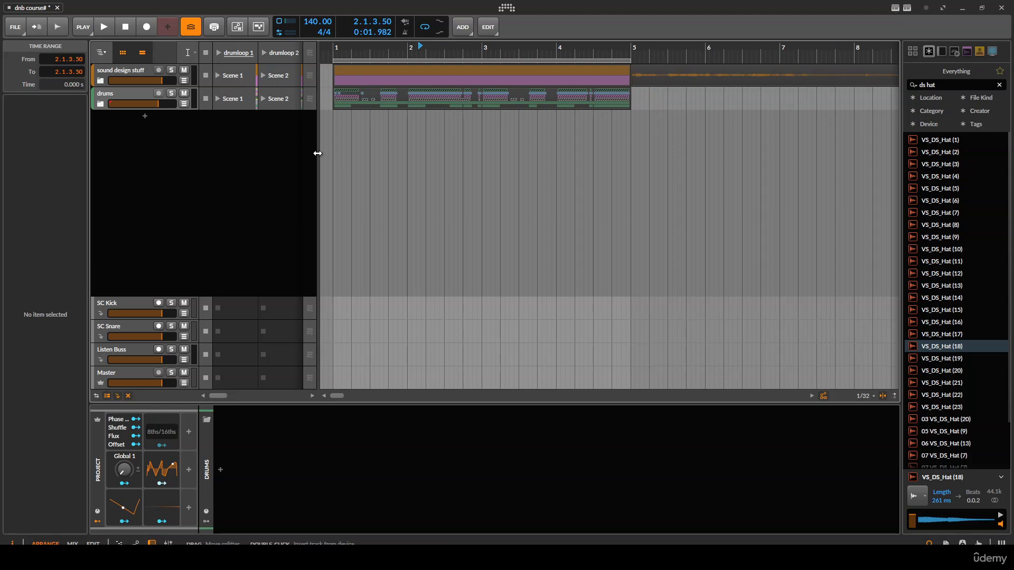
Widen the clip launcher area and play the drumloop 1 and drumloop 2 scenes.
{"action": "left_click_drag", "start_coordinate": [317, 153], "coordinate": [442, 150]}
{"action": "left_click", "coordinate": [218, 51]}
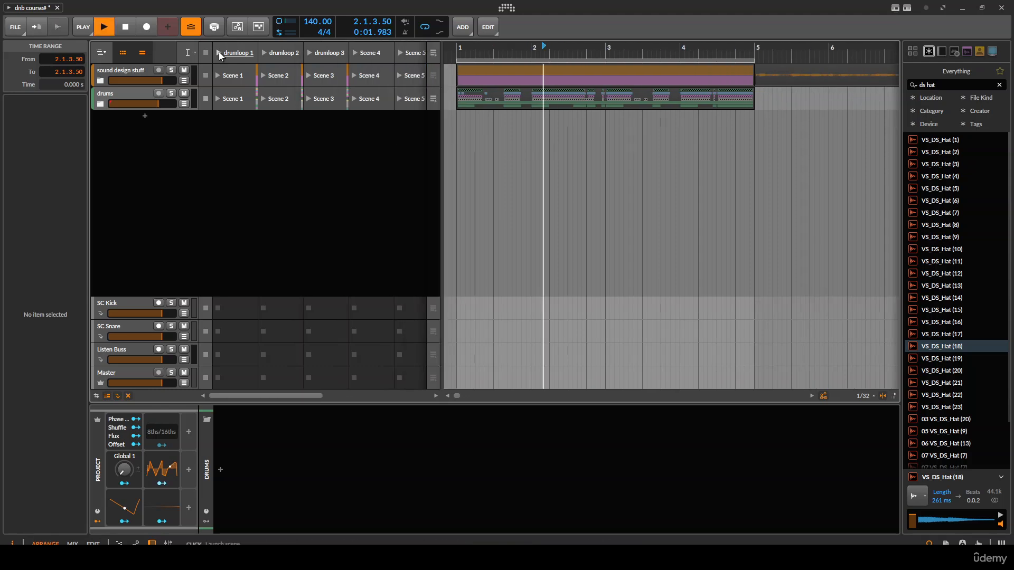
{"action": "left_click", "coordinate": [263, 53]}
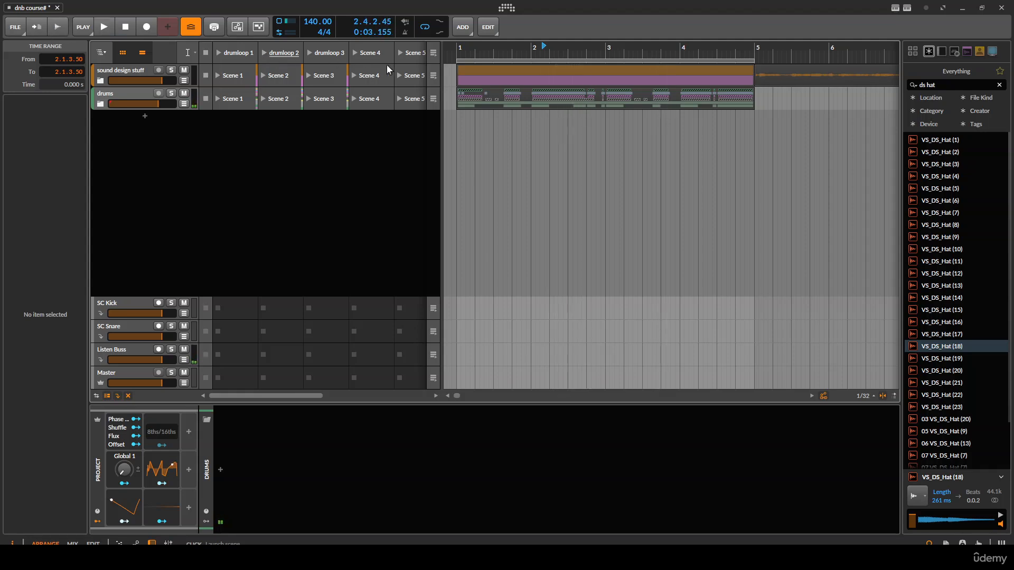
{"action": "left_click", "coordinate": [264, 53]}
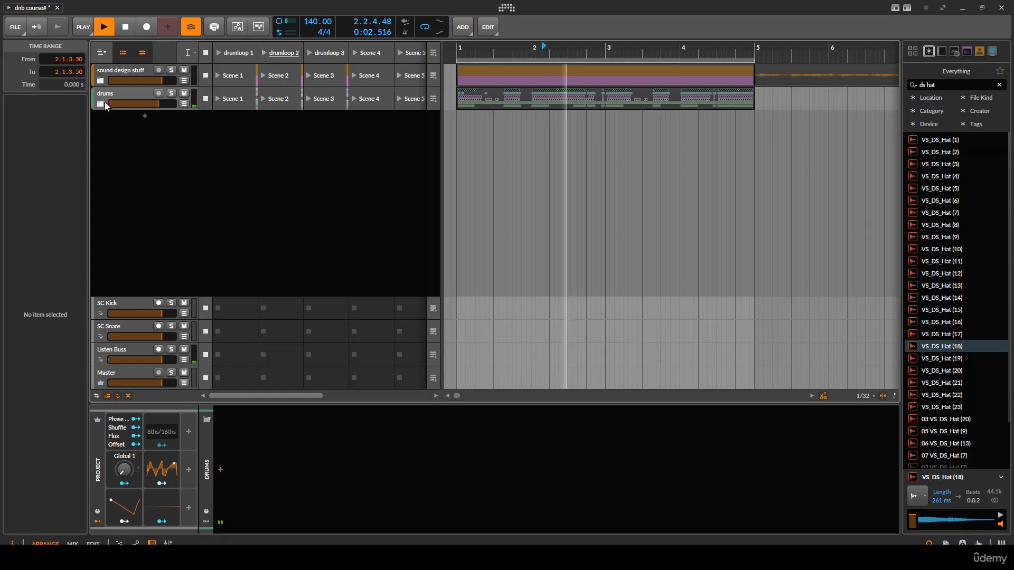
Unfold the drums group and play the drumloop 3 scene, stopping playback after listening.
{"action": "left_click", "coordinate": [99, 104]}
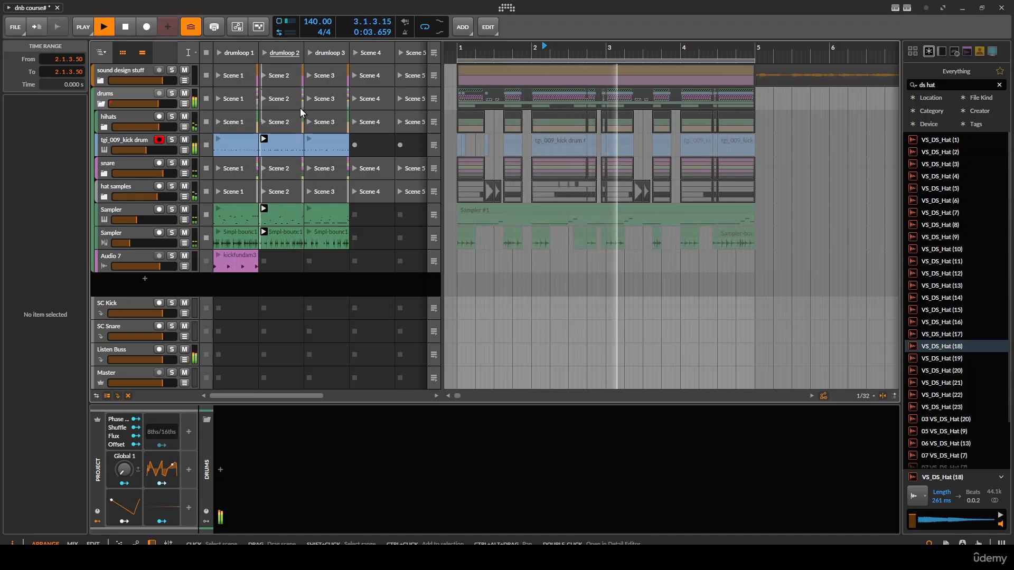
{"action": "left_click", "coordinate": [309, 49]}
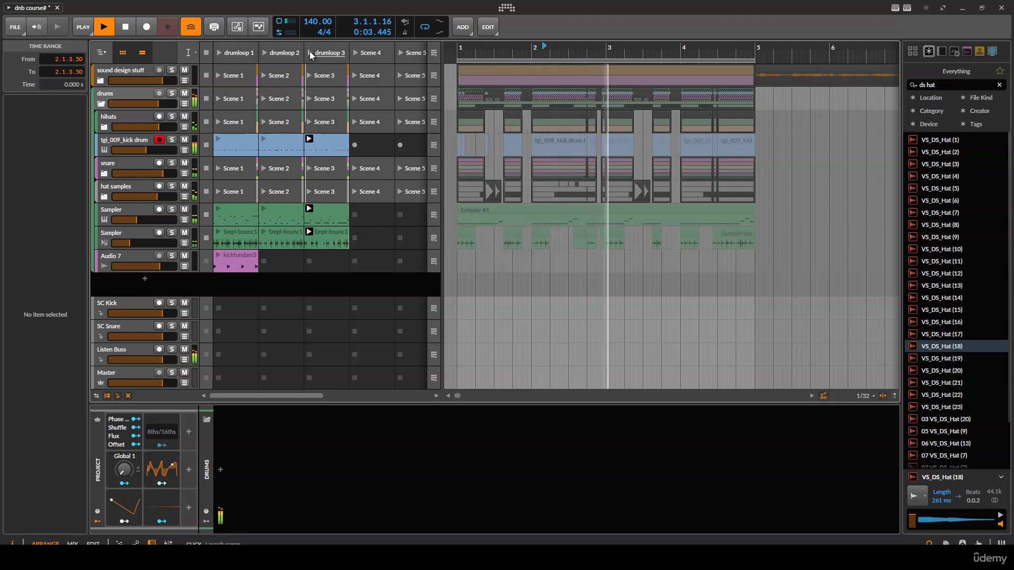
{"action": "key", "text": "space"}
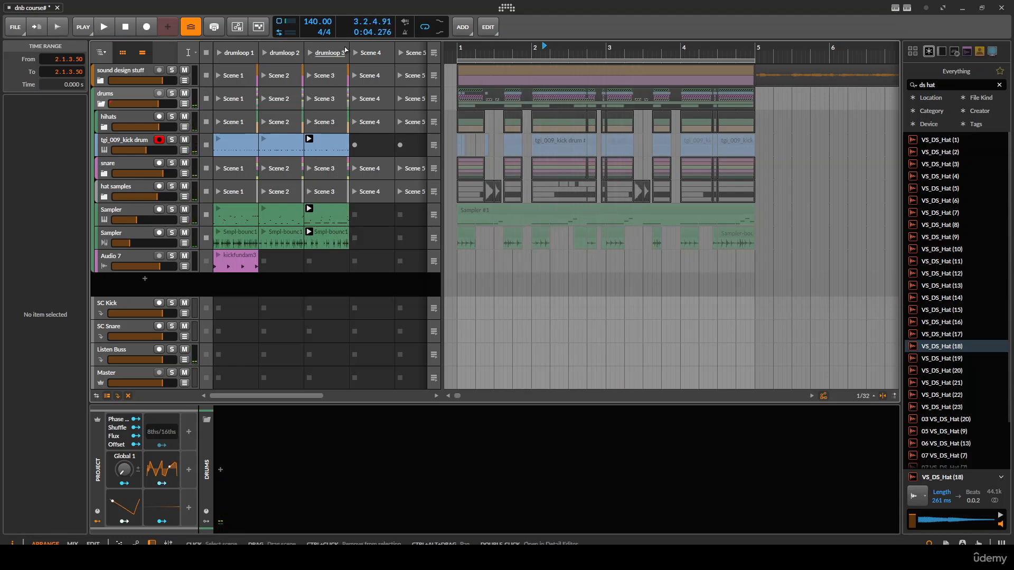
Copy the drumloop 3 scene into the arrangement at bar 1, hide the clip launcher and return playback to the arranger.
{"action": "left_click_drag", "start_coordinate": [346, 50], "coordinate": [458, 64]}
{"action": "left_click", "coordinate": [122, 52]}
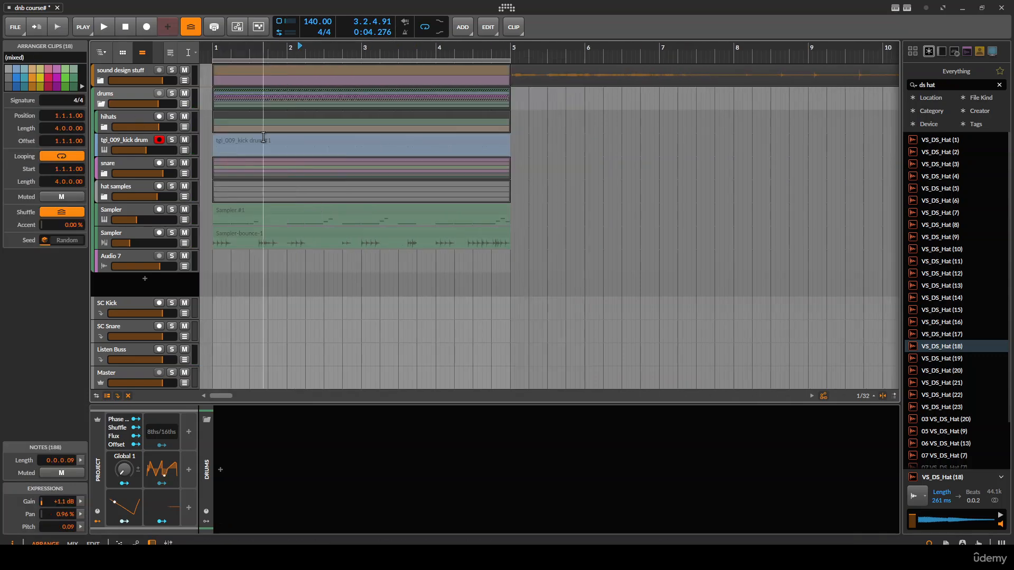
{"action": "scroll", "coordinate": [263, 137], "scroll_direction": "up", "scroll_amount": 2}
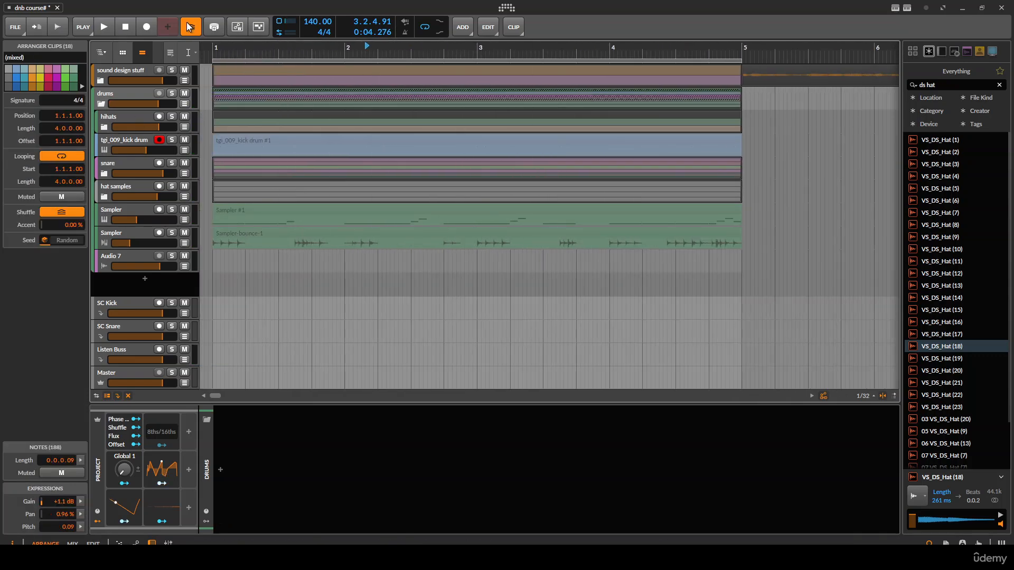
{"action": "left_click", "coordinate": [170, 56]}
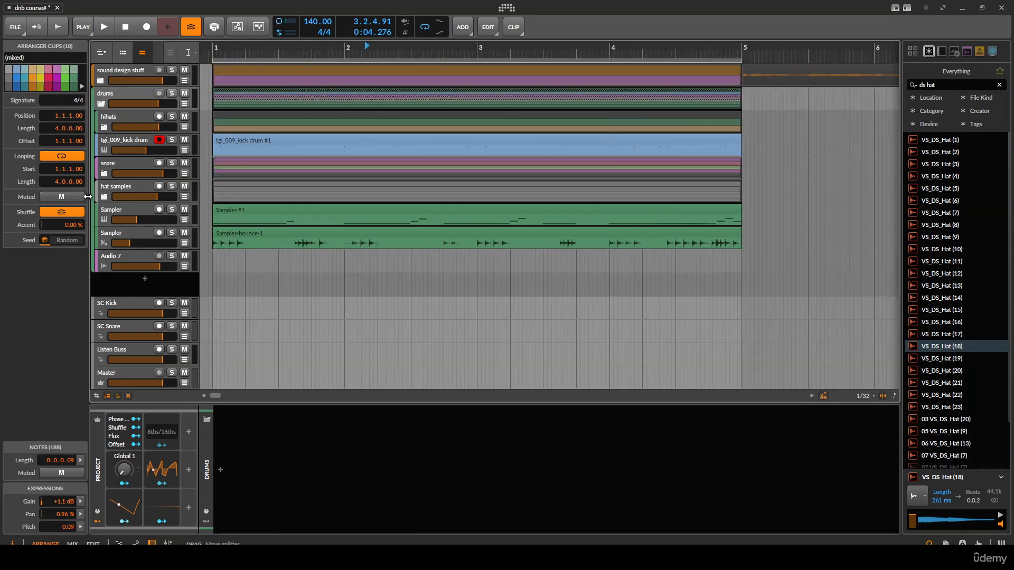
Unfold the hat samples group and erase the empty part after the first hit of the Nektar Hi-Hat clip in bar 1.
{"action": "left_click", "coordinate": [107, 194]}
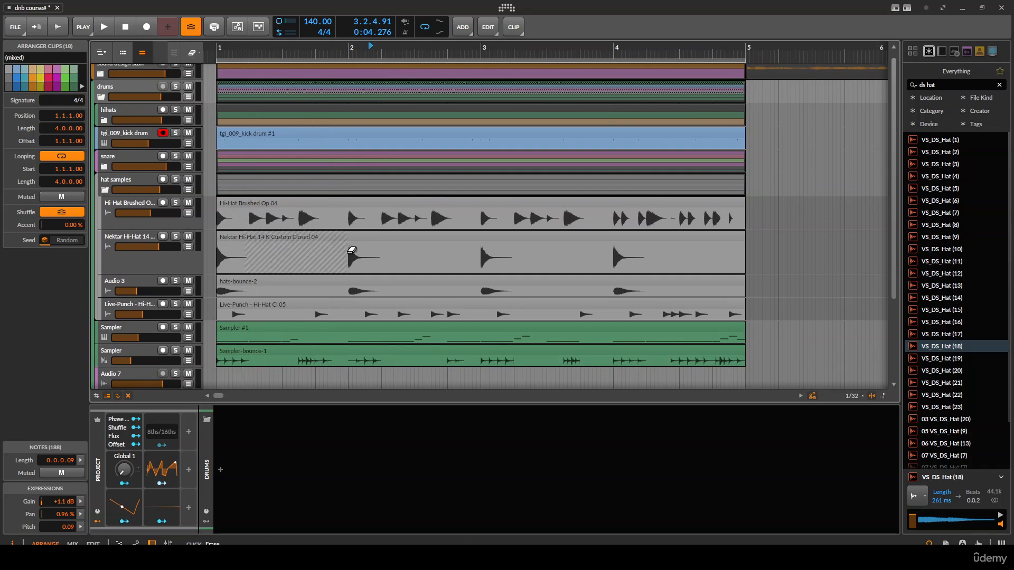
{"action": "left_click_drag", "start_coordinate": [351, 251], "coordinate": [343, 251]}
{"action": "scroll", "coordinate": [426, 233], "scroll_direction": "down", "scroll_amount": 3}
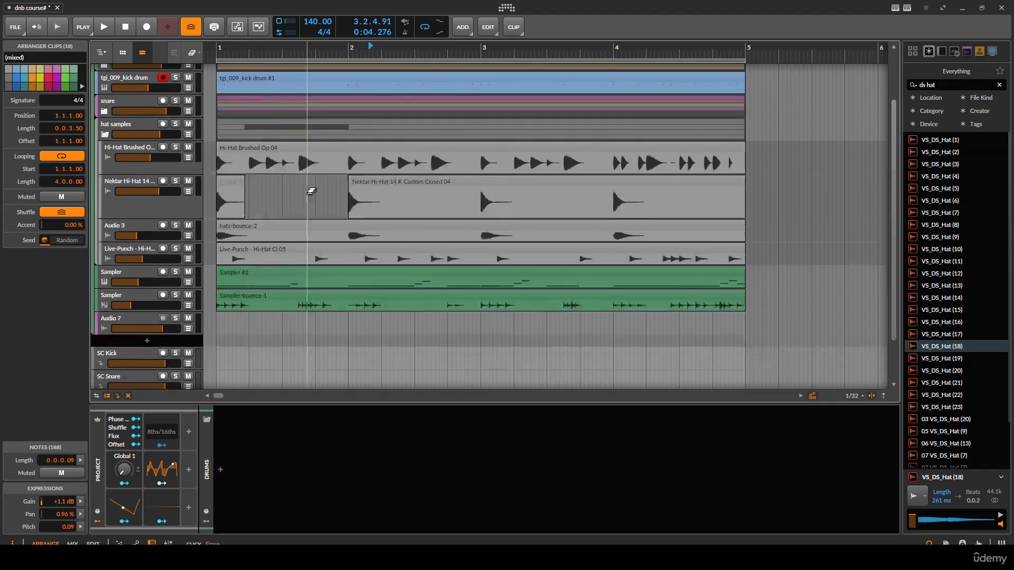
{"action": "scroll", "coordinate": [281, 190], "scroll_direction": "up", "scroll_amount": 2}
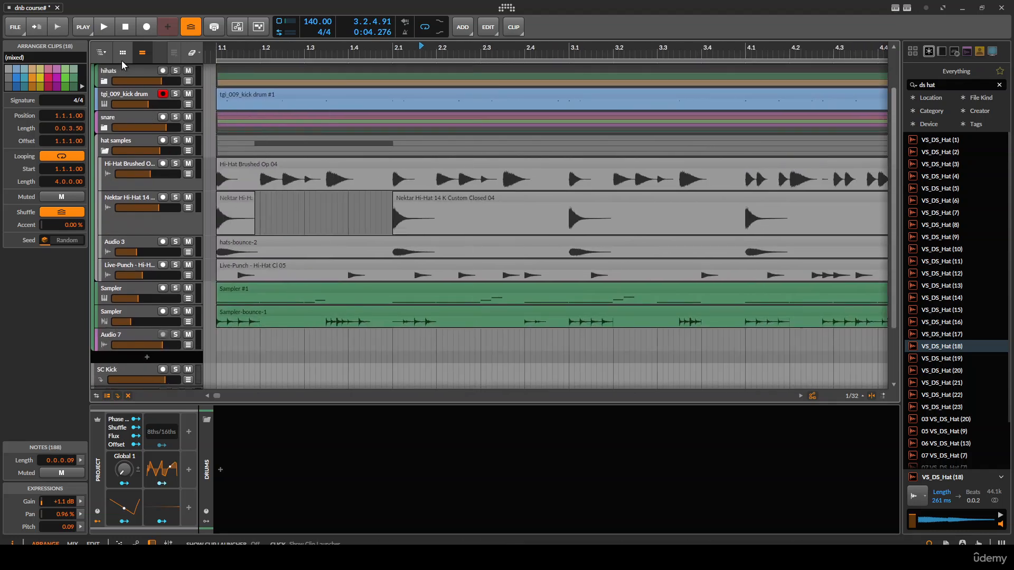
Erase the empty parts after the Nektar Hi-Hat hits in bars 2, 3 and 4, keeping only the hits.
{"action": "left_click", "coordinate": [122, 60]}
{"action": "left_click_drag", "start_coordinate": [319, 139], "coordinate": [124, 140]}
{"action": "left_click_drag", "start_coordinate": [572, 212], "coordinate": [571, 212]}
{"action": "scroll", "coordinate": [457, 221], "scroll_direction": "right", "scroll_amount": 5}
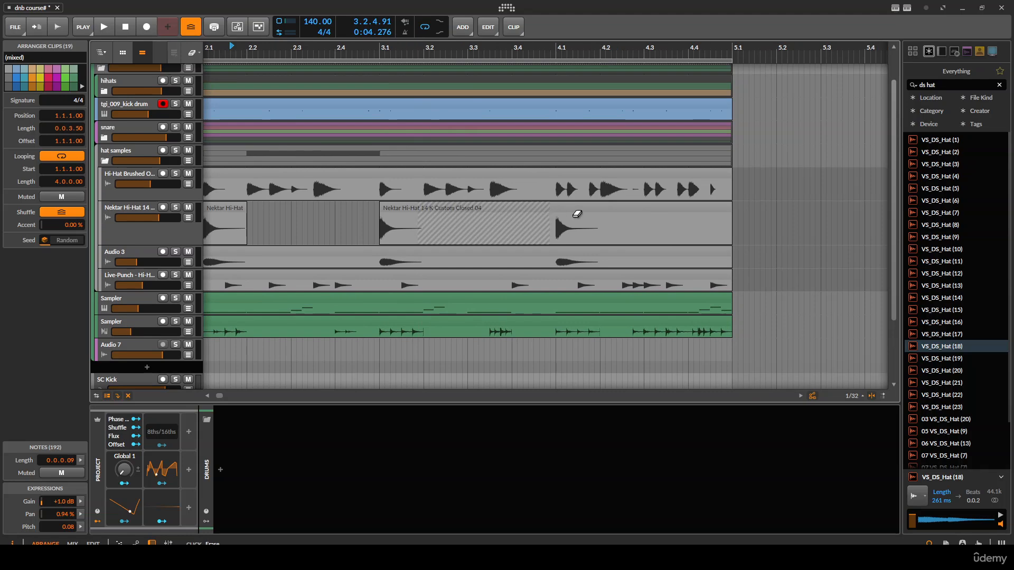
{"action": "left_click_drag", "start_coordinate": [576, 214], "coordinate": [606, 224]}
{"action": "left_click", "coordinate": [711, 221]}
{"action": "scroll", "coordinate": [549, 220], "scroll_direction": "down", "scroll_amount": 2}
{"action": "scroll", "coordinate": [549, 219], "scroll_direction": "left", "scroll_amount": 4}
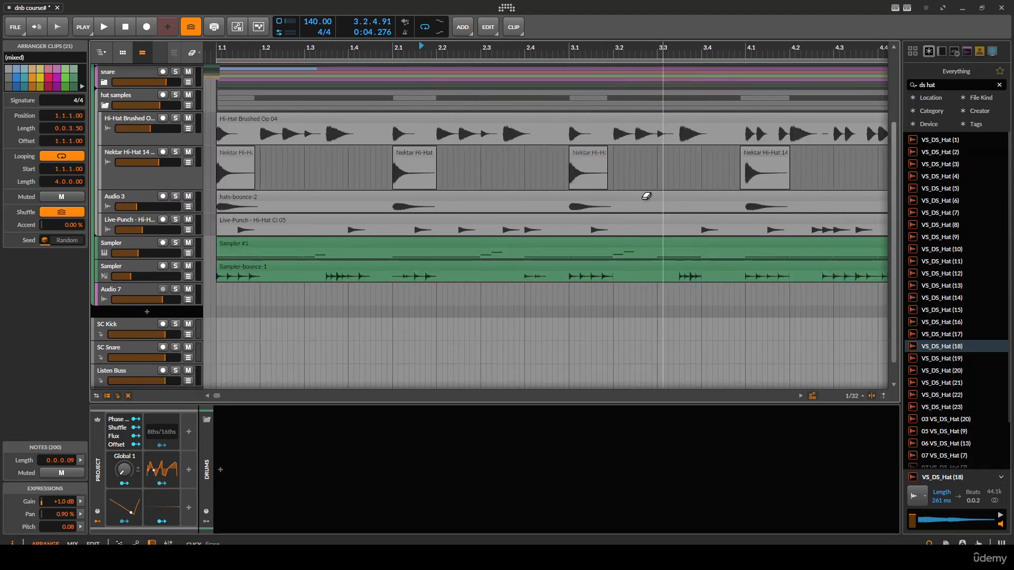
Erase the empty parts between the hits of the hats-bounce-2 clip on Audio 3 across all four bars.
{"action": "left_click_drag", "start_coordinate": [261, 204], "coordinate": [394, 201]}
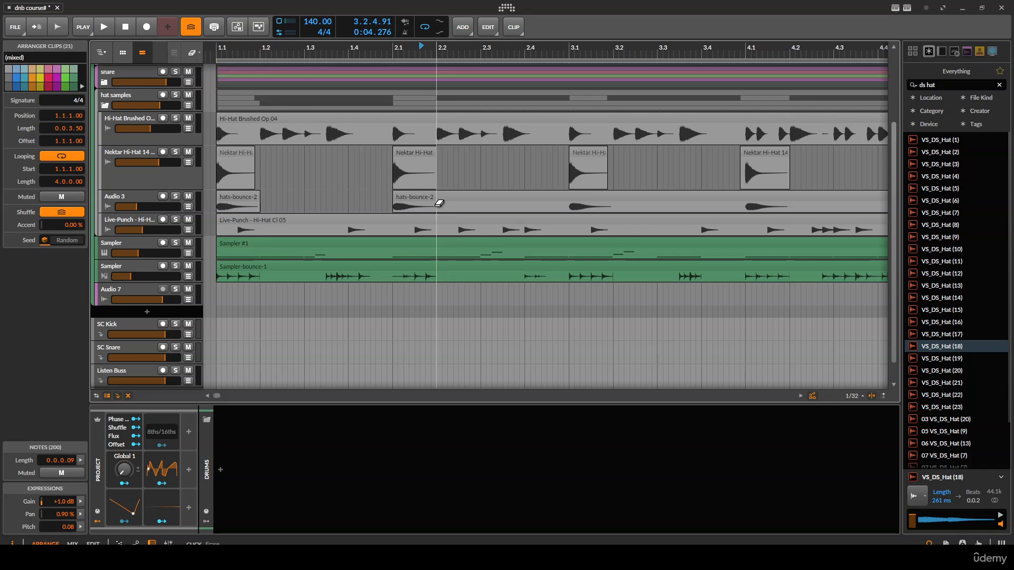
{"action": "left_click_drag", "start_coordinate": [573, 199], "coordinate": [573, 199]}
{"action": "scroll", "coordinate": [403, 210], "scroll_direction": "right", "scroll_amount": 5}
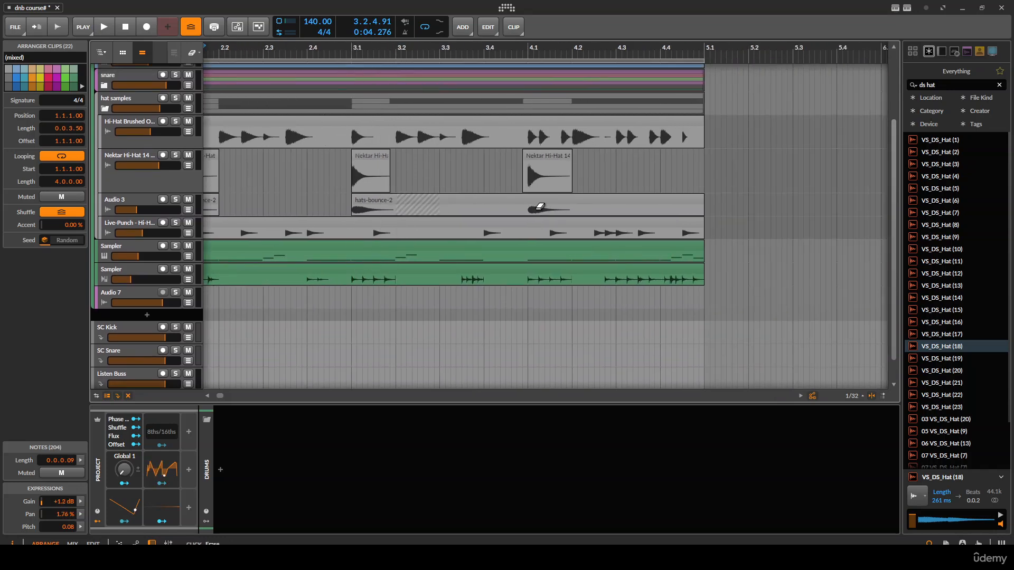
{"action": "left_click_drag", "start_coordinate": [533, 206], "coordinate": [533, 207]}
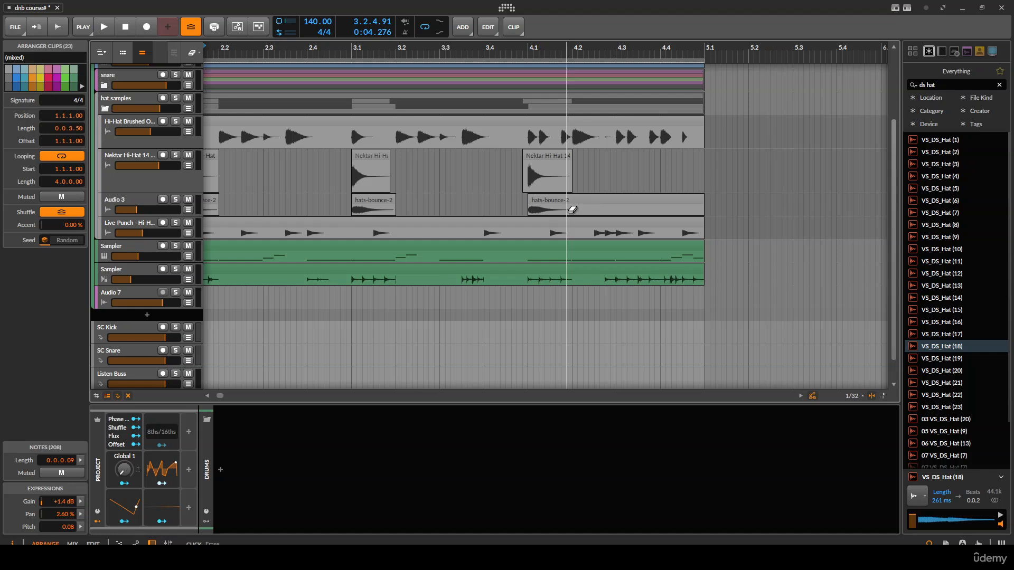
{"action": "right_click", "coordinate": [204, 69]}
{"action": "key", "text": "Escape"}
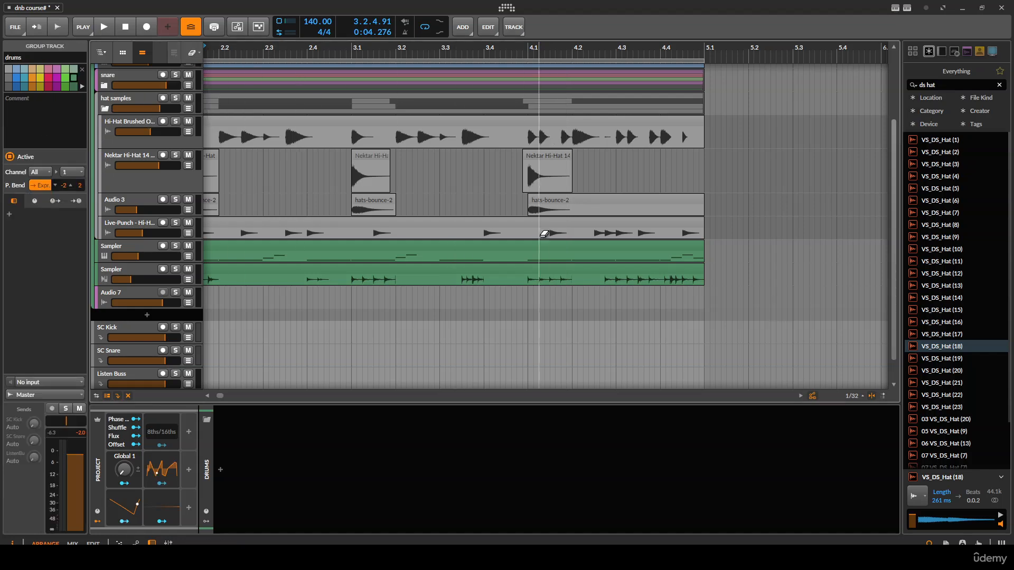
{"action": "left_click_drag", "start_coordinate": [576, 206], "coordinate": [699, 206]}
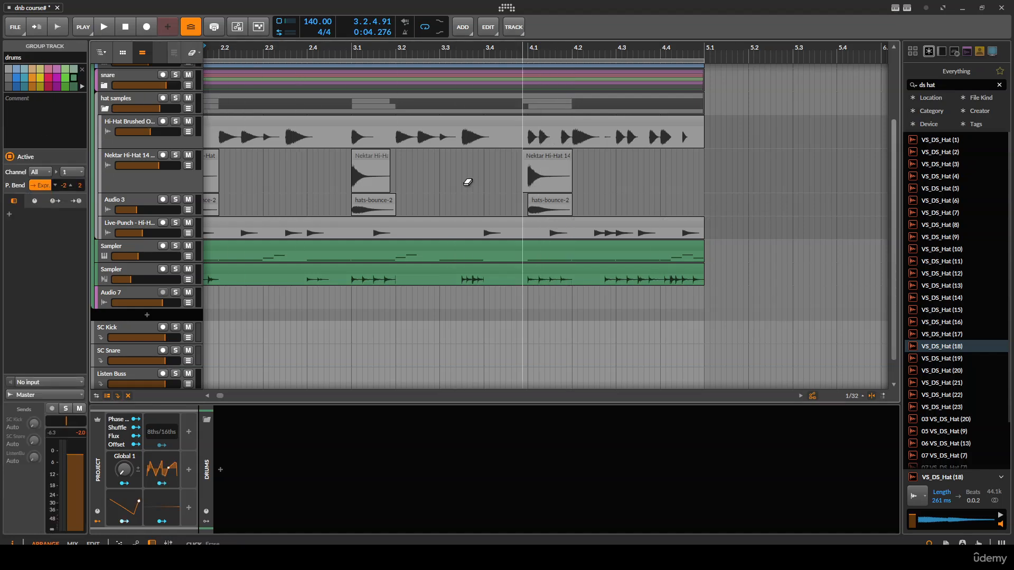
Unfold the snare group and erase the gap between the first and second snare hits across all its layers.
{"action": "scroll", "coordinate": [382, 196], "scroll_direction": "left", "scroll_amount": 3}
{"action": "scroll", "coordinate": [383, 196], "scroll_direction": "down", "scroll_amount": 1}
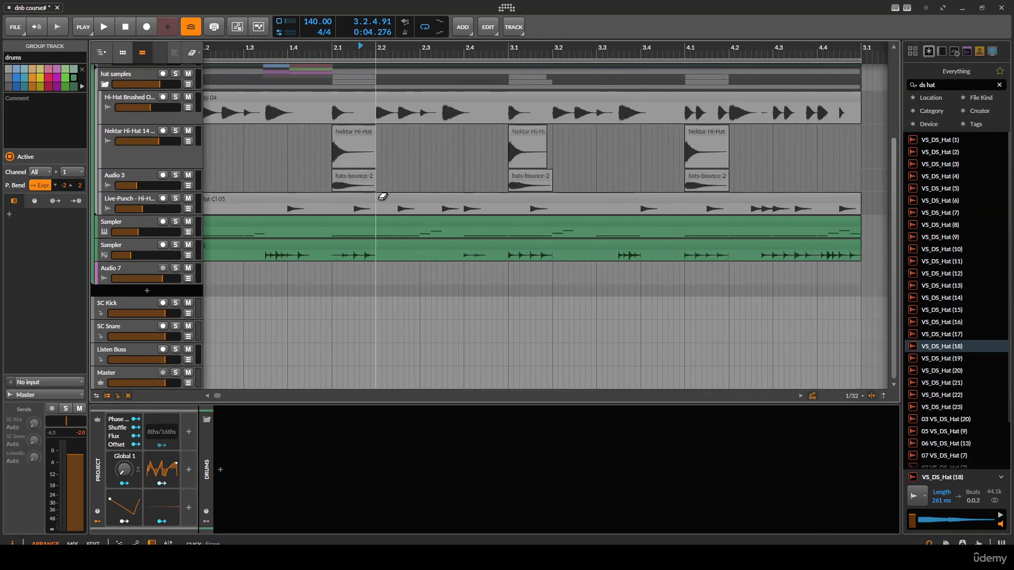
{"action": "scroll", "coordinate": [402, 227], "scroll_direction": "down", "scroll_amount": 3}
{"action": "key", "text": "2"}
{"action": "scroll", "coordinate": [158, 158], "scroll_direction": "up", "scroll_amount": 5}
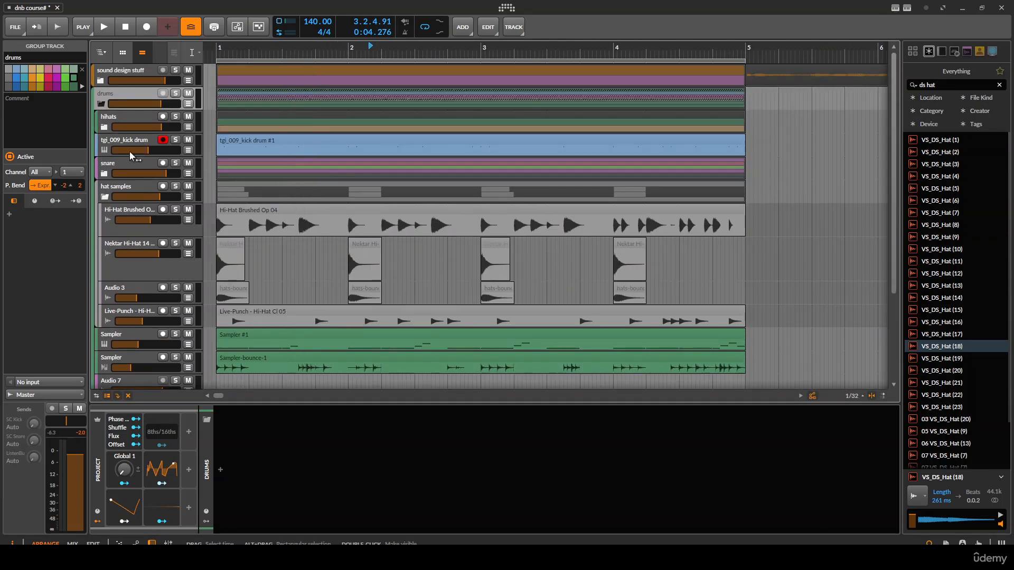
{"action": "left_click", "coordinate": [105, 174]}
{"action": "scroll", "coordinate": [301, 214], "scroll_direction": "down", "scroll_amount": 1}
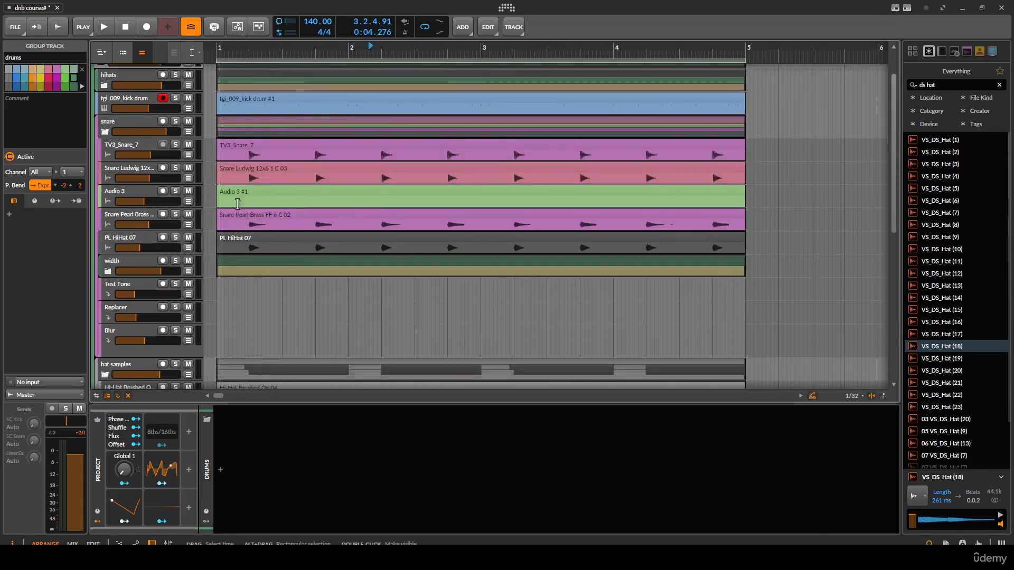
{"action": "key", "text": "3"}
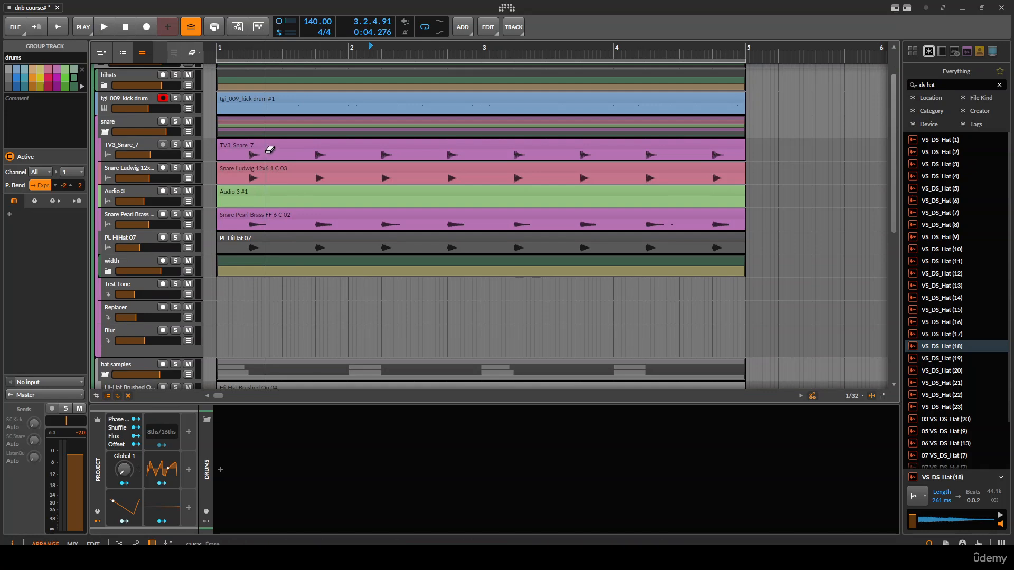
{"action": "left_click_drag", "start_coordinate": [319, 259], "coordinate": [317, 253]}
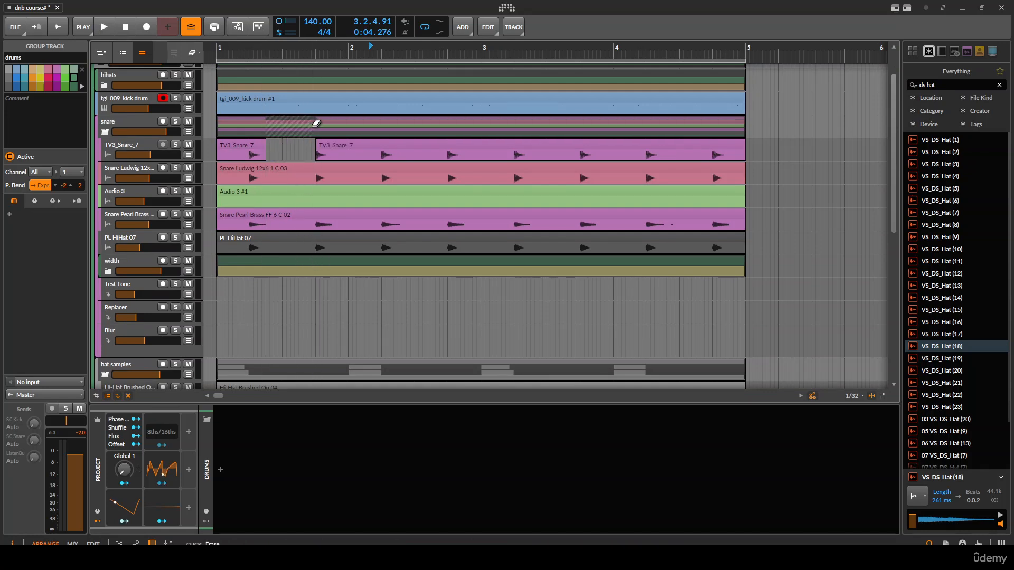
{"action": "left_click_drag", "start_coordinate": [319, 123], "coordinate": [319, 124]}
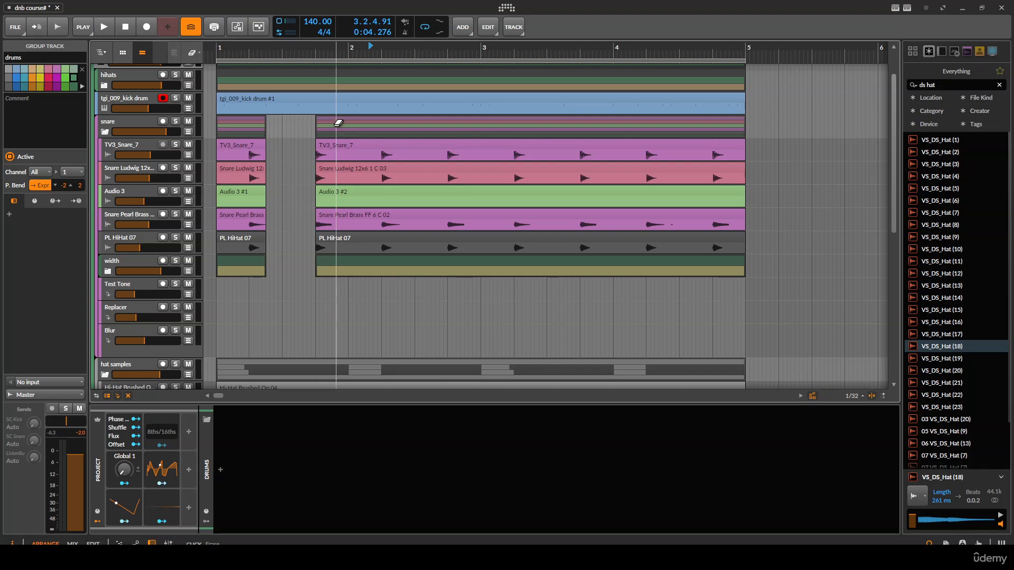
Erase the snare group's gaps after the second and third hits and the empty part before the first hit.
{"action": "left_click_drag", "start_coordinate": [383, 120], "coordinate": [383, 121]}
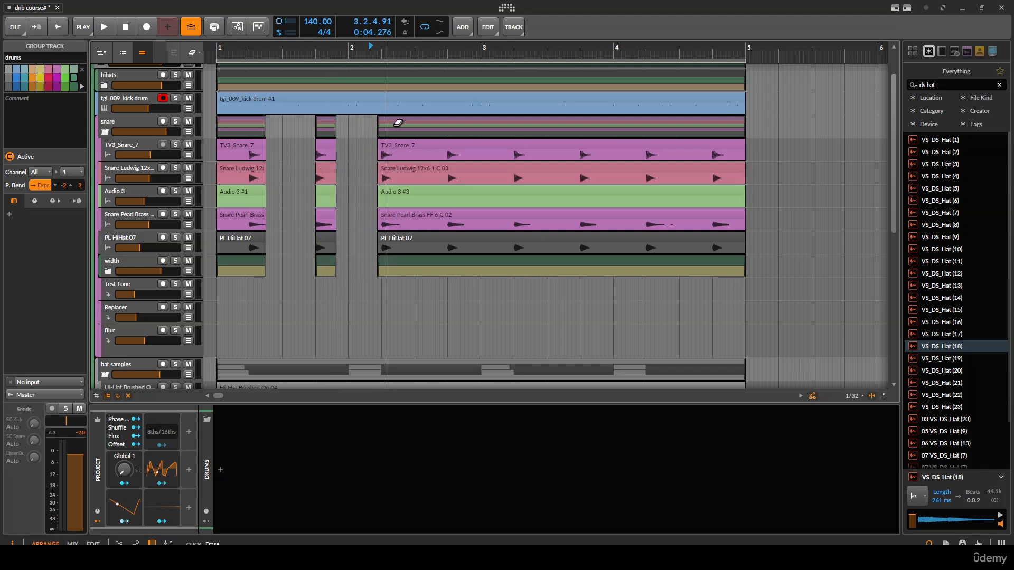
{"action": "left_click", "coordinate": [449, 124]}
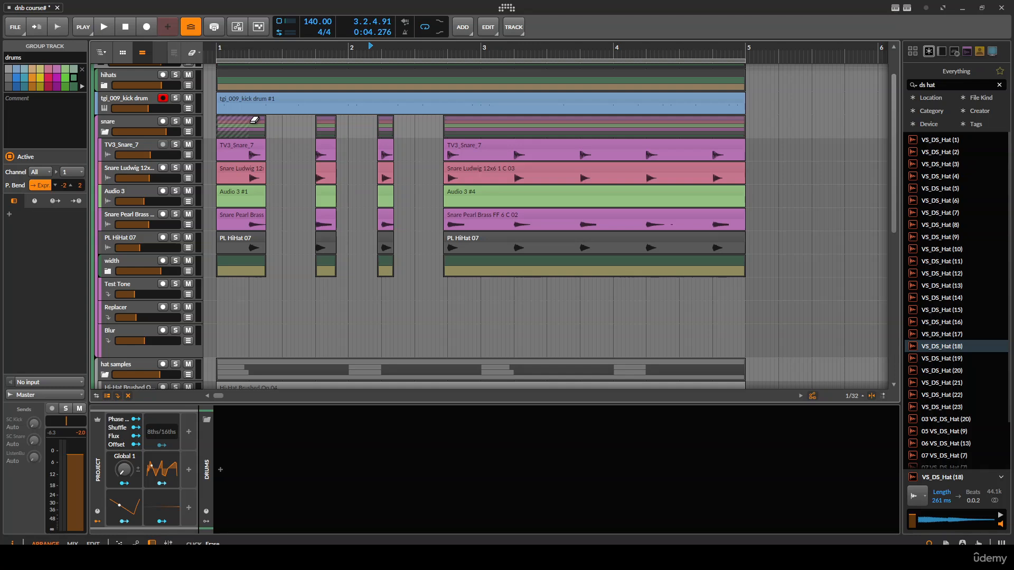
{"action": "left_click_drag", "start_coordinate": [255, 120], "coordinate": [256, 121]}
Erase the empty part of the snare group between the hits at 2.4 and 3.2.
{"action": "scroll", "coordinate": [243, 126], "scroll_direction": "up", "scroll_amount": 5}
{"action": "scroll", "coordinate": [280, 129], "scroll_direction": "down", "scroll_amount": 4}
{"action": "left_click_drag", "start_coordinate": [433, 143], "coordinate": [315, 149]}
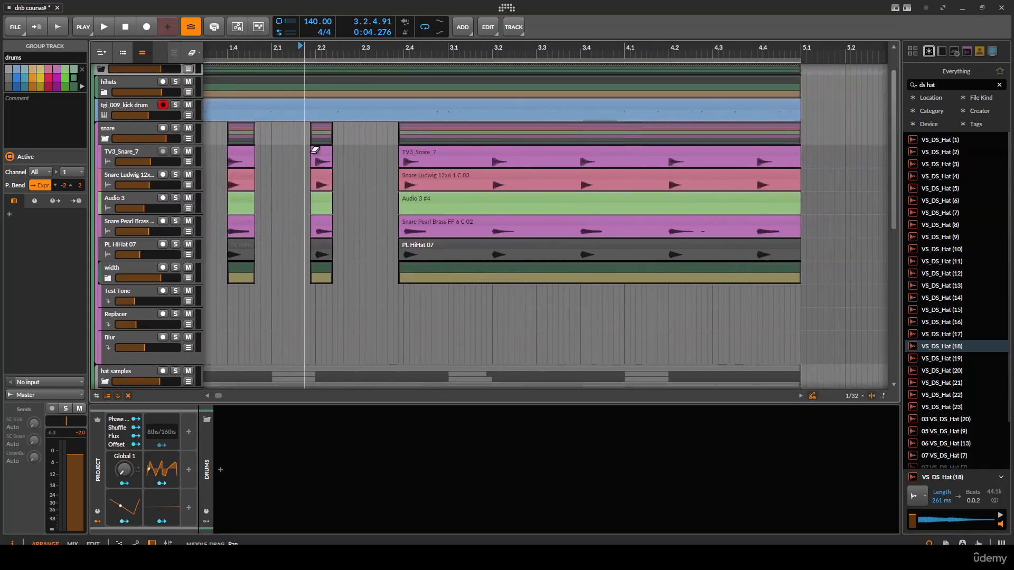
{"action": "scroll", "coordinate": [396, 128], "scroll_direction": "up", "scroll_amount": 4}
{"action": "left_click_drag", "start_coordinate": [386, 123], "coordinate": [593, 126]}
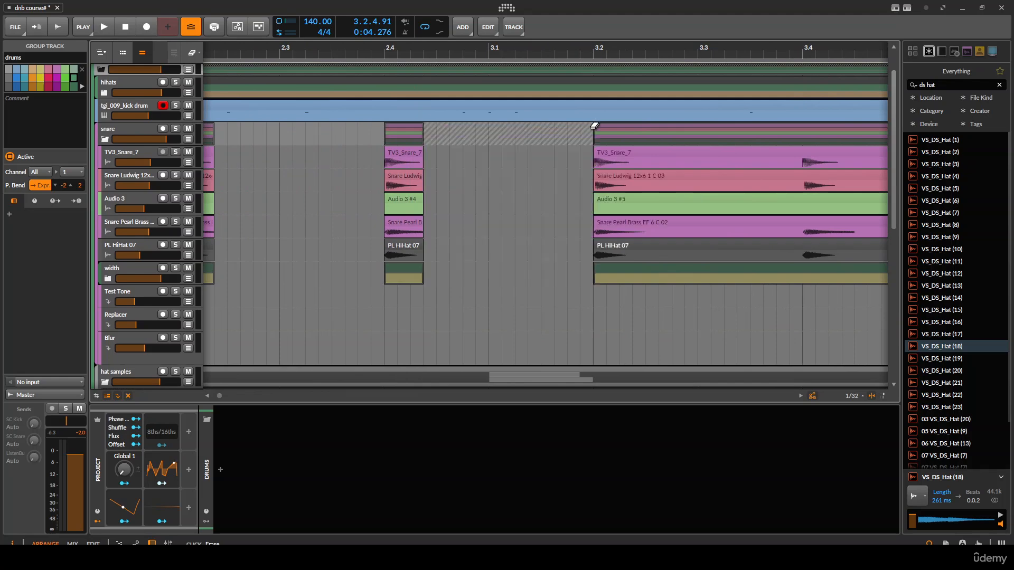
Erase the remaining empty parts of the snare group from the 3.2 hit to the end of bar 4.
{"action": "scroll", "coordinate": [527, 127], "scroll_direction": "right", "scroll_amount": 5}
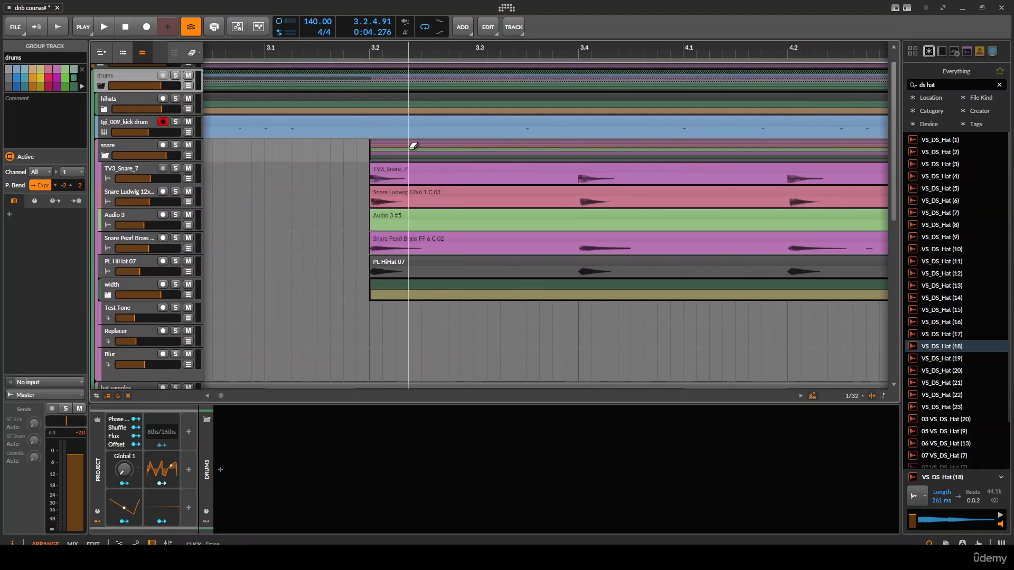
{"action": "left_click_drag", "start_coordinate": [581, 150], "coordinate": [586, 149]}
{"action": "scroll", "coordinate": [441, 139], "scroll_direction": "right", "scroll_amount": 5}
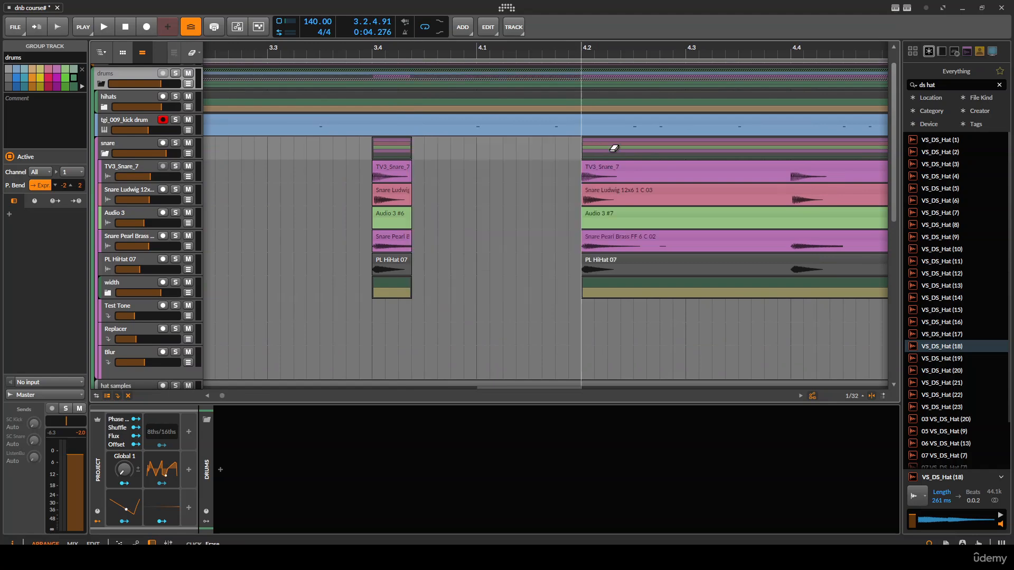
{"action": "scroll", "coordinate": [385, 147], "scroll_direction": "right", "scroll_amount": 5}
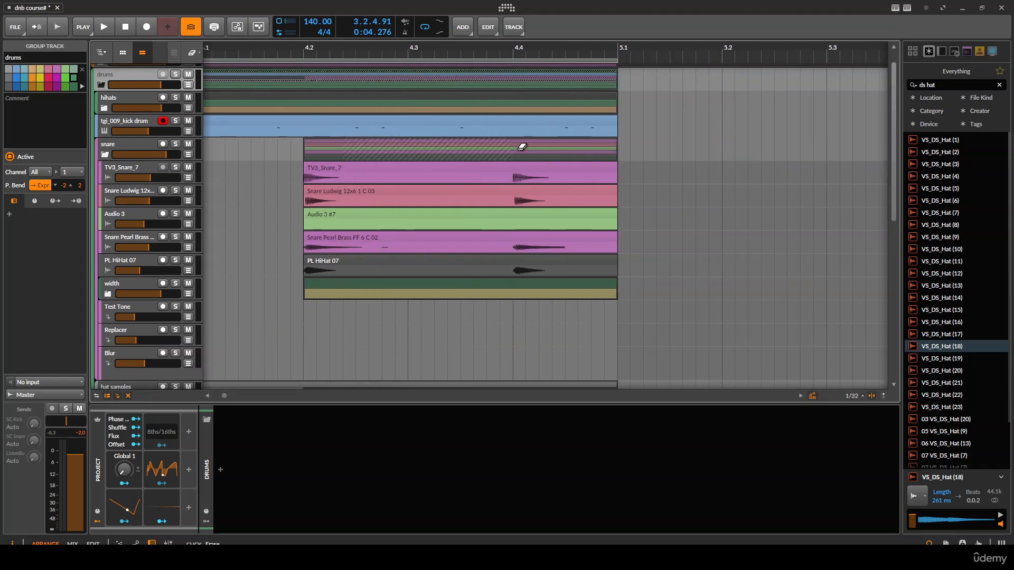
{"action": "left_click_drag", "start_coordinate": [521, 147], "coordinate": [515, 148]}
Try to slice the kick drum clip in place at its onsets.
{"action": "scroll", "coordinate": [613, 174], "scroll_direction": "left", "scroll_amount": 12}
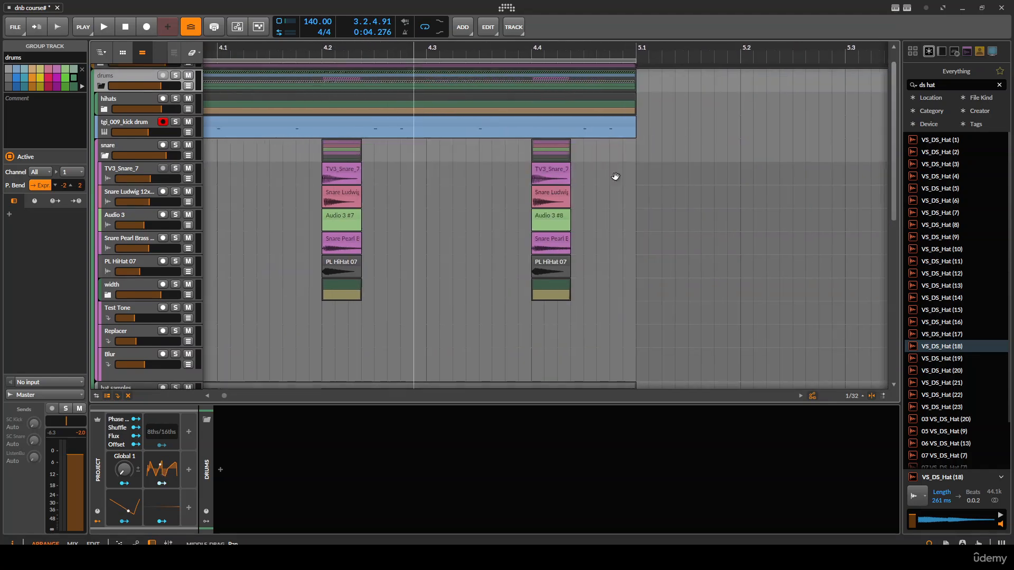
{"action": "key", "text": "1"}
{"action": "left_click", "coordinate": [352, 139]}
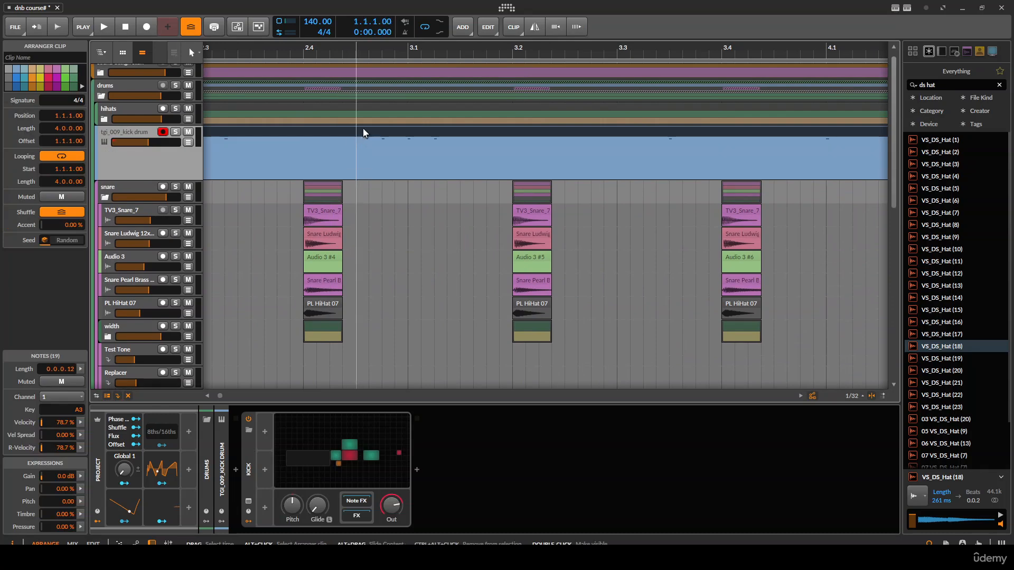
{"action": "right_click", "coordinate": [356, 134]}
{"action": "mouse_move", "coordinate": [452, 324]}
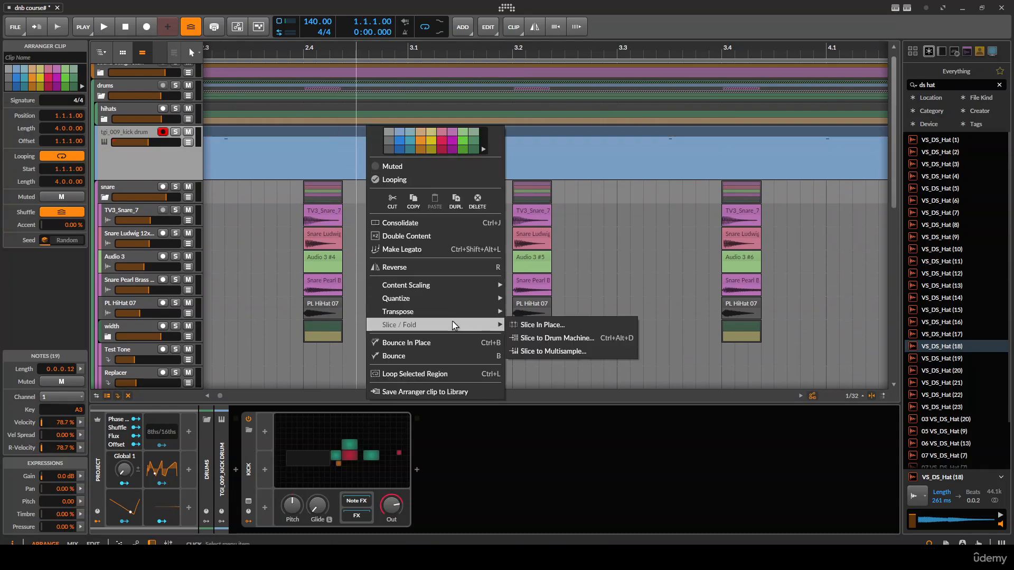
{"action": "left_click", "coordinate": [532, 325]}
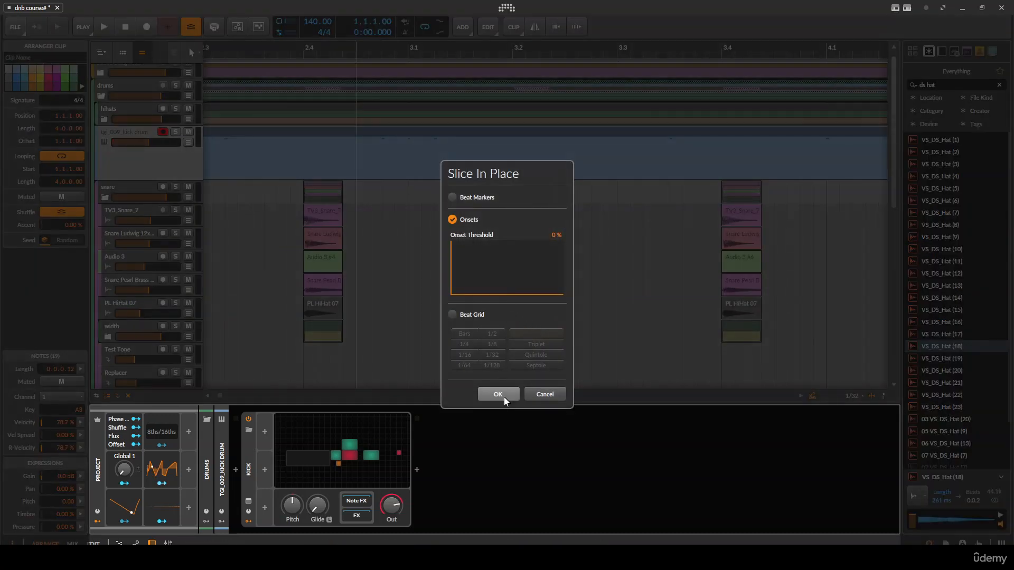
{"action": "left_click", "coordinate": [498, 394]}
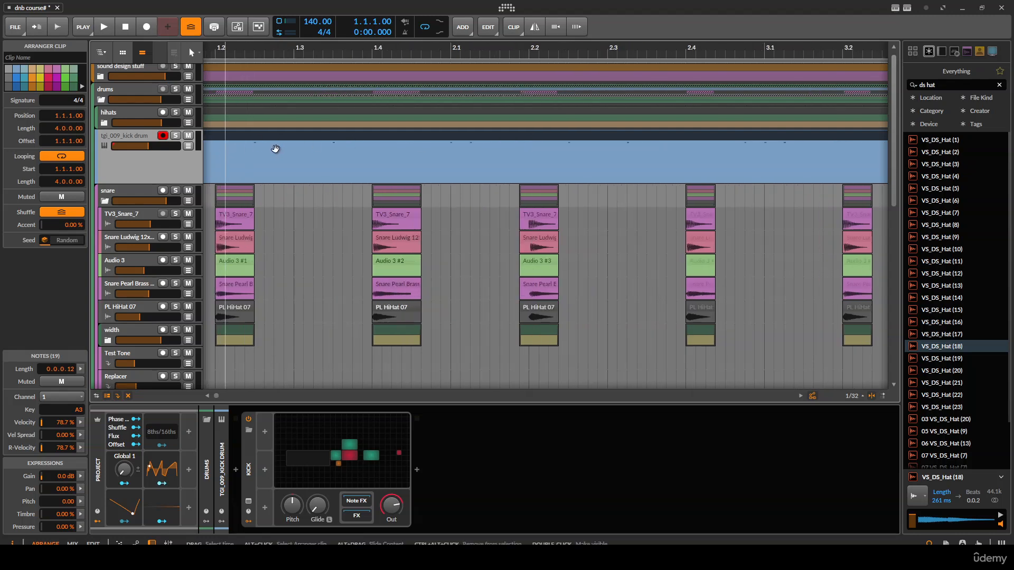
{"action": "left_click_drag", "start_coordinate": [275, 149], "coordinate": [355, 145]}
{"action": "scroll", "coordinate": [237, 146], "scroll_direction": "down", "scroll_amount": 1}
{"action": "scroll", "coordinate": [232, 147], "scroll_direction": "up", "scroll_amount": 2}
{"action": "mouse_move", "coordinate": [264, 153]}
{"action": "left_mouse_down"}
{"action": "mouse_move", "coordinate": [276, 154]}
{"action": "mouse_move", "coordinate": [211, 150]}
{"action": "left_mouse_up"}
{"action": "left_click", "coordinate": [225, 154]}
{"action": "double_click", "coordinate": [216, 159]}
{"action": "key", "text": "ctrl+z"}
Delete the empty part of the kick clip between its first two hits, from 1.1.1.50 to 1.1.2.00.
{"action": "left_click", "coordinate": [226, 122]}
{"action": "left_click", "coordinate": [226, 136]}
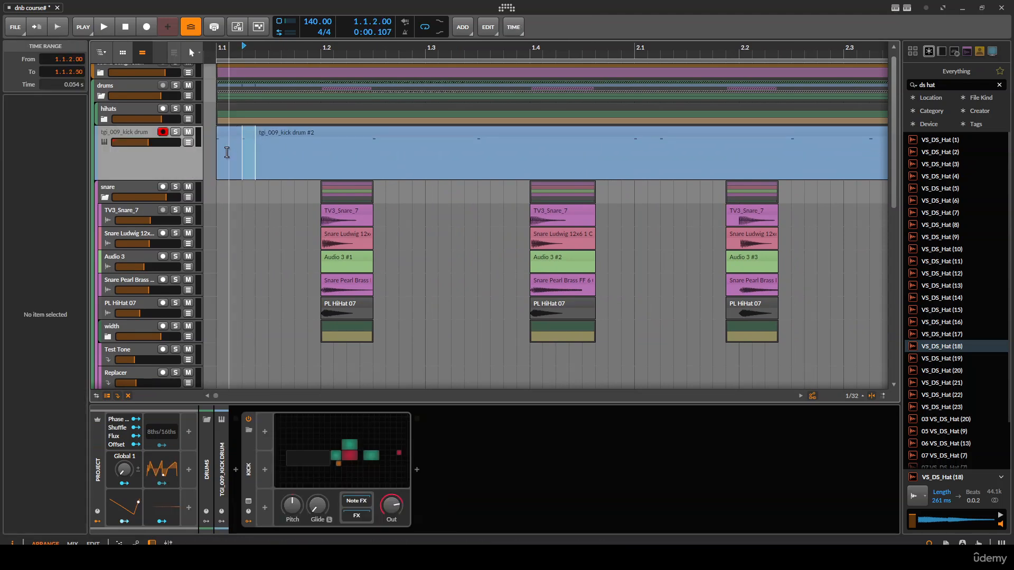
{"action": "left_click", "coordinate": [230, 149]}
{"action": "left_click", "coordinate": [236, 138]}
{"action": "key", "text": "Delete"}
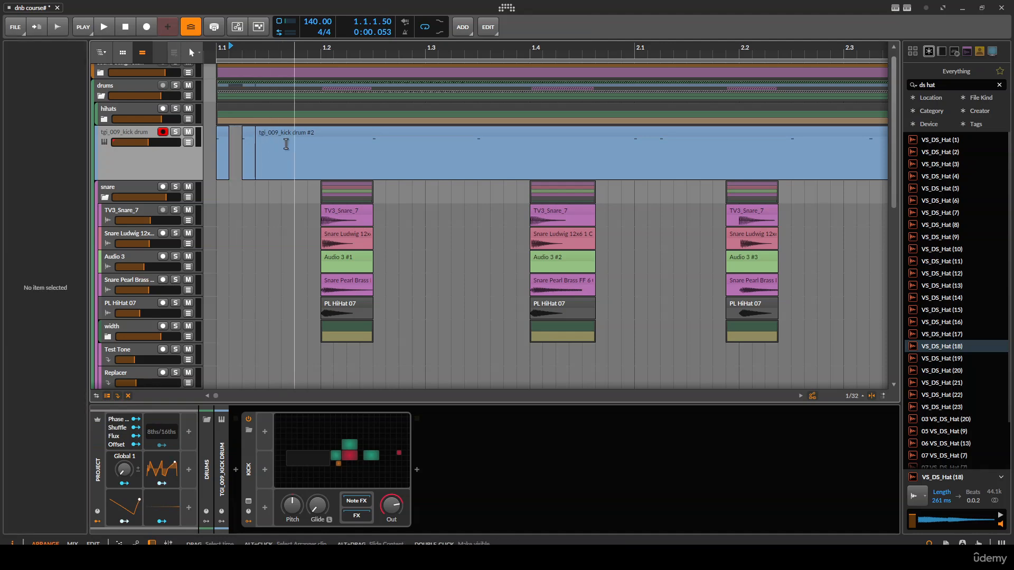
{"action": "left_click_drag", "start_coordinate": [262, 148], "coordinate": [368, 150]}
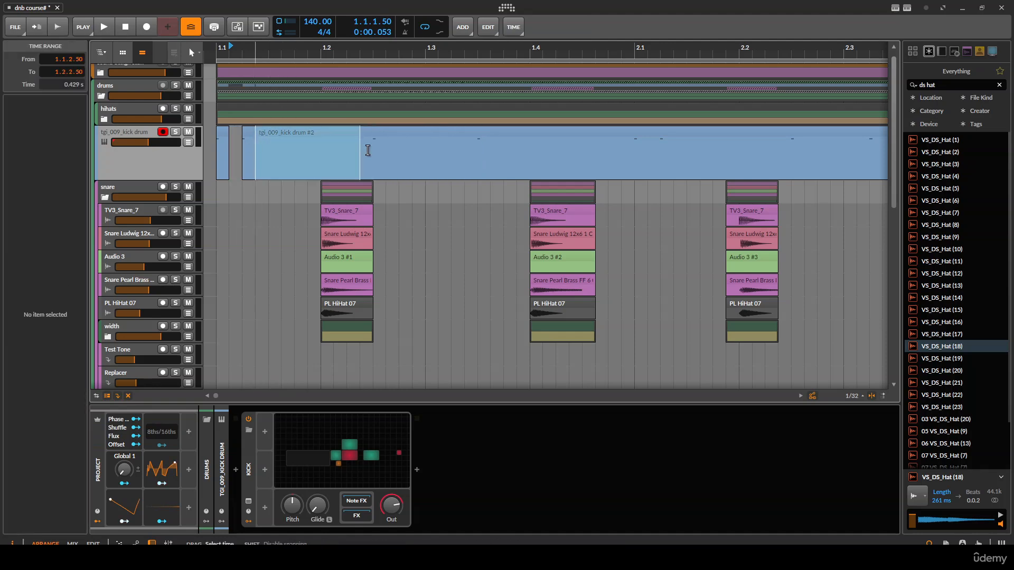
{"action": "scroll", "coordinate": [410, 194], "scroll_direction": "down", "scroll_amount": 9}
{"action": "double_click", "coordinate": [105, 97]}
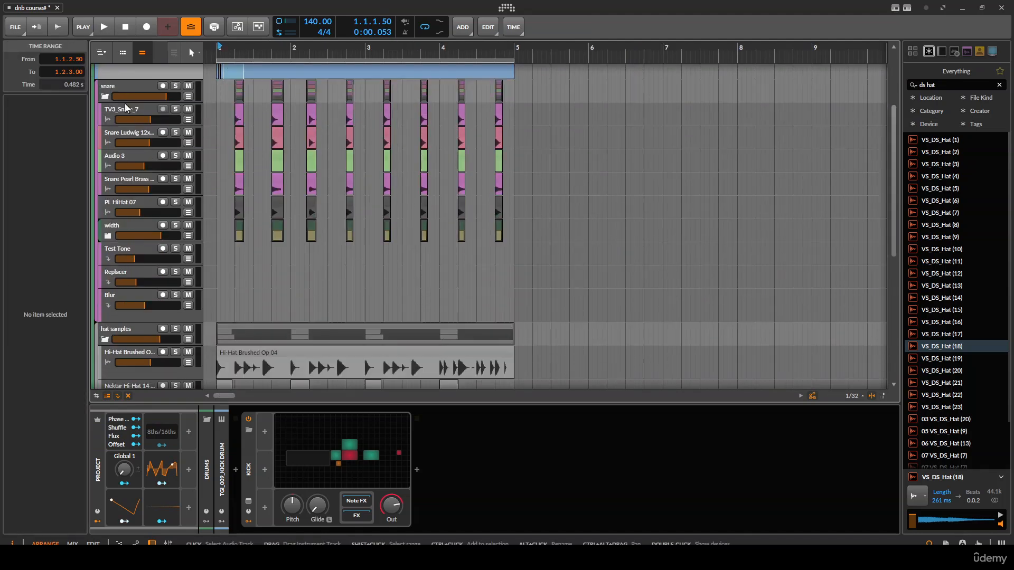
{"action": "scroll", "coordinate": [135, 133], "scroll_direction": "up", "scroll_amount": 3}
{"action": "scroll", "coordinate": [135, 134], "scroll_direction": "up", "scroll_amount": 2}
{"action": "left_click_drag", "start_coordinate": [187, 187], "coordinate": [193, 157]}
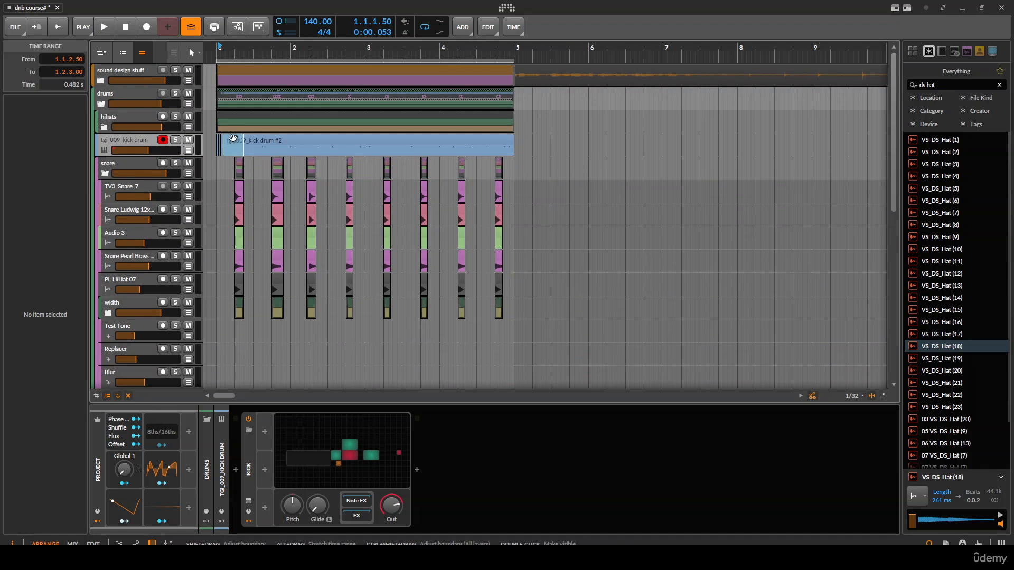
Wrap the kick drum track in its own group and bounce its clips in place on the group track.
{"action": "left_click", "coordinate": [125, 141]}
{"action": "key", "text": "ctrl+g"}
{"action": "scroll", "coordinate": [239, 136], "scroll_direction": "up", "scroll_amount": 2}
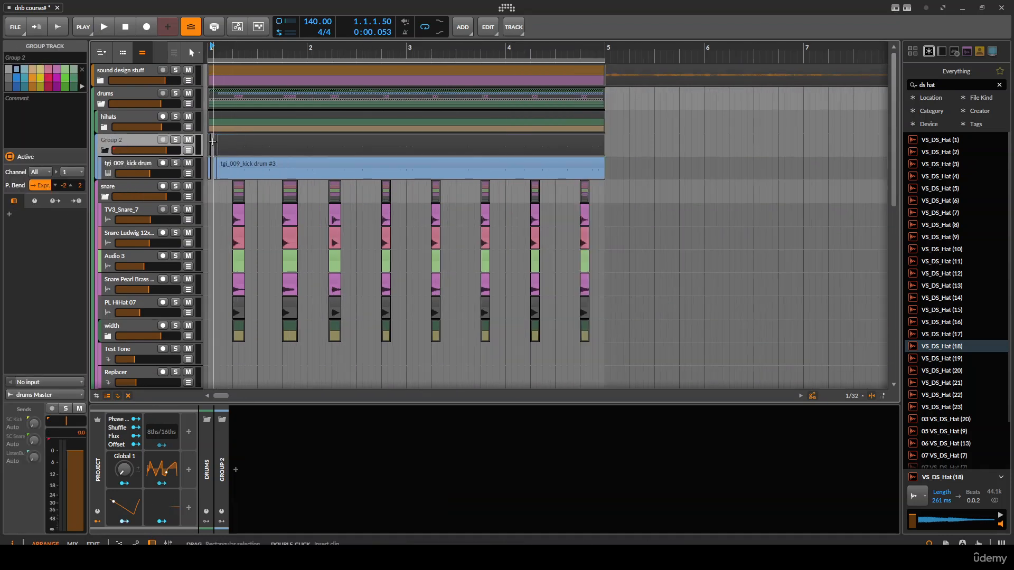
{"action": "left_click_drag", "start_coordinate": [210, 140], "coordinate": [260, 167]}
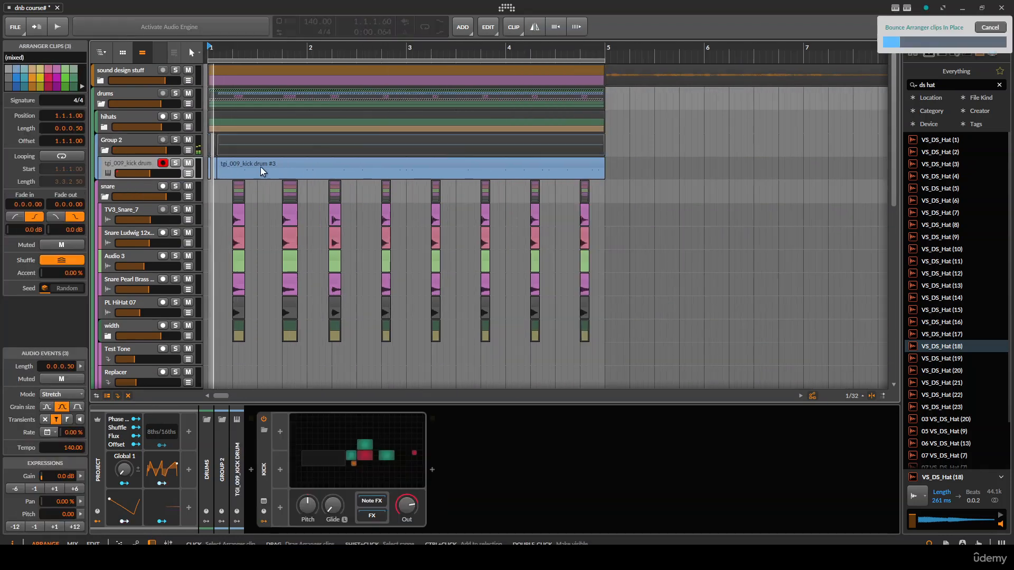
{"action": "scroll", "coordinate": [239, 166], "scroll_direction": "up", "scroll_amount": 3}
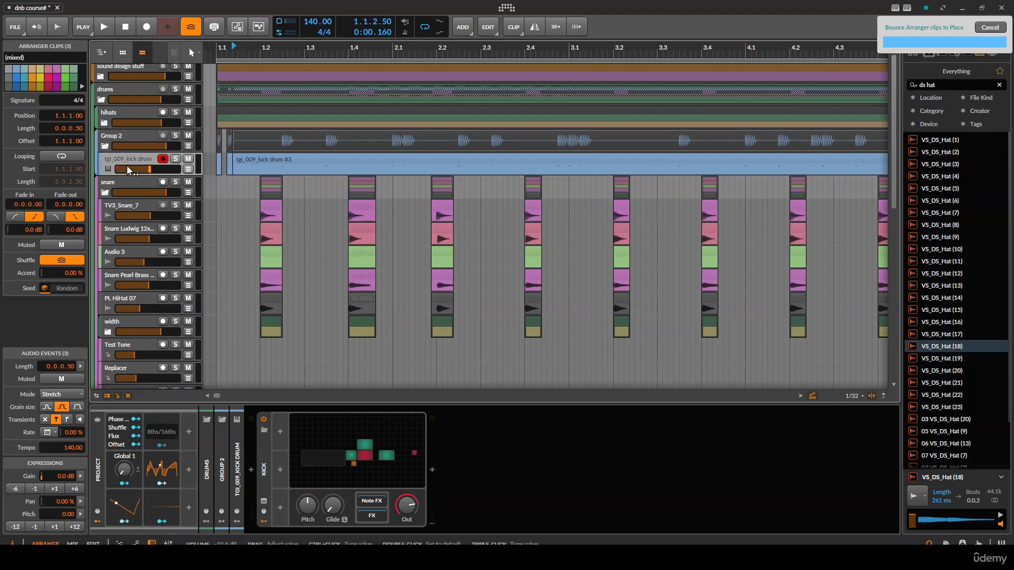
Fold the new kick group and the snare group so that only their group tracks are shown.
{"action": "left_click", "coordinate": [104, 146]}
{"action": "scroll", "coordinate": [243, 143], "scroll_direction": "down", "scroll_amount": 2}
{"action": "scroll", "coordinate": [345, 69], "scroll_direction": "down", "scroll_amount": 1}
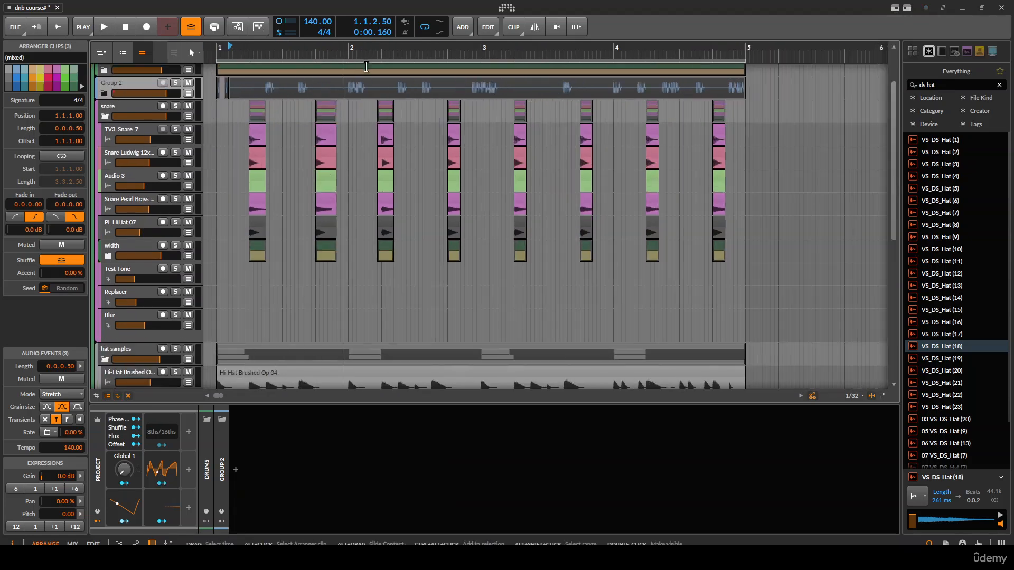
{"action": "scroll", "coordinate": [353, 146], "scroll_direction": "up", "scroll_amount": 2}
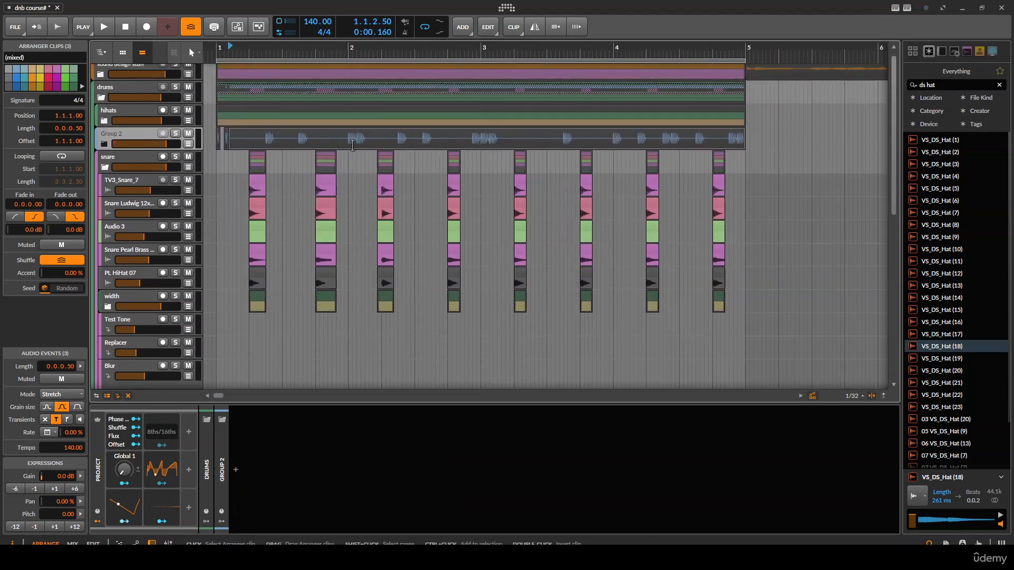
{"action": "left_click", "coordinate": [105, 167]}
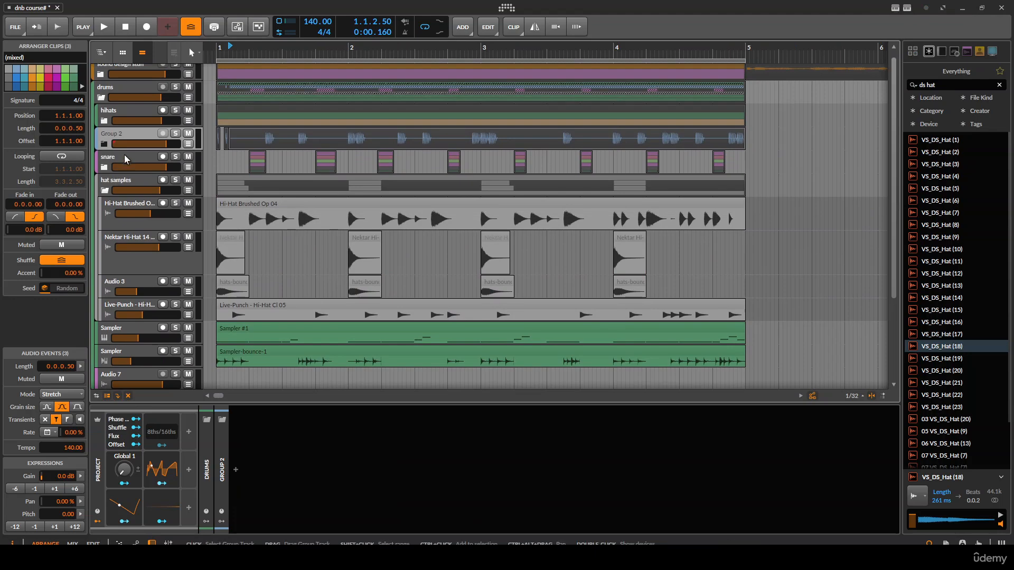
Add an audio track below the snare group, make it taller and place the start position at 1.1.1.00.
{"action": "left_click", "coordinate": [123, 157]}
{"action": "key", "text": "ctrl+t"}
{"action": "left_click_drag", "start_coordinate": [186, 196], "coordinate": [197, 217]}
{"action": "left_click", "coordinate": [215, 197]}
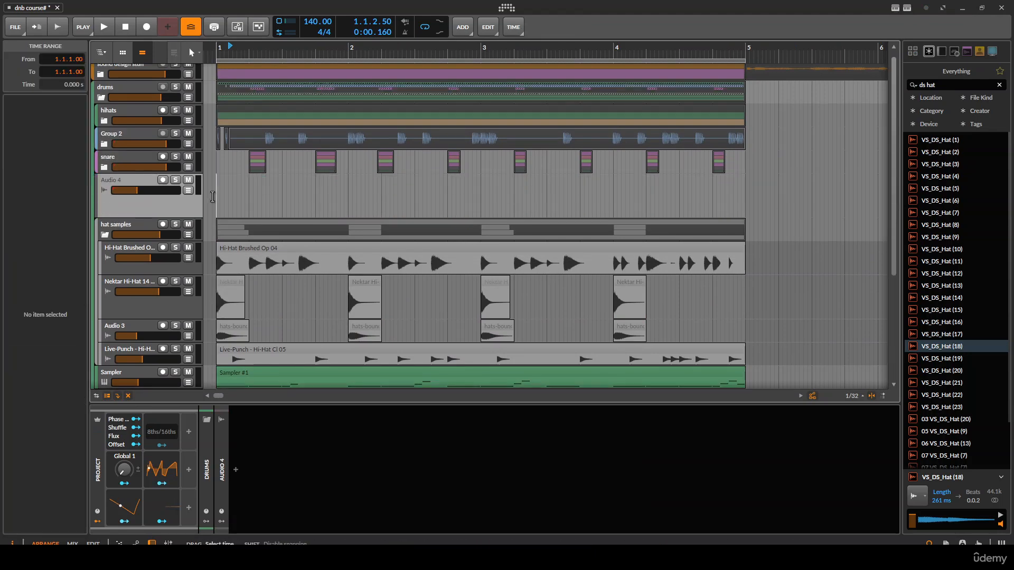
{"action": "scroll", "coordinate": [278, 198], "scroll_direction": "up", "scroll_amount": 3}
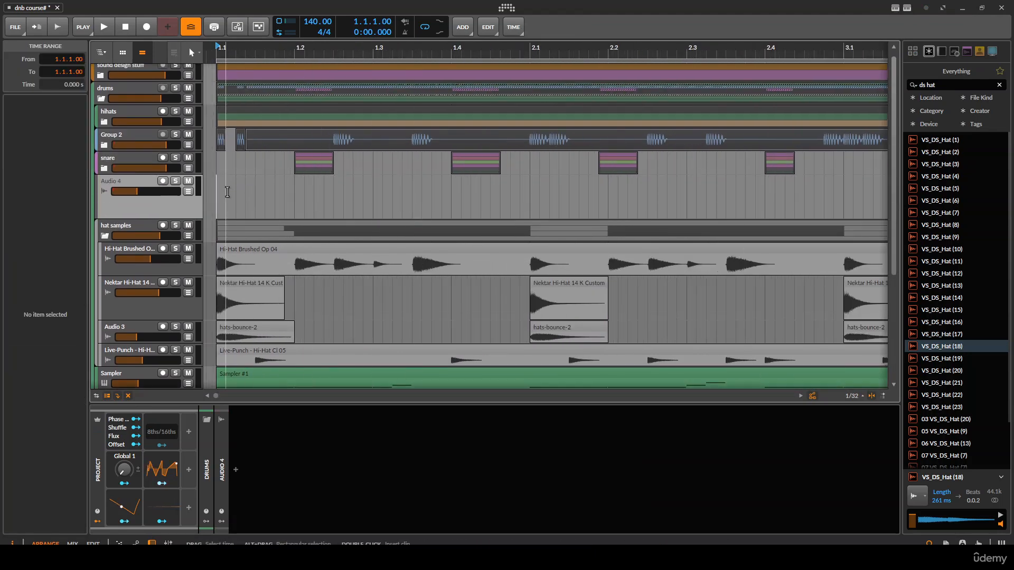
Insert a Test Tone on the new audio track, stripped of its modulators and set to White Noise.
{"action": "left_click", "coordinate": [235, 461]}
{"action": "type", "text": "test"}
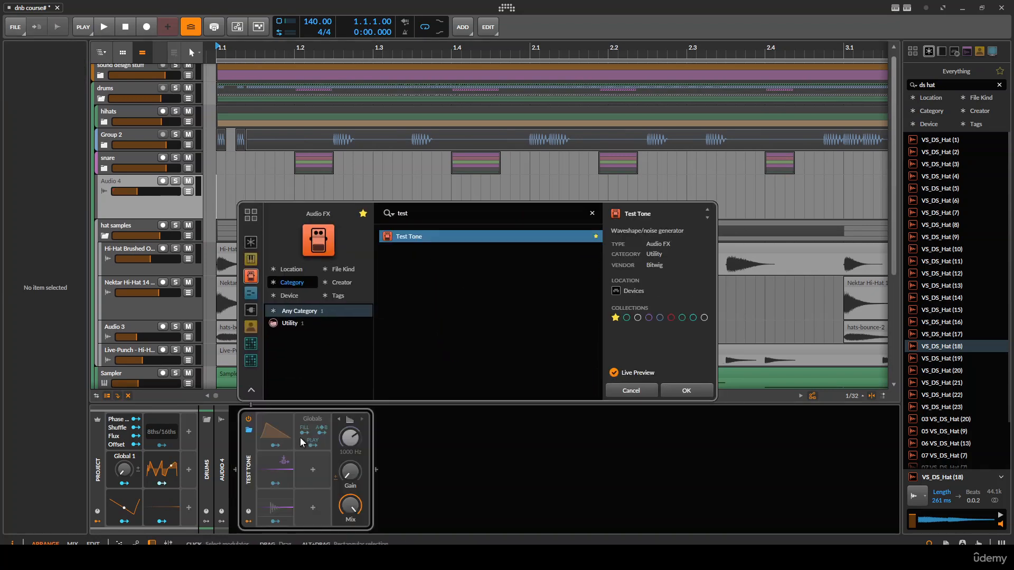
{"action": "key", "text": "Return"}
{"action": "left_click", "coordinate": [261, 457]}
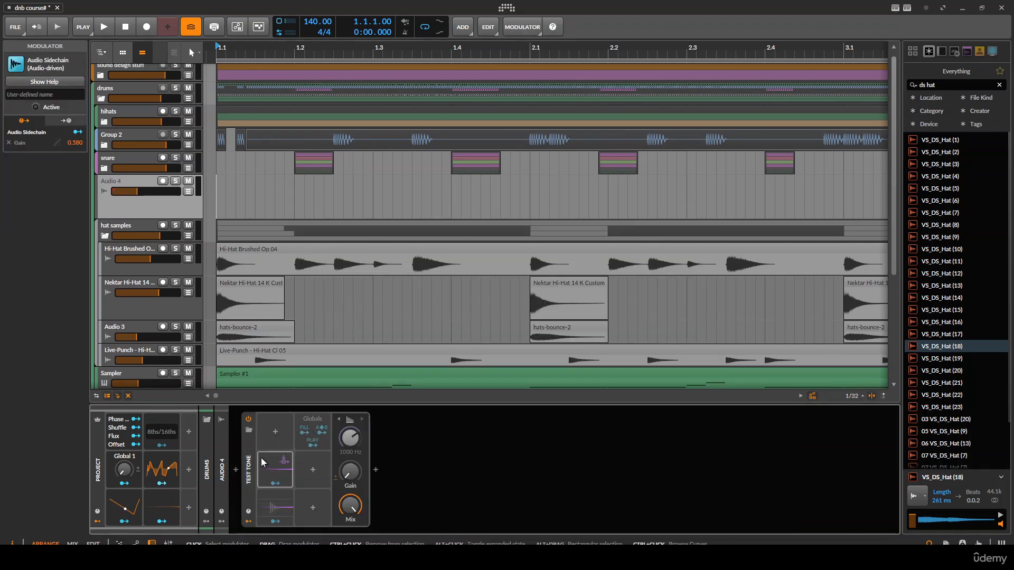
{"action": "key", "text": "Delete"}
{"action": "left_click", "coordinate": [291, 418]}
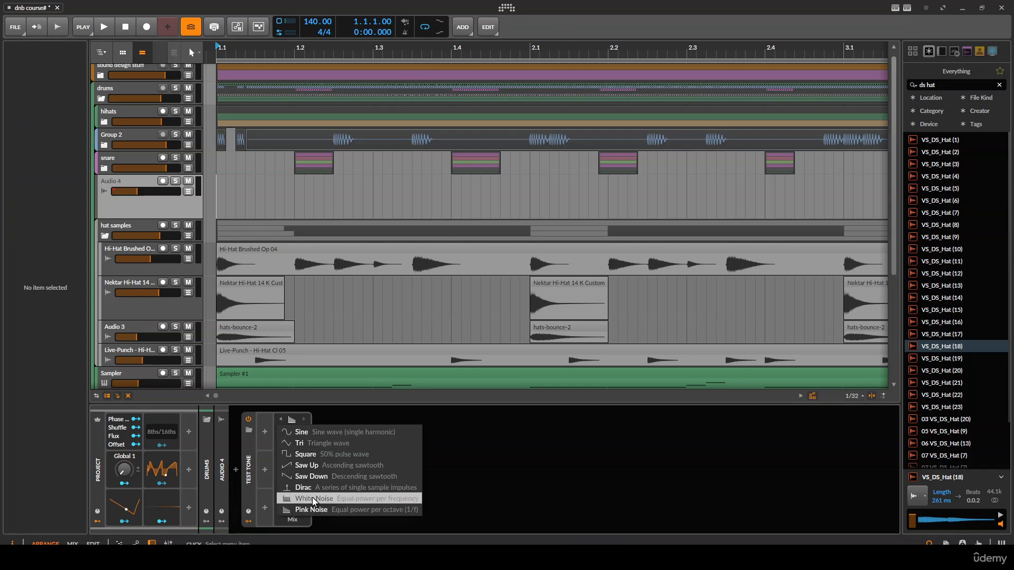
{"action": "left_click", "coordinate": [314, 501]}
Insert a Chain device ahead of the Test Tone and move the Test Tone into it.
{"action": "left_click", "coordinate": [236, 469]}
{"action": "type", "text": "chai"}
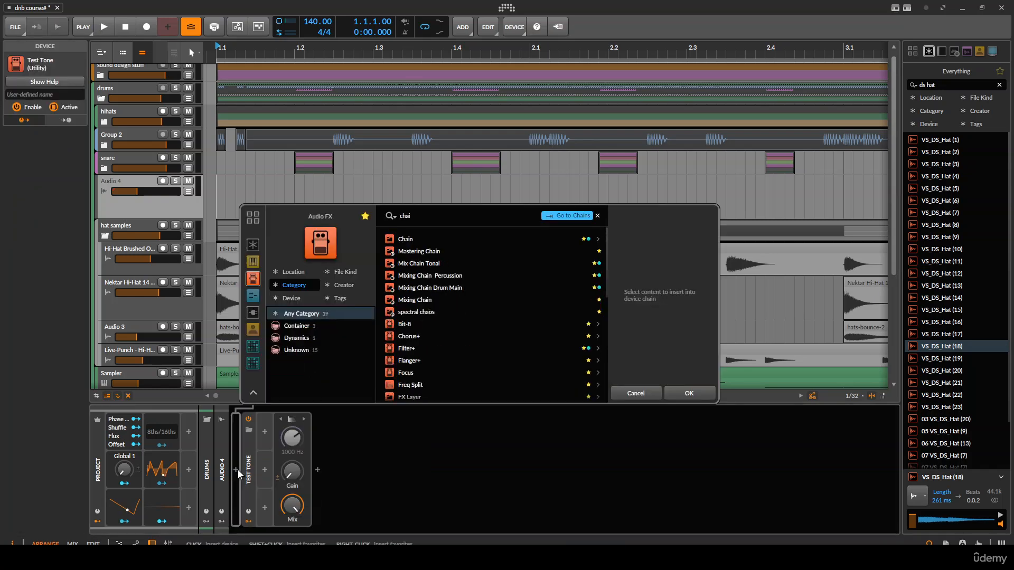
{"action": "type", "text": "n"}
{"action": "key", "text": "Return"}
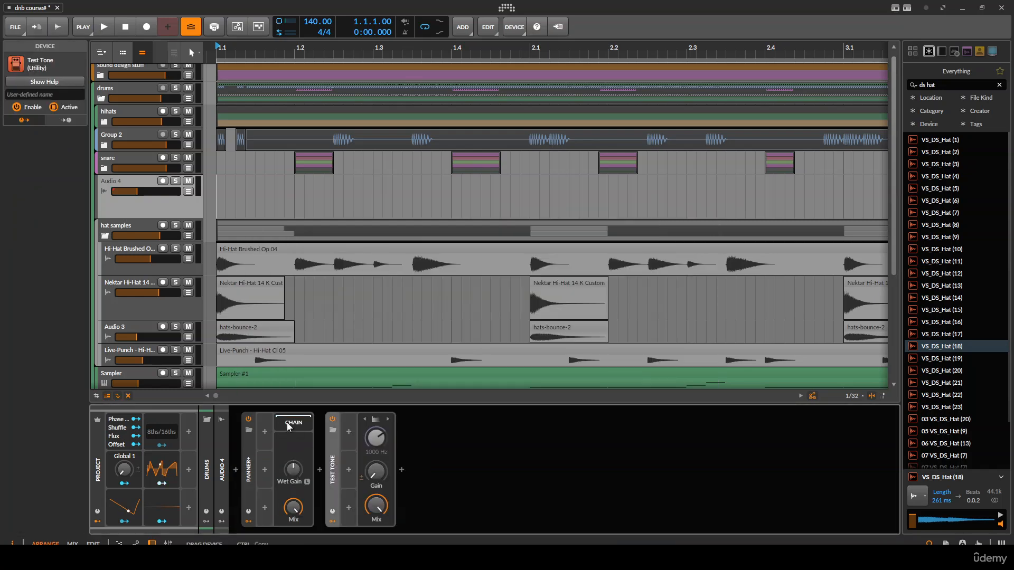
{"action": "left_click_drag", "start_coordinate": [287, 422], "coordinate": [288, 423]}
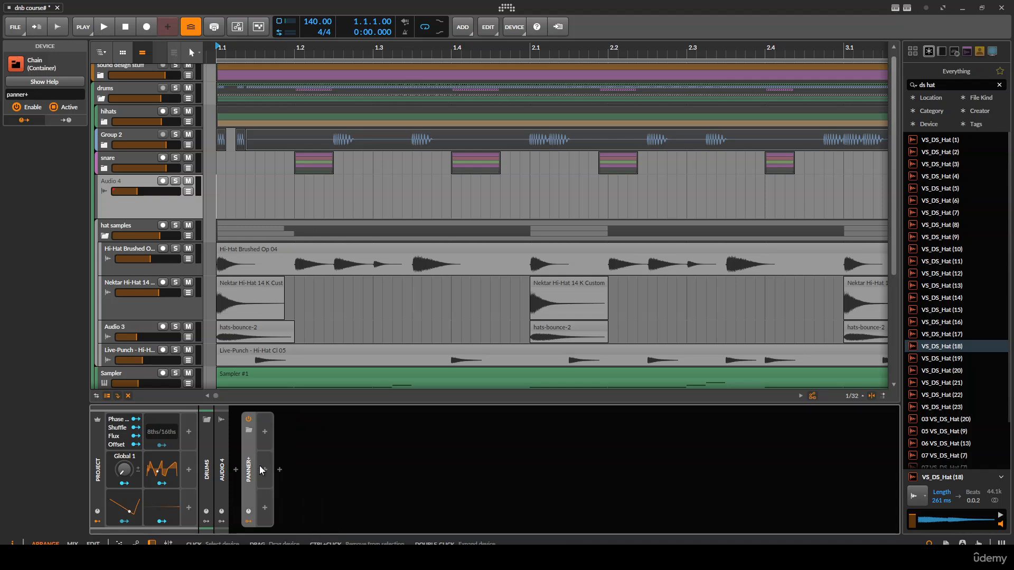
{"action": "left_click", "coordinate": [254, 491]}
Play the drum loop from the start of bar 1 to listen to the edited kick, snare and hats.
{"action": "scroll", "coordinate": [205, 192], "scroll_direction": "down", "scroll_amount": 8}
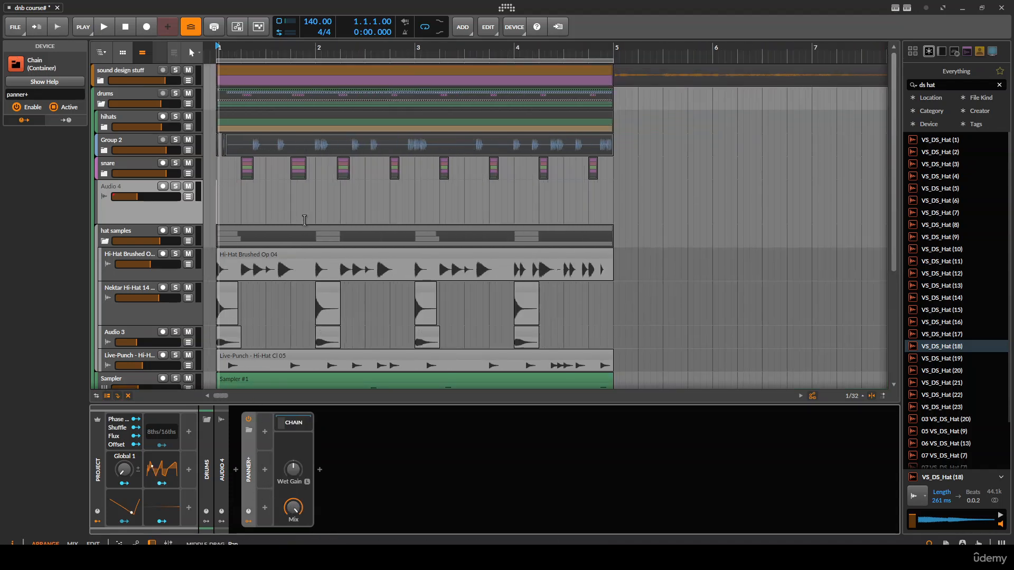
{"action": "scroll", "coordinate": [207, 193], "scroll_direction": "up", "scroll_amount": 4}
{"action": "key", "text": "space"}
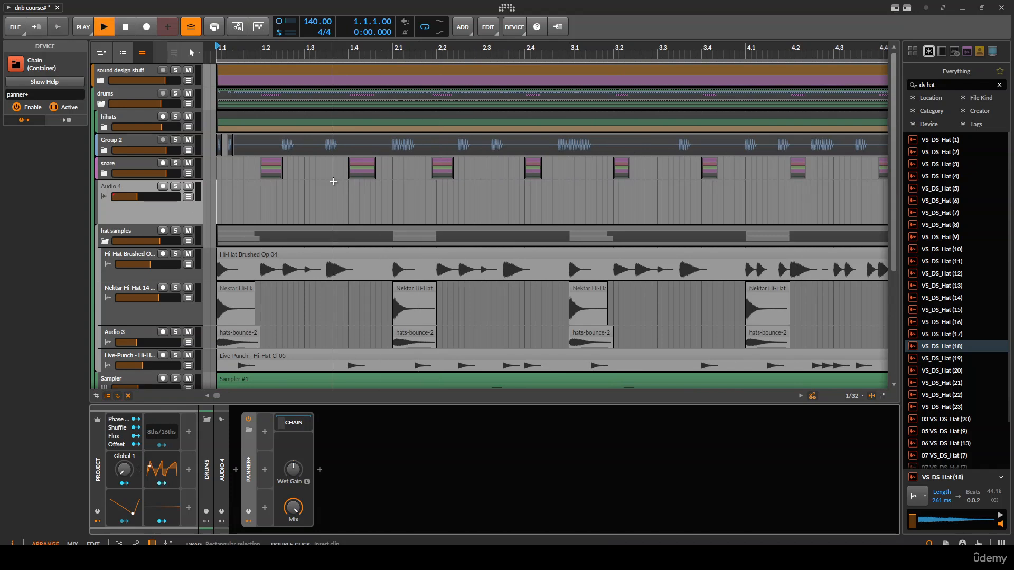
{"action": "scroll", "coordinate": [210, 196], "scroll_direction": "down", "scroll_amount": 2}
{"action": "scroll", "coordinate": [254, 182], "scroll_direction": "up", "scroll_amount": 2}
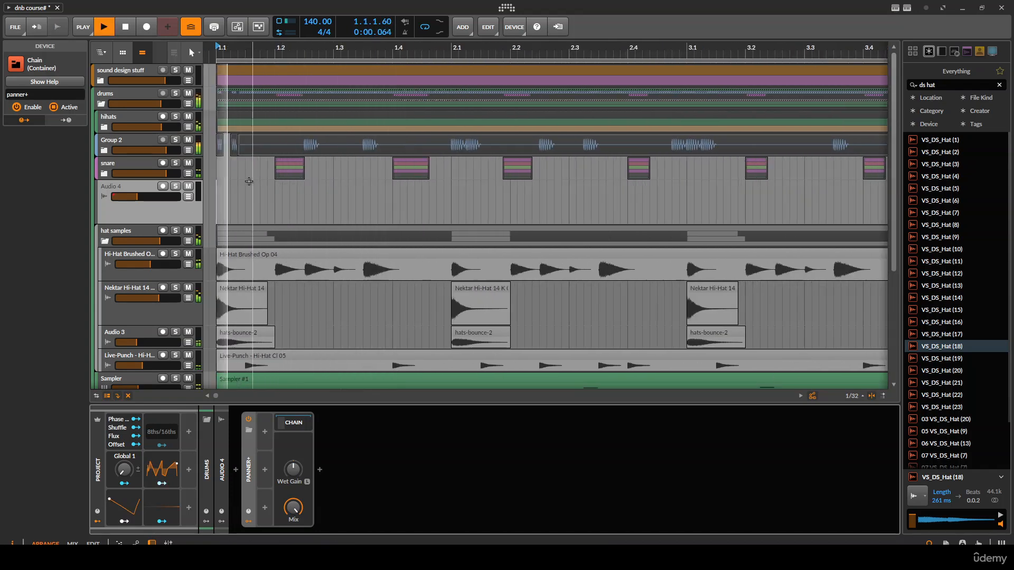
{"action": "key", "text": "space"}
{"action": "key", "text": "space"}
{"action": "scroll", "coordinate": [249, 181], "scroll_direction": "up", "scroll_amount": 1}
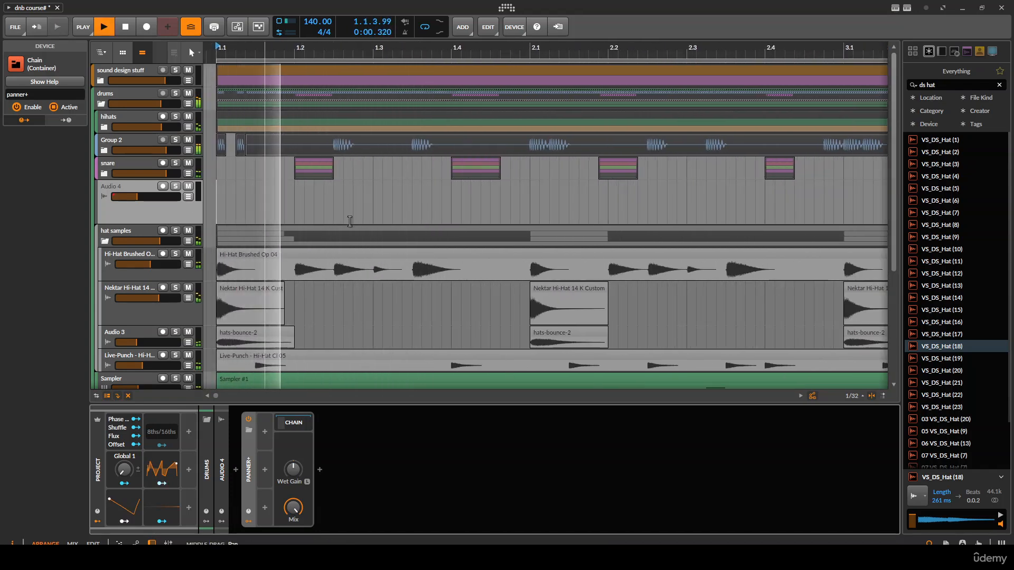
{"action": "key", "text": "space"}
Add a Macro modulator to the chain and map it to the Test Tone's gain with an amount of 1.000.
{"action": "left_click", "coordinate": [296, 423]}
{"action": "left_click", "coordinate": [265, 432]}
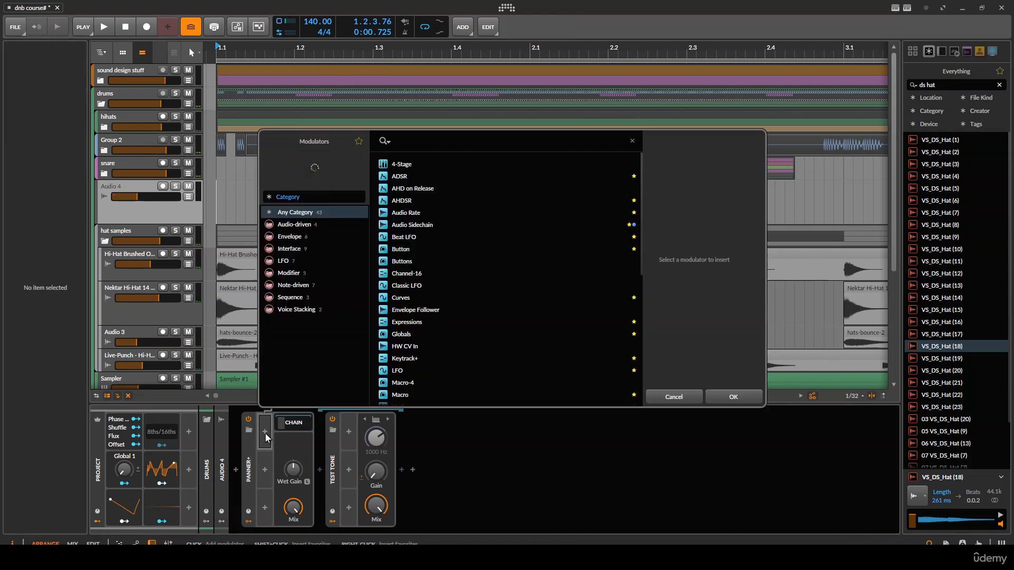
{"action": "type", "text": "macro"}
{"action": "key", "text": "Return"}
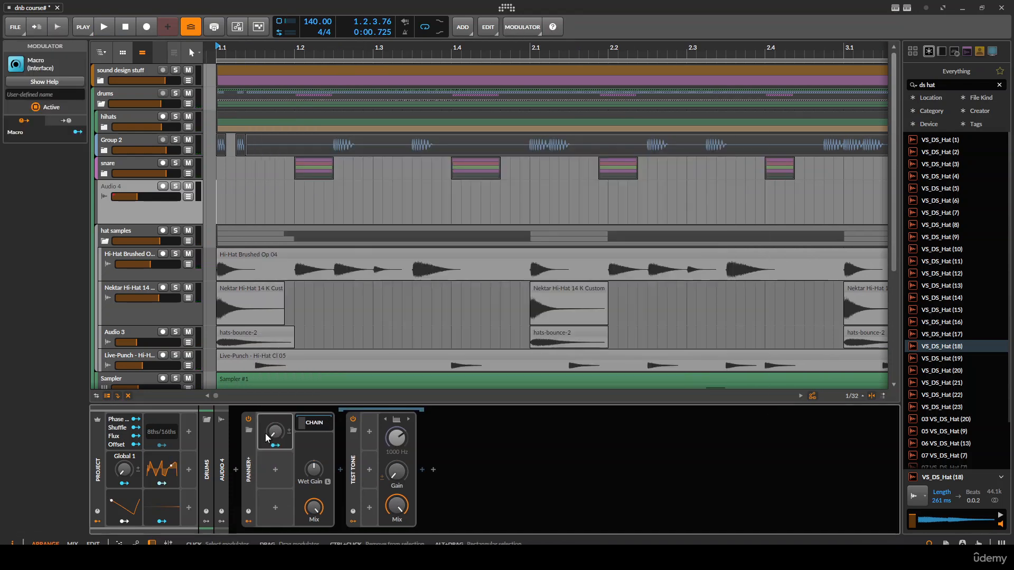
{"action": "left_click", "coordinate": [274, 445]}
{"action": "left_click_drag", "start_coordinate": [392, 474], "coordinate": [392, 433]}
{"action": "key", "text": "Escape"}
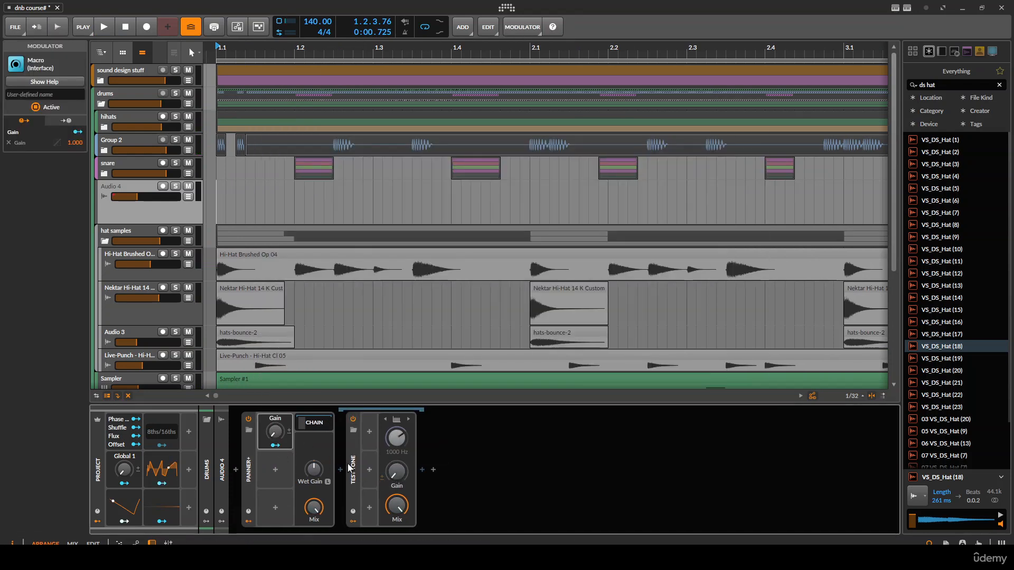
Collapse the Test Tone and insert an EQ-2 after it in the chain, with the low cut at 655 Hz.
{"action": "double_click", "coordinate": [352, 472]}
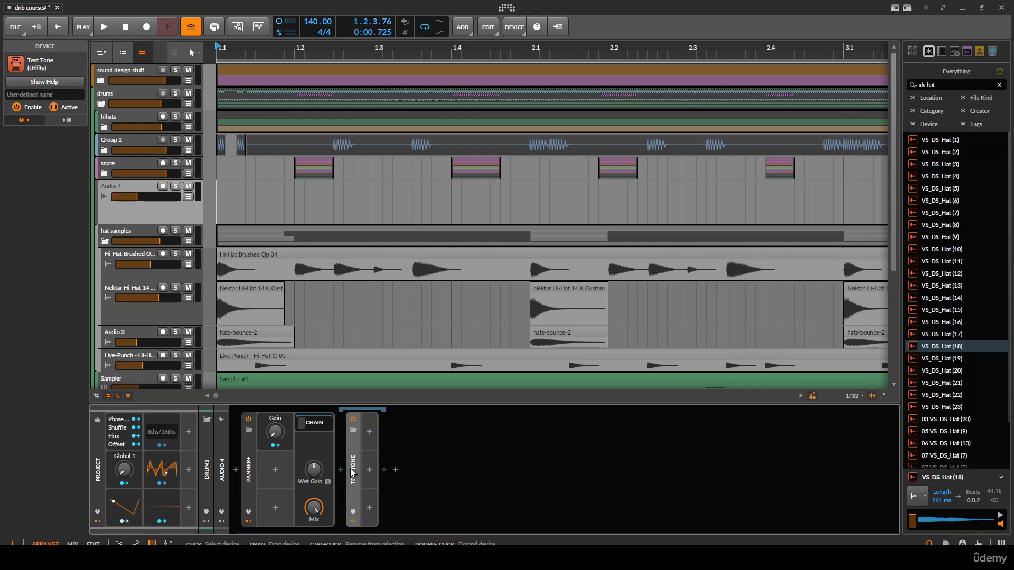
{"action": "left_click", "coordinate": [385, 464]}
{"action": "key", "text": "Down"}
{"action": "key", "text": "Return"}
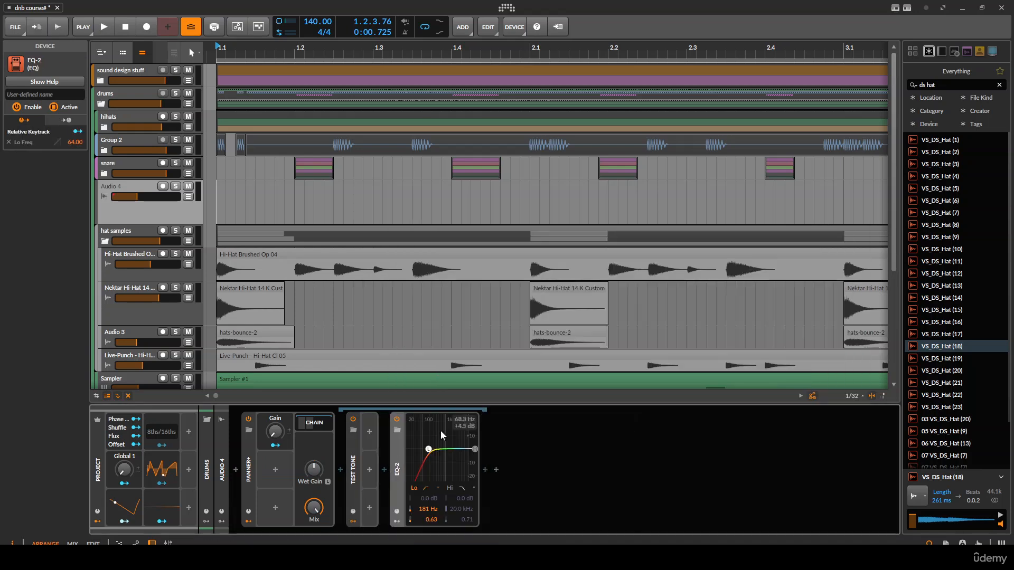
{"action": "key", "text": "space"}
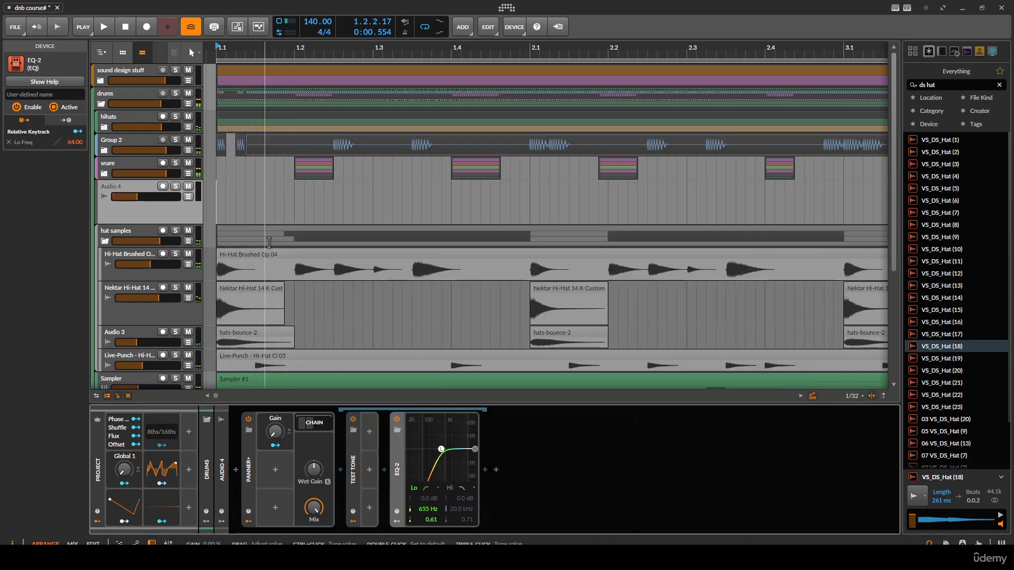
Show the automation lane for the chain's Gain macro on the new audio track and play from the start.
{"action": "key", "text": "a"}
{"action": "scroll", "coordinate": [304, 230], "scroll_direction": "up", "scroll_amount": 3}
{"action": "scroll", "coordinate": [368, 237], "scroll_direction": "left", "scroll_amount": 2}
{"action": "key", "text": "space"}
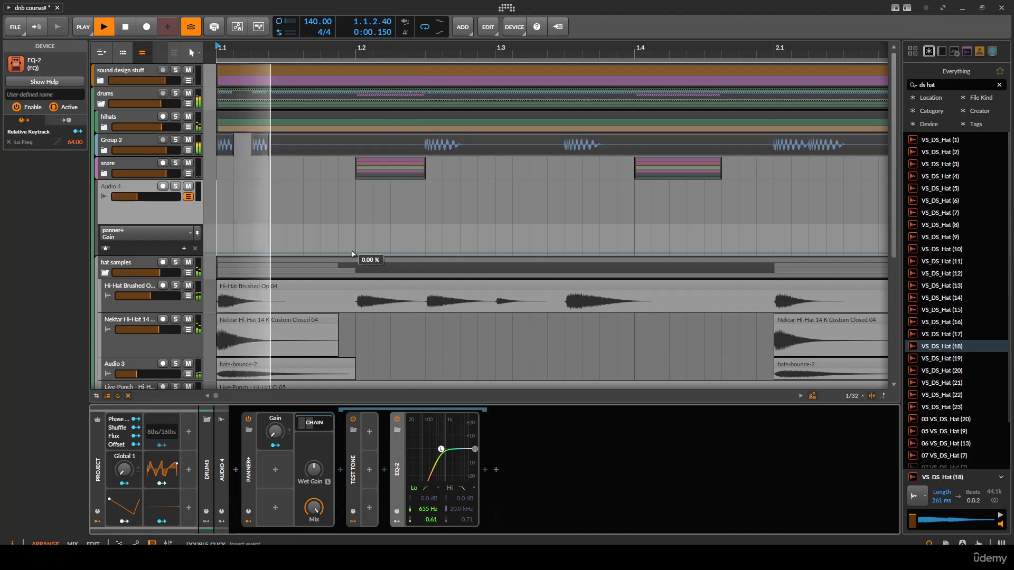
Draw a curved Gain ramp on the noise track from 0% at 1.2.1 to 100% at 1.2.3, dropping straight back to 0%.
{"action": "left_click", "coordinate": [354, 253]}
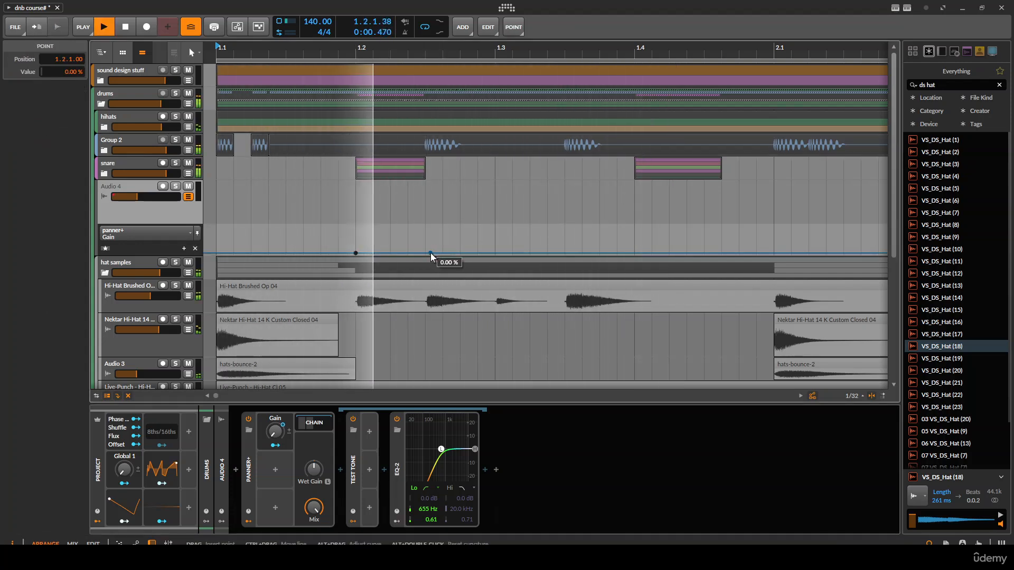
{"action": "left_click_drag", "start_coordinate": [430, 253], "coordinate": [395, 248]}
{"action": "left_click", "coordinate": [416, 253]}
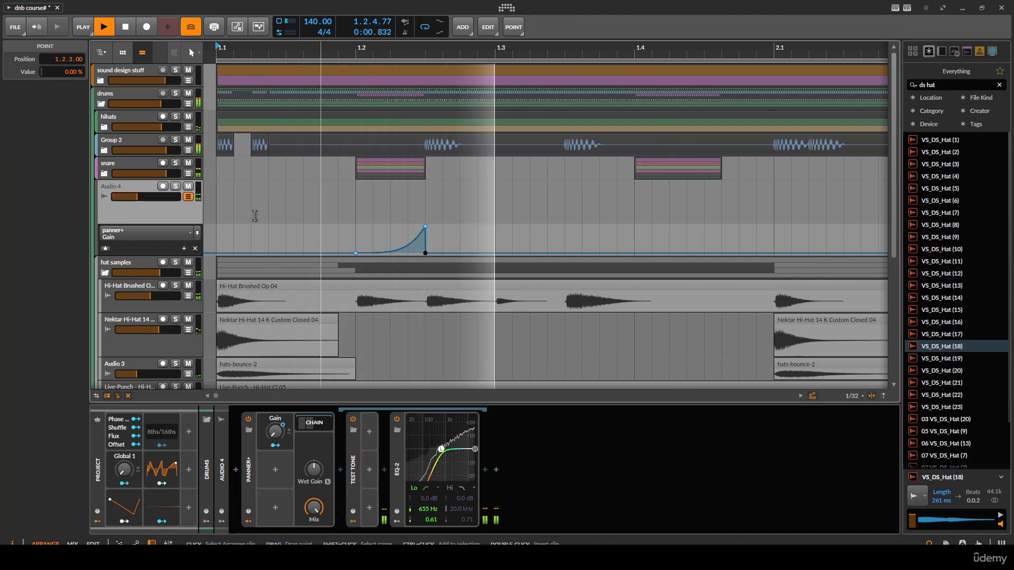
Solo Group 2, snare and Audio 4, play from bar 1 to hear the noise ramp, and play again with the solos off.
{"action": "key", "text": "space"}
{"action": "key", "text": "minus"}
{"action": "left_click", "coordinate": [127, 141]}
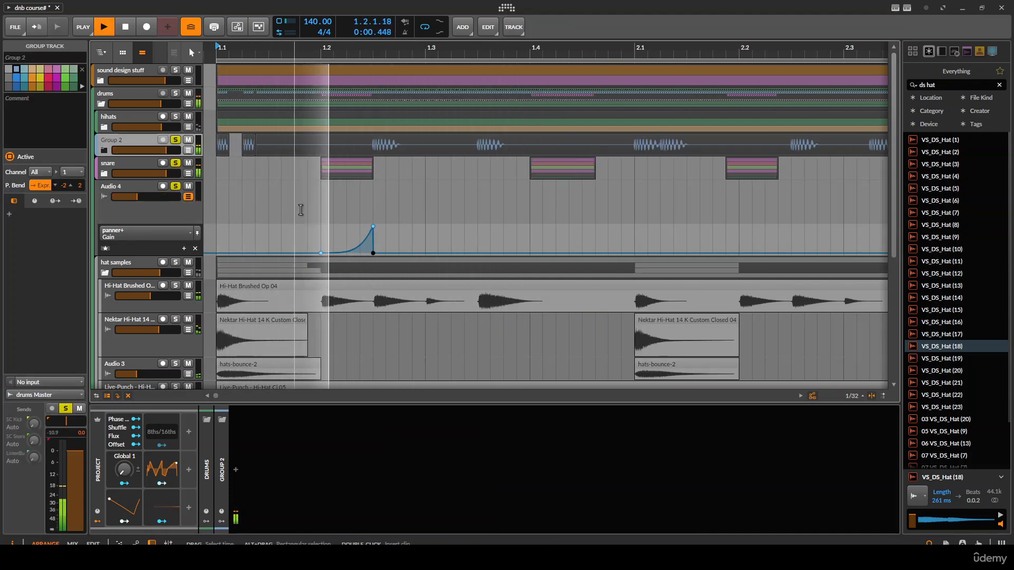
{"action": "key", "text": "space"}
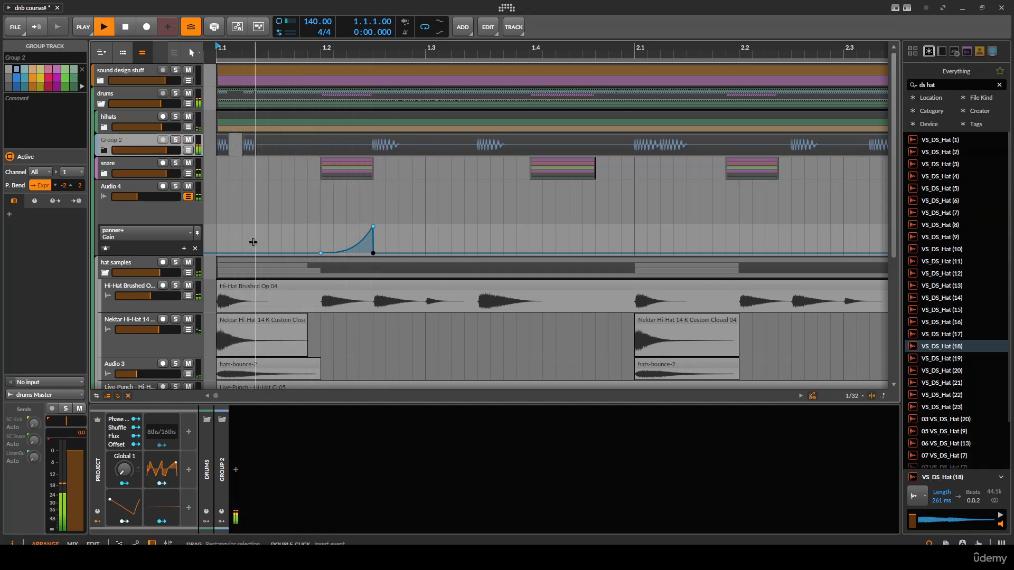
{"action": "key", "text": "space"}
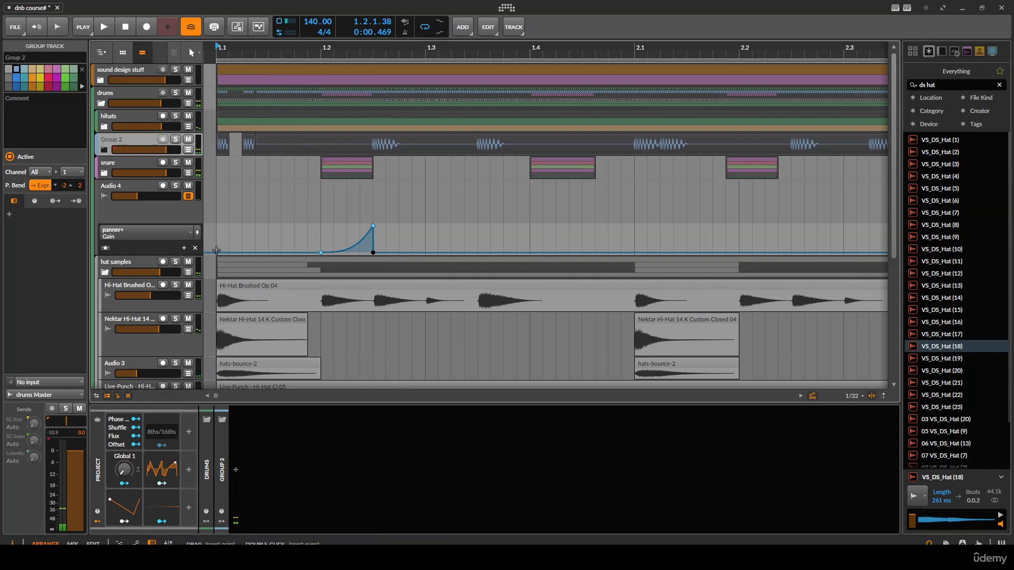
Add a 0% Gain point at 1.1.1 and a straight ramp from 0% at 1.3.1 to 100% on the following kick, dropping back to 0%.
{"action": "left_click", "coordinate": [216, 252]}
{"action": "key", "text": "space"}
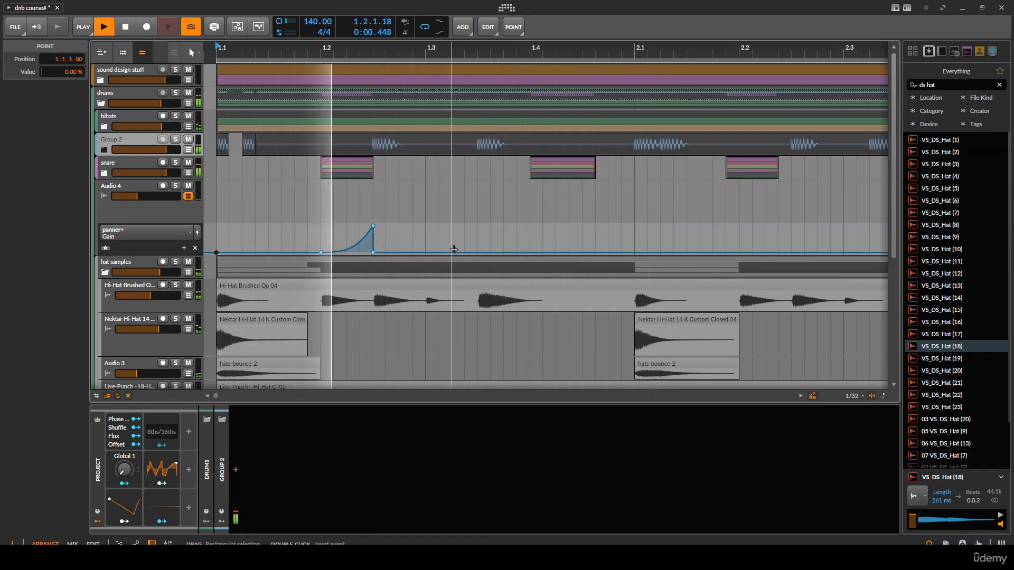
{"action": "left_click", "coordinate": [451, 254]}
{"action": "left_click", "coordinate": [425, 252]}
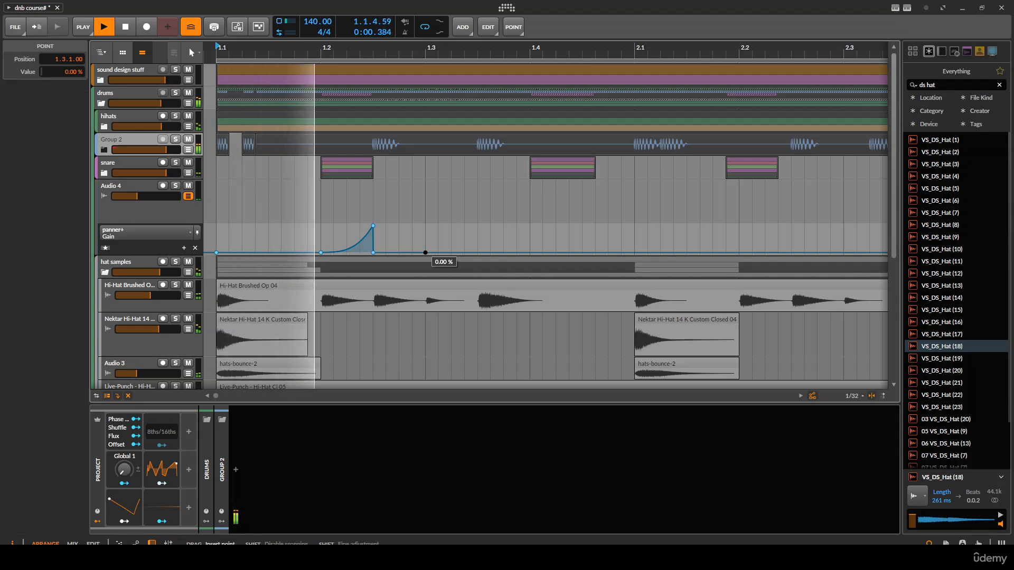
{"action": "left_click_drag", "start_coordinate": [482, 253], "coordinate": [489, 225]}
{"action": "key", "text": "space"}
{"action": "left_click", "coordinate": [489, 253]}
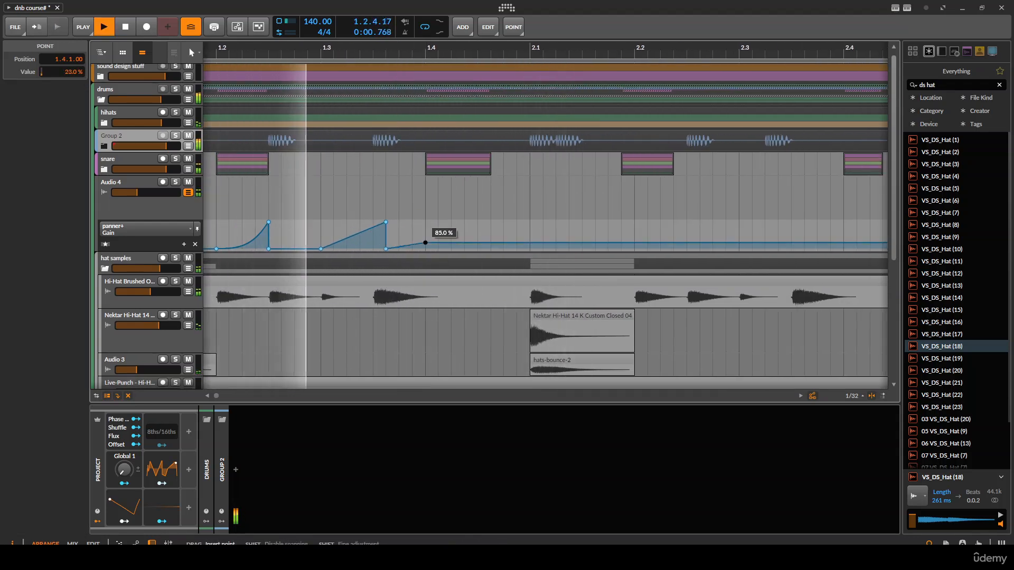
Add two short Gain ramps from 0% to 100% peaking at 1.4.1 and 2.1.1, each dropping straight back to 0%.
{"action": "left_click_drag", "start_coordinate": [417, 252], "coordinate": [425, 221]}
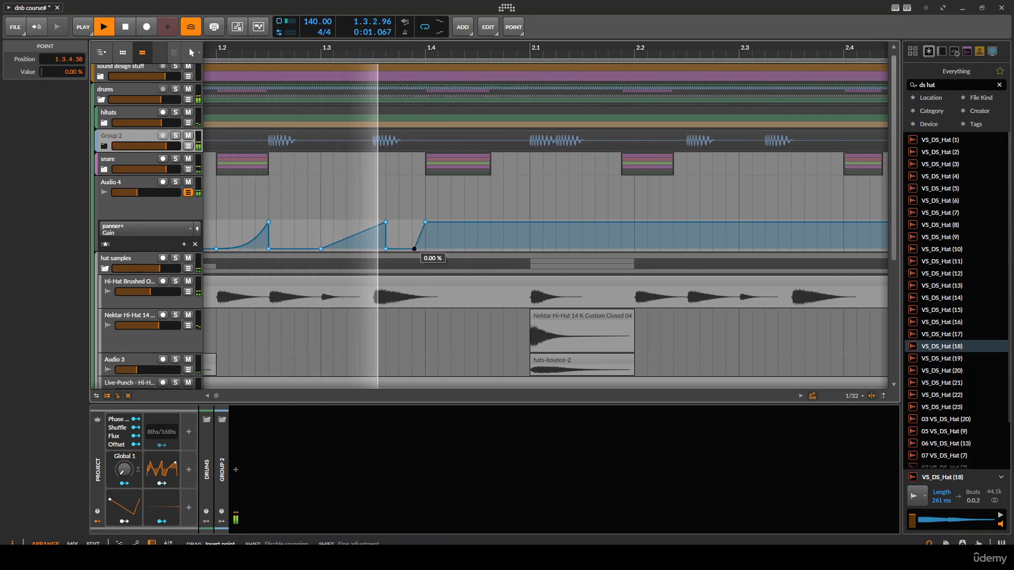
{"action": "left_click", "coordinate": [426, 249]}
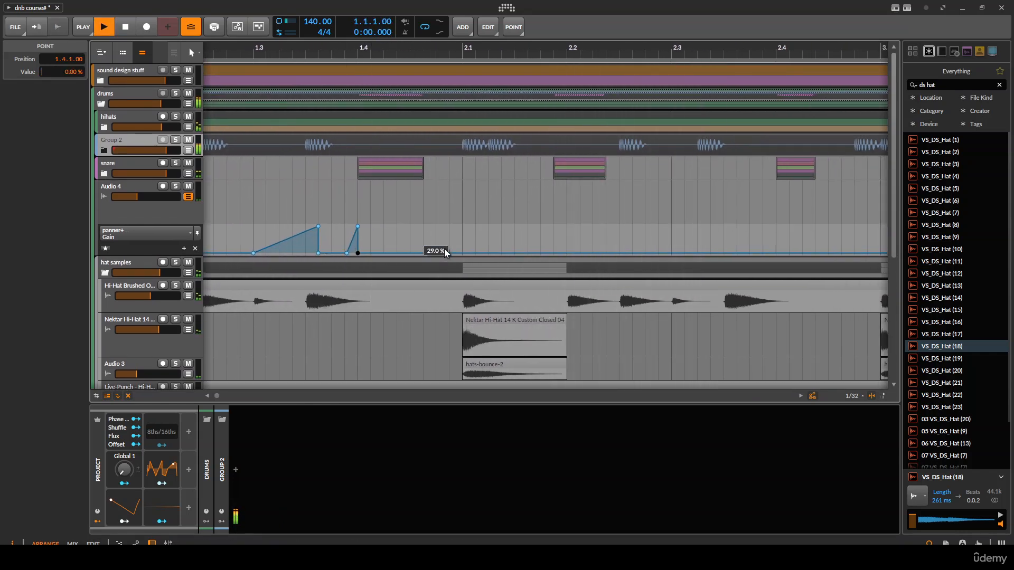
{"action": "left_click", "coordinate": [436, 253]}
{"action": "left_click_drag", "start_coordinate": [462, 253], "coordinate": [463, 226]}
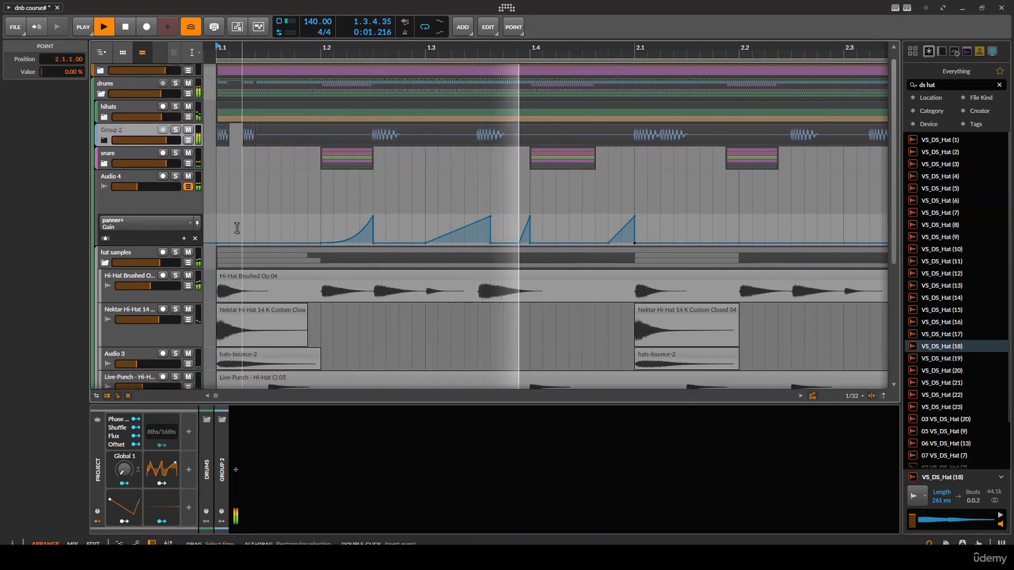
Duplicate the Gain automation between 1.1.1 and 2.1.1 into bar 2.
{"action": "left_click_drag", "start_coordinate": [217, 228], "coordinate": [639, 227]}
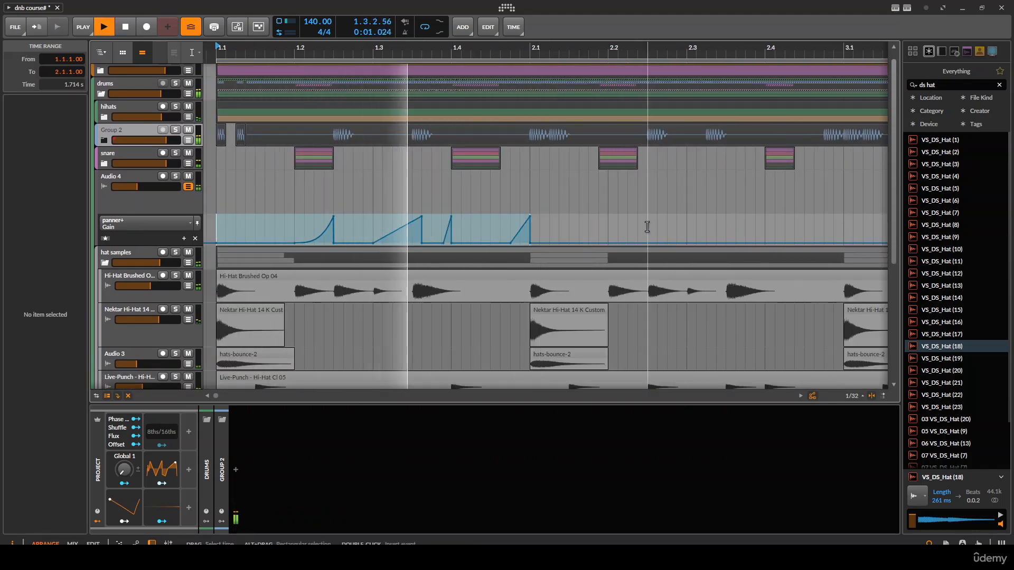
{"action": "key", "text": "ctrl+d"}
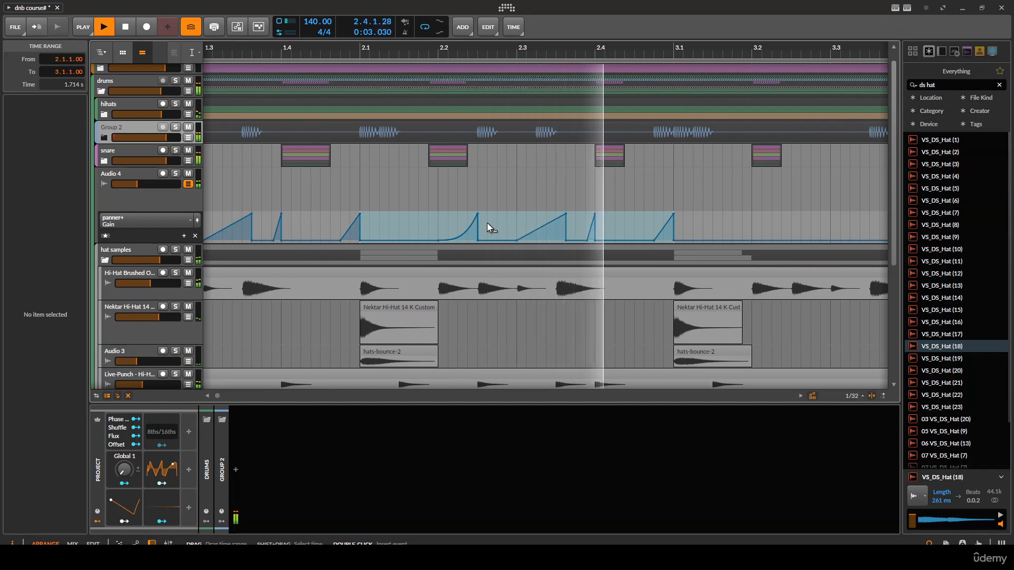
{"action": "key", "text": "space"}
Add a curved Gain ramp early in bar 2 from 0% at about 2.1.2 to 100% at 2.1.4.50, dropping back to 0%.
{"action": "left_click", "coordinate": [398, 240]}
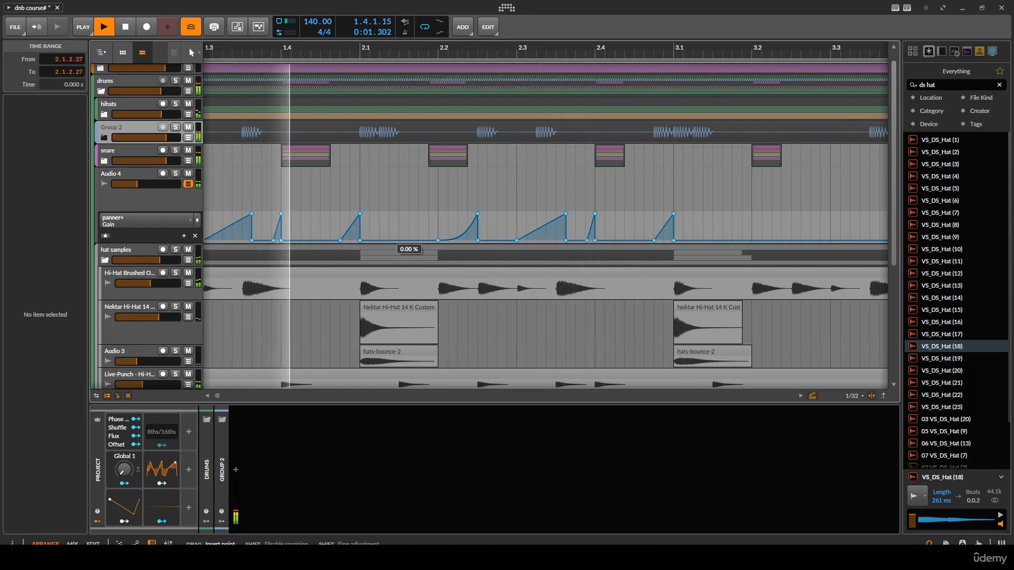
{"action": "left_click", "coordinate": [379, 240]}
{"action": "key", "text": "space"}
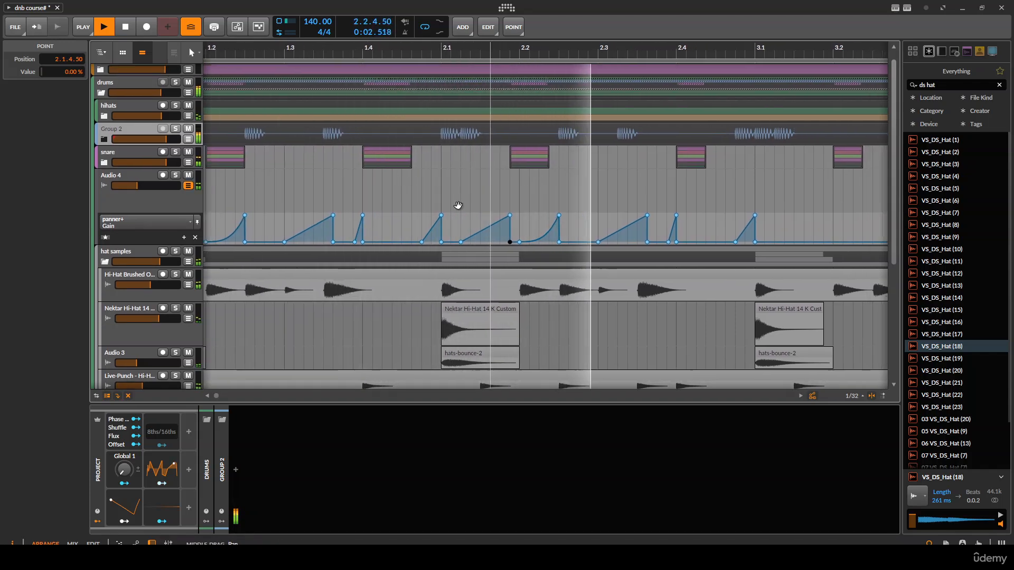
{"action": "key", "text": "space"}
{"action": "key", "text": "space"}
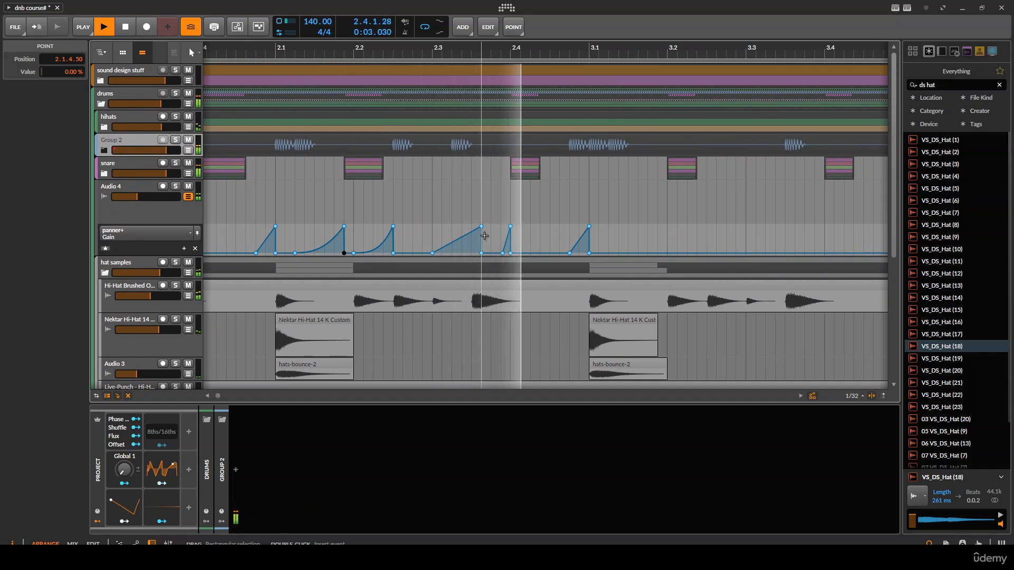
Shift the last Gain ramp of bar 2 earlier so it peaks at 100% at 2.4.4.00 and drops to 0% there.
{"action": "key", "text": "space"}
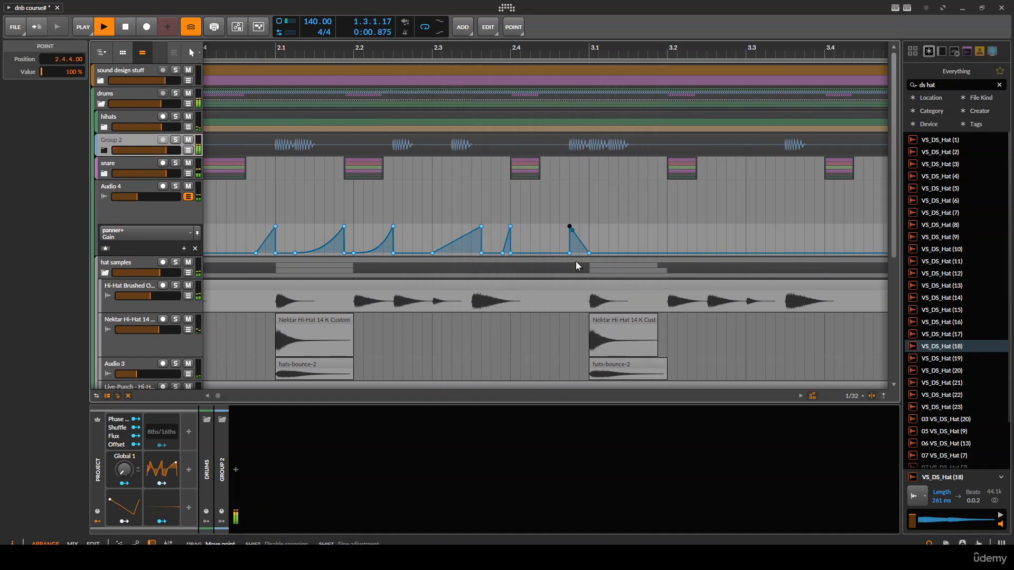
{"action": "left_click_drag", "start_coordinate": [575, 261], "coordinate": [566, 253]}
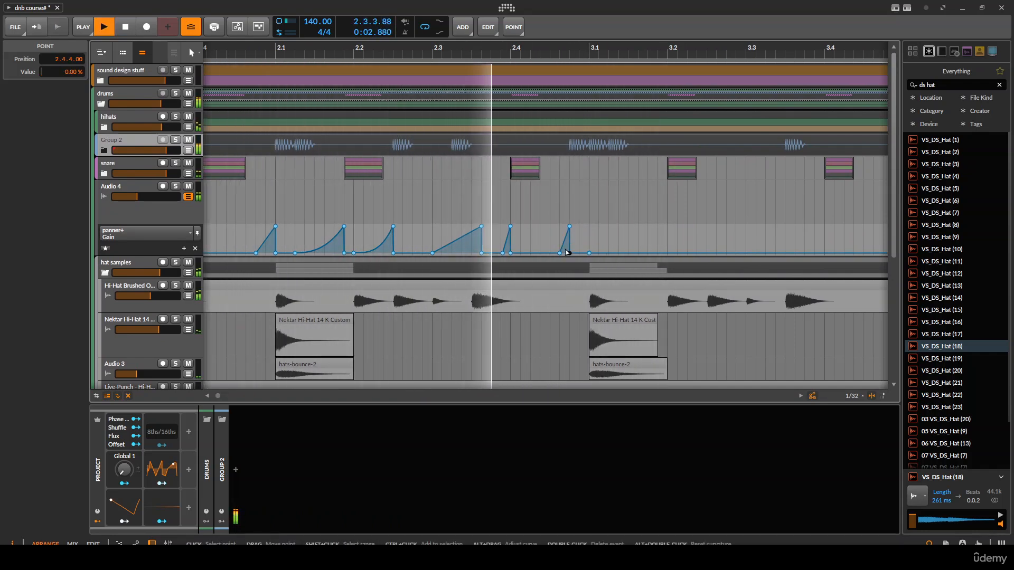
{"action": "scroll", "coordinate": [476, 259], "scroll_direction": "down", "scroll_amount": 3}
{"action": "scroll", "coordinate": [475, 259], "scroll_direction": "down", "scroll_amount": 1}
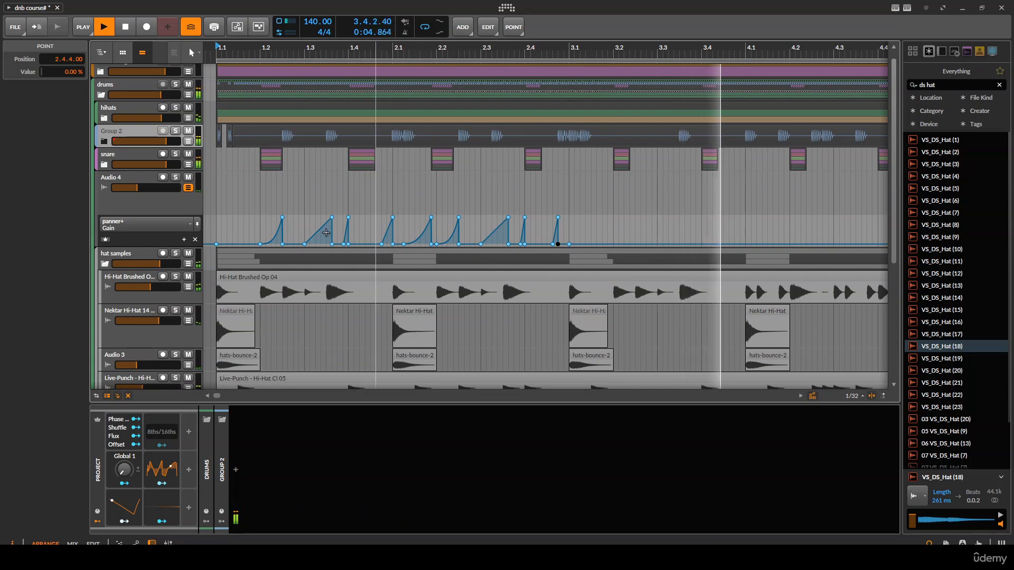
Duplicate the Gain automation of bars 1 and 2 into the range 3.1.1 to 5.1.1.
{"action": "scroll", "coordinate": [220, 231], "scroll_direction": "down", "scroll_amount": 2}
{"action": "left_click_drag", "start_coordinate": [217, 231], "coordinate": [529, 230]}
{"action": "scroll", "coordinate": [455, 229], "scroll_direction": "up", "scroll_amount": 3}
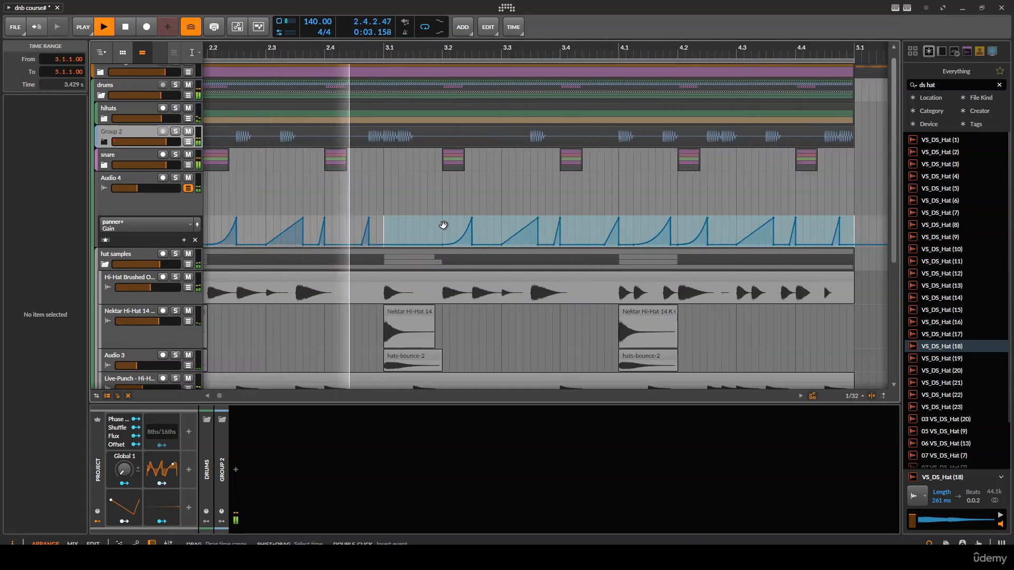
Reshape the first Gain ramp of bar 3 into a curve rising to 100% at 3.2.1.00 and dropping straight to 0%.
{"action": "left_click", "coordinate": [442, 219]}
{"action": "scroll", "coordinate": [442, 219], "scroll_direction": "up", "scroll_amount": 1}
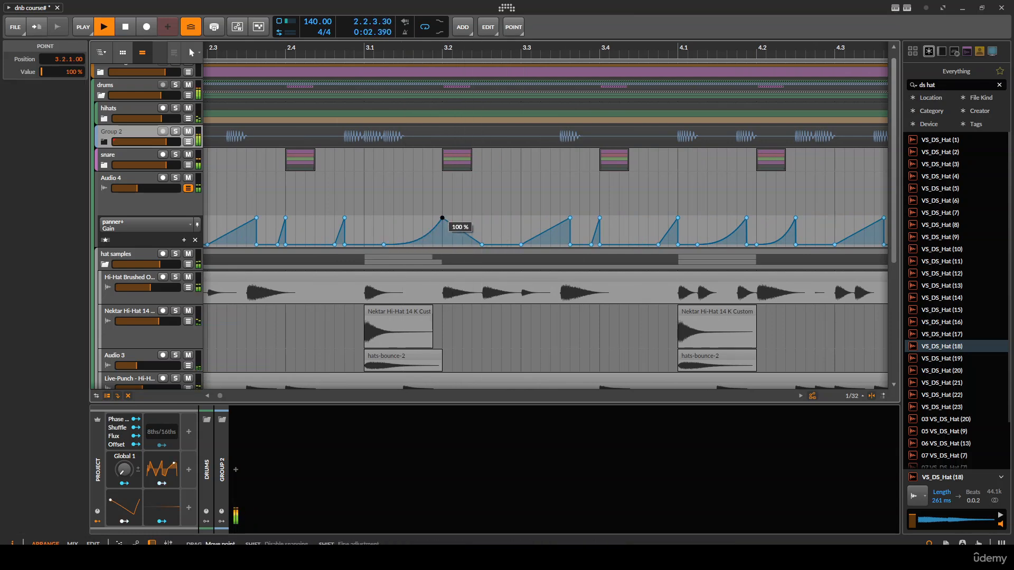
{"action": "left_click_drag", "start_coordinate": [458, 228], "coordinate": [448, 230]}
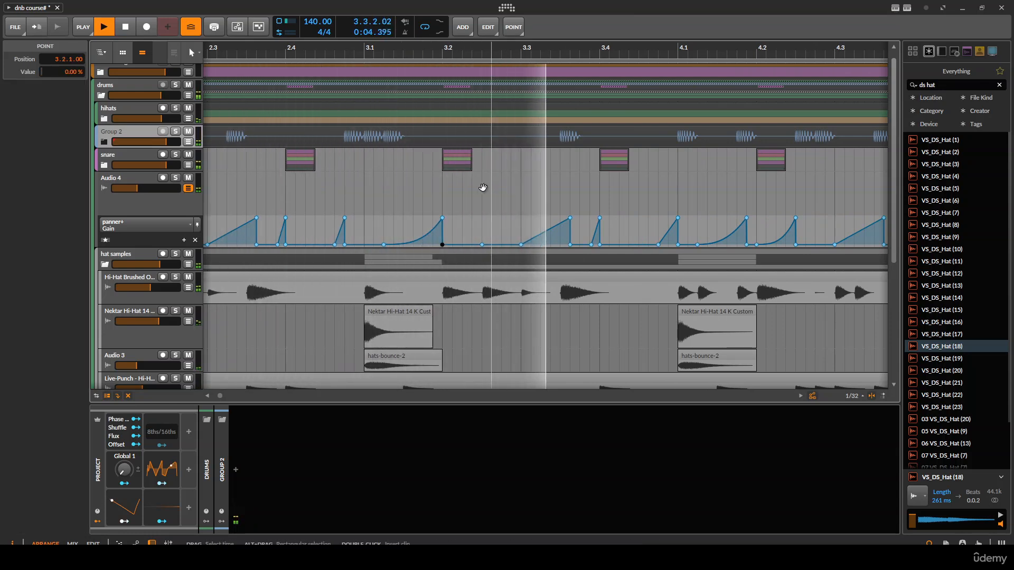
Remove the two Gain ramps in the second half of bar 3, leaving the line at 0% through 3.4.1.
{"action": "left_click", "coordinate": [497, 244]}
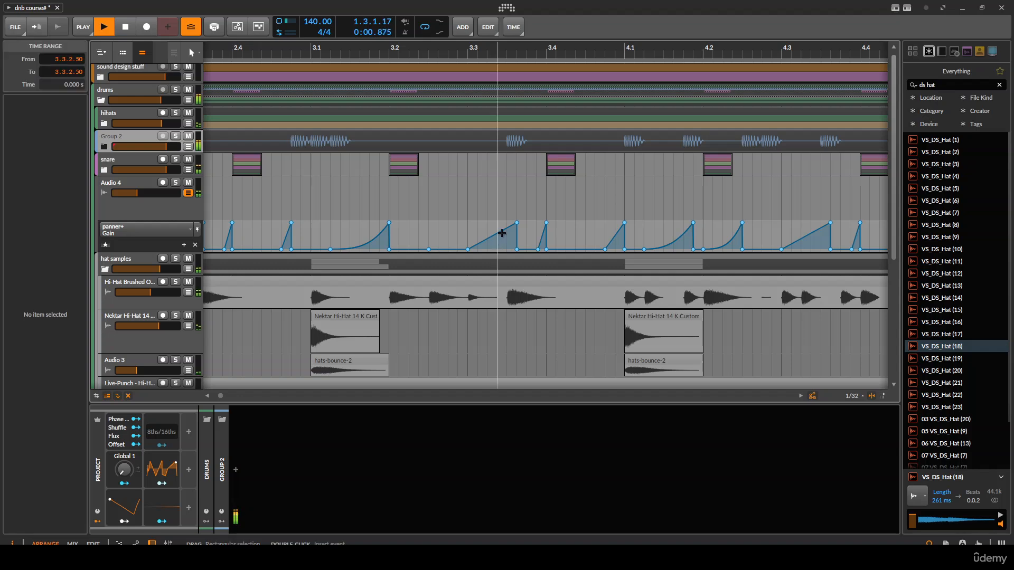
{"action": "double_click", "coordinate": [515, 225]}
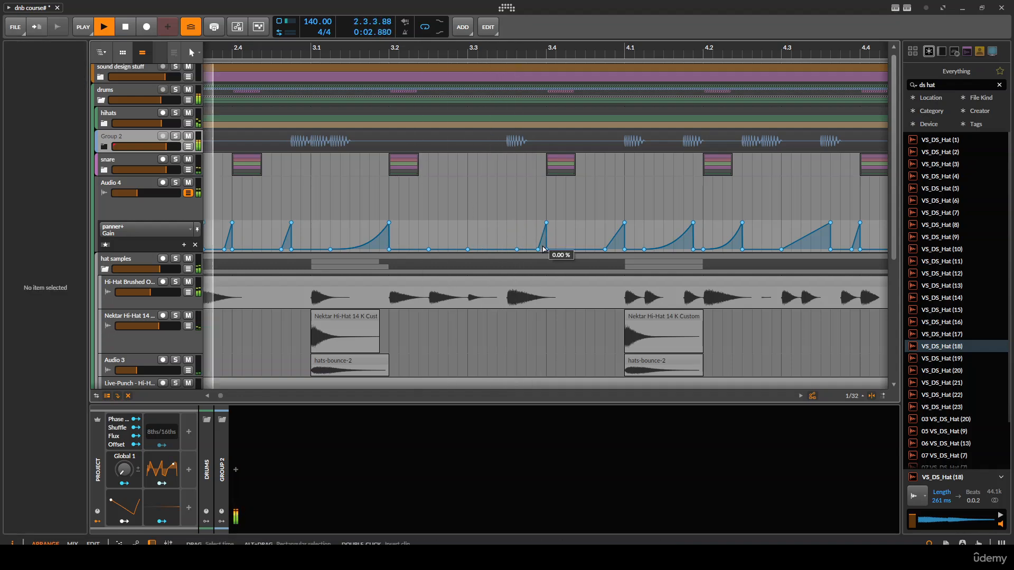
{"action": "mouse_move", "coordinate": [544, 249]}
{"action": "left_mouse_down"}
{"action": "mouse_move", "coordinate": [516, 250]}
{"action": "mouse_move", "coordinate": [532, 249]}
{"action": "left_mouse_up"}
{"action": "key", "text": "space"}
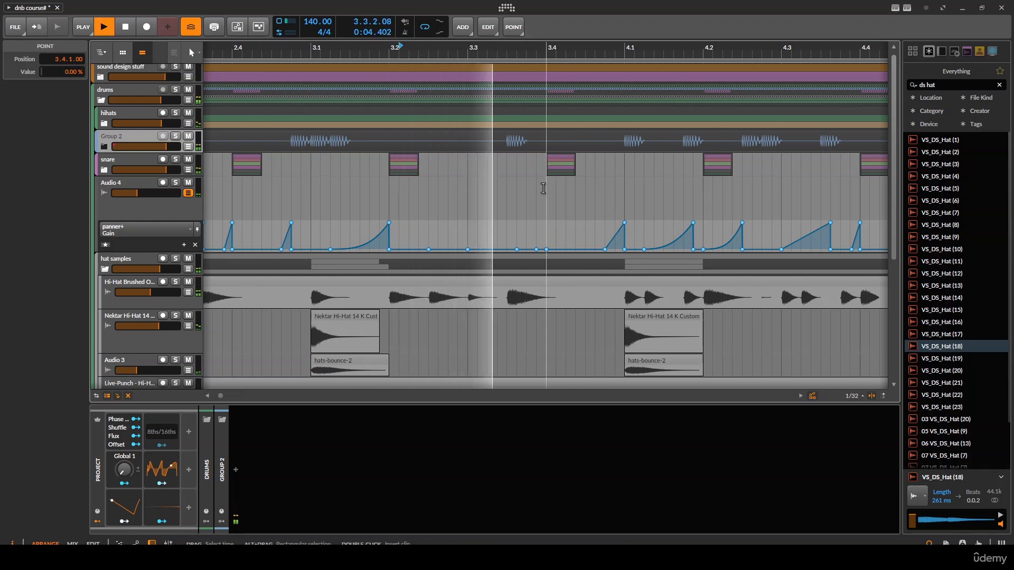
Fill beat 4.4 with repeated short Gain ramps, one per sixteenth, ending with a peak at 5.1.1.
{"action": "left_click_drag", "start_coordinate": [465, 231], "coordinate": [309, 227]}
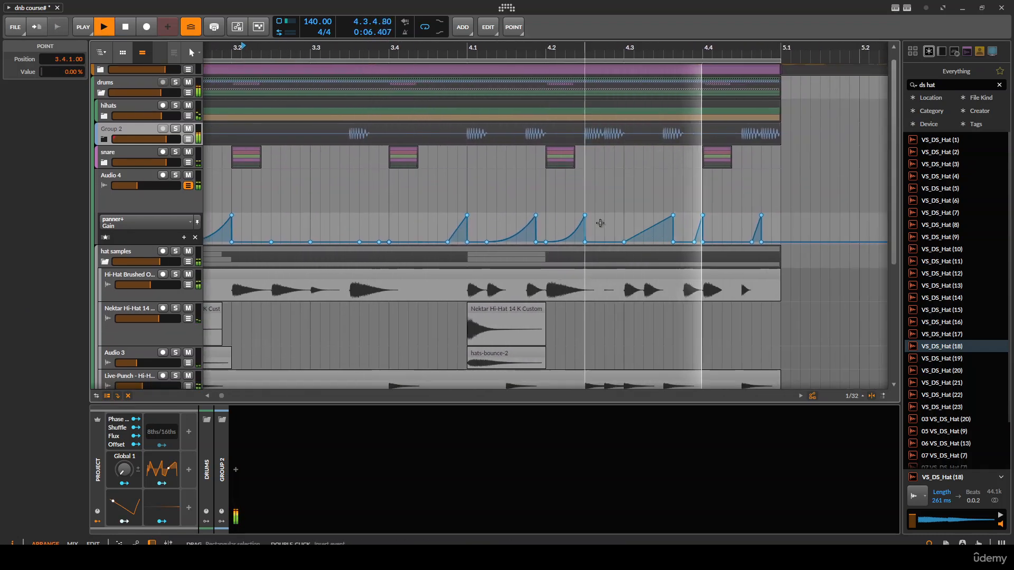
{"action": "scroll", "coordinate": [545, 230], "scroll_direction": "up", "scroll_amount": 2}
{"action": "left_click", "coordinate": [621, 238]}
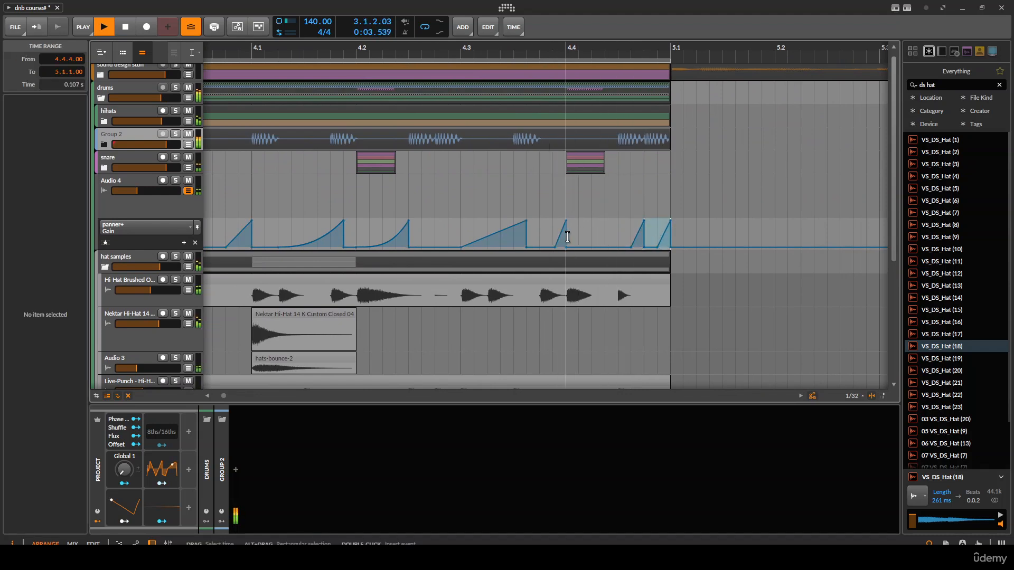
{"action": "left_click", "coordinate": [598, 243]}
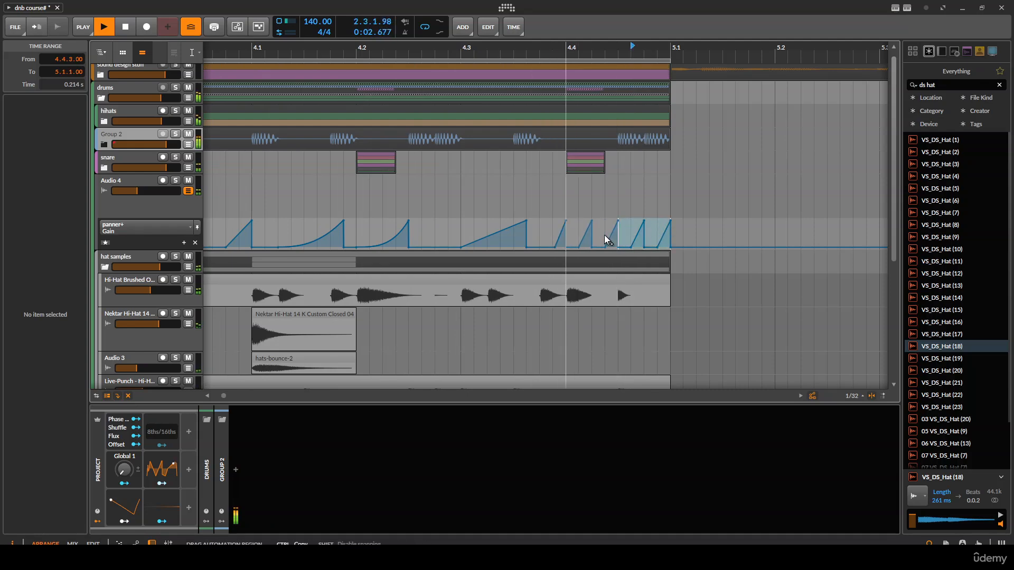
{"action": "left_click", "coordinate": [526, 211]}
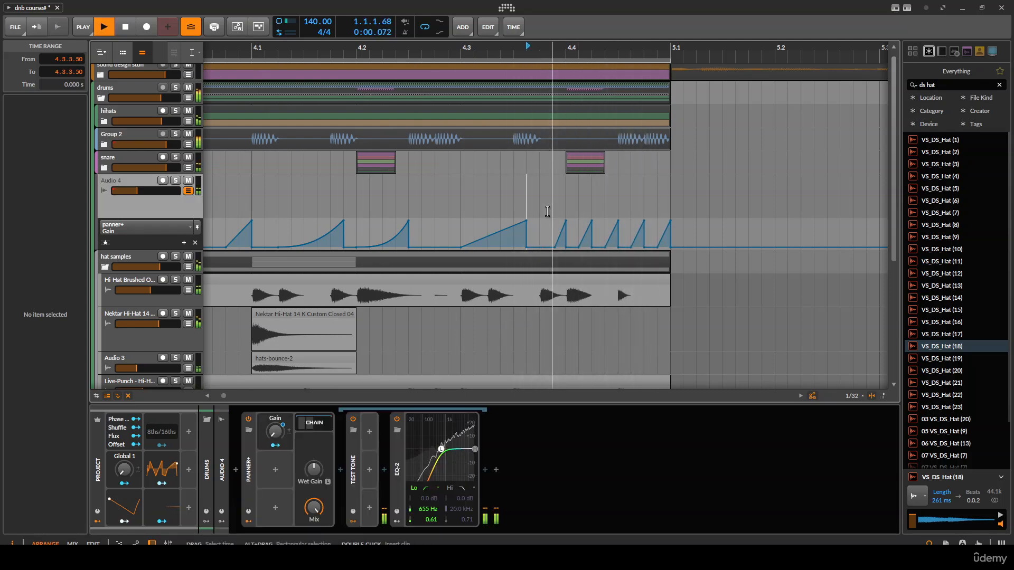
Fold the hat samples group so its individual tracks are hidden.
{"action": "scroll", "coordinate": [548, 213], "scroll_direction": "down", "scroll_amount": 5}
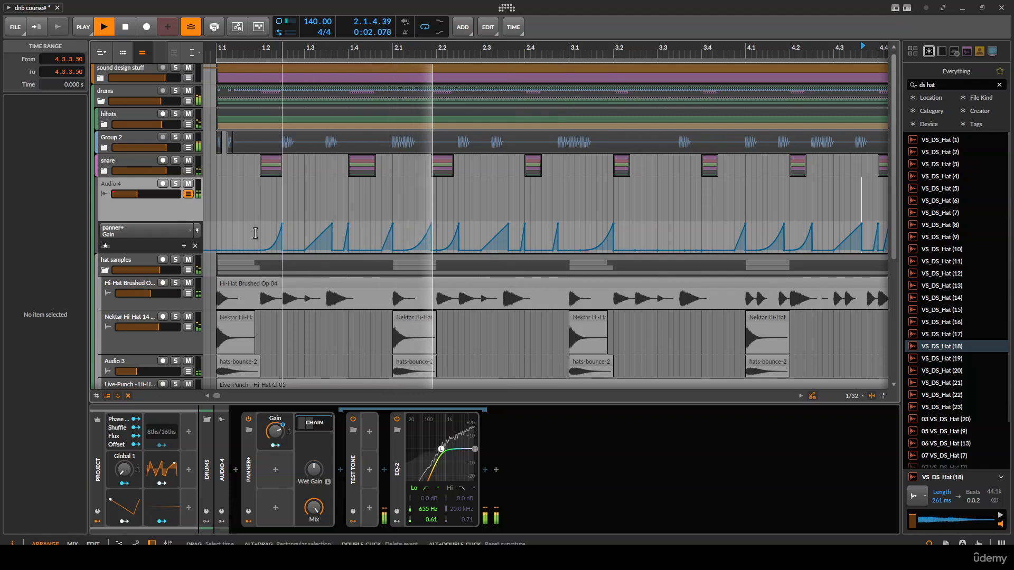
{"action": "key", "text": "space"}
{"action": "left_click", "coordinate": [108, 263]}
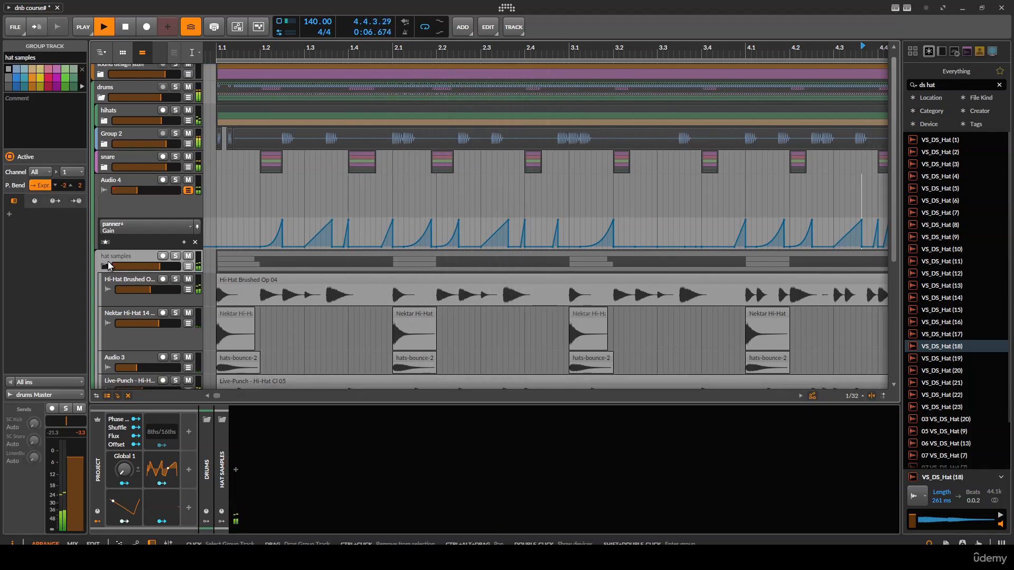
{"action": "left_click", "coordinate": [105, 266]}
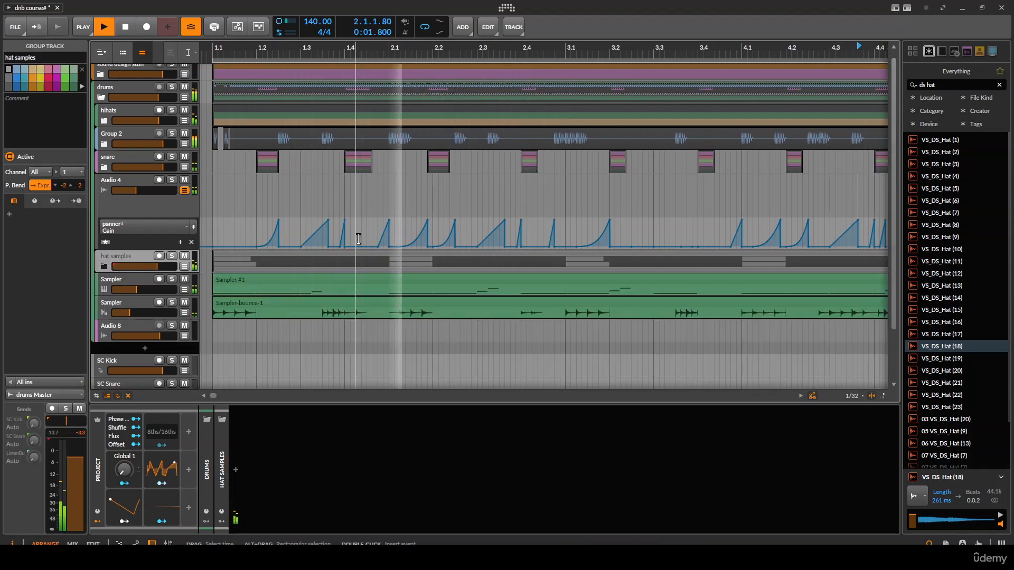
Play the arrangement from 1.1.1 to listen to the noise Gain automation over the whole drum loop.
{"action": "left_click", "coordinate": [212, 227]}
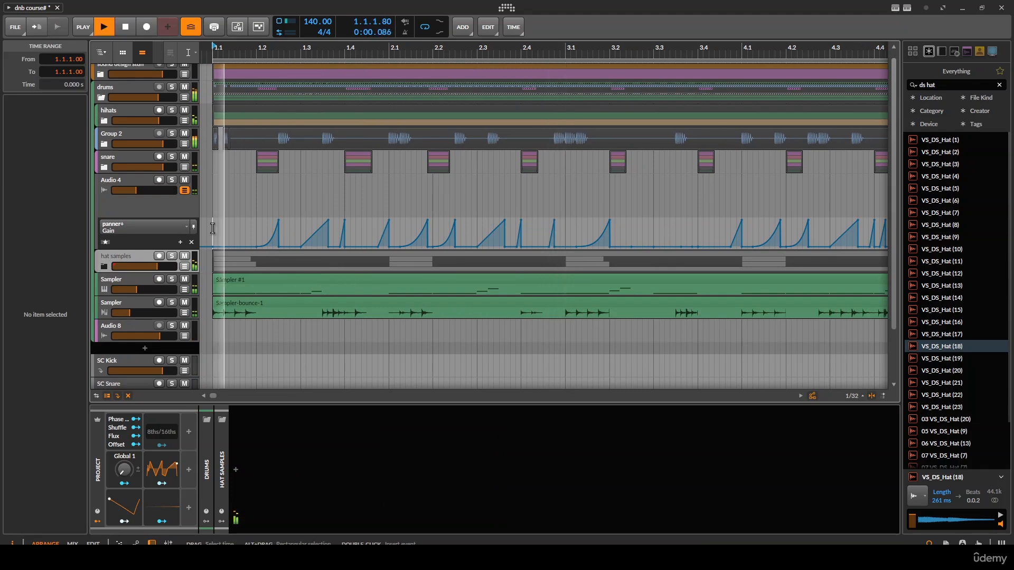
{"action": "scroll", "coordinate": [212, 227], "scroll_direction": "up", "scroll_amount": 2}
{"action": "scroll", "coordinate": [213, 227], "scroll_direction": "down", "scroll_amount": 3}
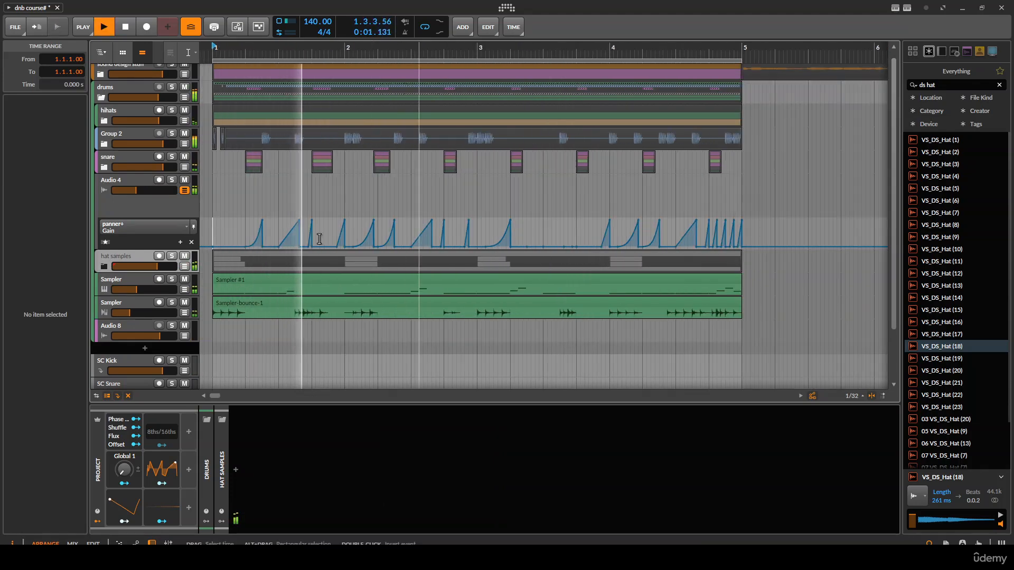
{"action": "scroll", "coordinate": [212, 232], "scroll_direction": "up", "scroll_amount": 2}
{"action": "key", "text": "space"}
{"action": "key", "text": "space"}
{"action": "key", "text": "1"}
{"action": "key", "text": "space"}
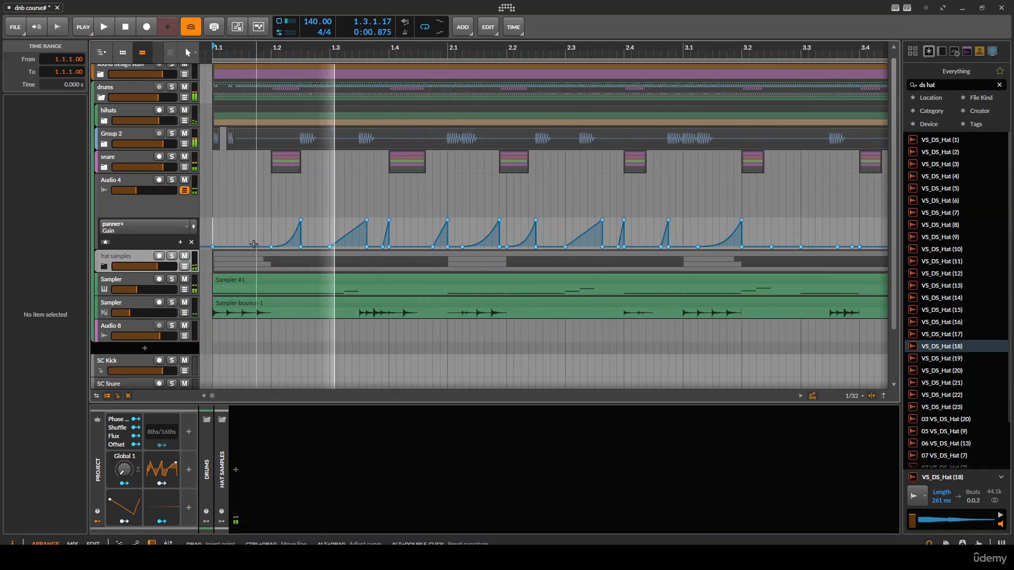
Add a Gain ramp from 1.1.4 to 100% at 1.2.1, and solo the Audio 4 noise track.
{"action": "left_click", "coordinate": [257, 246]}
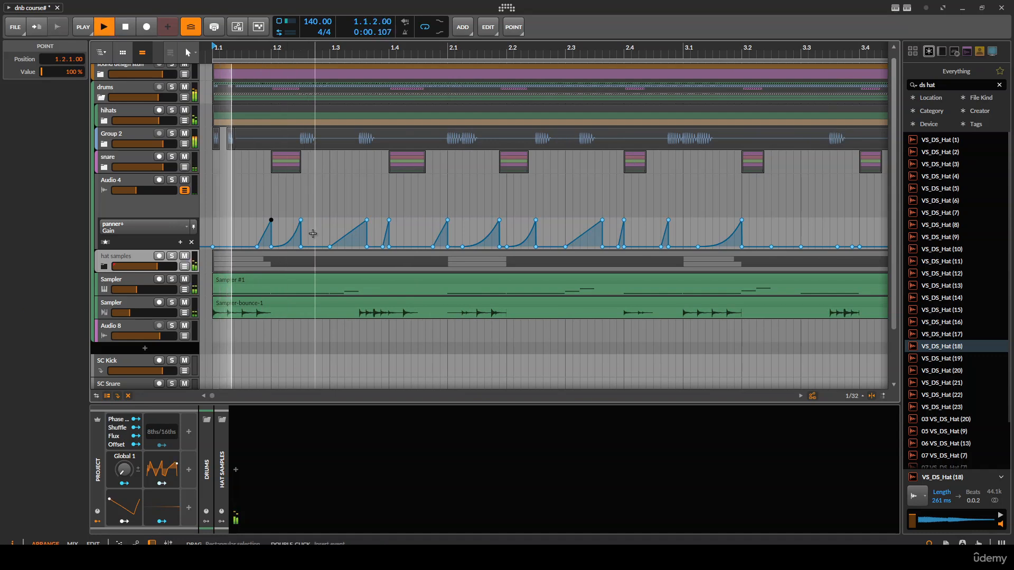
{"action": "scroll", "coordinate": [295, 234], "scroll_direction": "down", "scroll_amount": 2}
{"action": "left_click", "coordinate": [158, 202]}
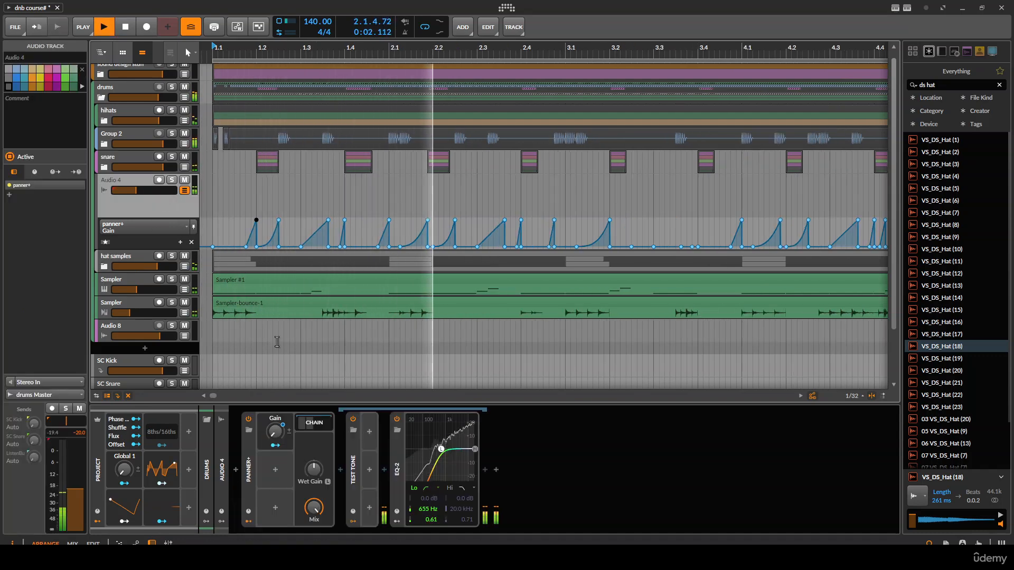
{"action": "key", "text": "space"}
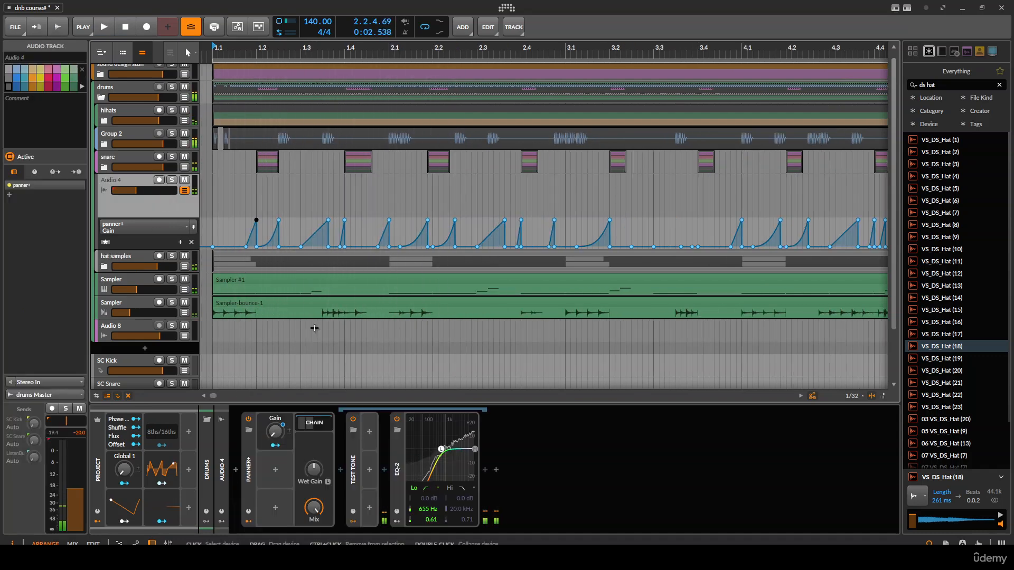
{"action": "left_click", "coordinate": [175, 180]}
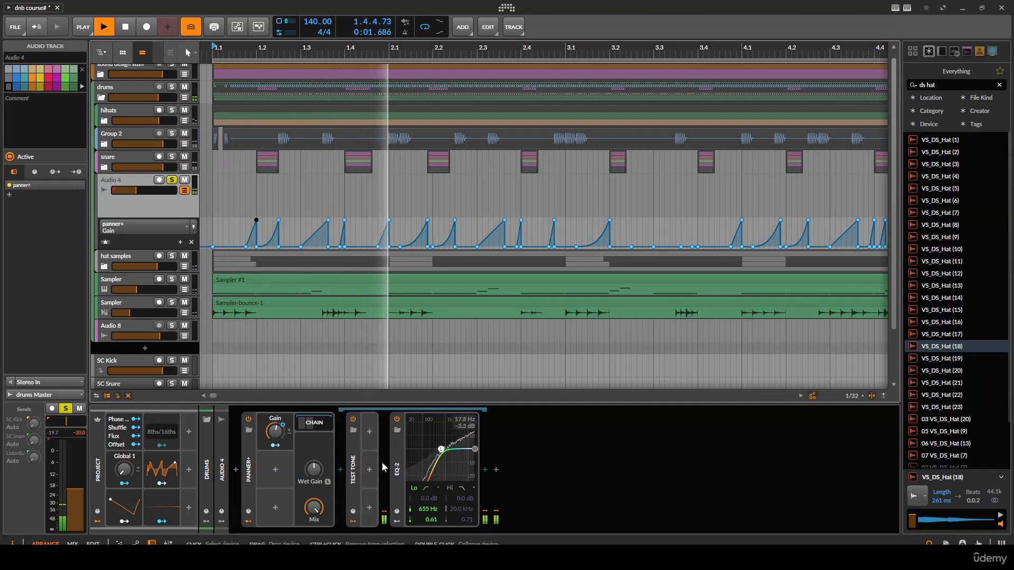
Fold the EQ-2 device, unfold Test Tone's controls without its modulator slots, and insert a Blur device after Test Tone.
{"action": "double_click", "coordinate": [401, 452]}
{"action": "double_click", "coordinate": [355, 458]}
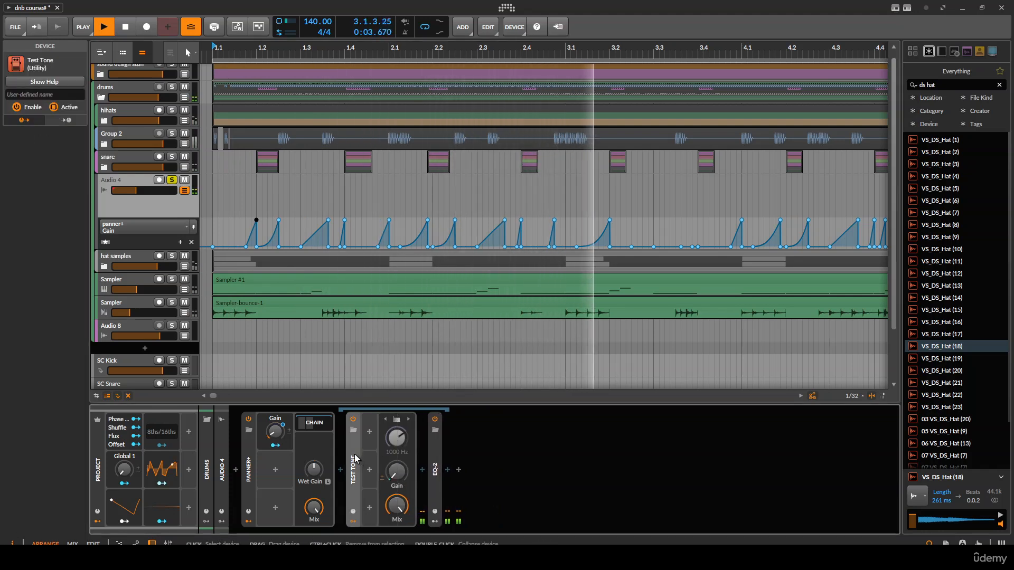
{"action": "left_click", "coordinate": [355, 520]}
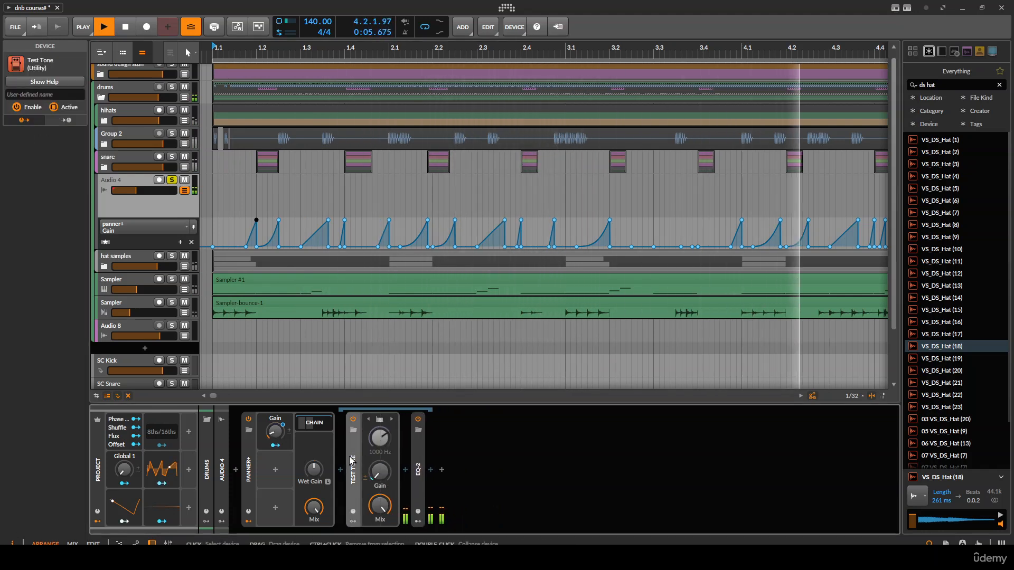
{"action": "left_click", "coordinate": [404, 470]}
{"action": "type", "text": "b"}
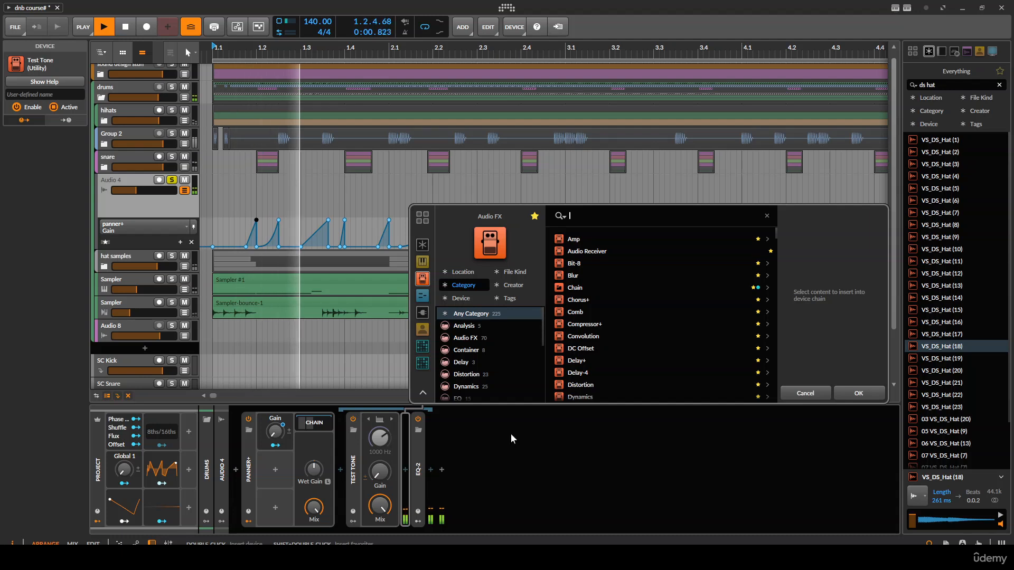
{"action": "type", "text": "lur"}
{"action": "key", "text": "Down"}
{"action": "key", "text": "Return"}
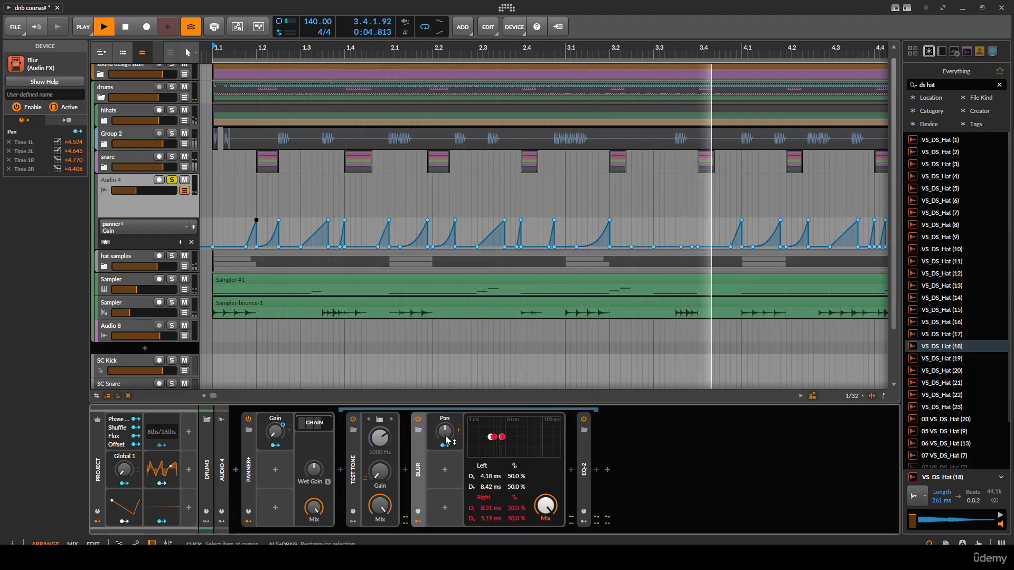
Set Blur's first left delay to 2.73 ms at 38.8%, second right delay to 6.42 ms at 54.5%, and Mix to 27.5%, leaving its controls folded.
{"action": "mouse_move", "coordinate": [494, 436]}
{"action": "left_mouse_down"}
{"action": "mouse_move", "coordinate": [487, 428]}
{"action": "mouse_move", "coordinate": [484, 441]}
{"action": "left_mouse_up"}
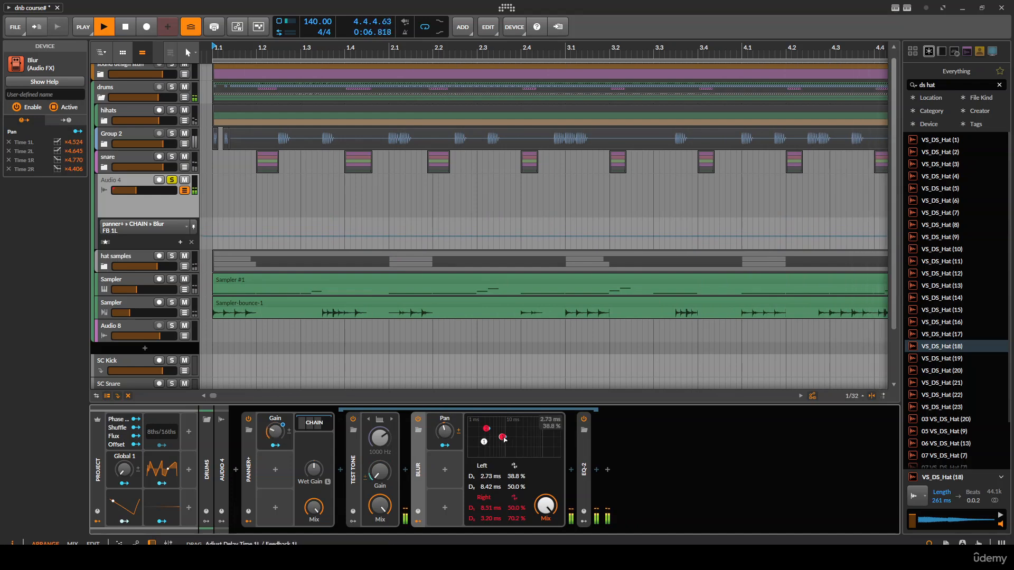
{"action": "double_click", "coordinate": [419, 466]}
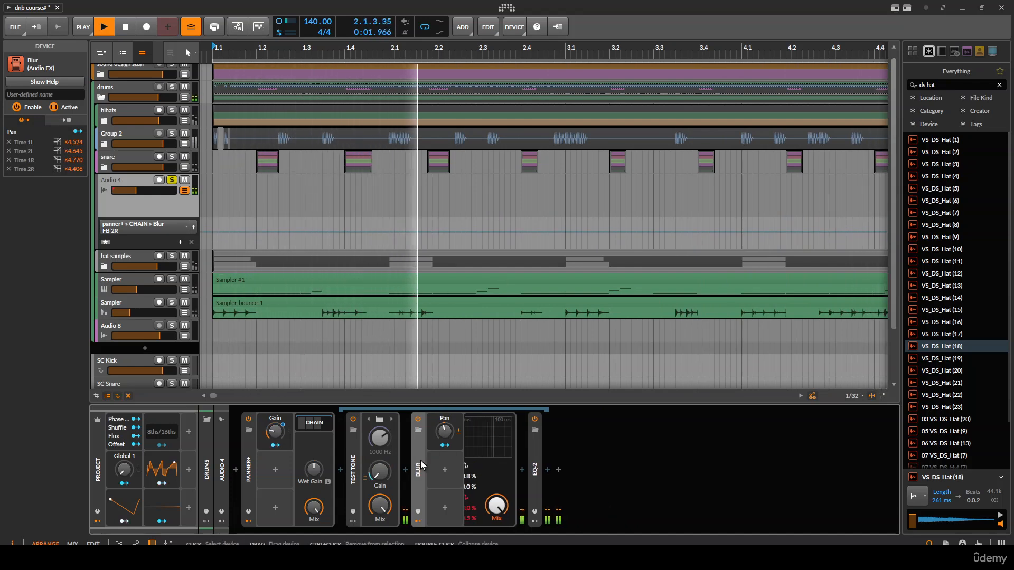
{"action": "double_click", "coordinate": [420, 476]}
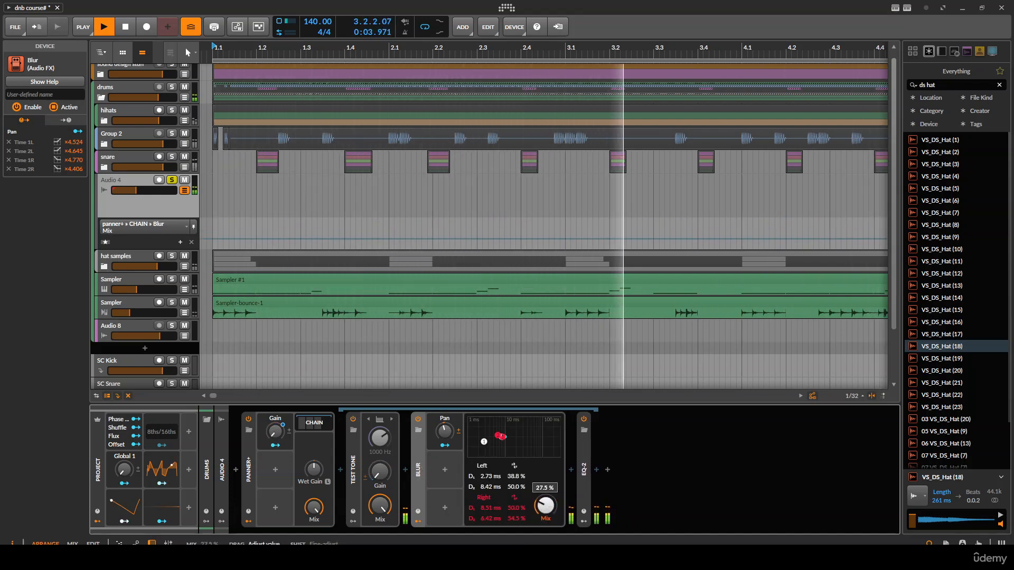
{"action": "double_click", "coordinate": [418, 464]}
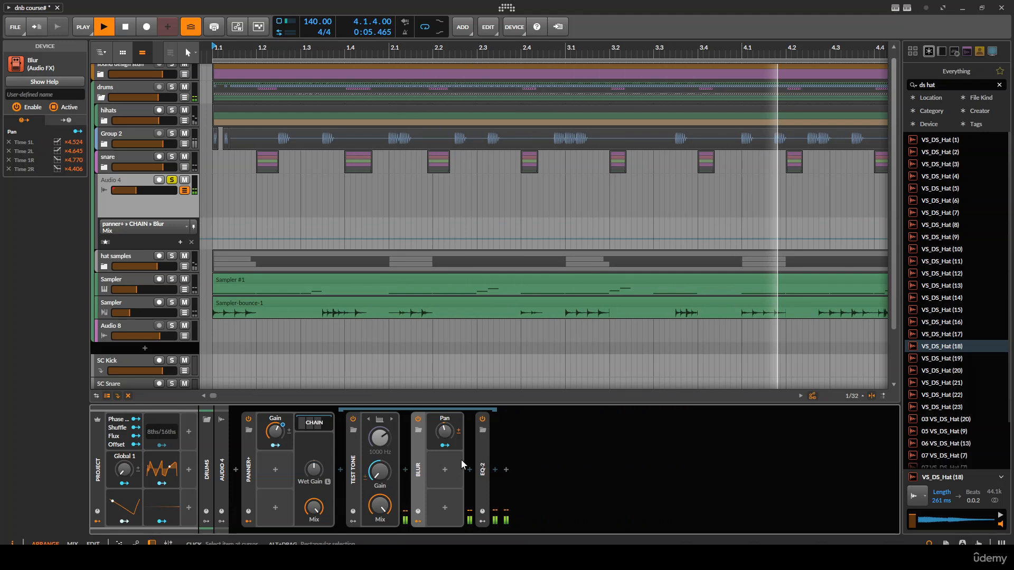
{"action": "double_click", "coordinate": [417, 465]}
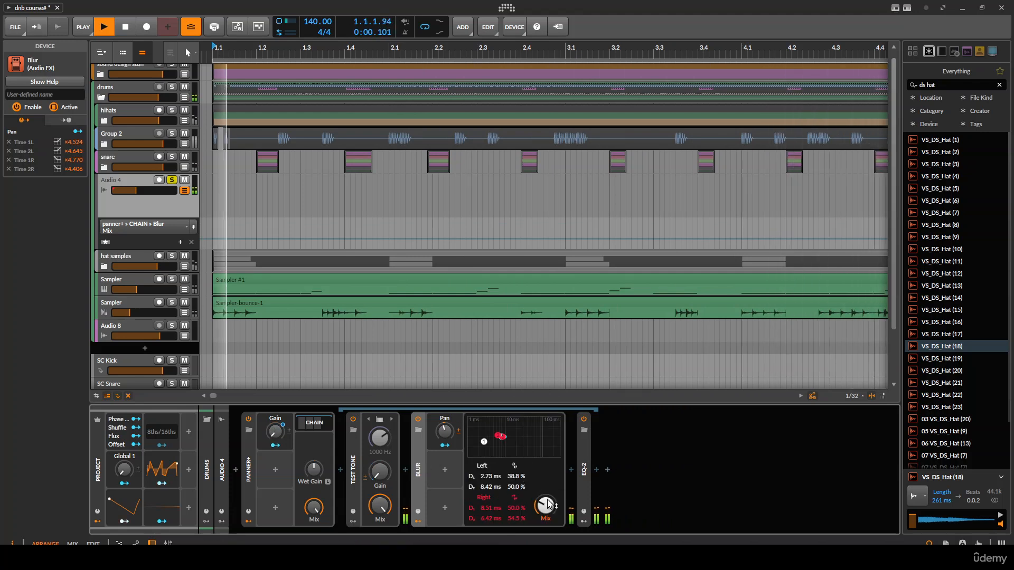
{"action": "double_click", "coordinate": [420, 465]}
Insert a Comb filter between the Blur and EQ-2 devices.
{"action": "left_click", "coordinate": [470, 469]}
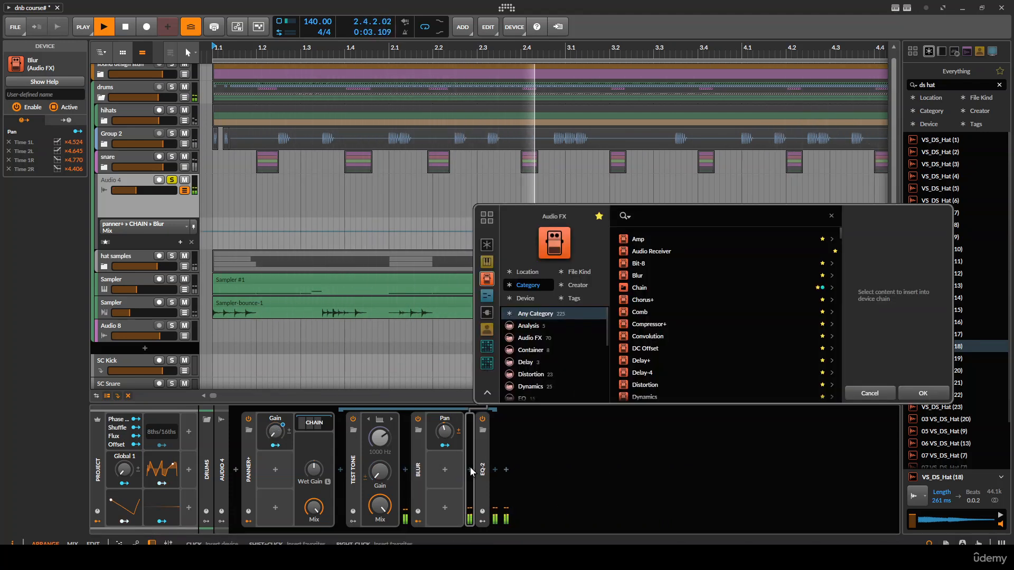
{"action": "type", "text": "comb"}
{"action": "key", "text": "Return"}
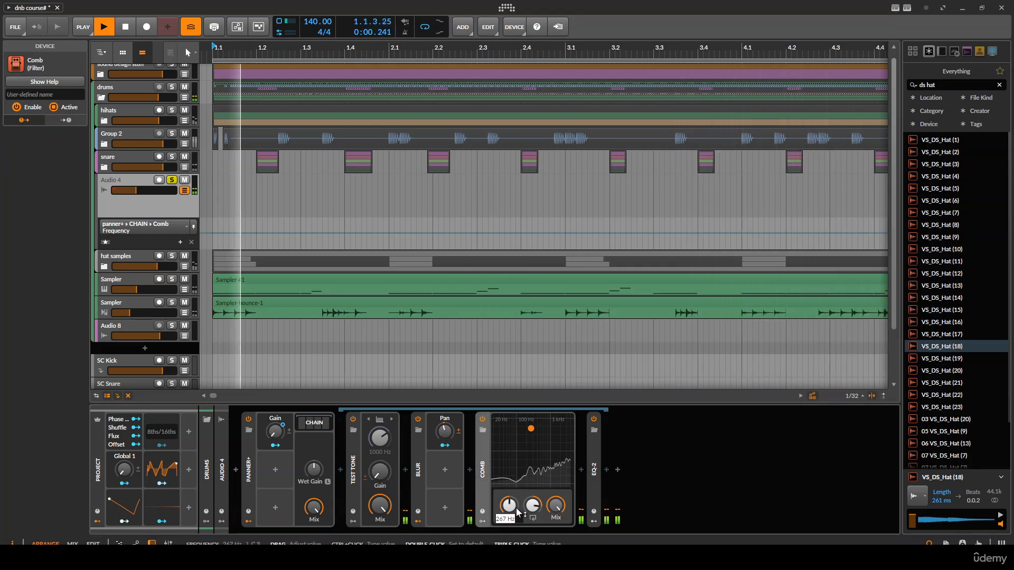
Audition the Comb frequency at successive octaves of the note F, including 175 Hz, 349 Hz and 698 Hz.
{"action": "type", "text": "F"}
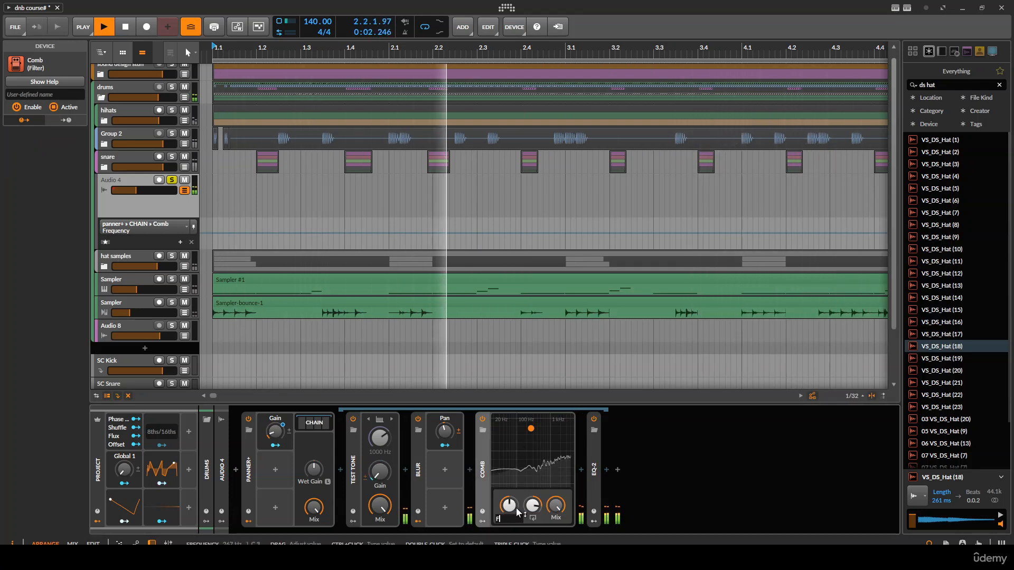
{"action": "type", "text": "1"}
{"action": "key", "text": "Return"}
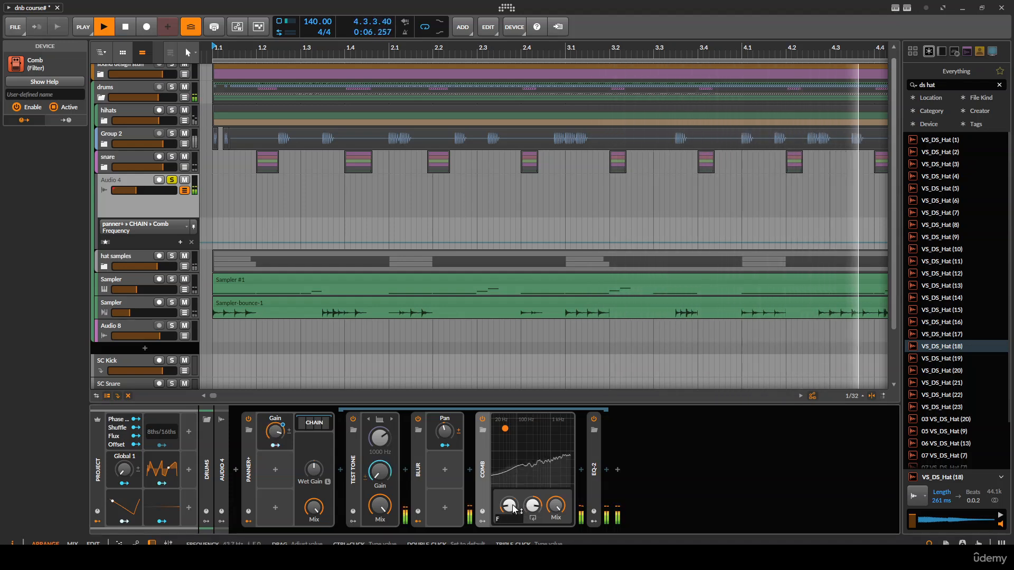
{"action": "triple_click", "coordinate": [512, 507]}
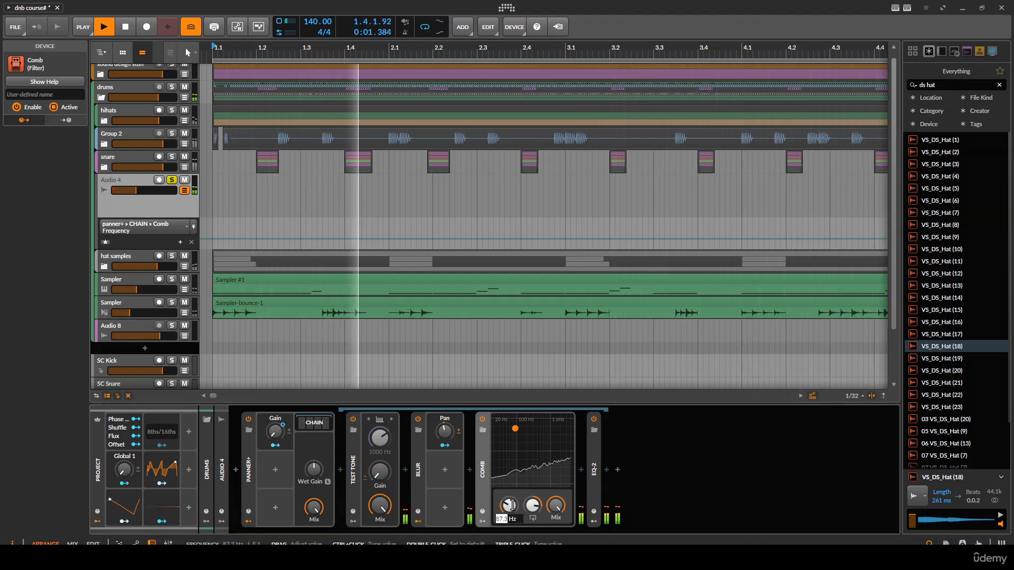
{"action": "type", "text": "F3"}
{"action": "key", "text": "Return"}
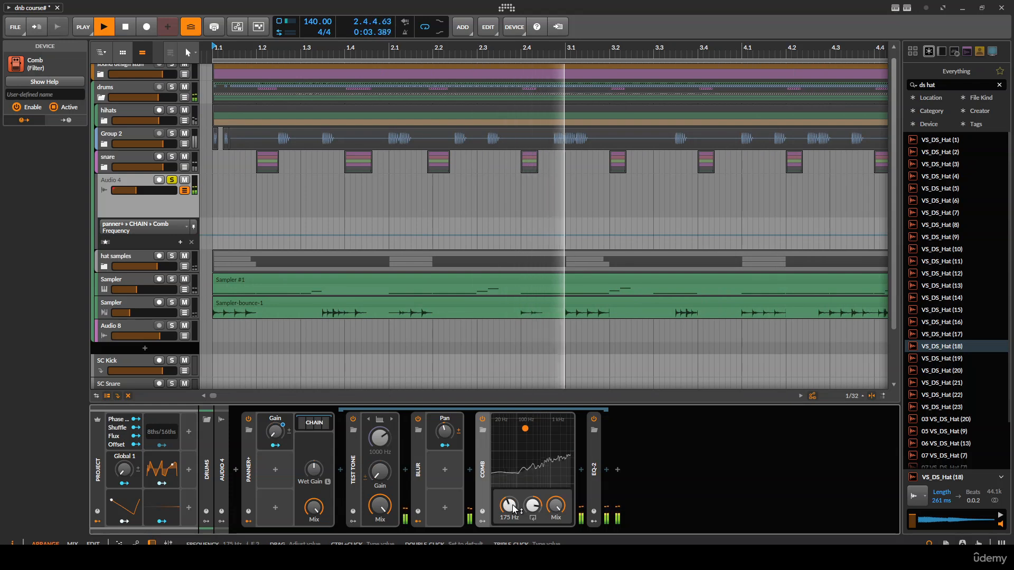
{"action": "triple_click", "coordinate": [509, 506]}
{"action": "type", "text": "F"}
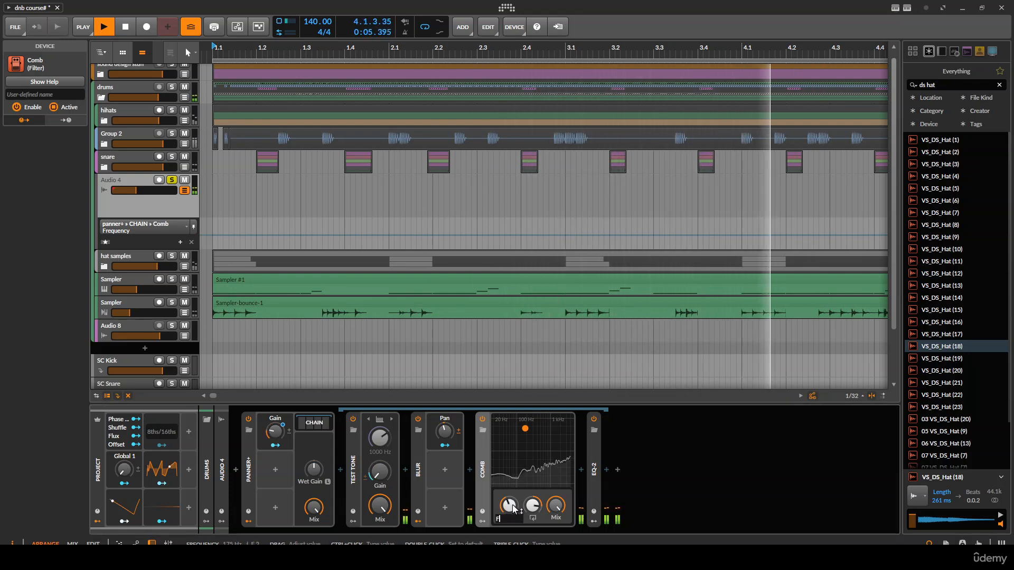
{"action": "type", "text": "4"}
{"action": "key", "text": "Return"}
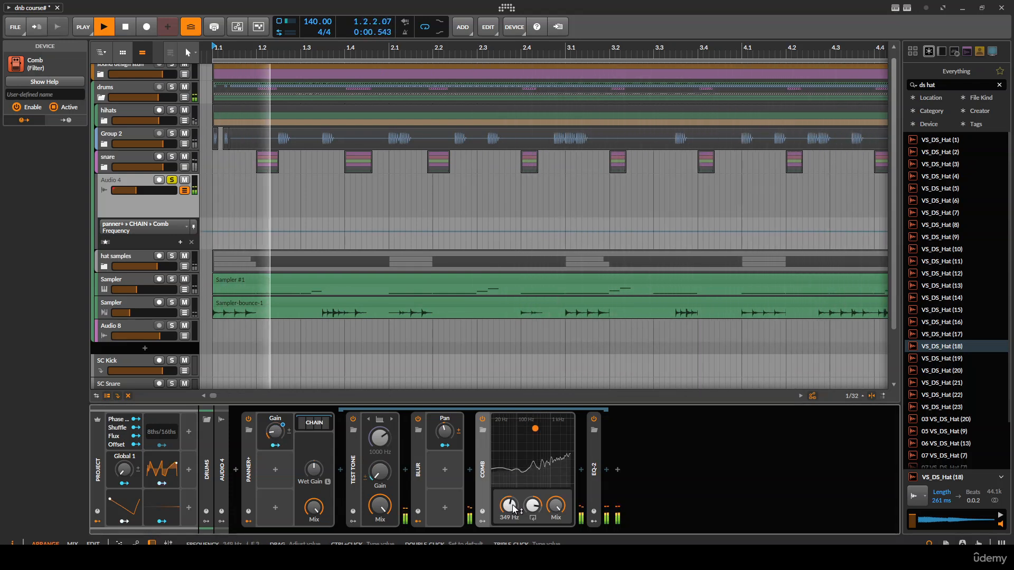
{"action": "triple_click", "coordinate": [509, 506]}
{"action": "type", "text": "F4"}
{"action": "key", "text": "Return"}
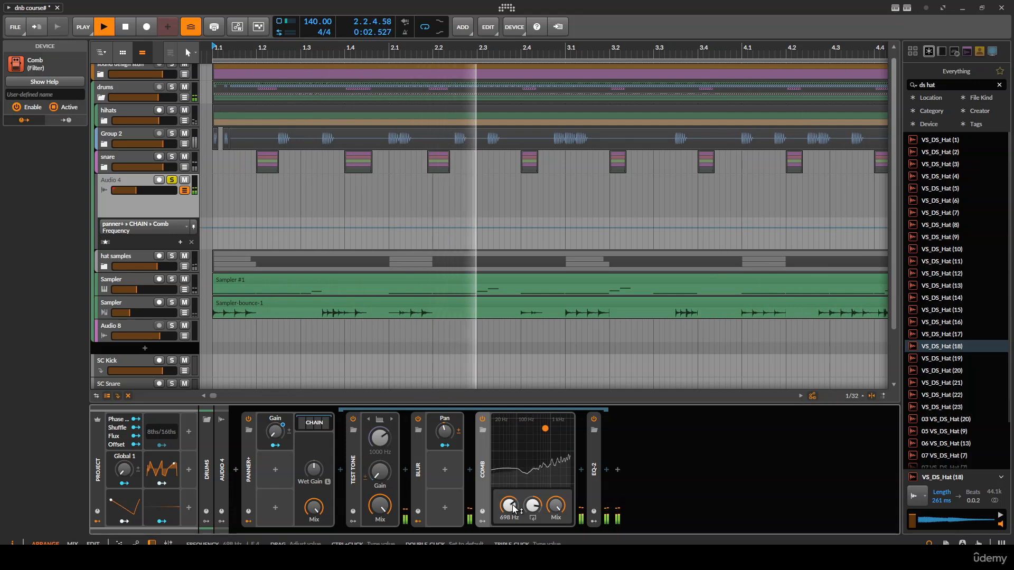
Set the Comb frequency to 43.7 Hz with reduced feedback, compare it bypassed and enabled, and fold the device.
{"action": "triple_click", "coordinate": [512, 508]}
{"action": "type", "text": "F5"}
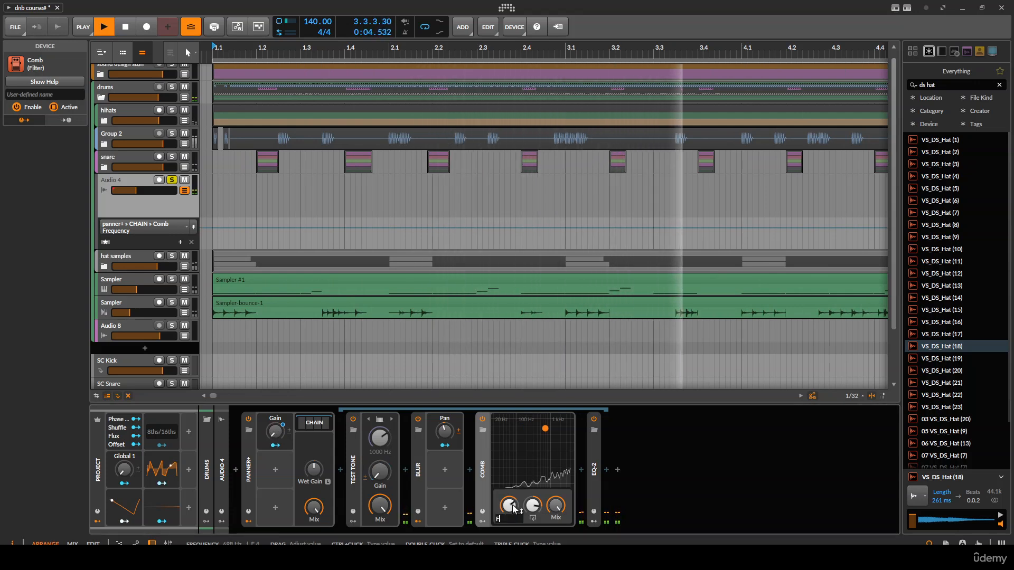
{"action": "key", "text": "Return"}
{"action": "left_click_drag", "start_coordinate": [533, 505], "coordinate": [512, 510]}
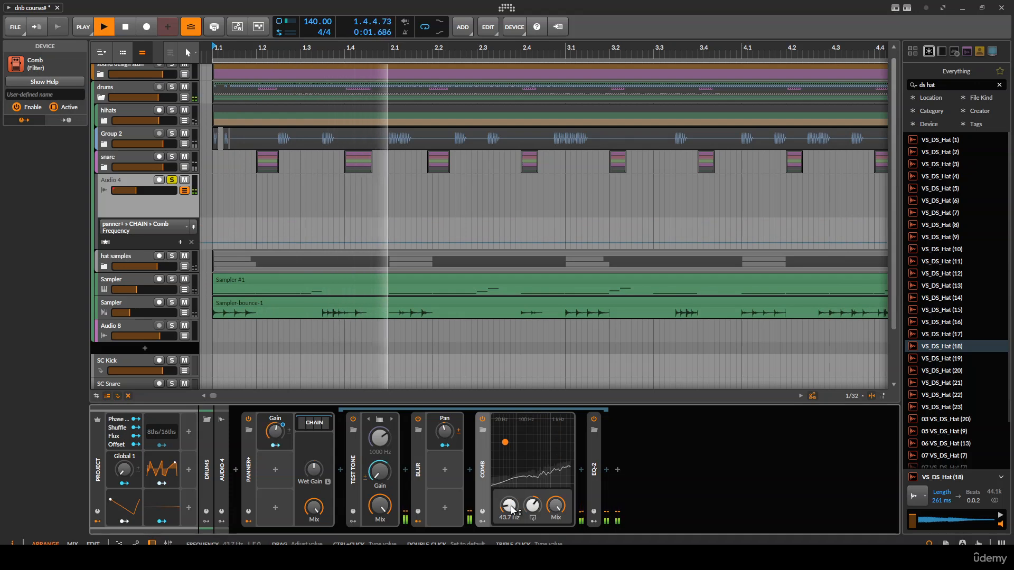
{"action": "left_click", "coordinate": [484, 419]}
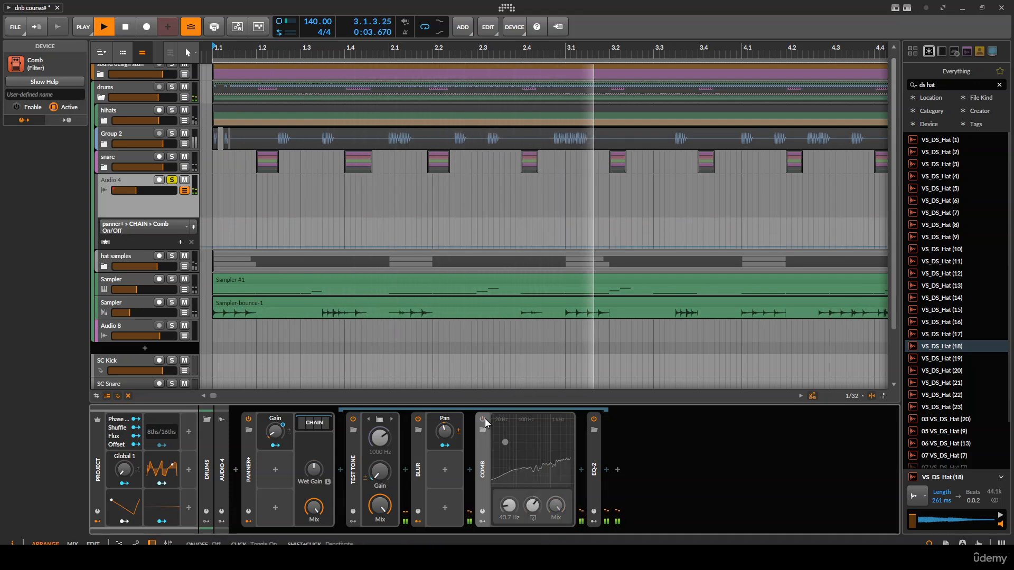
{"action": "double_click", "coordinate": [483, 452]}
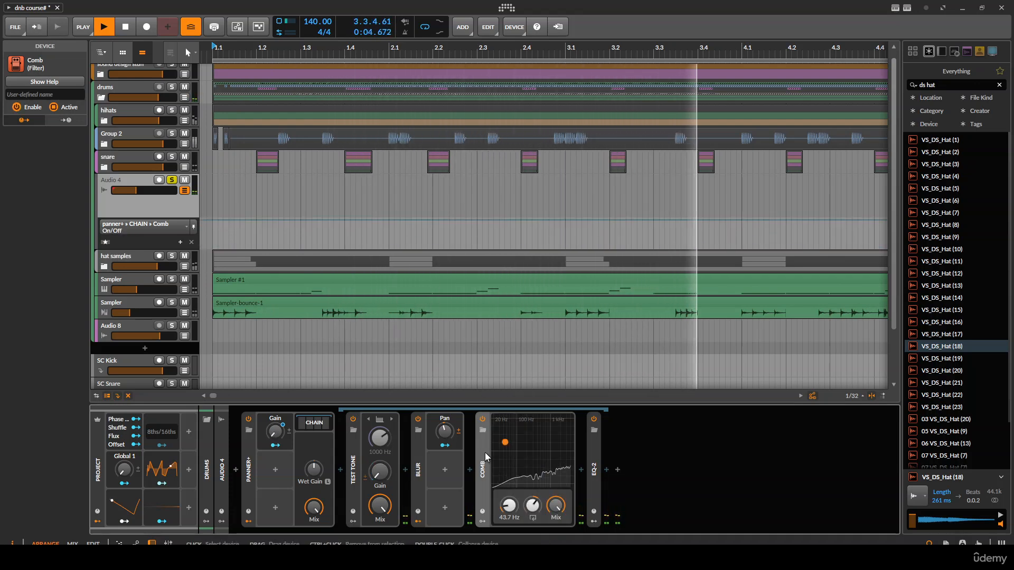
{"action": "double_click", "coordinate": [417, 467]}
{"action": "double_click", "coordinate": [417, 468]}
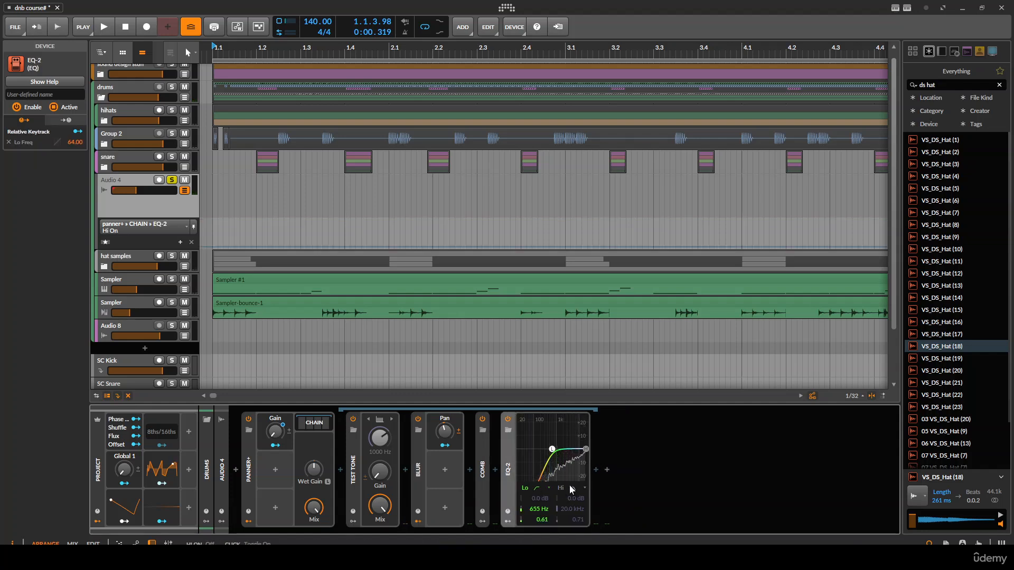
Enable EQ-2's high shelf at 6.45 kHz with about -11 dB gain, modulated 24.6 dB by the Gain control, and fold the device.
{"action": "left_click", "coordinate": [578, 490]}
{"action": "left_click", "coordinate": [589, 526]}
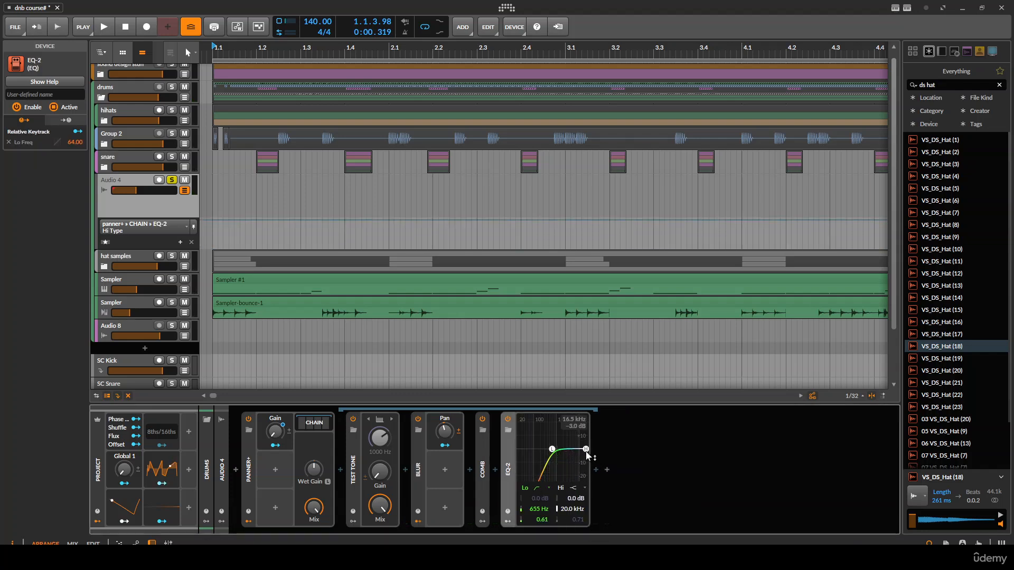
{"action": "left_click_drag", "start_coordinate": [585, 451], "coordinate": [574, 463]}
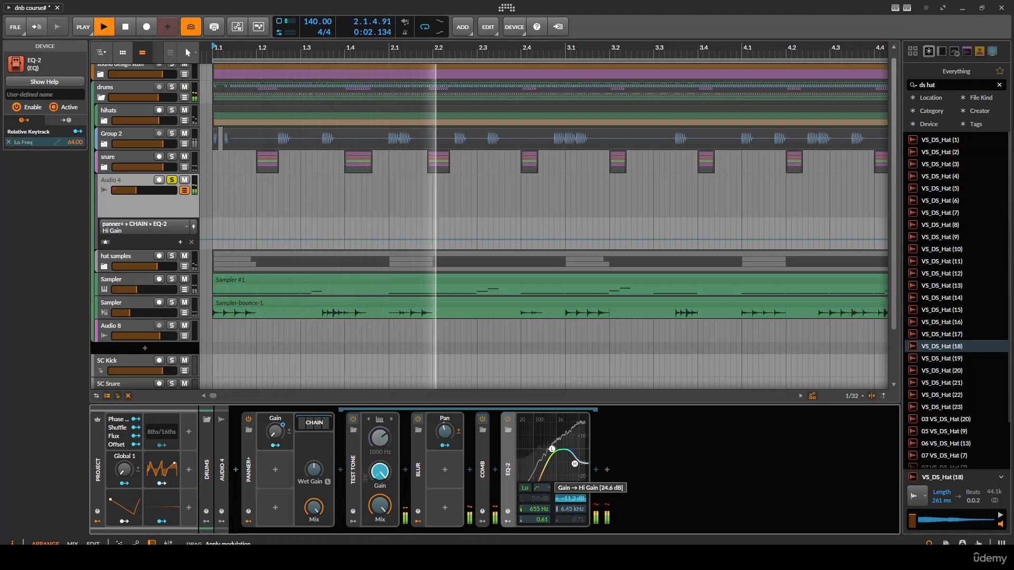
{"action": "double_click", "coordinate": [504, 457]}
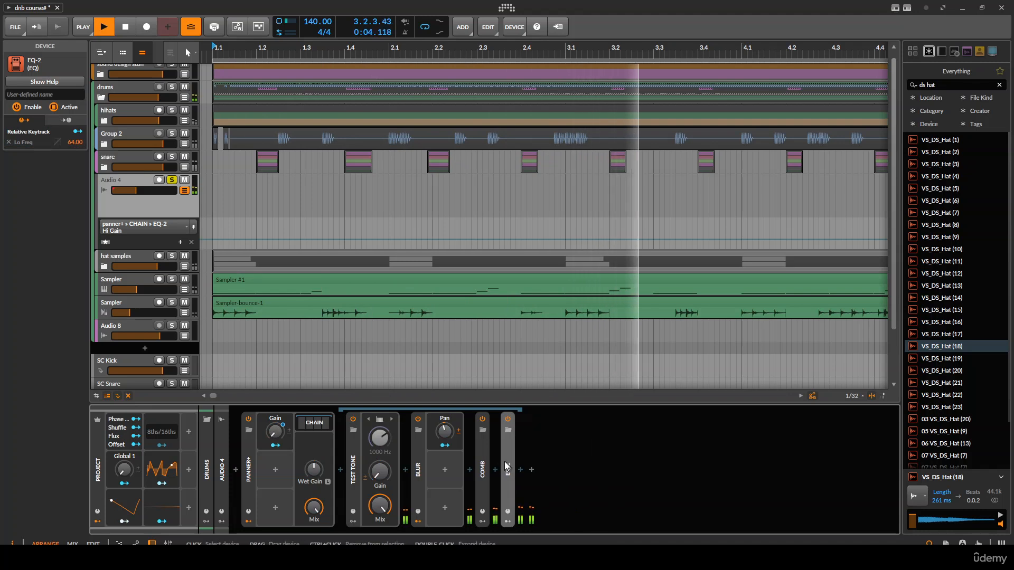
Play the soloed noise track to listen to the processed sound, ending with playback stopped.
{"action": "key", "text": "space"}
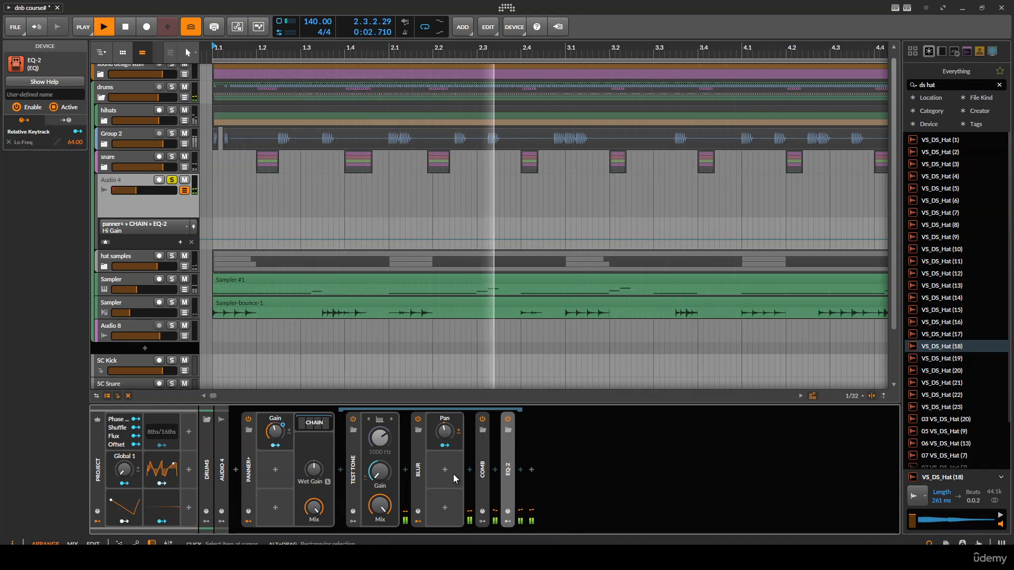
{"action": "key", "text": "space"}
{"action": "key", "text": "space"}
{"action": "key", "text": "space"}
Insert a Tremolo device between Test Tone and Blur.
{"action": "left_click", "coordinate": [405, 469]}
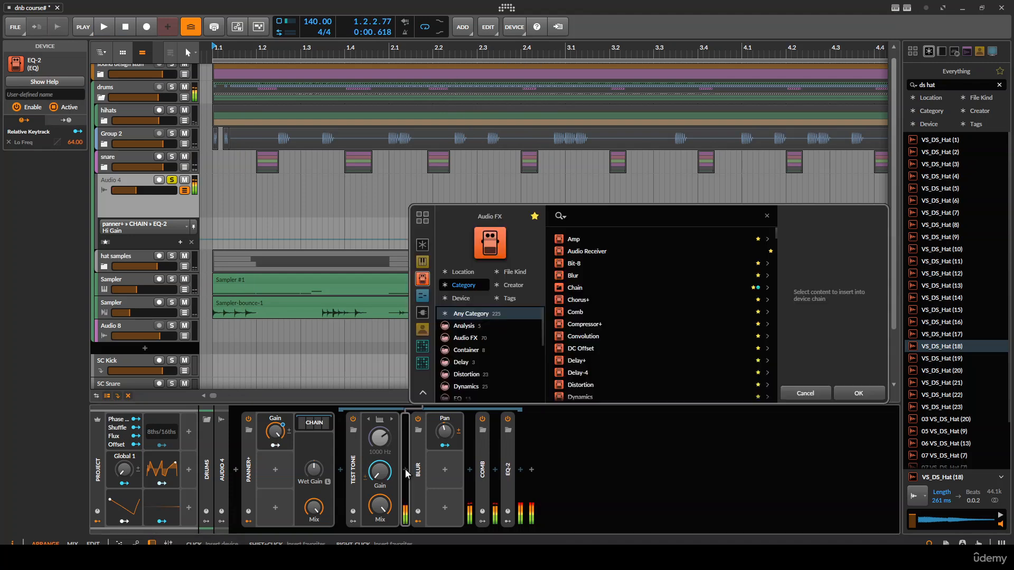
{"action": "type", "text": "tre"}
{"action": "left_click", "coordinate": [587, 248]}
{"action": "left_click", "coordinate": [832, 390]}
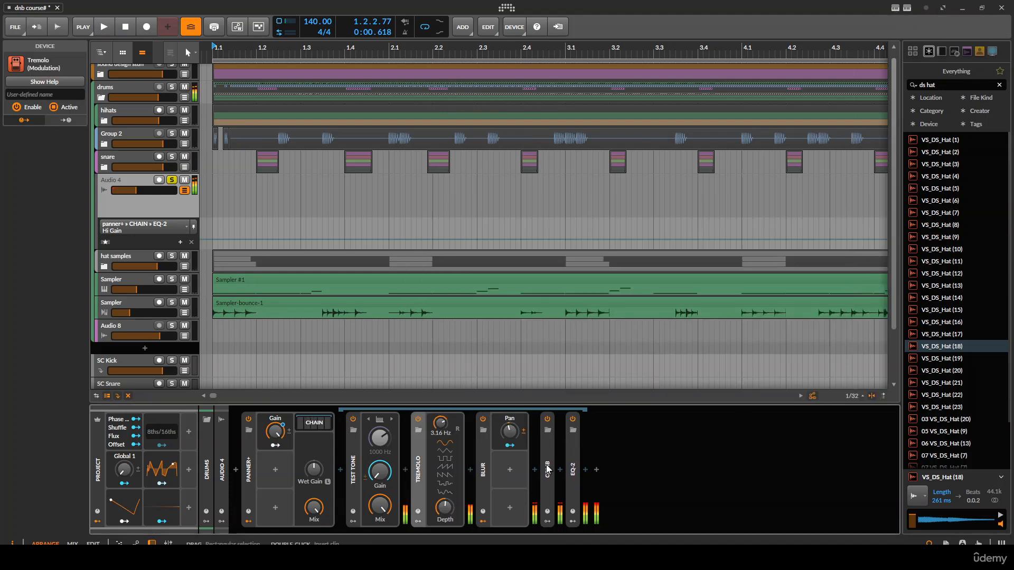
Raise the Tremolo's rate to about 31.6 Hz, increase its depth, and select its last waveform shape, listening from 1.1.1.
{"action": "left_click_drag", "start_coordinate": [440, 424], "coordinate": [440, 381]}
{"action": "left_click_drag", "start_coordinate": [447, 508], "coordinate": [448, 490]}
{"action": "mouse_move", "coordinate": [441, 423]}
{"action": "left_mouse_down"}
{"action": "mouse_move", "coordinate": [441, 434]}
{"action": "mouse_move", "coordinate": [441, 422]}
{"action": "left_mouse_up"}
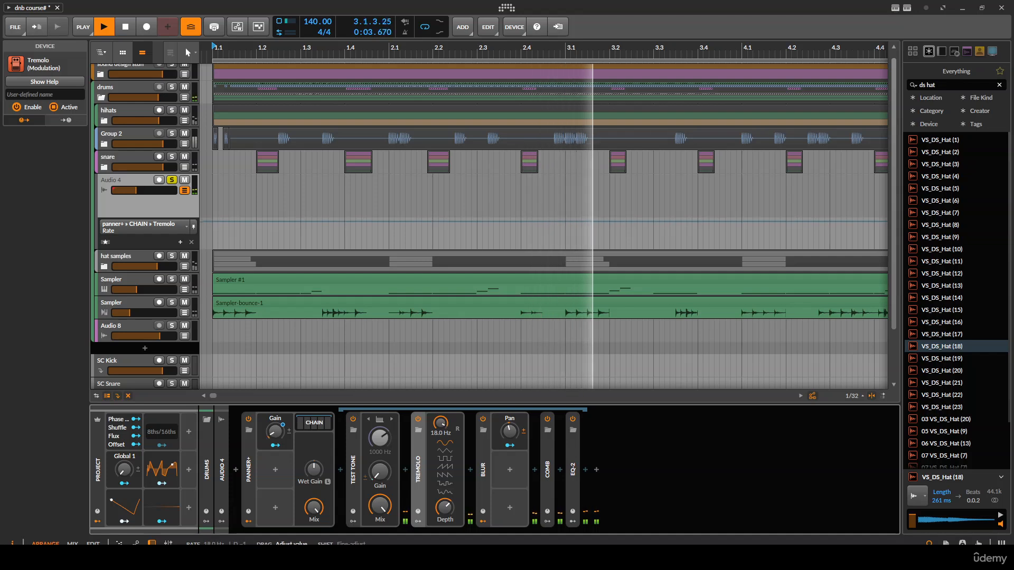
{"action": "left_click", "coordinate": [446, 492]}
{"action": "key", "text": "space"}
{"action": "key", "text": "space"}
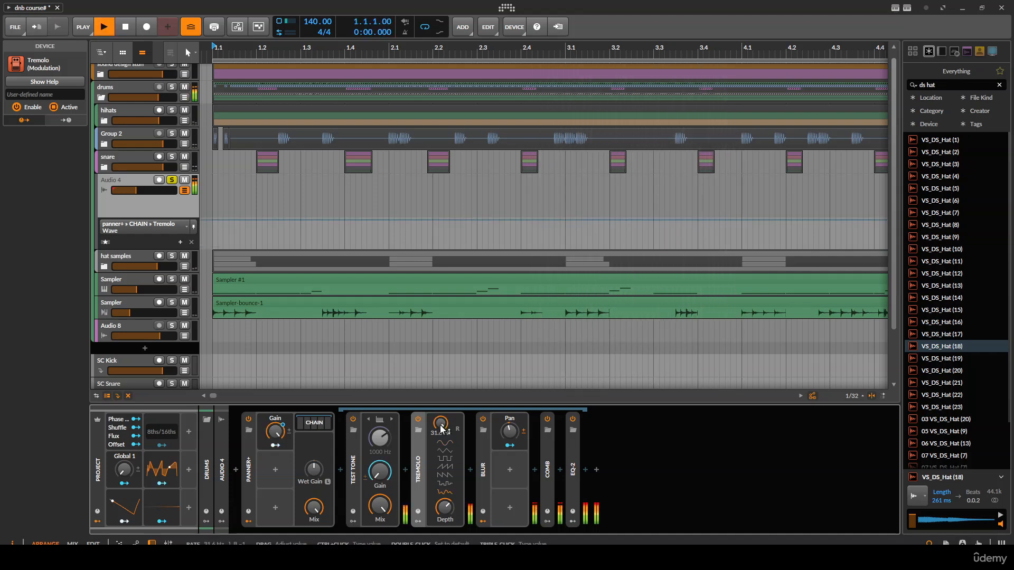
Insert a Filter+ device between Comb and EQ-2 on the noise track.
{"action": "mouse_move", "coordinate": [452, 440]}
{"action": "left_mouse_down"}
{"action": "mouse_move", "coordinate": [452, 451]}
{"action": "mouse_move", "coordinate": [445, 427]}
{"action": "left_mouse_up"}
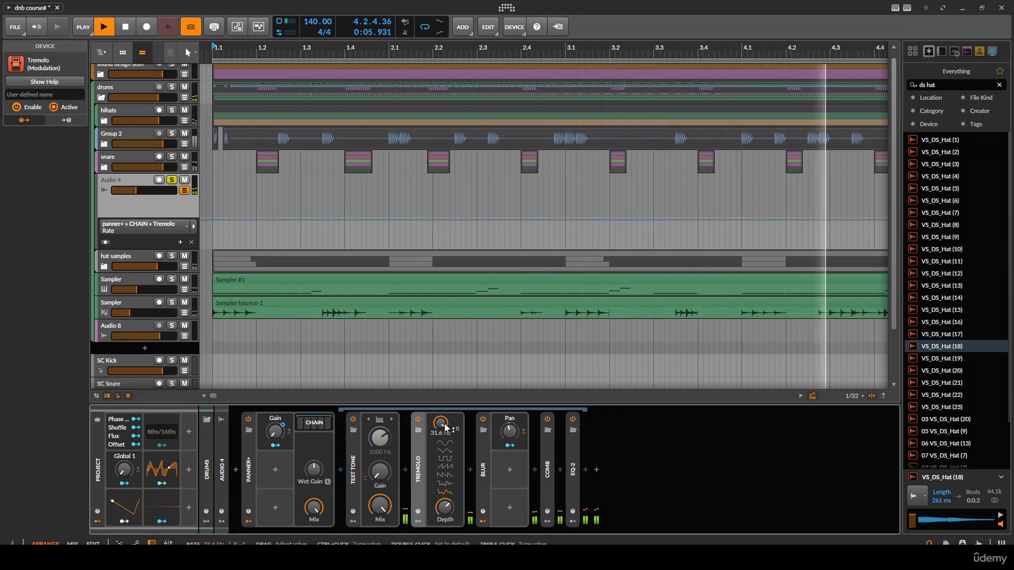
{"action": "left_click", "coordinate": [560, 470]}
{"action": "type", "text": "filter"}
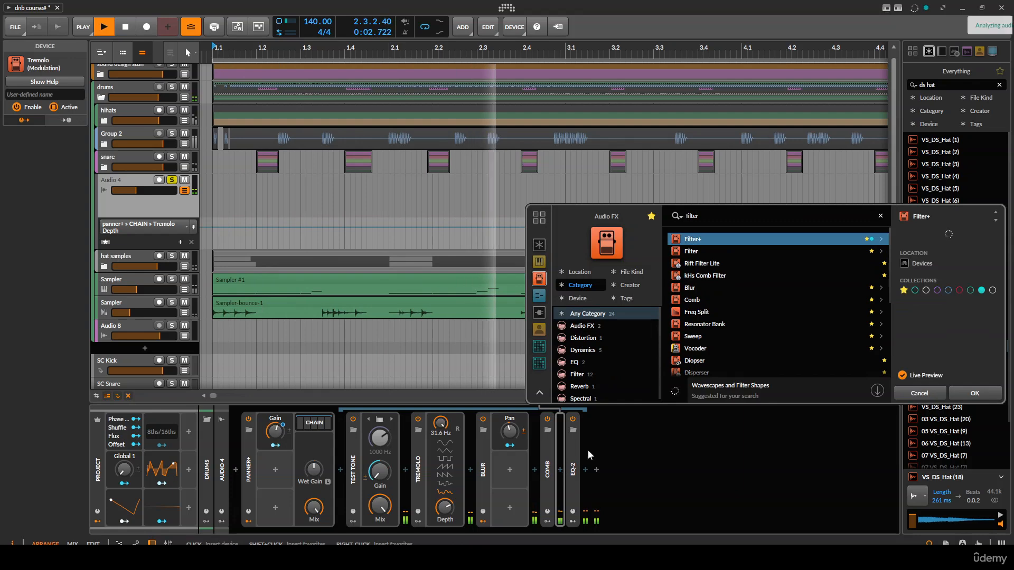
{"action": "key", "text": "Return"}
{"action": "left_click", "coordinate": [614, 452]}
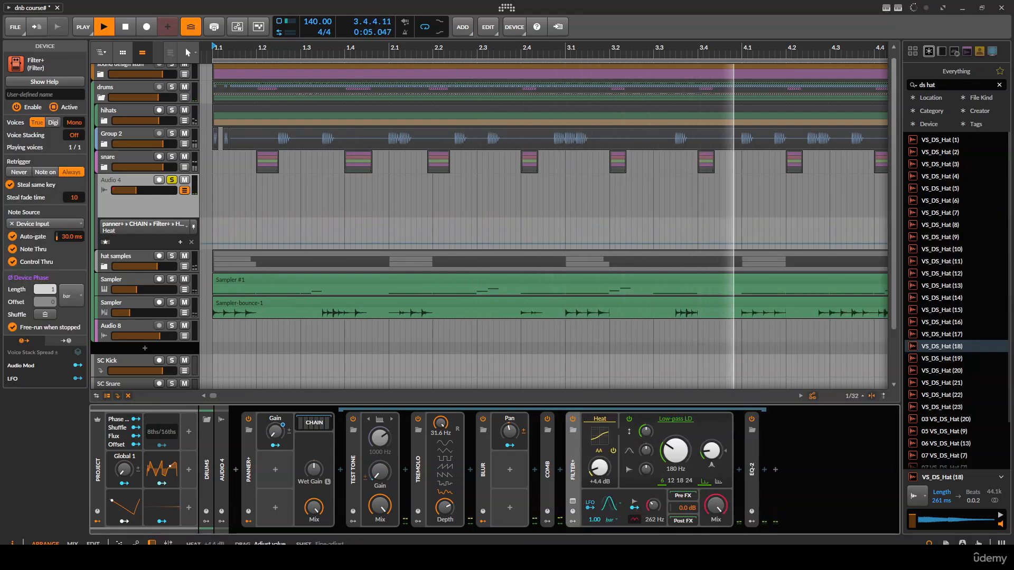
Try placing Filter+ after EQ-2 in the chain, and undo the move.
{"action": "left_click_drag", "start_coordinate": [482, 423], "coordinate": [763, 473]}
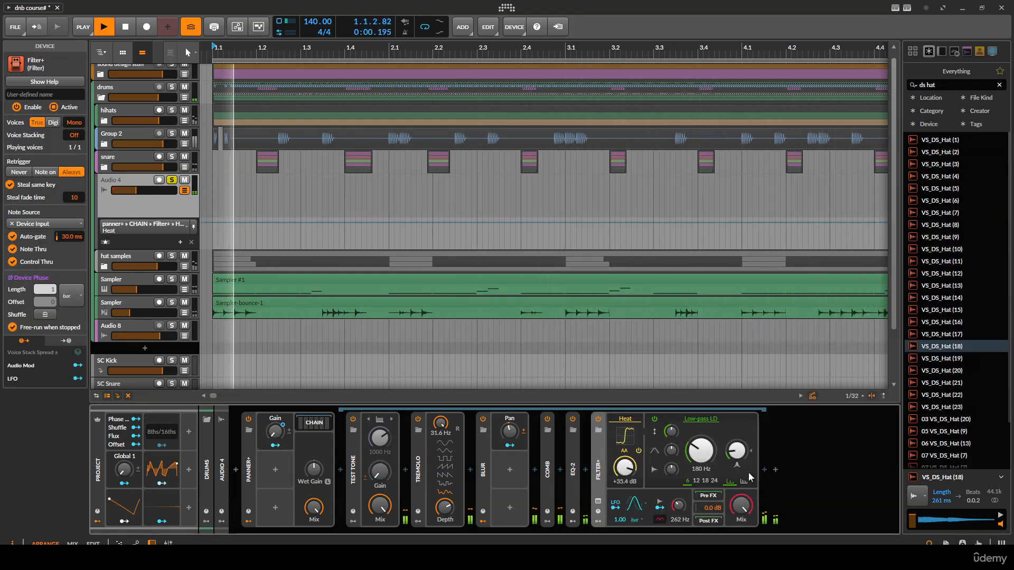
{"action": "double_click", "coordinate": [597, 467]}
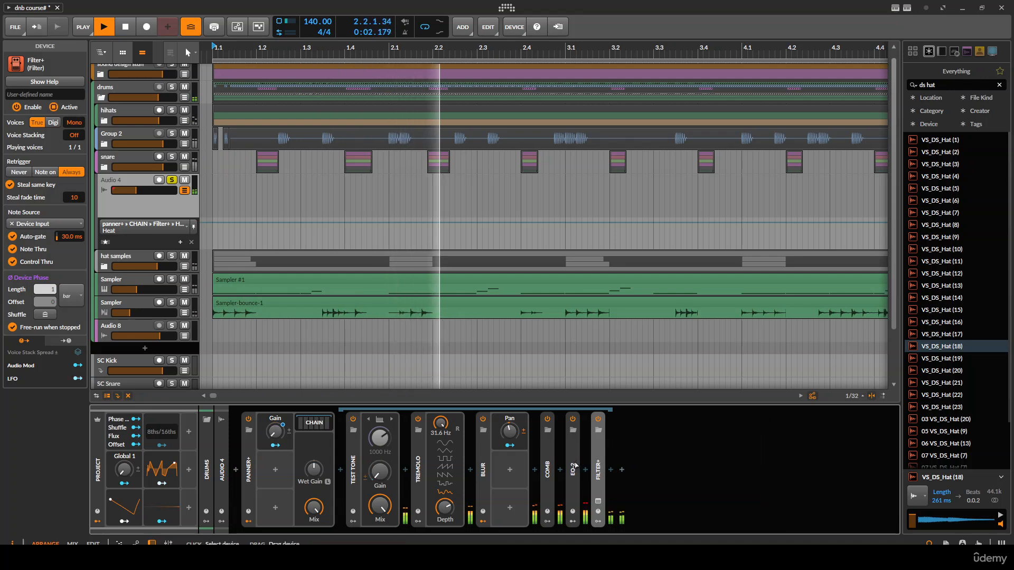
{"action": "key", "text": "ctrl+z"}
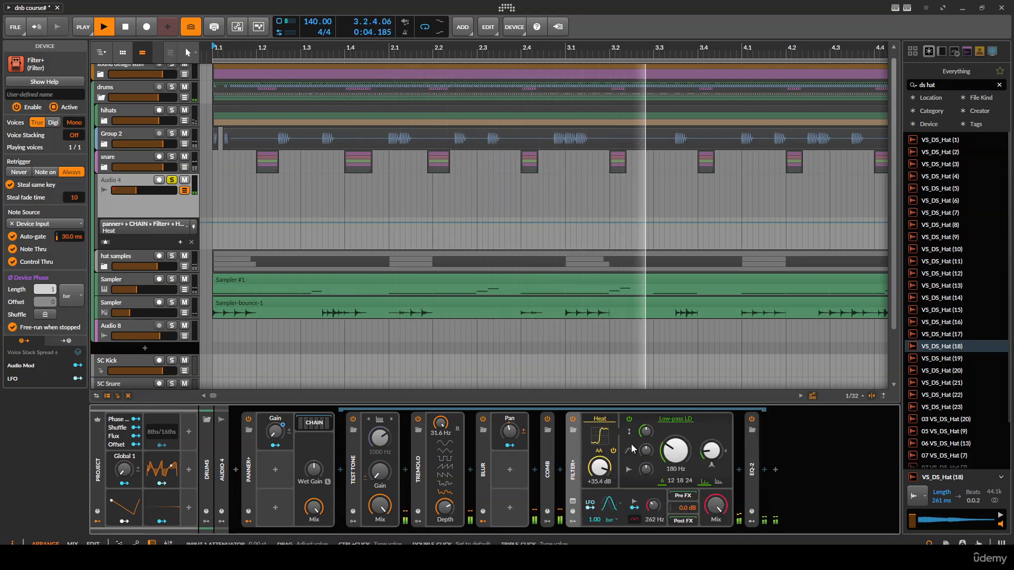
Switch off Filter+'s low-pass filter stage, fine-tune its Heat drive, and fold the device.
{"action": "left_click", "coordinate": [629, 418]}
{"action": "left_click_drag", "start_coordinate": [603, 469], "coordinate": [603, 462]}
{"action": "left_click", "coordinate": [597, 424]}
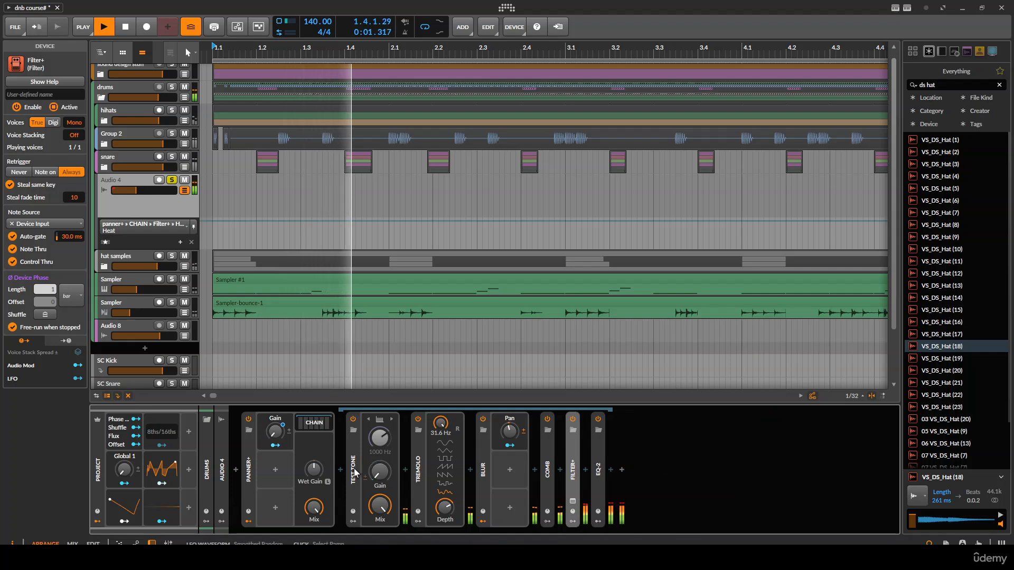
Insert a Tool device after EQ-2, adjust its Vol control, and expand the device to show its level meter.
{"action": "left_click", "coordinate": [609, 470]}
{"action": "type", "text": "tool"}
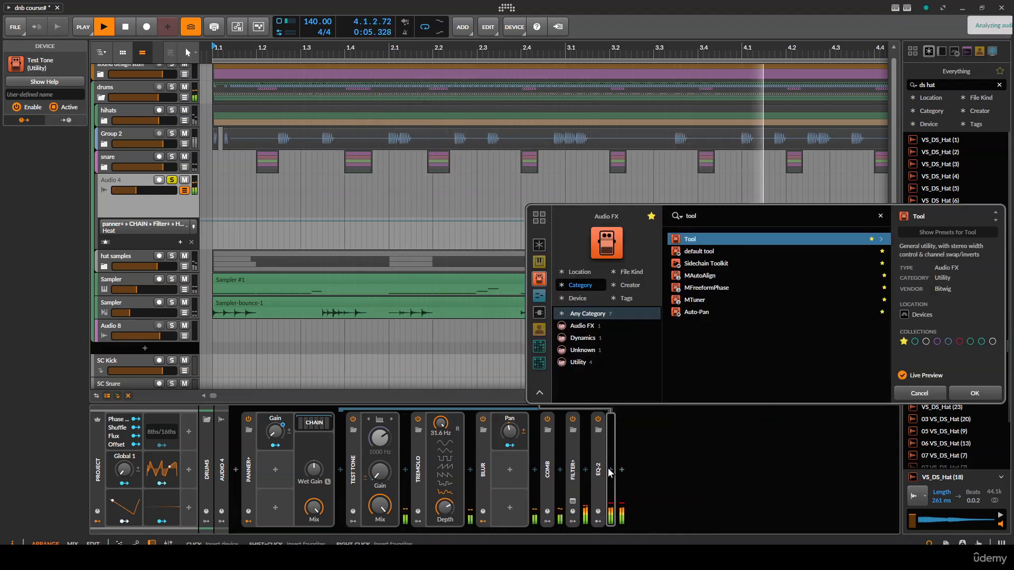
{"action": "key", "text": "Return"}
{"action": "left_click", "coordinate": [650, 432]}
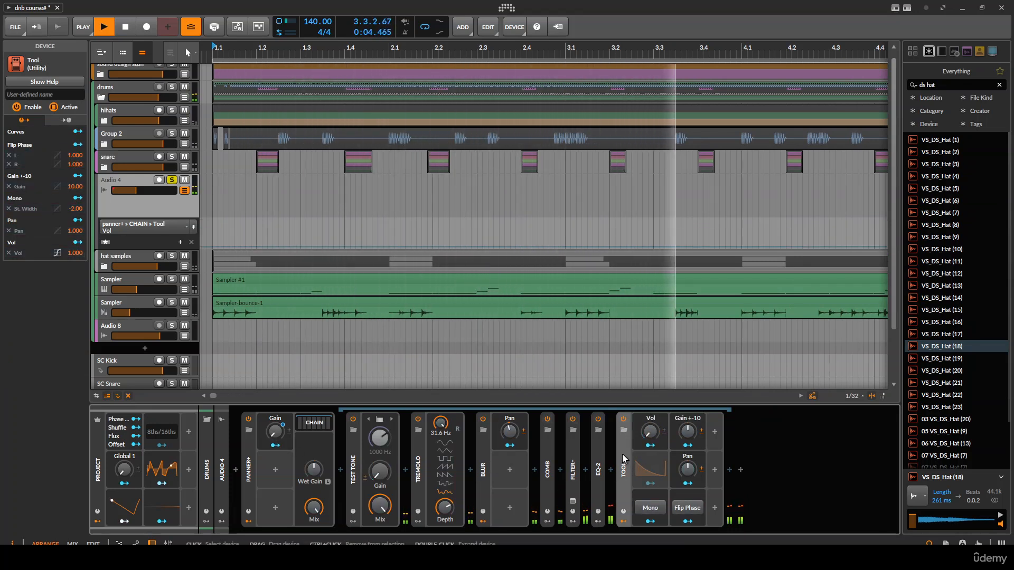
{"action": "left_click_drag", "start_coordinate": [650, 431], "coordinate": [650, 458]}
{"action": "left_click", "coordinate": [623, 429]}
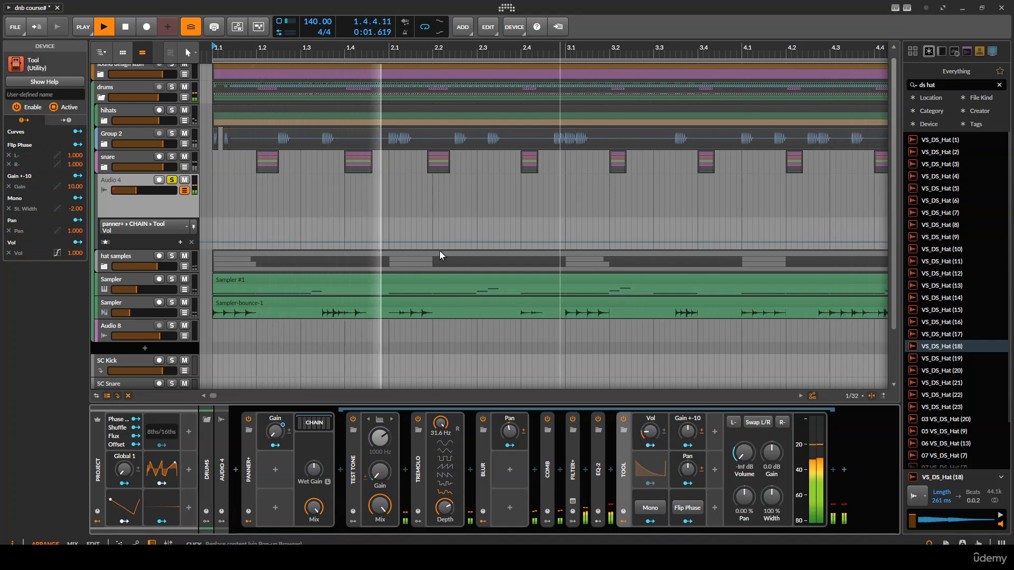
Stop playback and bounce bars 1 to 4 of the Audio 4 noise track to audio, Post-Fader at 32-bit floating-point.
{"action": "scroll", "coordinate": [369, 221], "scroll_direction": "down", "scroll_amount": 3}
{"action": "scroll", "coordinate": [303, 194], "scroll_direction": "up", "scroll_amount": 2}
{"action": "key", "text": "space"}
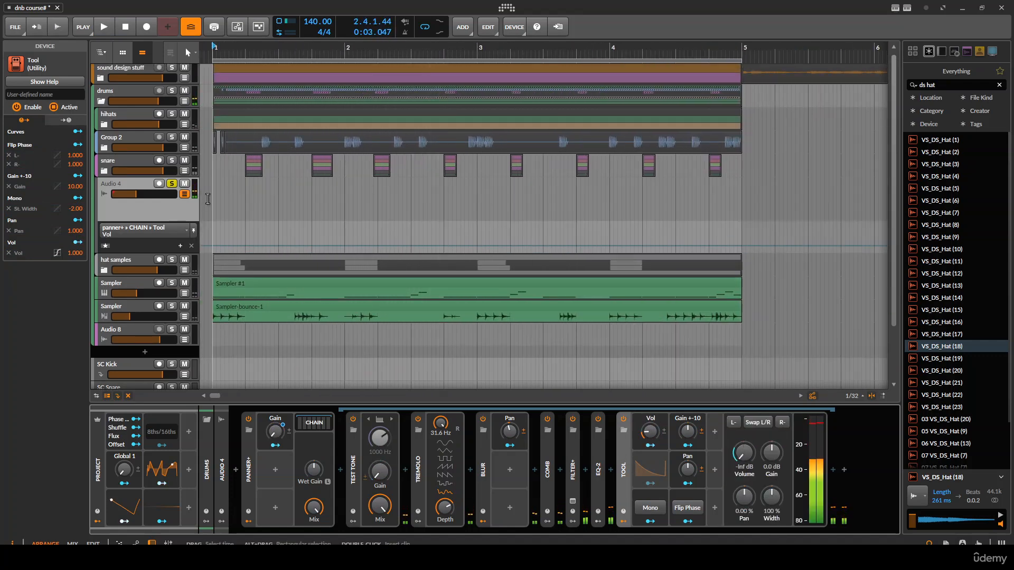
{"action": "left_click_drag", "start_coordinate": [214, 212], "coordinate": [735, 211]}
{"action": "right_click", "coordinate": [742, 203]}
{"action": "left_click", "coordinate": [675, 371]}
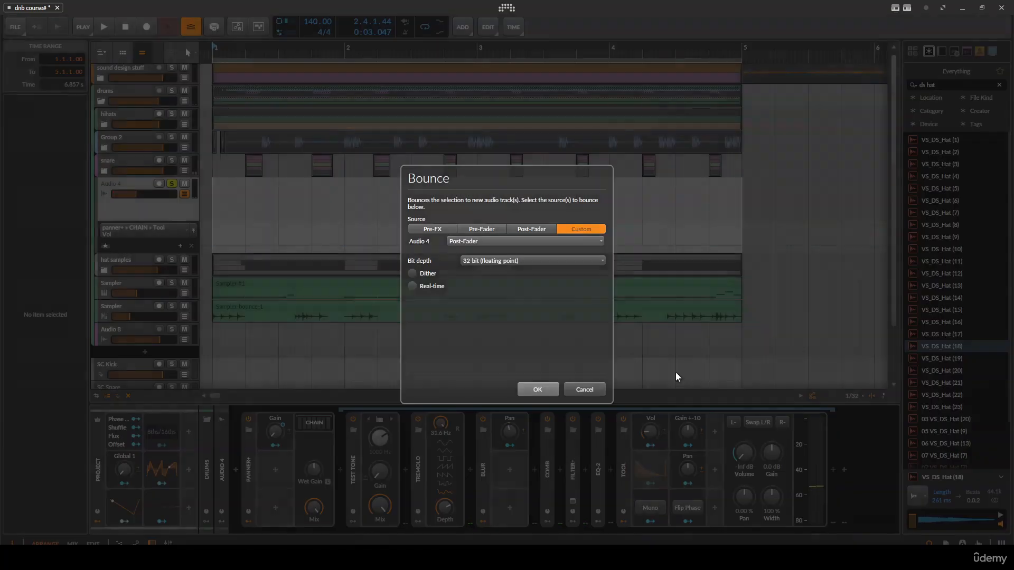
{"action": "left_click", "coordinate": [534, 387]}
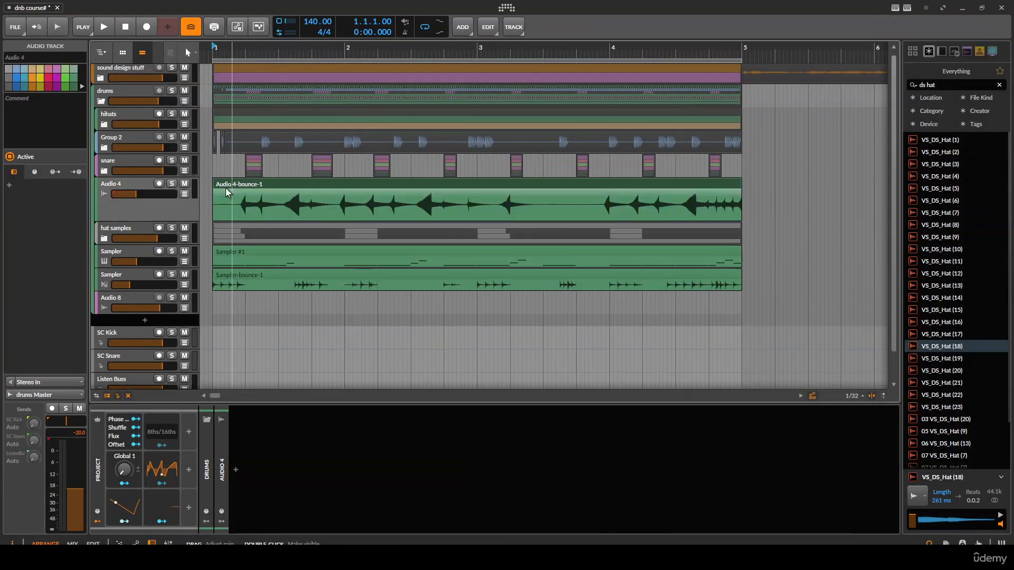
Play the loop from the start and delete the section of the bounced noise clip under the first snare at 1.2.
{"action": "left_click", "coordinate": [203, 203]}
{"action": "scroll", "coordinate": [222, 200], "scroll_direction": "up", "scroll_amount": 3}
{"action": "key", "text": "space"}
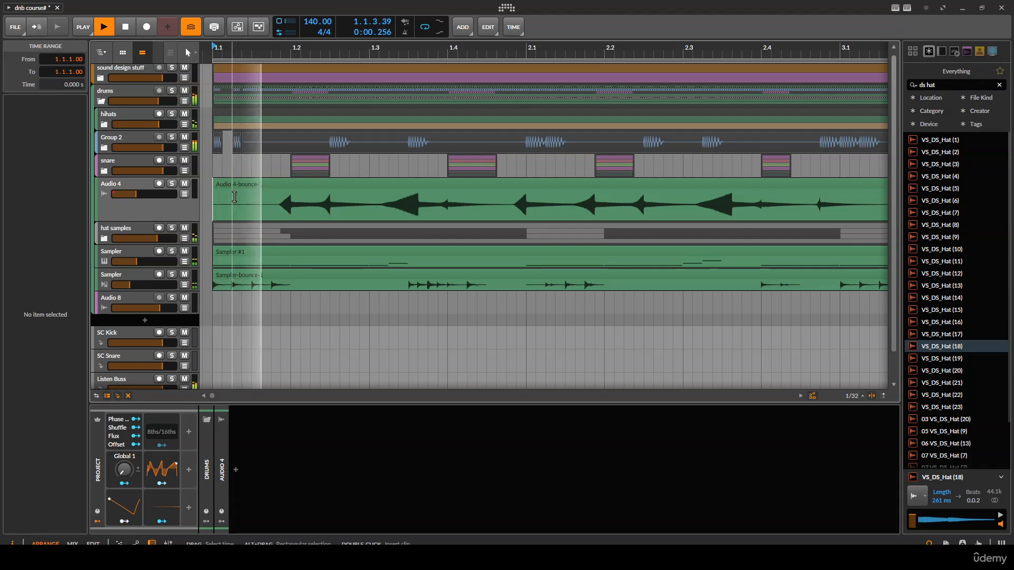
{"action": "left_click_drag", "start_coordinate": [291, 205], "coordinate": [320, 206]}
{"action": "key", "text": "Delete"}
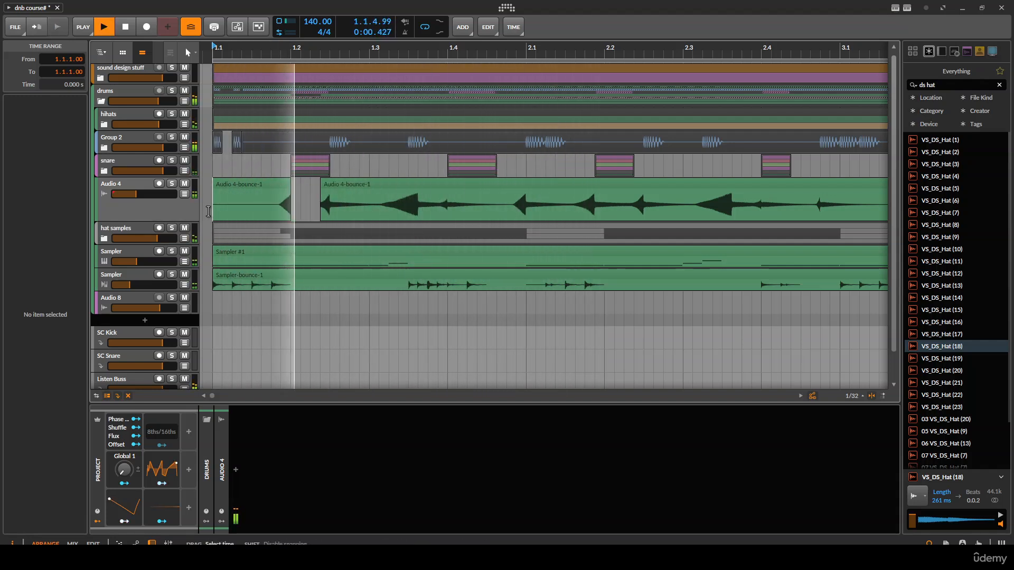
Listen from 1.4.4 and erase the bounced noise under the snares at 2.4 and 4.2 and from 3.2 to about 3.3.3.
{"action": "scroll", "coordinate": [370, 211], "scroll_direction": "right", "scroll_amount": 5}
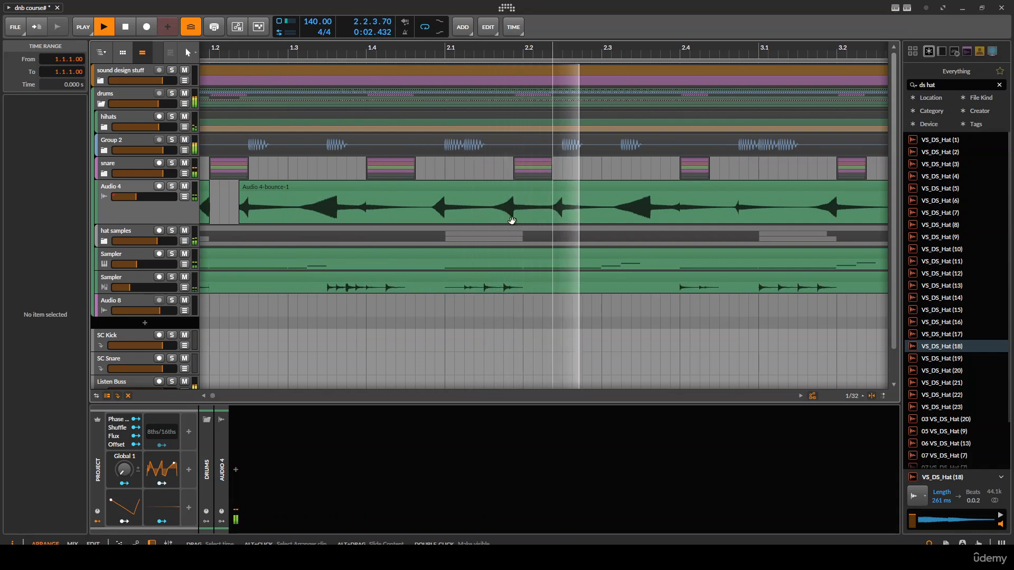
{"action": "key", "text": "space"}
{"action": "left_click", "coordinate": [366, 207]}
{"action": "key", "text": "space"}
{"action": "scroll", "coordinate": [510, 217], "scroll_direction": "left", "scroll_amount": 3}
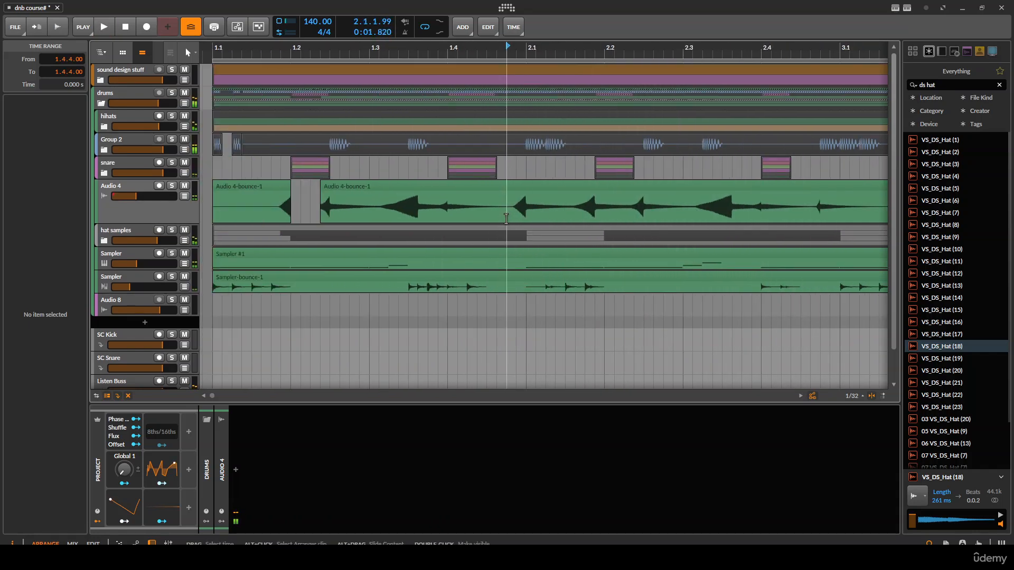
{"action": "key", "text": "space"}
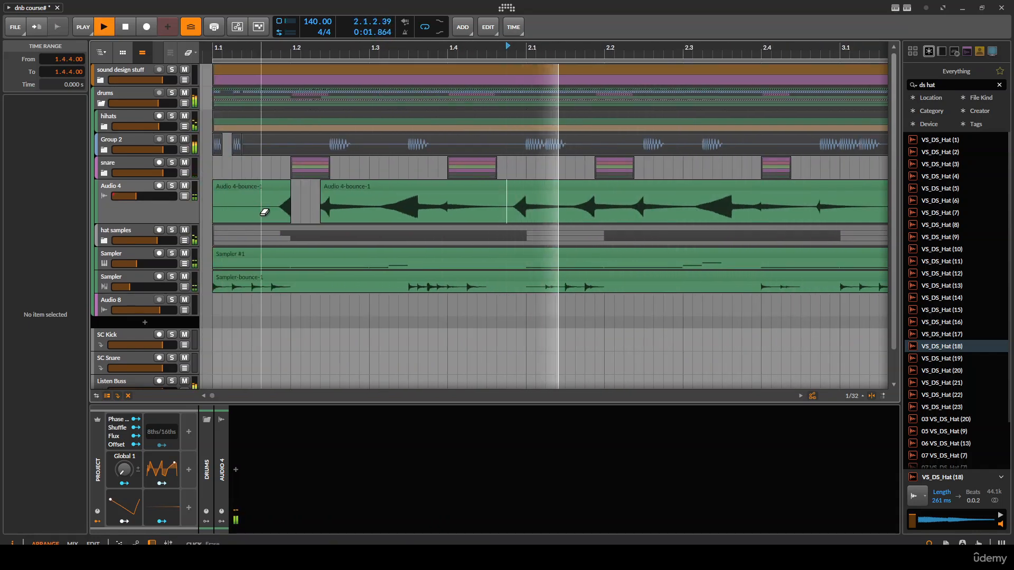
{"action": "scroll", "coordinate": [422, 211], "scroll_direction": "right", "scroll_amount": 5}
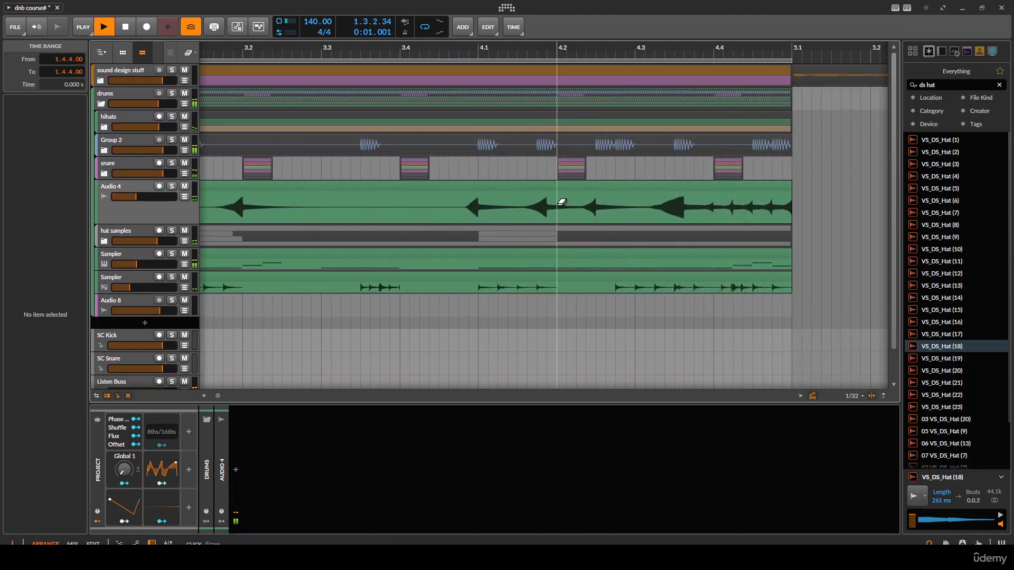
{"action": "left_click", "coordinate": [587, 201]}
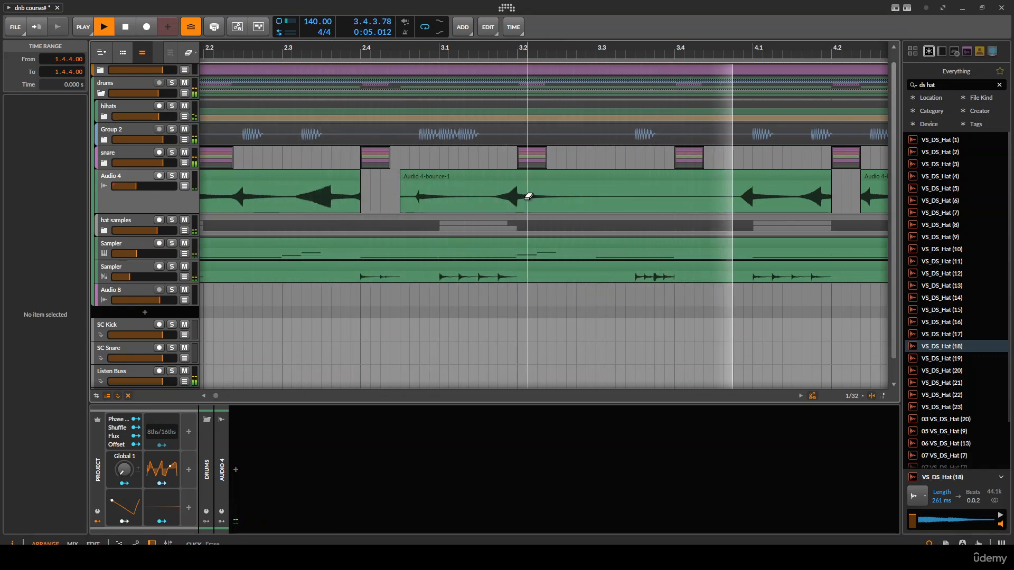
{"action": "left_click", "coordinate": [554, 194]}
{"action": "key", "text": "1"}
{"action": "key", "text": "minus"}
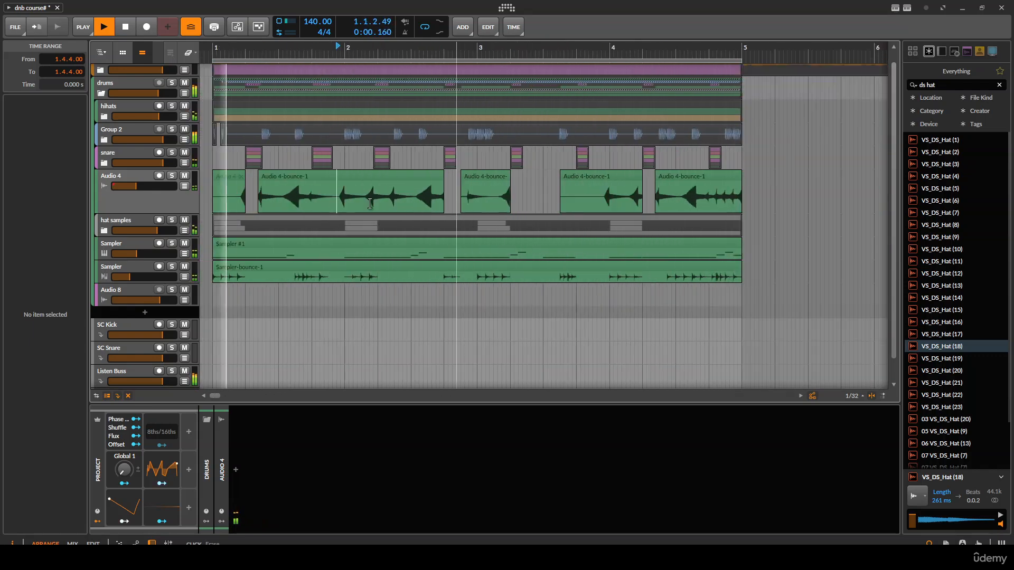
Reduce the Audio 4 track's height and lower its volume slightly.
{"action": "left_click_drag", "start_coordinate": [135, 214], "coordinate": [134, 186]}
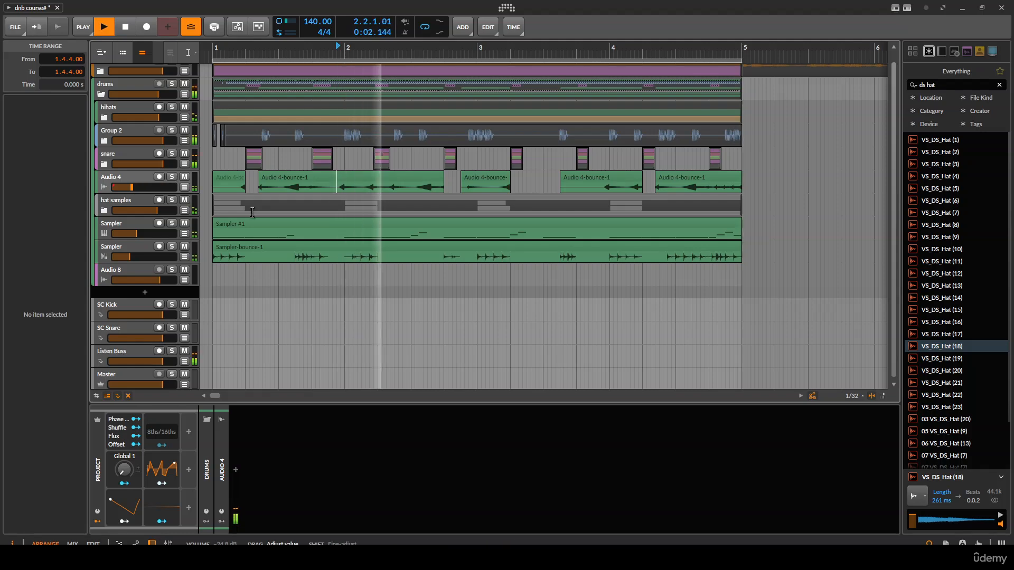
{"action": "key", "text": "plus"}
{"action": "key", "text": "minus"}
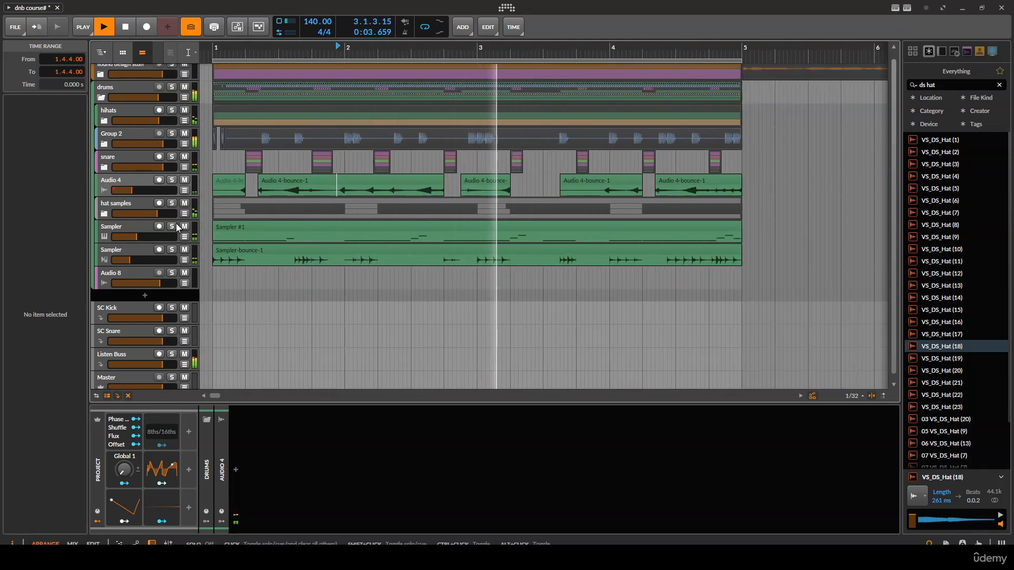
Audition the hat samples group in solo and unfold it to show its individual tracks.
{"action": "left_click", "coordinate": [118, 249]}
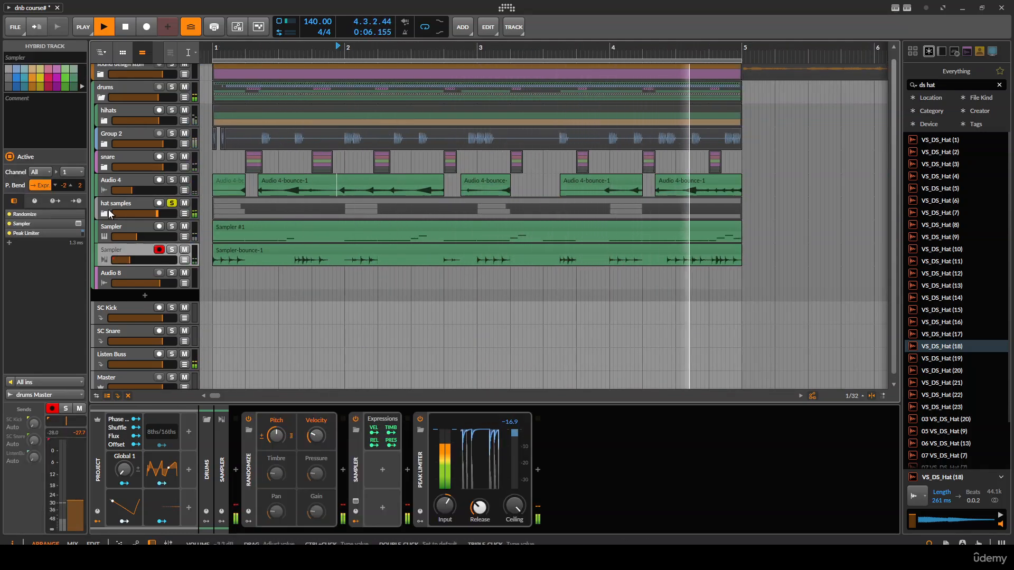
{"action": "left_click", "coordinate": [107, 213]}
{"action": "key", "text": "plus"}
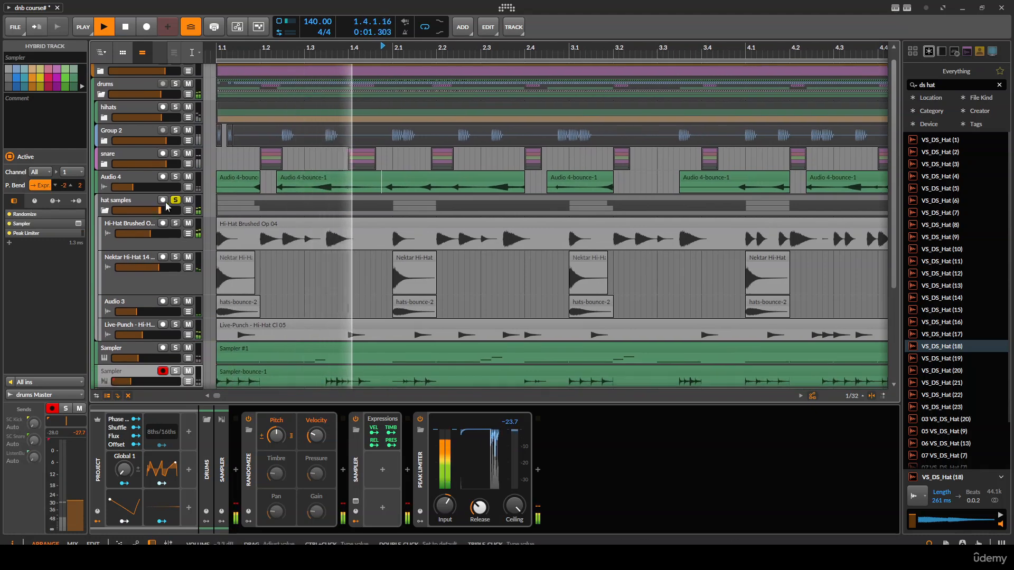
{"action": "key", "text": "plus"}
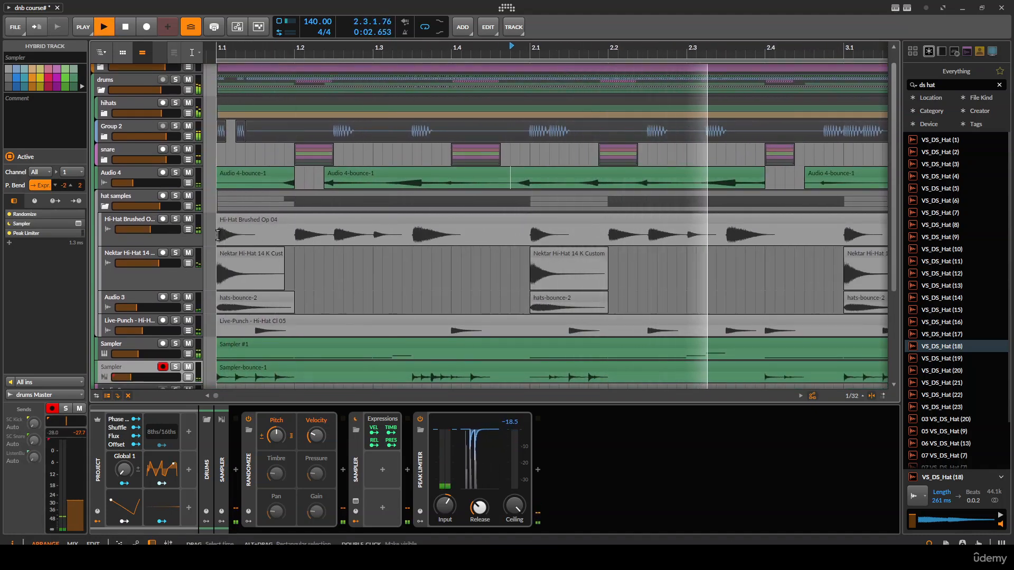
Insert an EQ-2 between the transient shaper and the panner on the Hi-Hat Brushed Op 04 track, and stop playback.
{"action": "left_click", "coordinate": [208, 221]}
{"action": "left_click", "coordinate": [370, 469]}
{"action": "type", "text": "eq"}
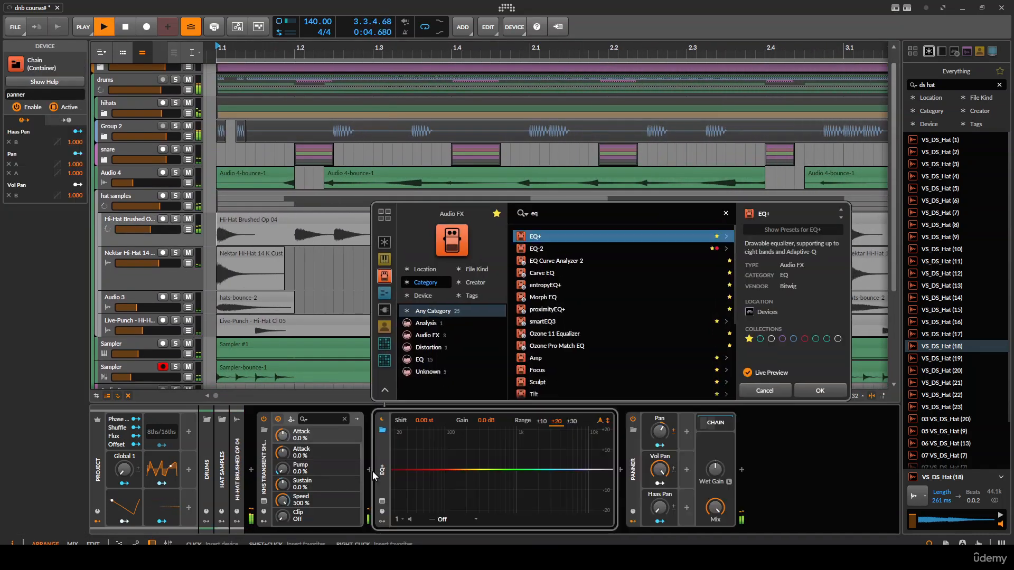
{"action": "key", "text": "Down"}
{"action": "key", "text": "Return"}
{"action": "key", "text": "space"}
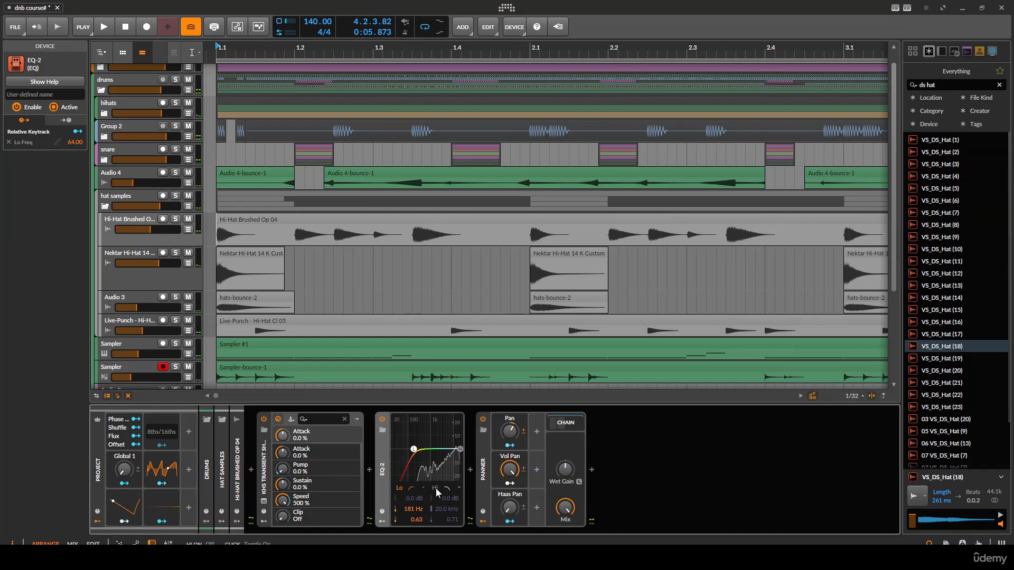
Set EQ-2's low cut to about 1.15 kHz and enable its high shelf at about 4.06 kHz with +4.5 dB gain.
{"action": "left_click", "coordinate": [452, 489]}
{"action": "left_click", "coordinate": [464, 524]}
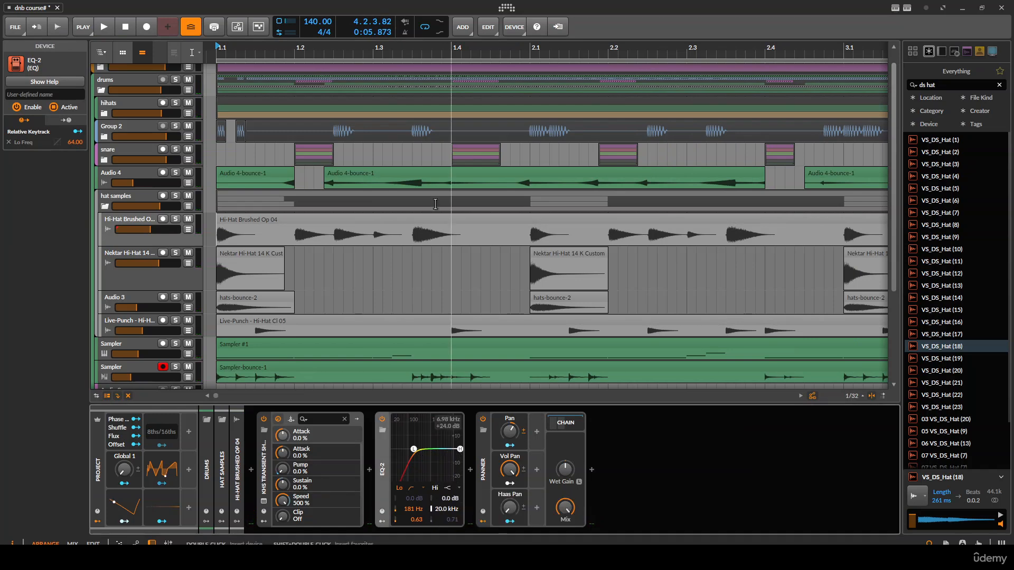
{"action": "key", "text": "minus"}
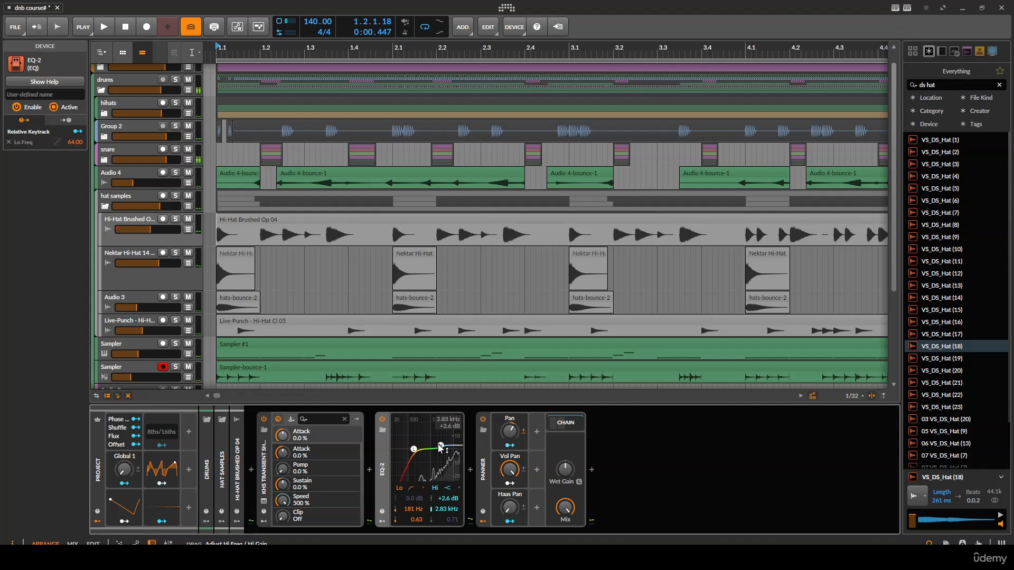
{"action": "left_click_drag", "start_coordinate": [439, 447], "coordinate": [445, 442]}
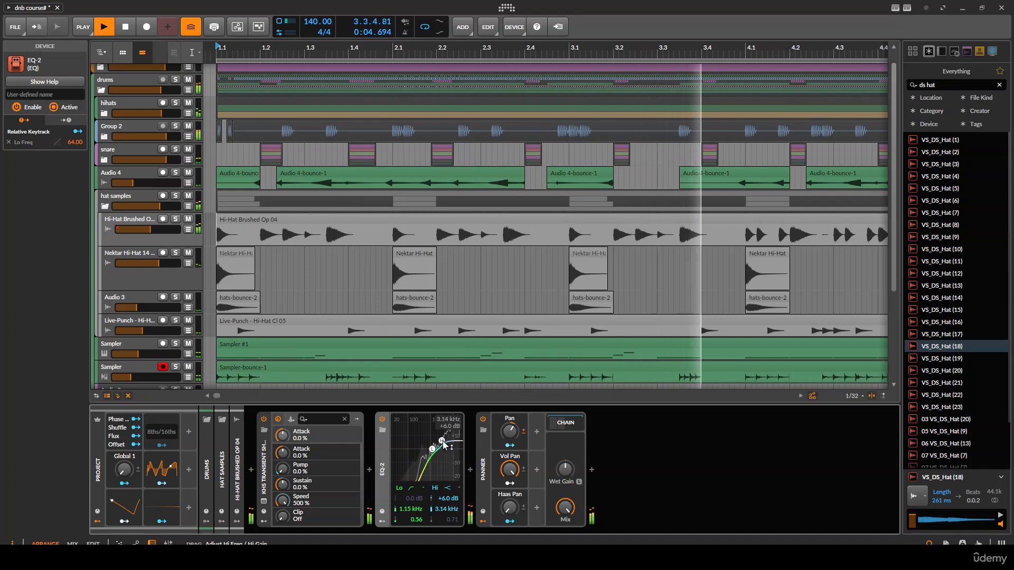
{"action": "scroll", "coordinate": [479, 300], "scroll_direction": "down", "scroll_amount": 2}
{"action": "scroll", "coordinate": [309, 290], "scroll_direction": "up", "scroll_amount": 1}
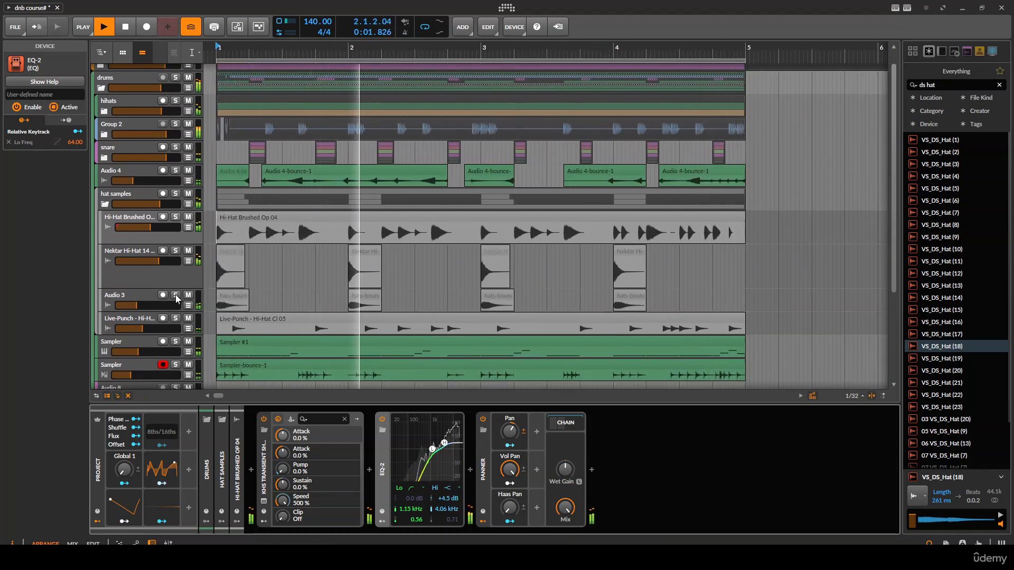
Solo the Nektar Hi-Hat 14 track and select its first clip at bar 1.
{"action": "left_click", "coordinate": [175, 251]}
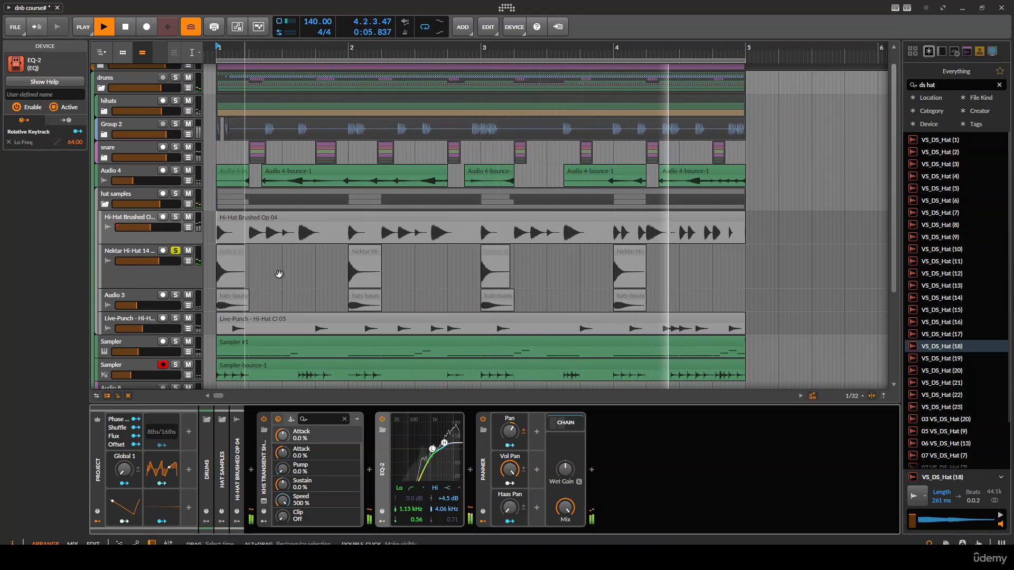
{"action": "scroll", "coordinate": [278, 276], "scroll_direction": "down", "scroll_amount": 1}
{"action": "left_click", "coordinate": [136, 267]}
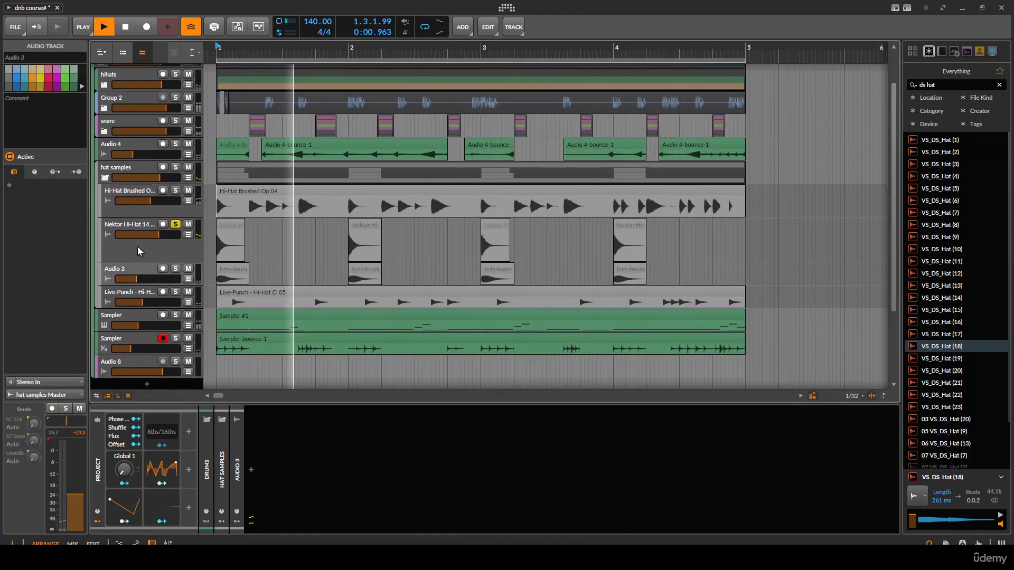
{"action": "left_click", "coordinate": [138, 246]}
{"action": "double_click", "coordinate": [232, 225]}
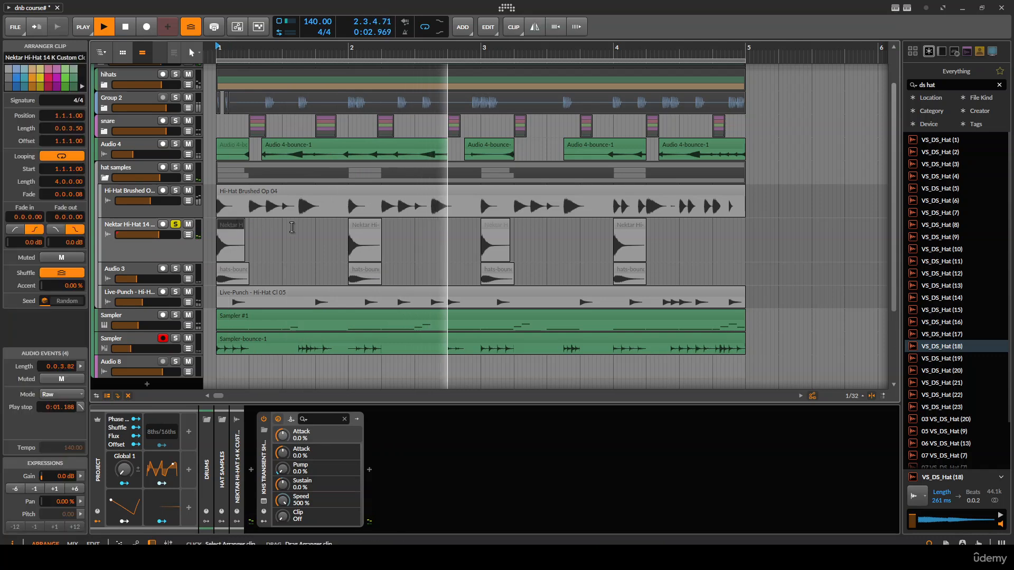
Select all four Nektar Hi-Hat 14 clips, set their audio events' pan to 43 %, and restart the loop with the full mix.
{"action": "left_click", "coordinate": [633, 231]}
{"action": "left_click", "coordinate": [241, 223]}
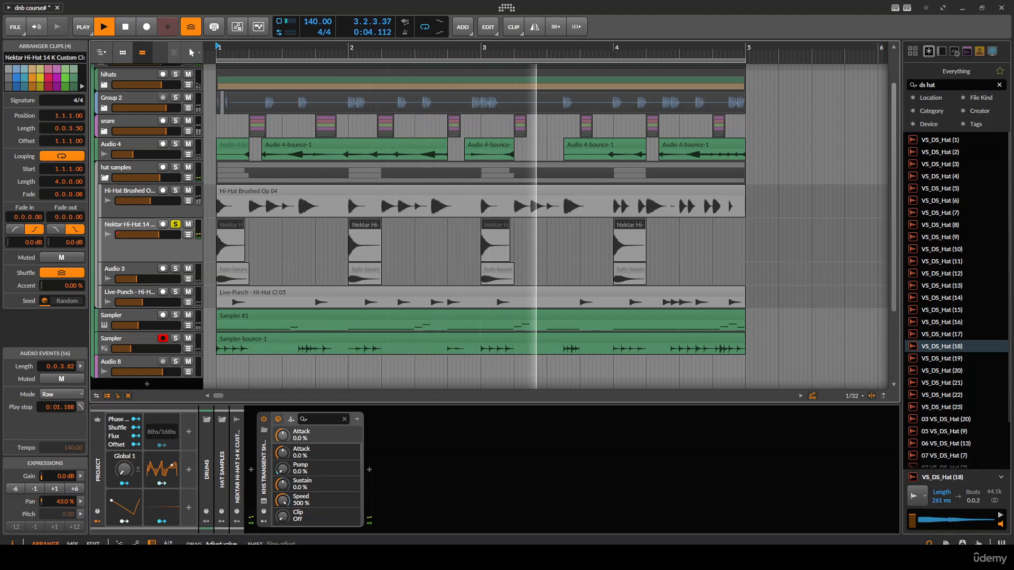
{"action": "key", "text": "space"}
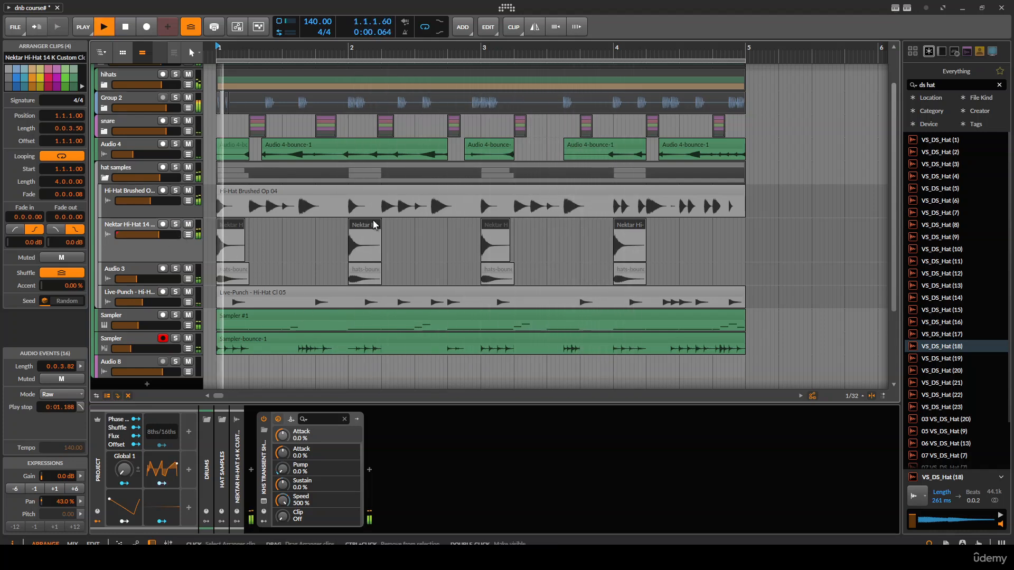
Replay the loop and compare the Hi-Hat Brushed Op 04, Live-Punch and Audio 3 hat tracks in solo.
{"action": "scroll", "coordinate": [492, 226], "scroll_direction": "up", "scroll_amount": 3}
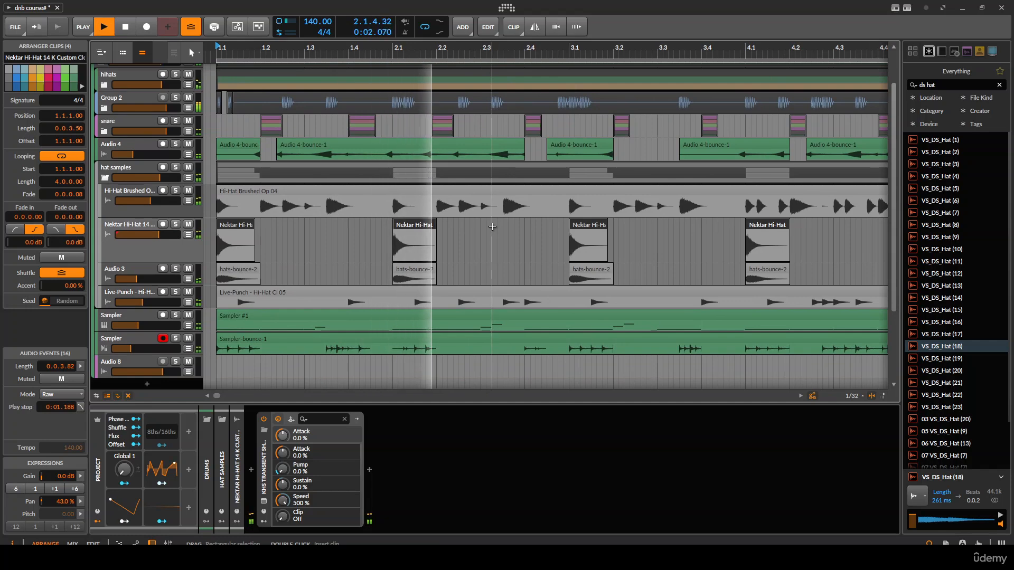
{"action": "key", "text": "space"}
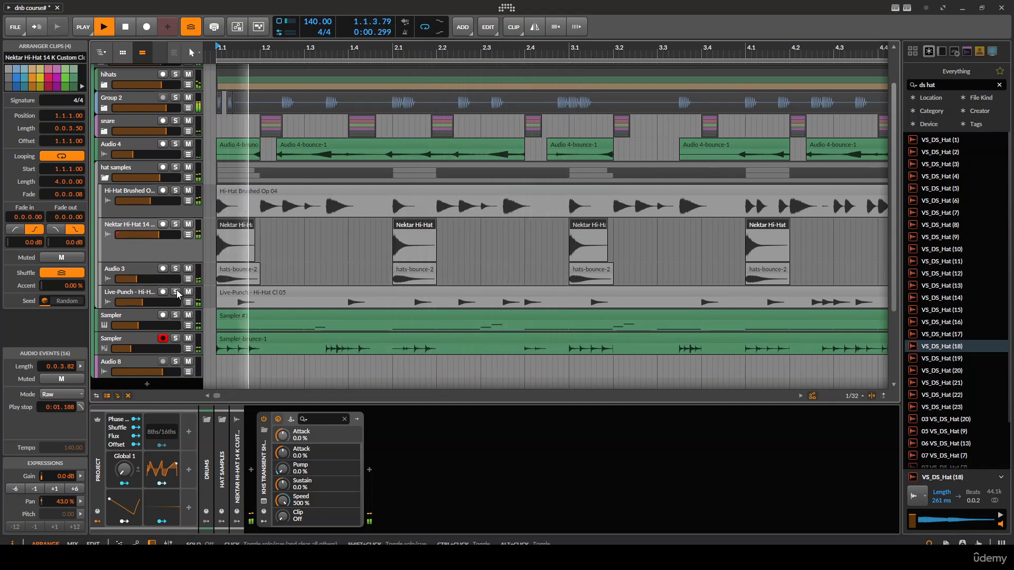
{"action": "key", "text": "space"}
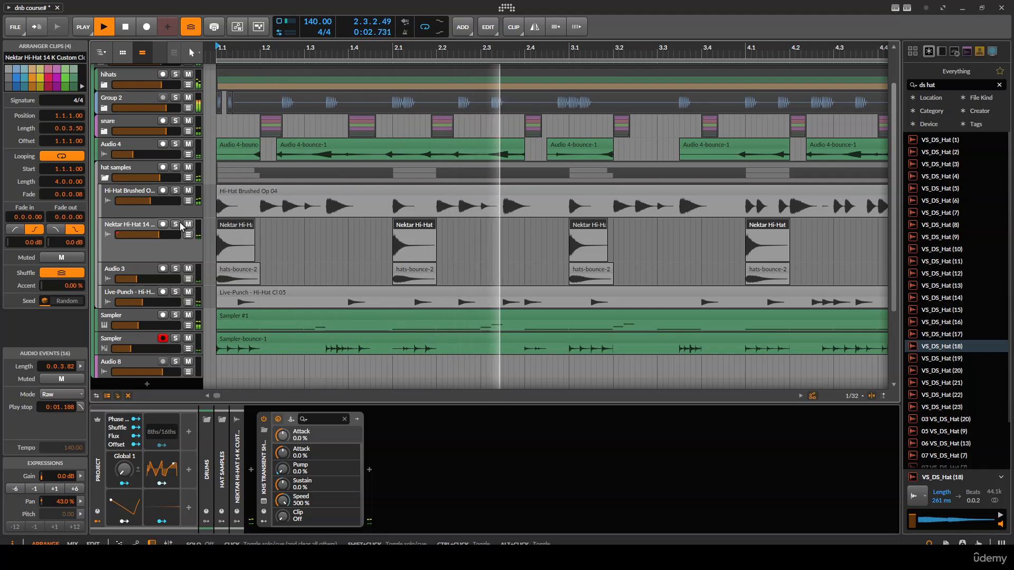
{"action": "key", "text": "space"}
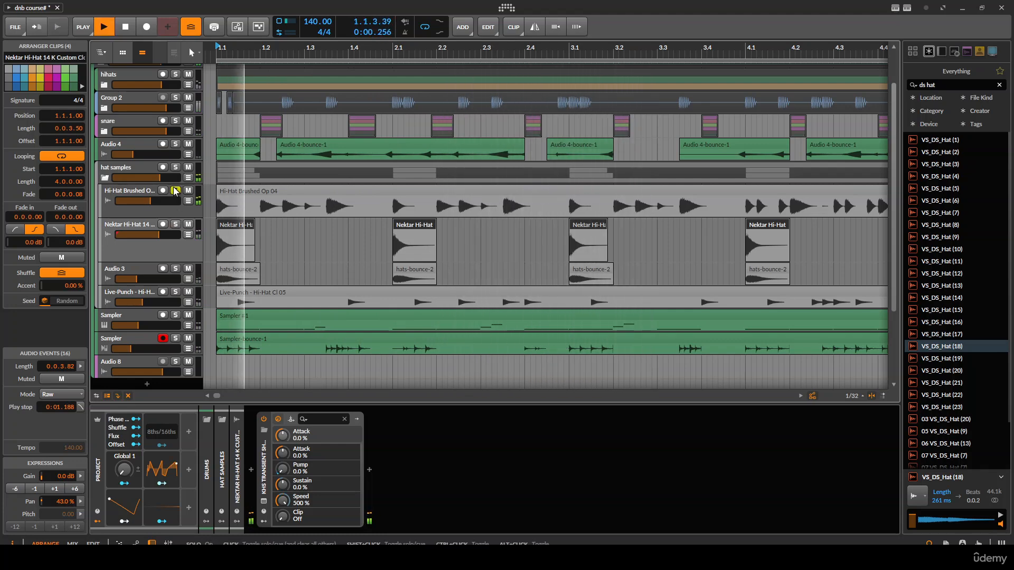
{"action": "left_click", "coordinate": [176, 191]}
{"action": "key", "text": "space"}
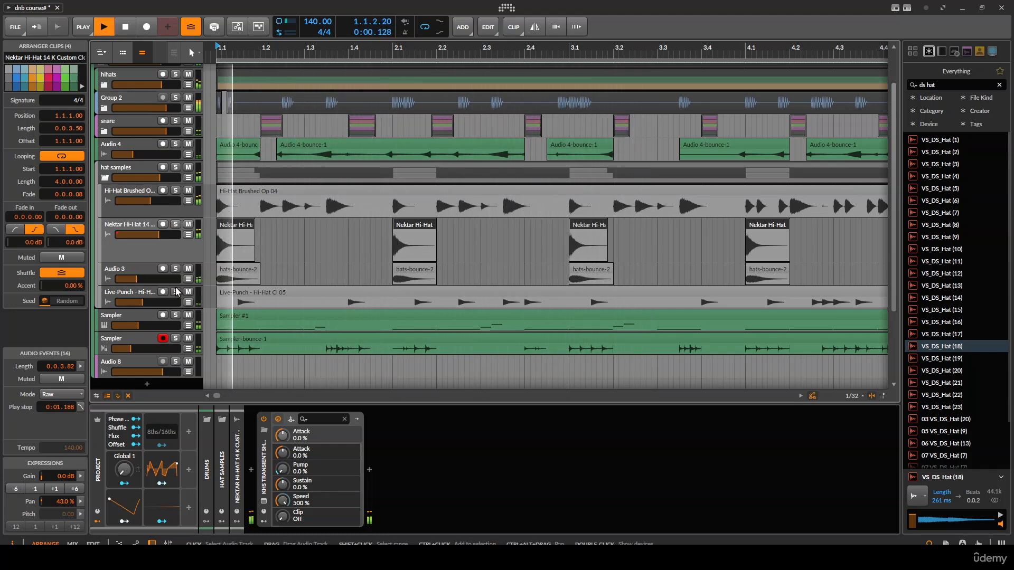
{"action": "left_click", "coordinate": [176, 292]}
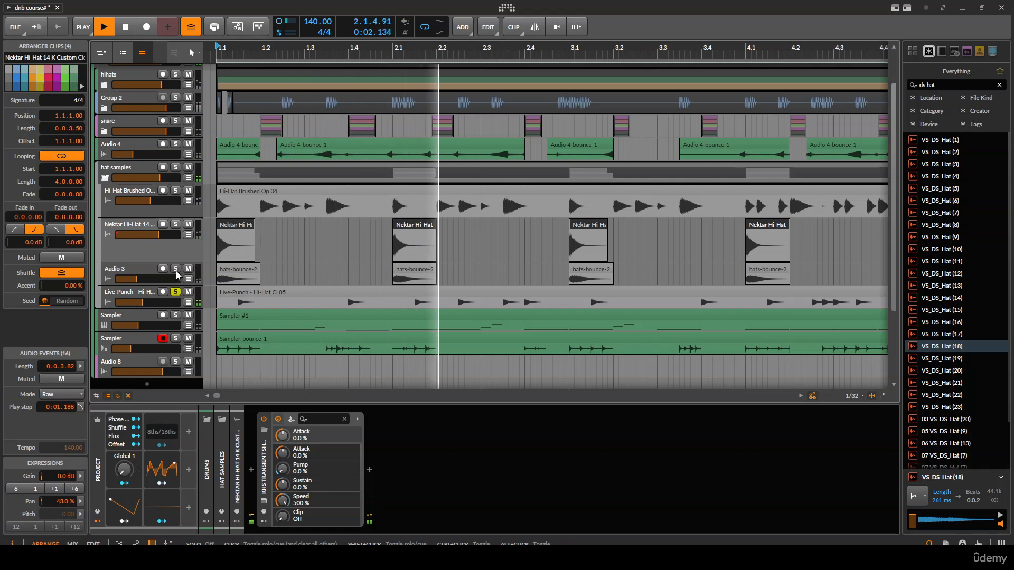
{"action": "left_click", "coordinate": [176, 272]}
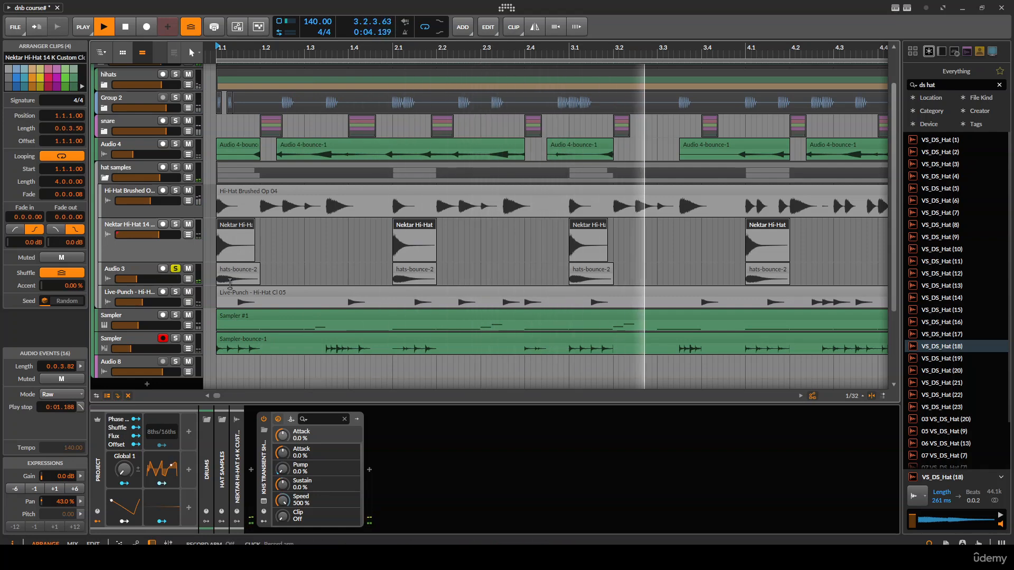
Audition the Sampler instrument track and Audio 3 in solo, and return to the full mix.
{"action": "scroll", "coordinate": [166, 280], "scroll_direction": "down", "scroll_amount": 2}
{"action": "left_click", "coordinate": [179, 292]}
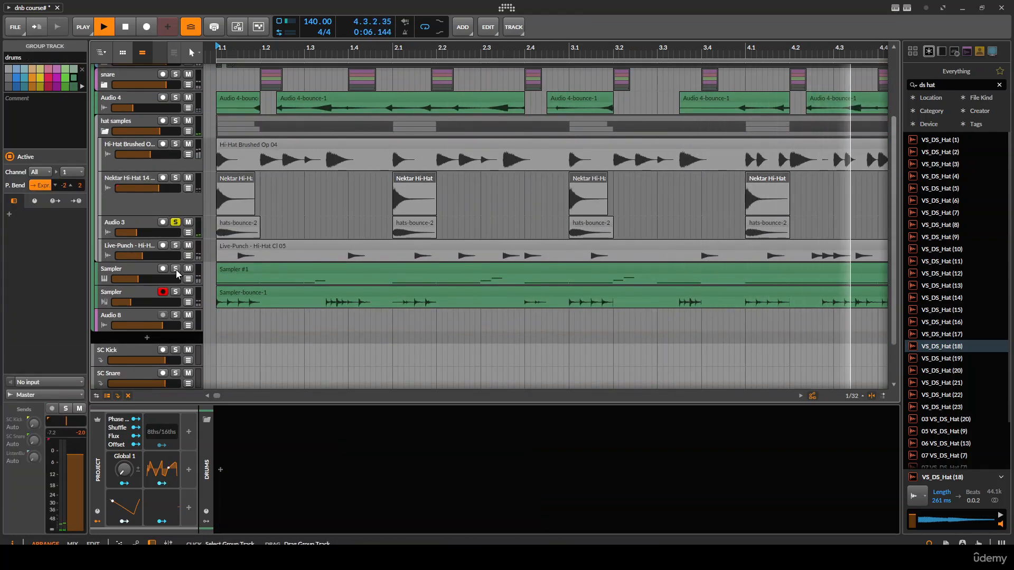
{"action": "left_click", "coordinate": [176, 269]}
{"action": "left_click", "coordinate": [138, 268]}
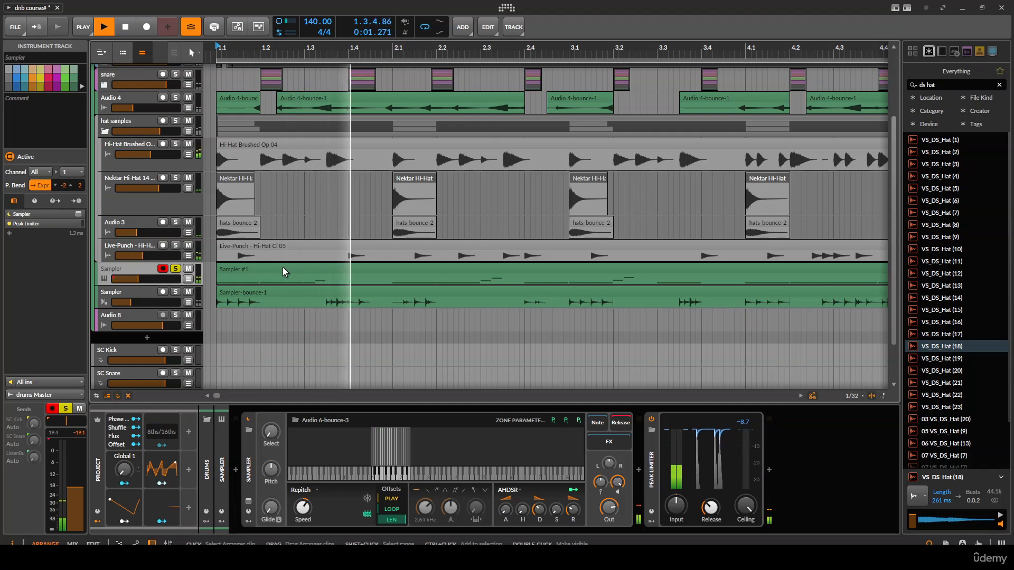
{"action": "left_click", "coordinate": [175, 292]}
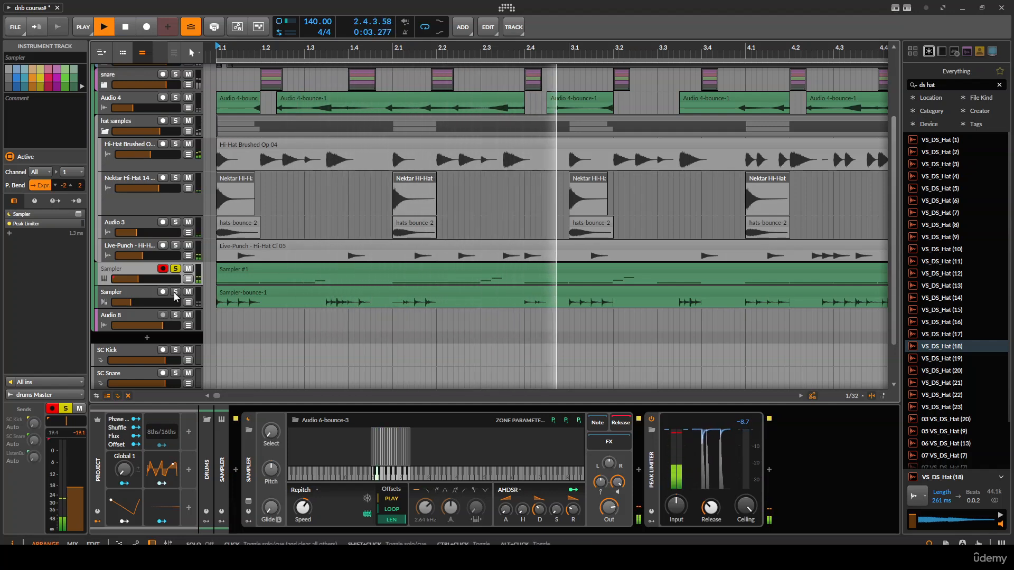
{"action": "left_click", "coordinate": [174, 223]}
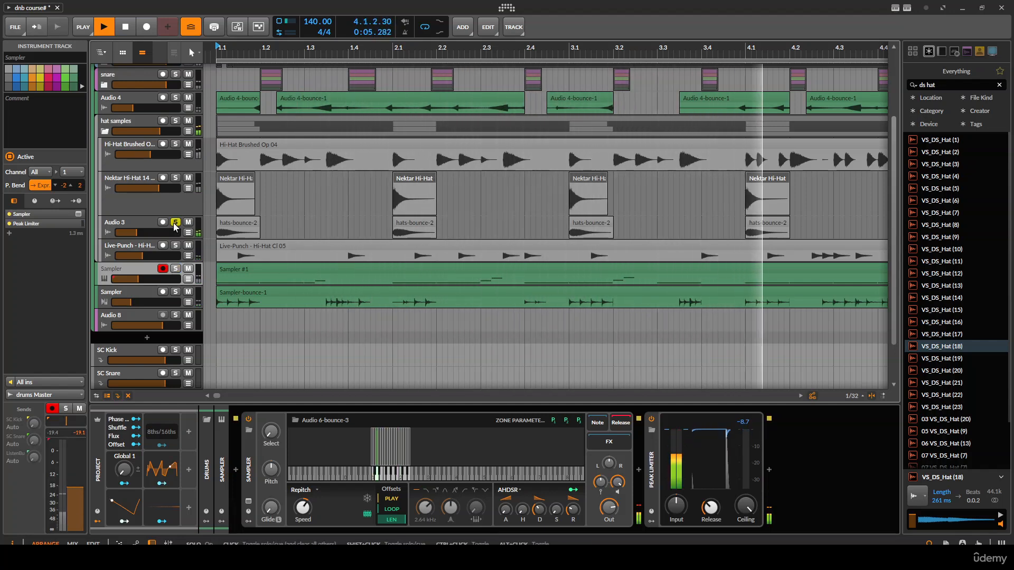
{"action": "left_click", "coordinate": [174, 224]}
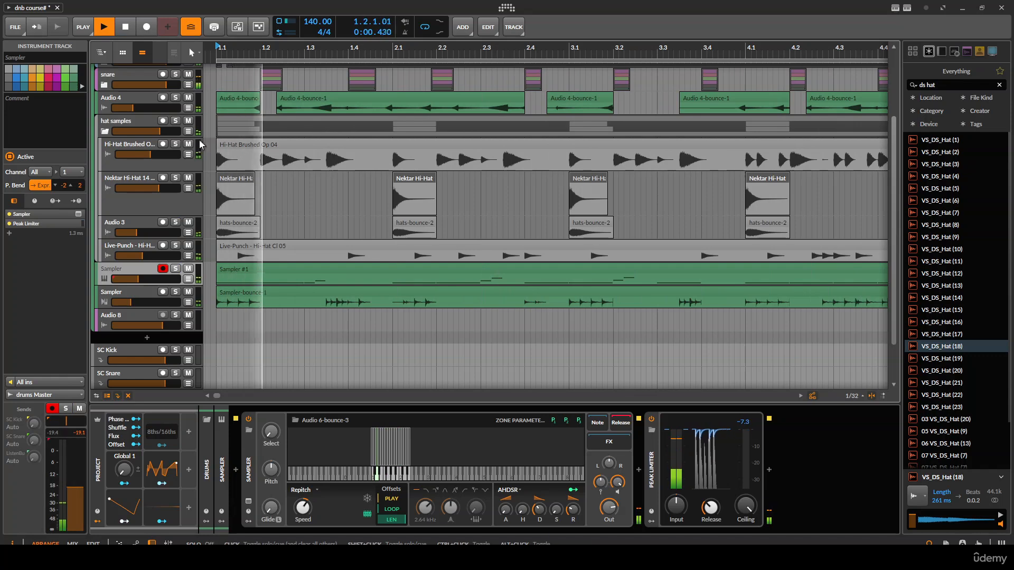
Unfold the hihats group and solo its Audio 2 track with the hats-bounce-1 clip from the loop start.
{"action": "scroll", "coordinate": [282, 207], "scroll_direction": "up", "scroll_amount": 3}
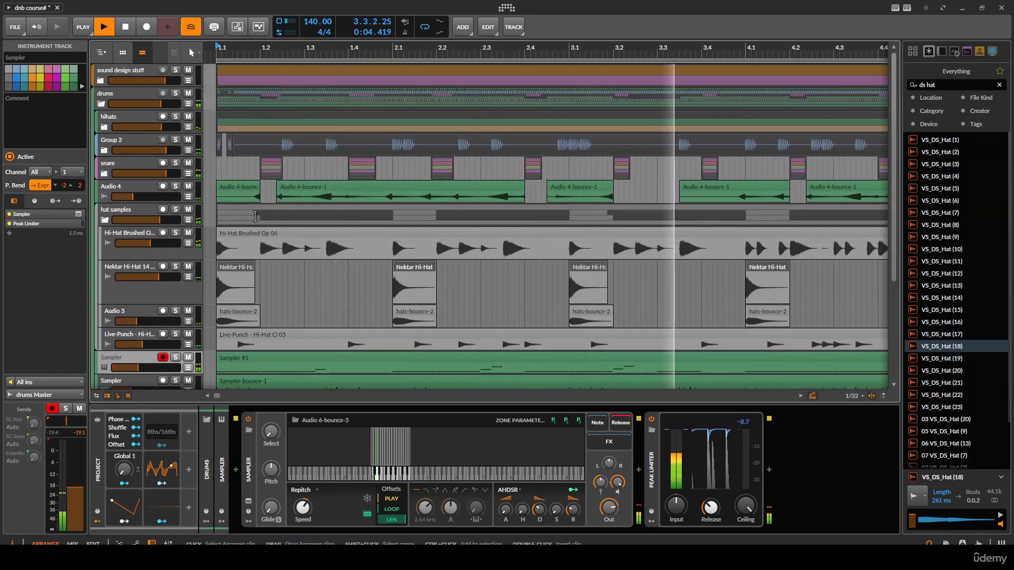
{"action": "key", "text": "minus"}
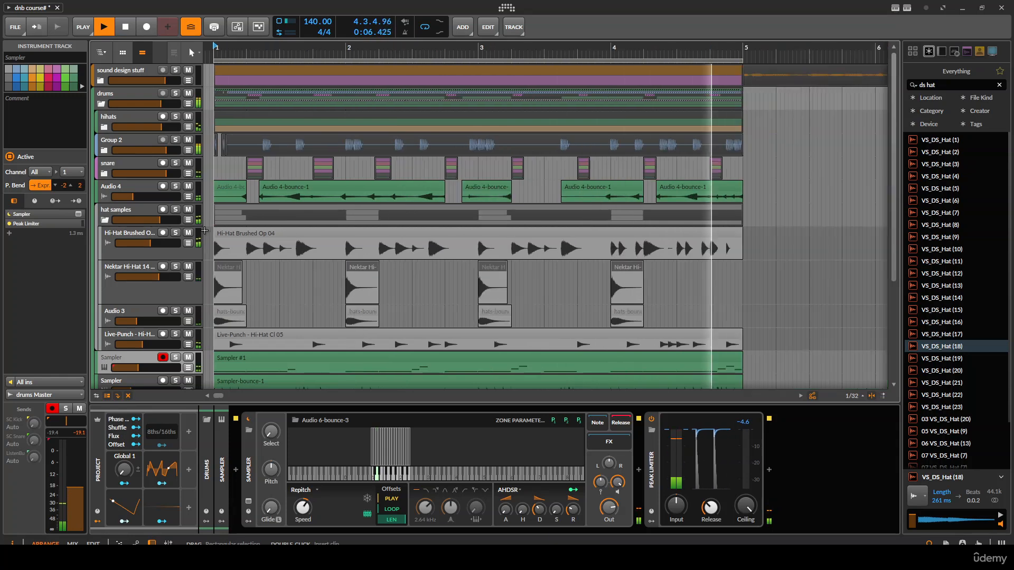
{"action": "left_click_drag", "start_coordinate": [287, 243], "coordinate": [290, 202]}
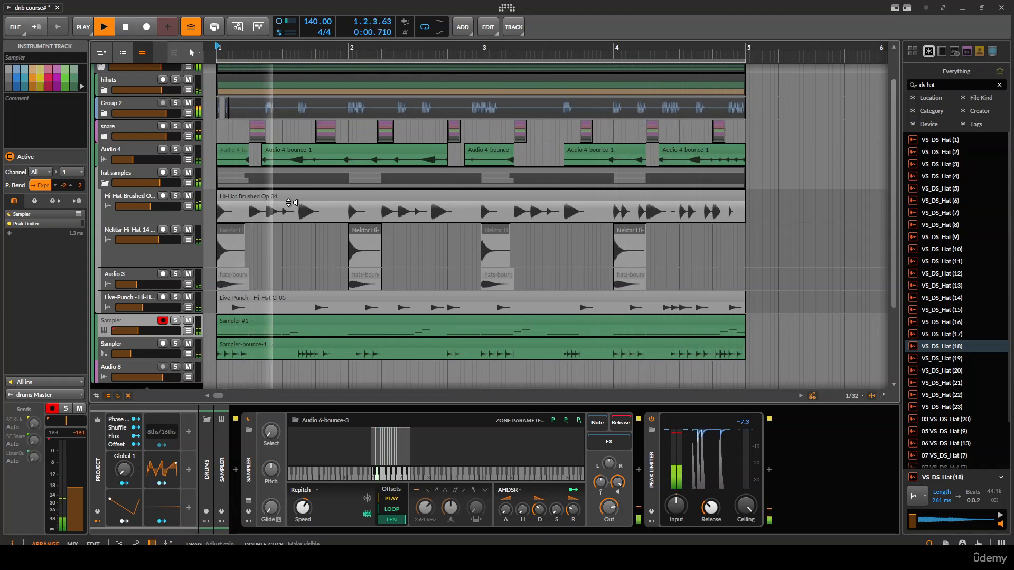
{"action": "scroll", "coordinate": [290, 202], "scroll_direction": "up", "scroll_amount": 2}
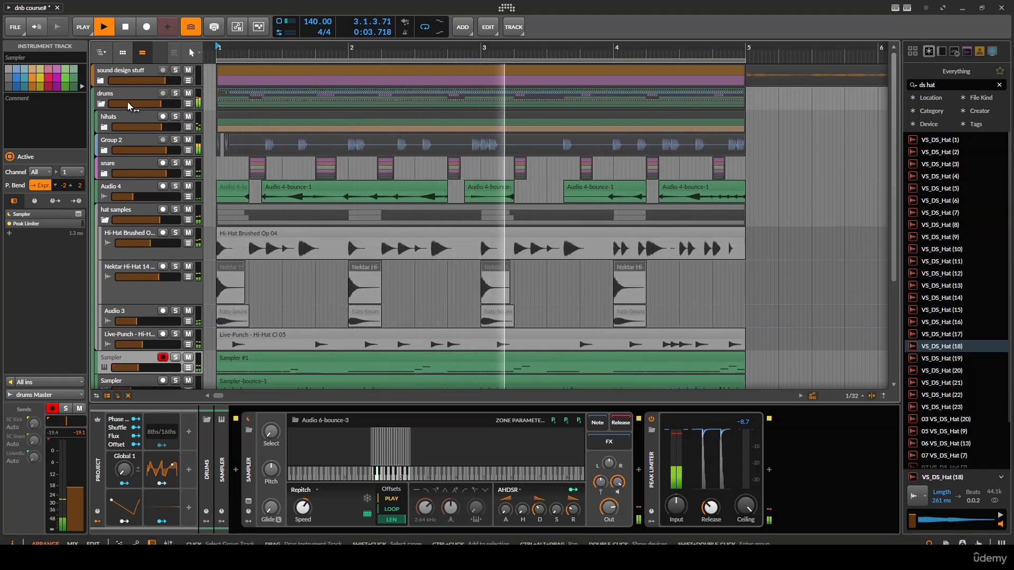
{"action": "left_click", "coordinate": [104, 128]}
{"action": "key", "text": "space"}
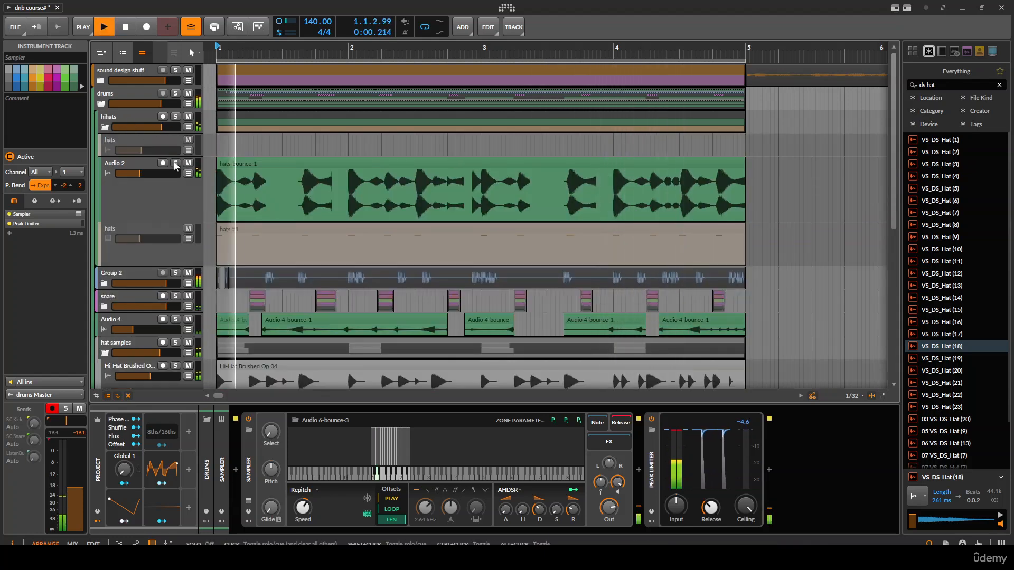
{"action": "left_click", "coordinate": [176, 164]}
{"action": "left_click", "coordinate": [290, 163]}
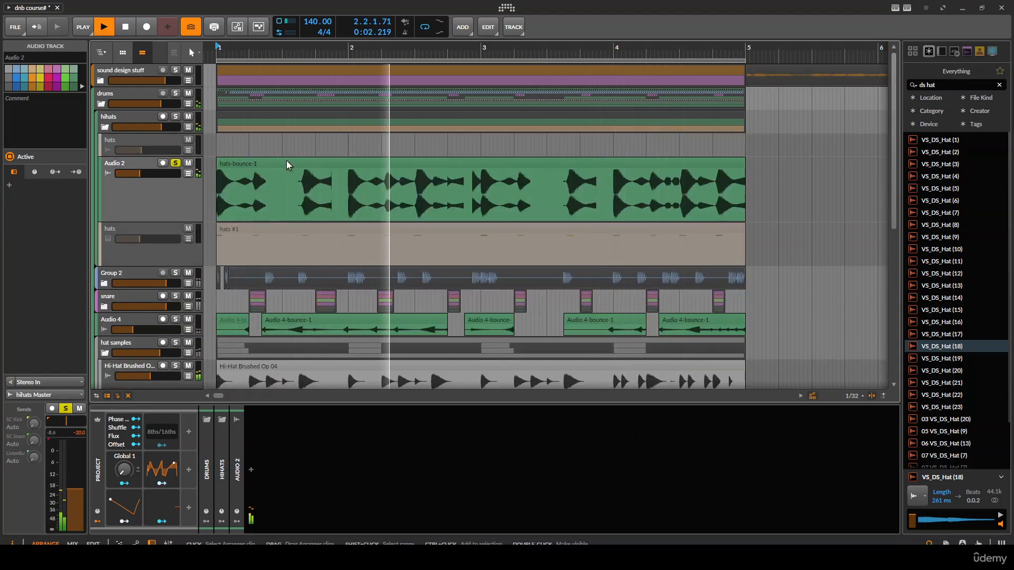
Move the hats-bounce-1 audio track out of the hihats group into the hat samples group, above Hi-Hat Brushed Op 04.
{"action": "mouse_move", "coordinate": [117, 168]}
{"action": "left_mouse_down"}
{"action": "mouse_move", "coordinate": [124, 371]}
{"action": "mouse_move", "coordinate": [119, 365]}
{"action": "left_mouse_up"}
{"action": "scroll", "coordinate": [166, 256], "scroll_direction": "down", "scroll_amount": 3}
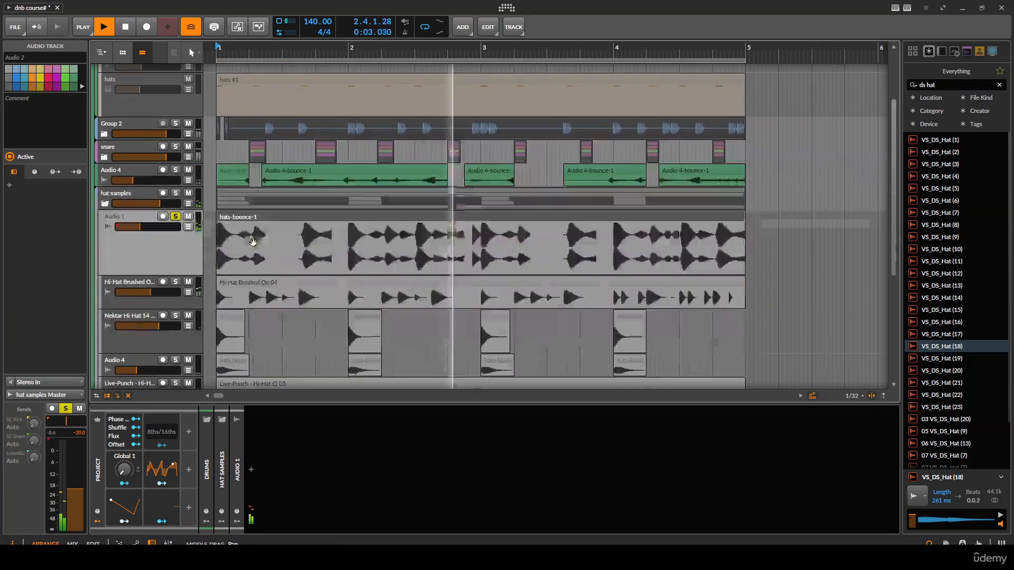
{"action": "scroll", "coordinate": [166, 256], "scroll_direction": "up", "scroll_amount": 5}
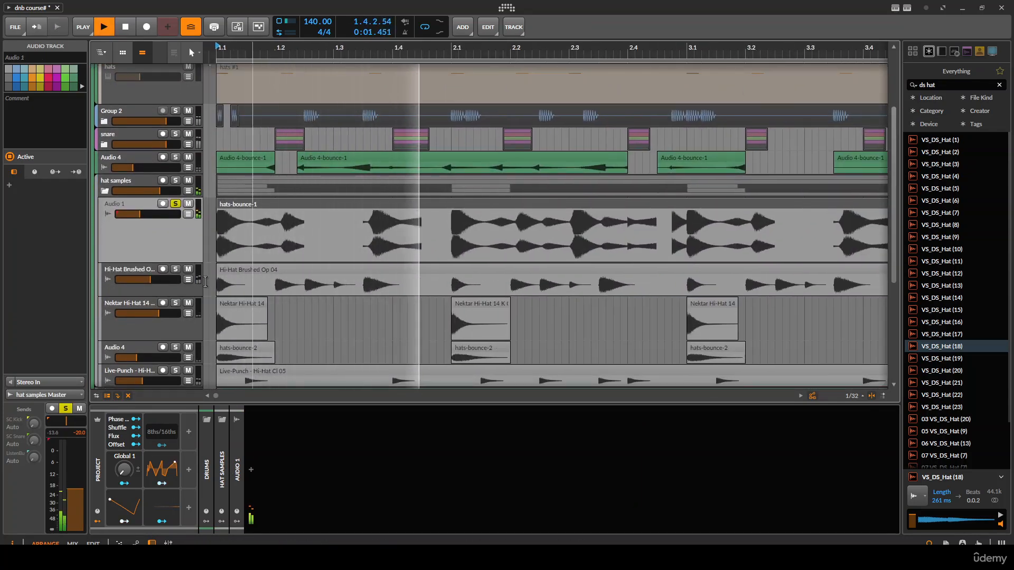
Select the hats-bounce-1 clip, take its track out of solo, and restart playback with the full mix.
{"action": "left_click", "coordinate": [275, 204]}
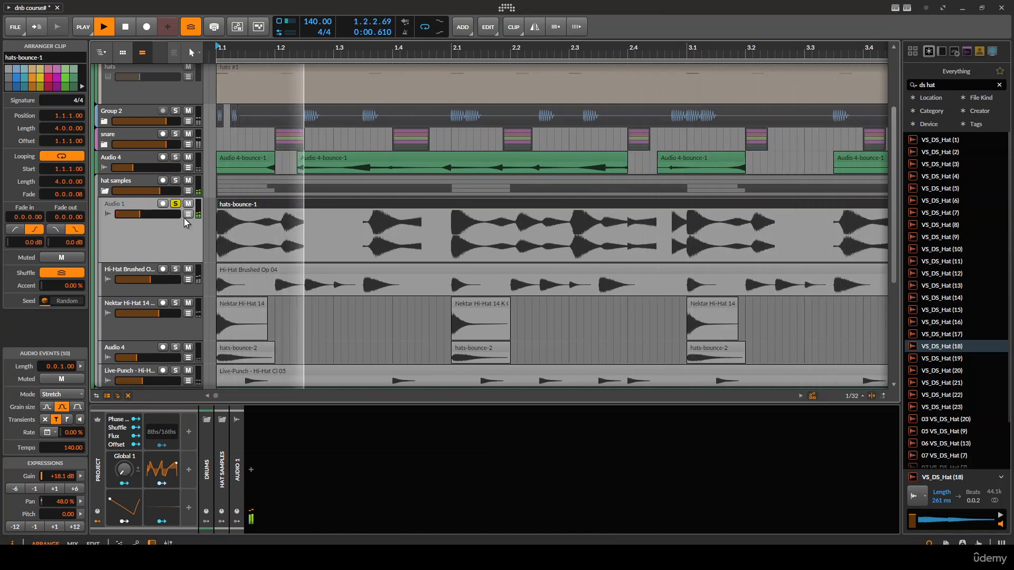
{"action": "left_click", "coordinate": [175, 204]}
{"action": "scroll", "coordinate": [358, 268], "scroll_direction": "down", "scroll_amount": 3}
{"action": "key", "text": "space"}
{"action": "scroll", "coordinate": [255, 247], "scroll_direction": "up", "scroll_amount": 5}
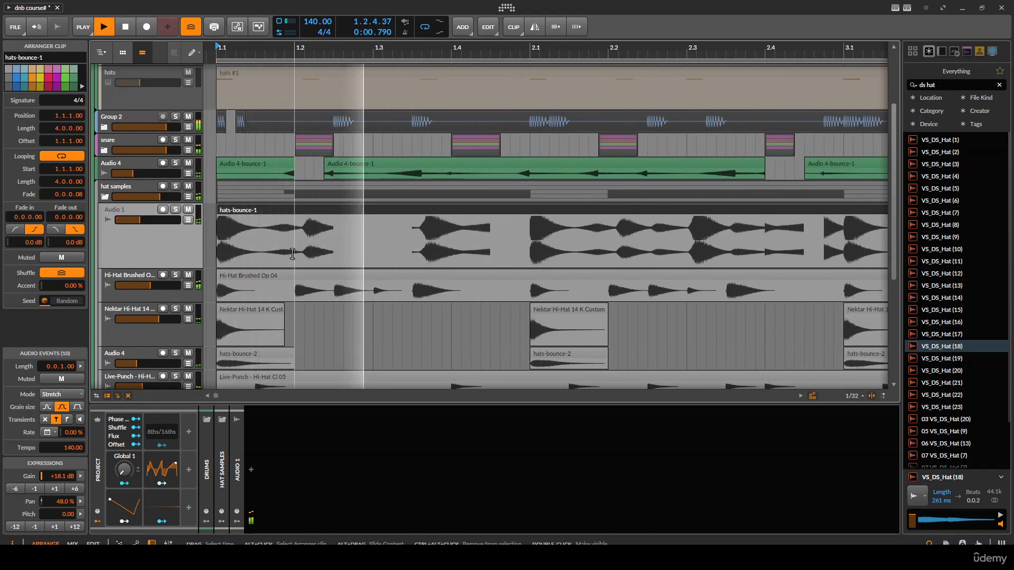
Delete the hats-bounce-1 section from 1.2.1.00 to 1.2.4.00 under the first snare, keeping the clip's start at bar 1 intact.
{"action": "left_click_drag", "start_coordinate": [295, 249], "coordinate": [350, 250]}
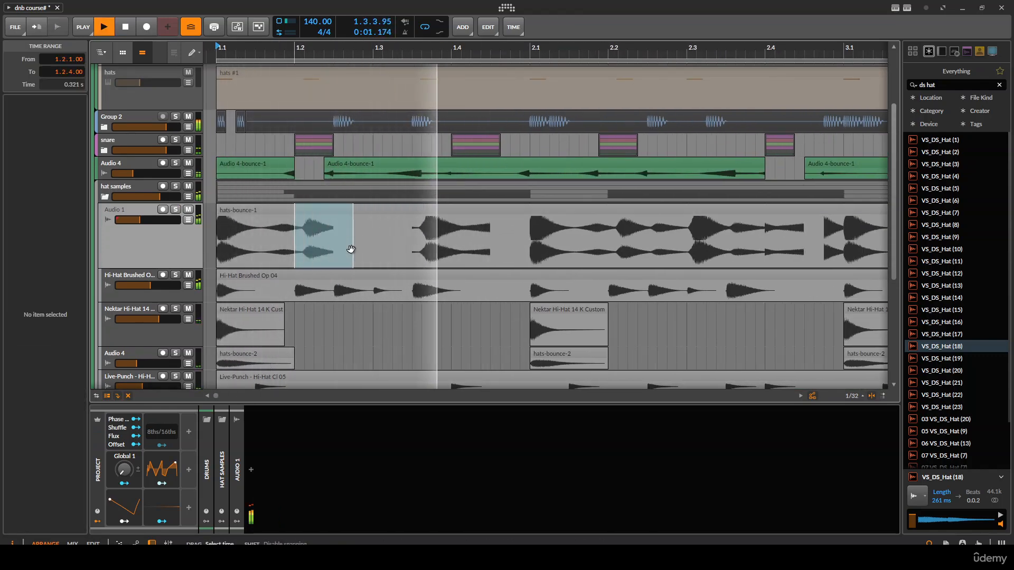
{"action": "key", "text": "Delete"}
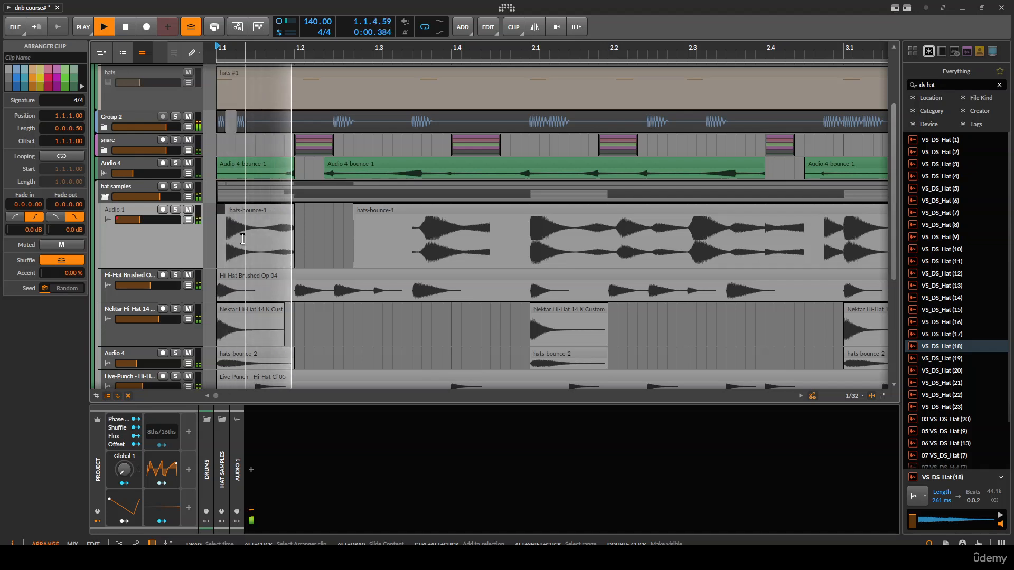
{"action": "left_click_drag", "start_coordinate": [228, 241], "coordinate": [217, 241]}
Erase the part of the hats-bounce-1 clip that overlaps the snare at 2.4, using the Eraser tool.
{"action": "left_click_drag", "start_coordinate": [362, 240], "coordinate": [320, 238]}
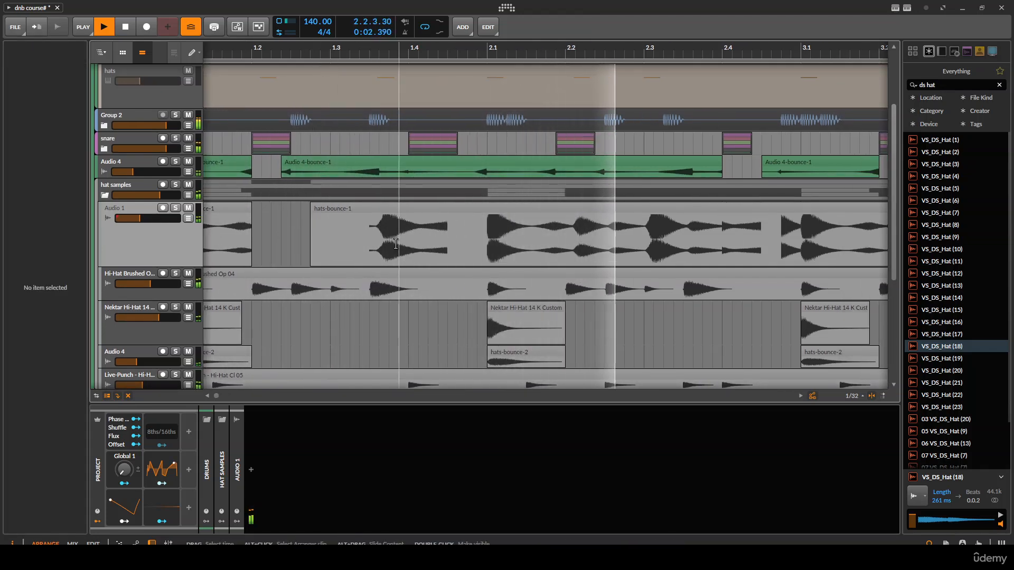
{"action": "left_click_drag", "start_coordinate": [399, 243], "coordinate": [347, 238]}
{"action": "scroll", "coordinate": [406, 238], "scroll_direction": "down", "scroll_amount": 1}
{"action": "key", "text": "space"}
{"action": "scroll", "coordinate": [341, 238], "scroll_direction": "down", "scroll_amount": 1}
{"action": "key", "text": "4"}
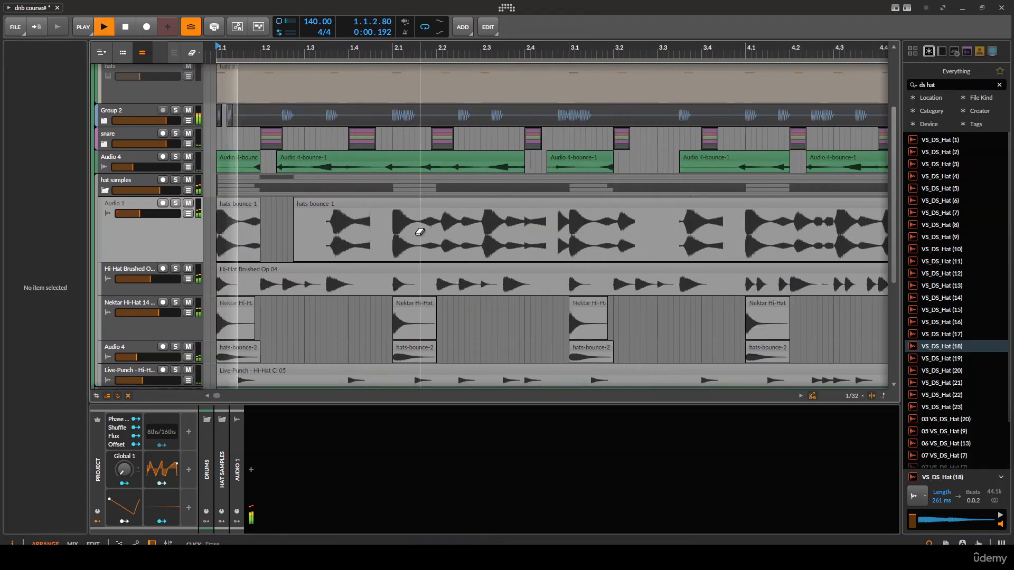
{"action": "scroll", "coordinate": [418, 231], "scroll_direction": "up", "scroll_amount": 1}
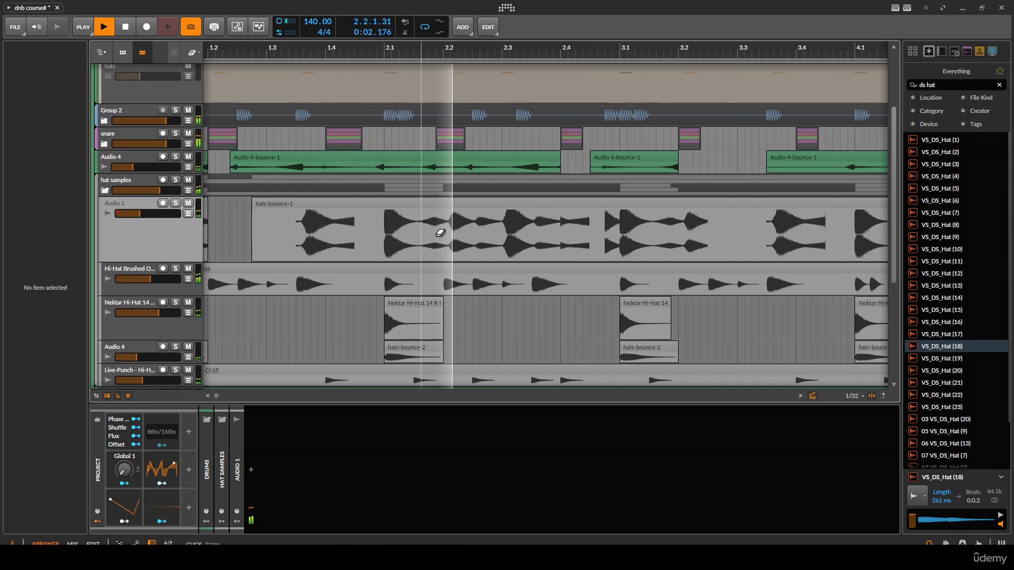
{"action": "left_click", "coordinate": [573, 235]}
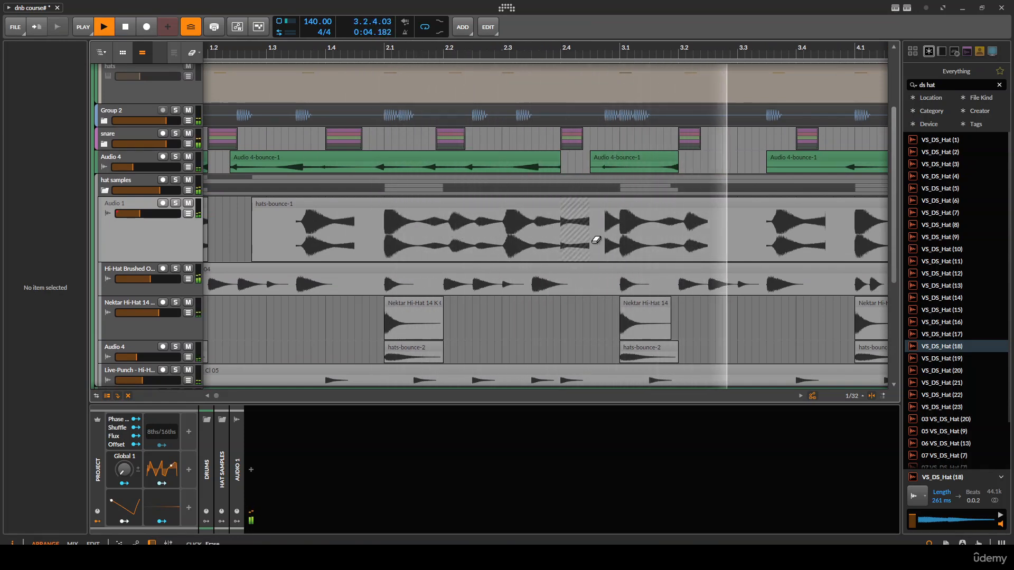
{"action": "left_click_drag", "start_coordinate": [596, 240], "coordinate": [601, 241]}
{"action": "left_click_drag", "start_coordinate": [605, 247], "coordinate": [484, 244]}
{"action": "left_click_drag", "start_coordinate": [676, 223], "coordinate": [572, 221]}
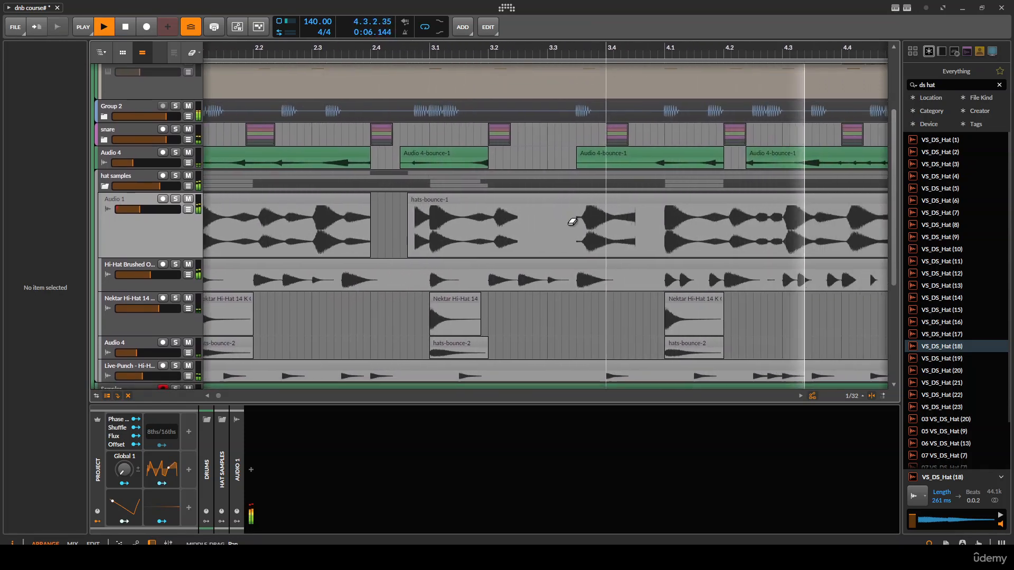
Fold the hat samples group, stop playback, and select the Sampler track holding the Sampler-bounce-1 clip.
{"action": "scroll", "coordinate": [571, 221], "scroll_direction": "down", "scroll_amount": 1}
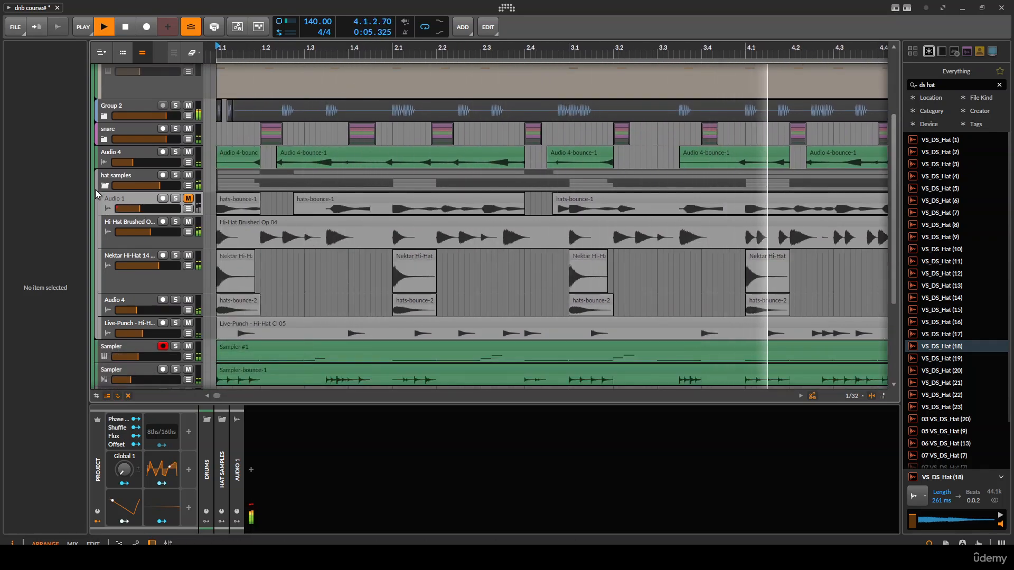
{"action": "key", "text": "Left"}
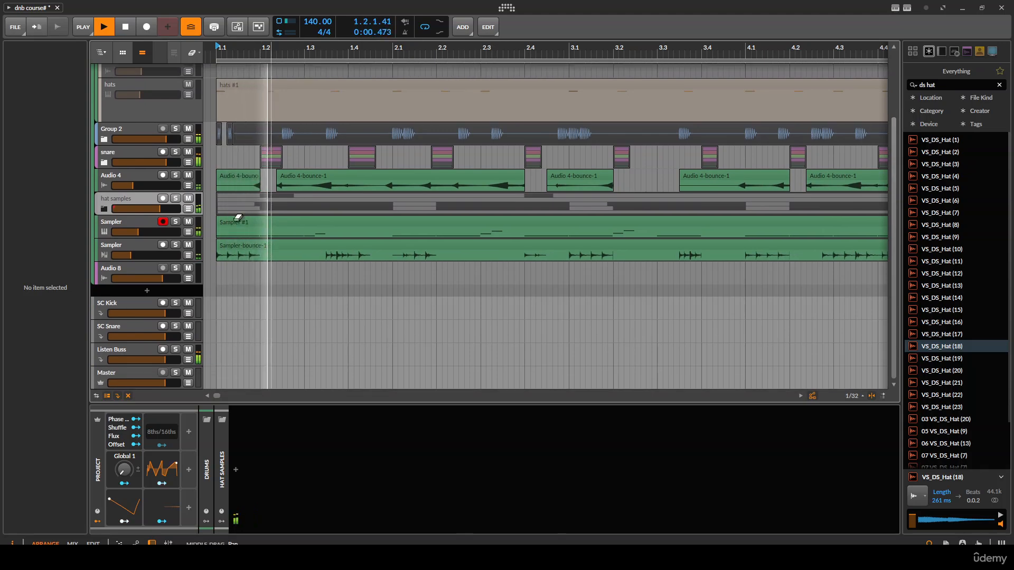
{"action": "key", "text": "space"}
{"action": "left_click", "coordinate": [113, 255]}
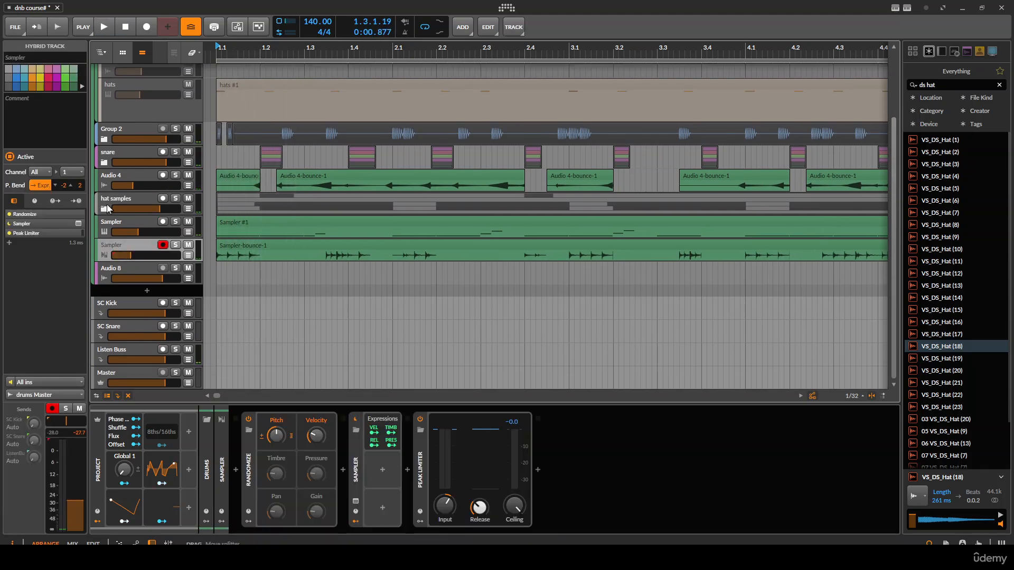
{"action": "scroll", "coordinate": [294, 159], "scroll_direction": "down", "scroll_amount": 2}
{"action": "scroll", "coordinate": [307, 156], "scroll_direction": "up", "scroll_amount": 3}
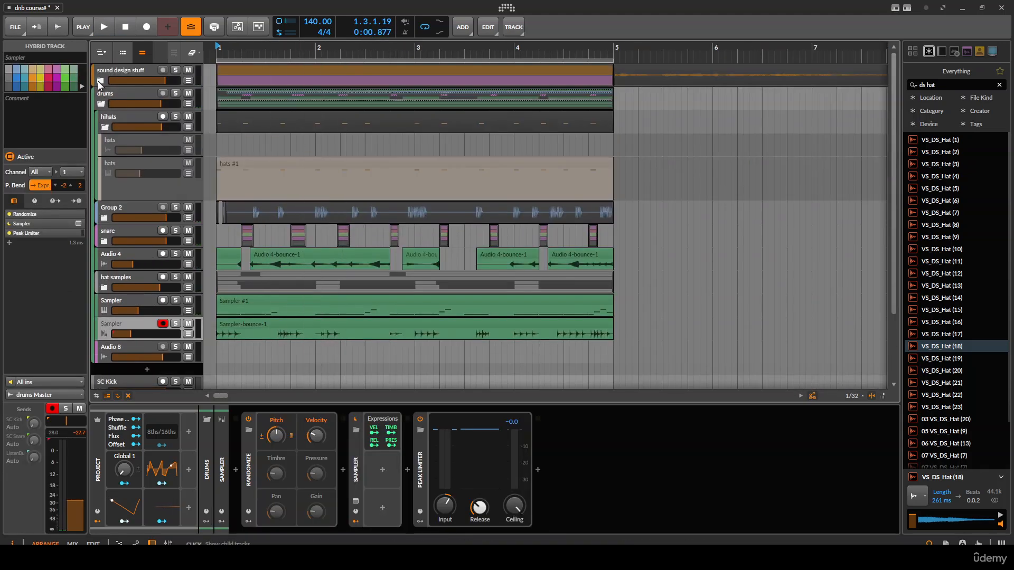
Unfold the sound design stuff group and scan the Audio 1 recording's waveform for quiet, percussive passages.
{"action": "left_click", "coordinate": [100, 81]}
{"action": "scroll", "coordinate": [385, 129], "scroll_direction": "down", "scroll_amount": 5}
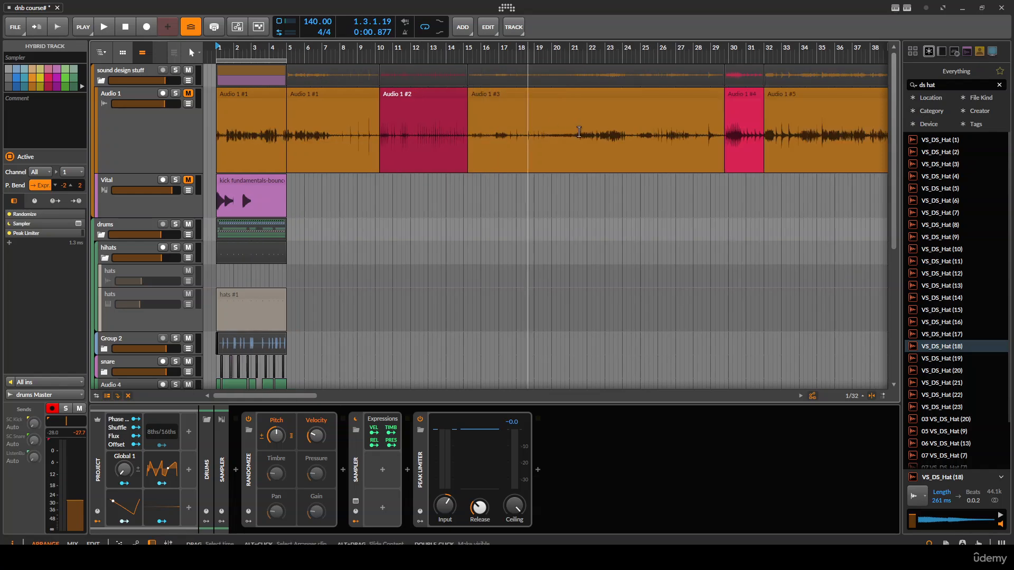
{"action": "scroll", "coordinate": [464, 154], "scroll_direction": "up", "scroll_amount": 3}
{"action": "scroll", "coordinate": [464, 154], "scroll_direction": "right", "scroll_amount": 2}
{"action": "left_click", "coordinate": [418, 136]}
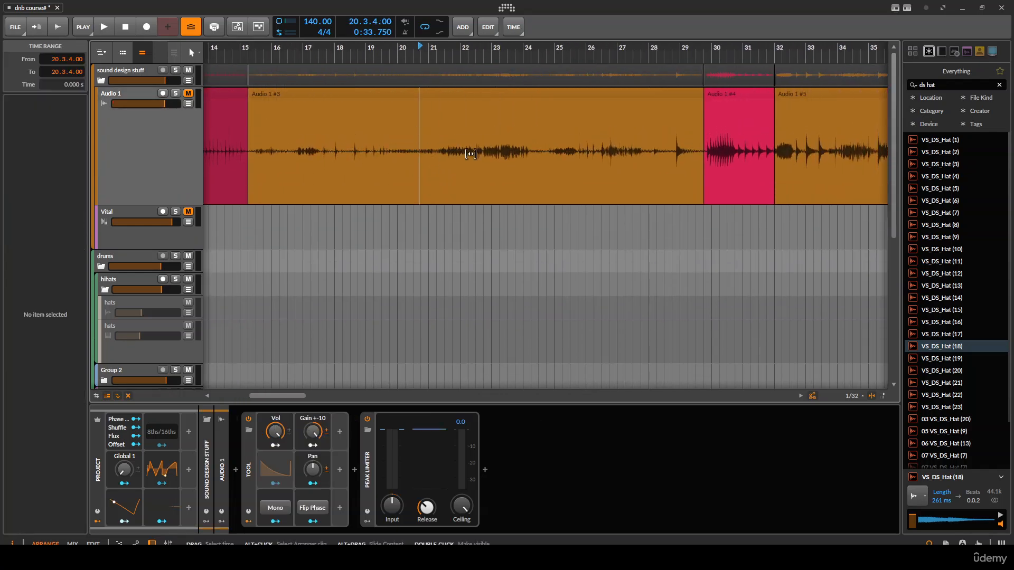
{"action": "scroll", "coordinate": [471, 153], "scroll_direction": "down", "scroll_amount": 4}
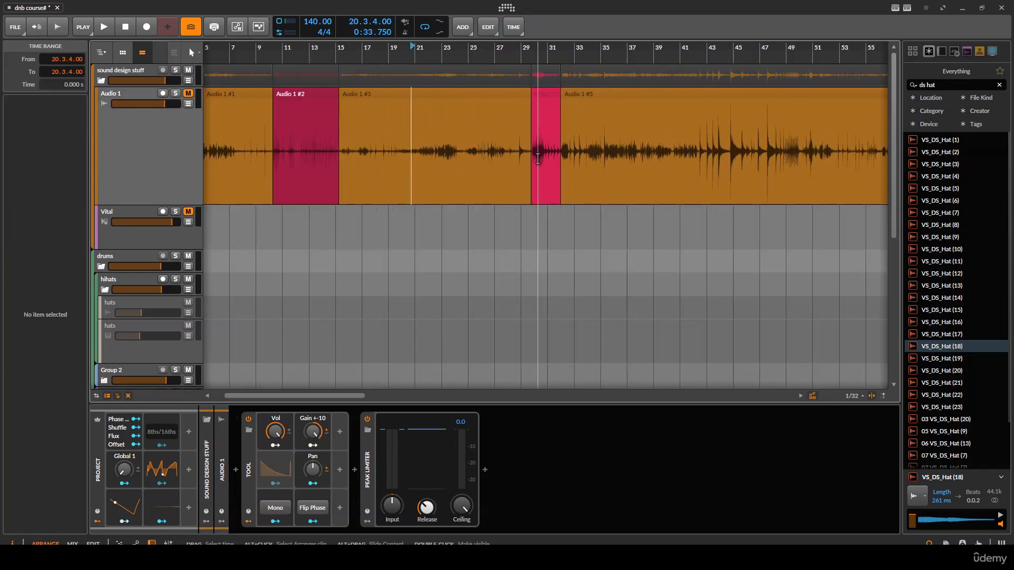
{"action": "scroll", "coordinate": [538, 158], "scroll_direction": "right", "scroll_amount": 5}
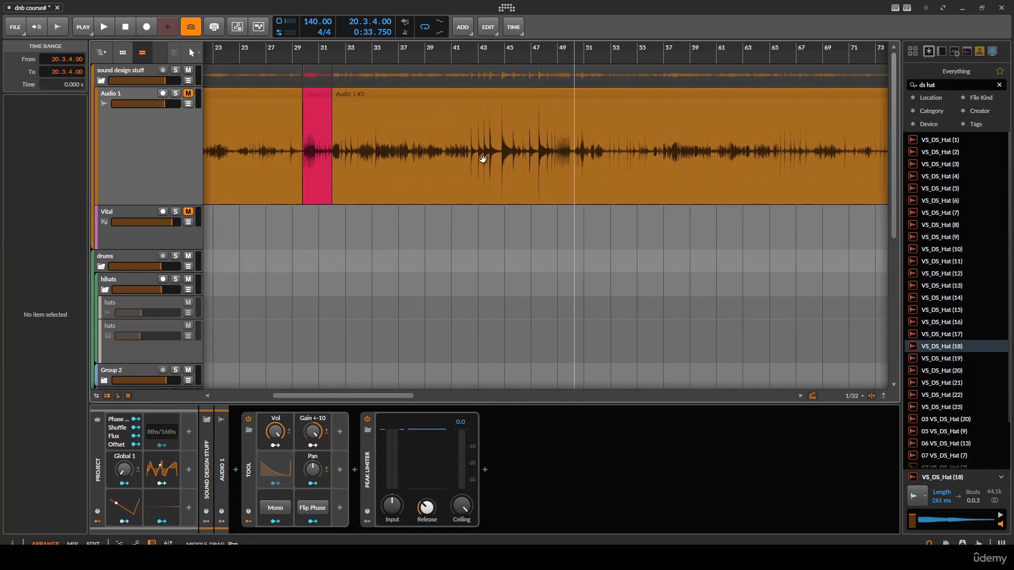
{"action": "scroll", "coordinate": [465, 156], "scroll_direction": "right", "scroll_amount": 4}
{"action": "scroll", "coordinate": [453, 155], "scroll_direction": "down", "scroll_amount": 4}
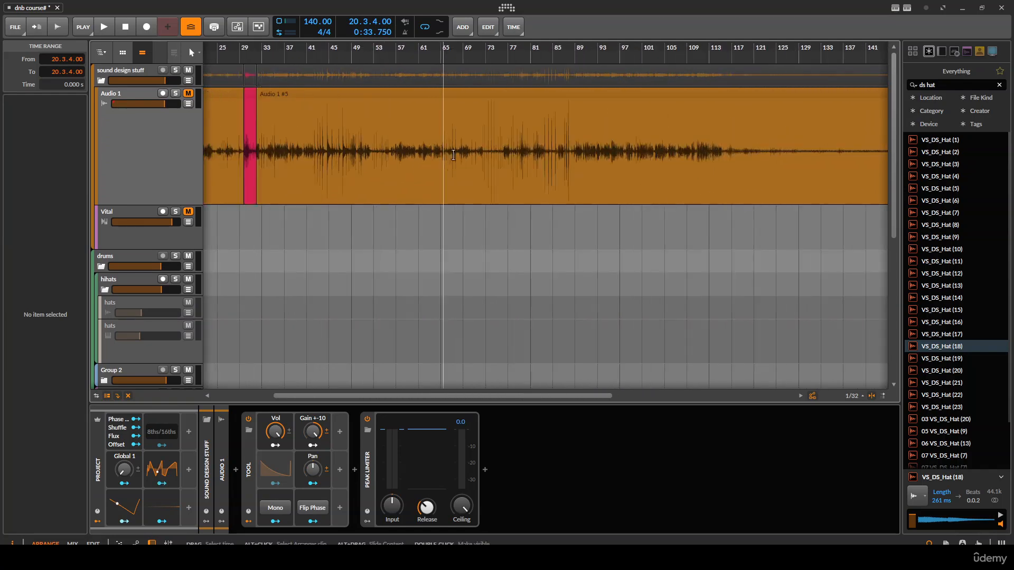
Solo Audio 1 and audition passages around bars 82, 63, 67 and 20 for usable hat-like texture.
{"action": "scroll", "coordinate": [541, 151], "scroll_direction": "up", "scroll_amount": 3}
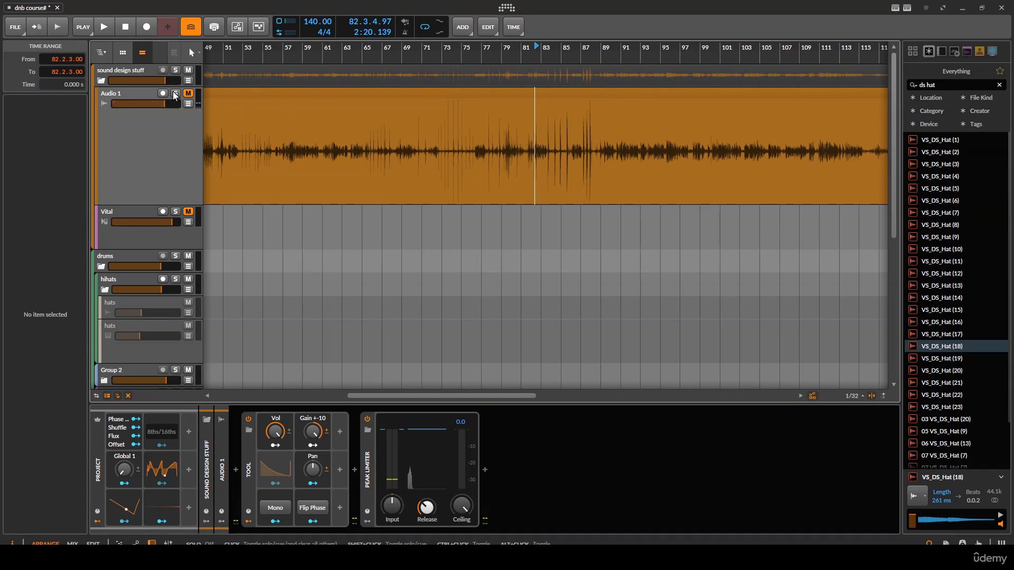
{"action": "scroll", "coordinate": [389, 141], "scroll_direction": "up", "scroll_amount": 3}
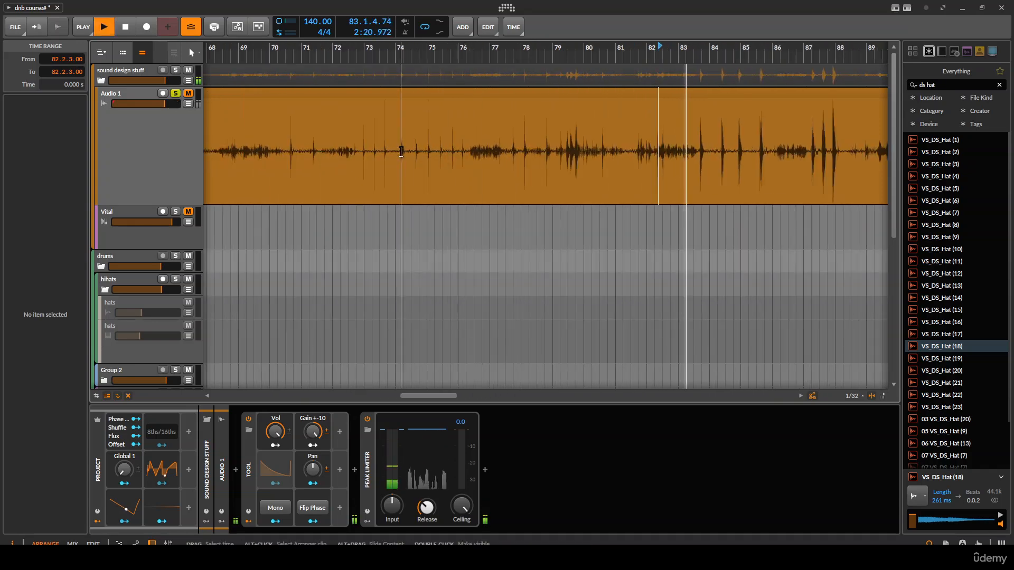
{"action": "left_click", "coordinate": [547, 143]}
{"action": "scroll", "coordinate": [389, 141], "scroll_direction": "up", "scroll_amount": 3}
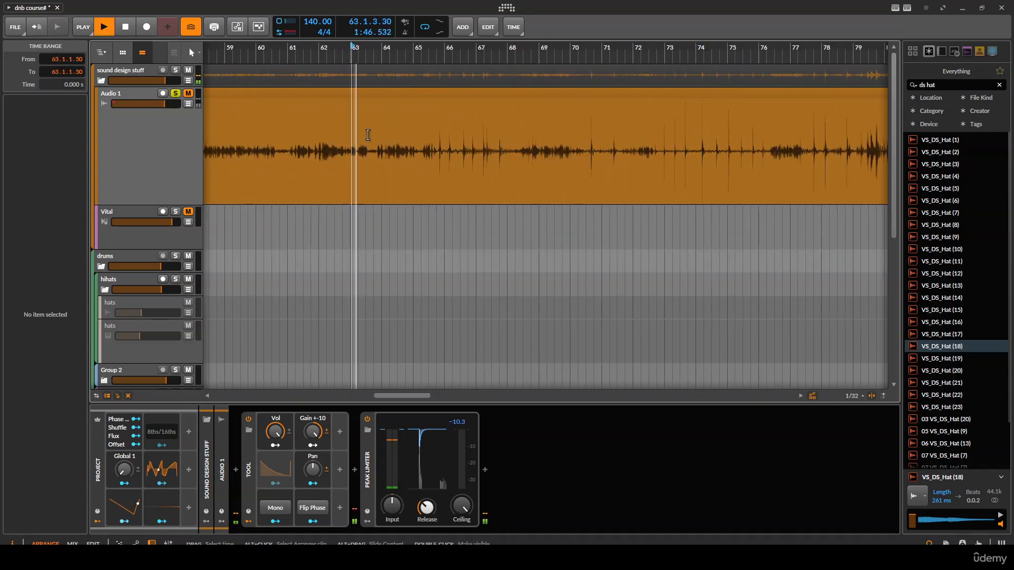
{"action": "scroll", "coordinate": [503, 147], "scroll_direction": "down", "scroll_amount": 5}
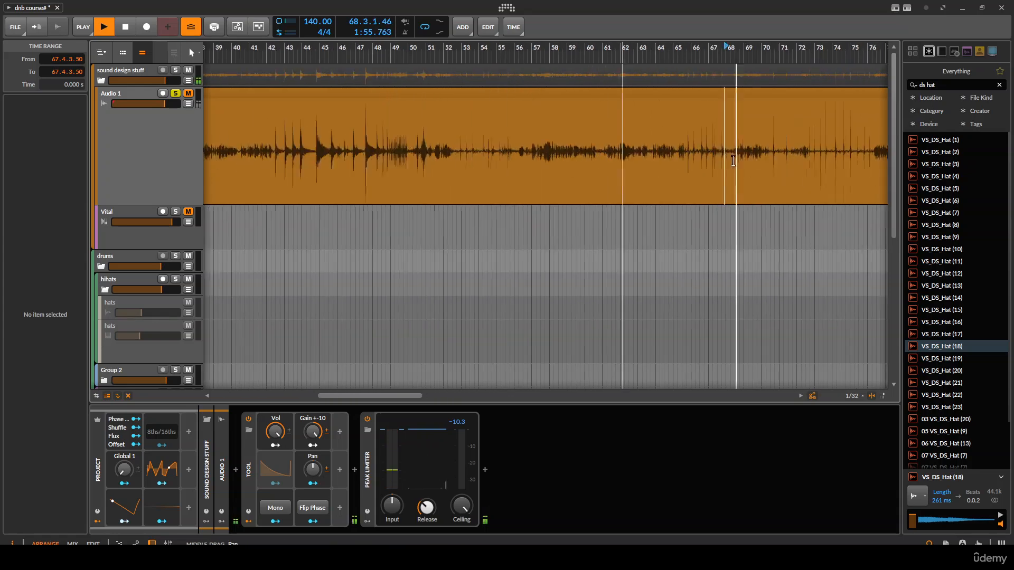
{"action": "scroll", "coordinate": [375, 146], "scroll_direction": "left", "scroll_amount": 5}
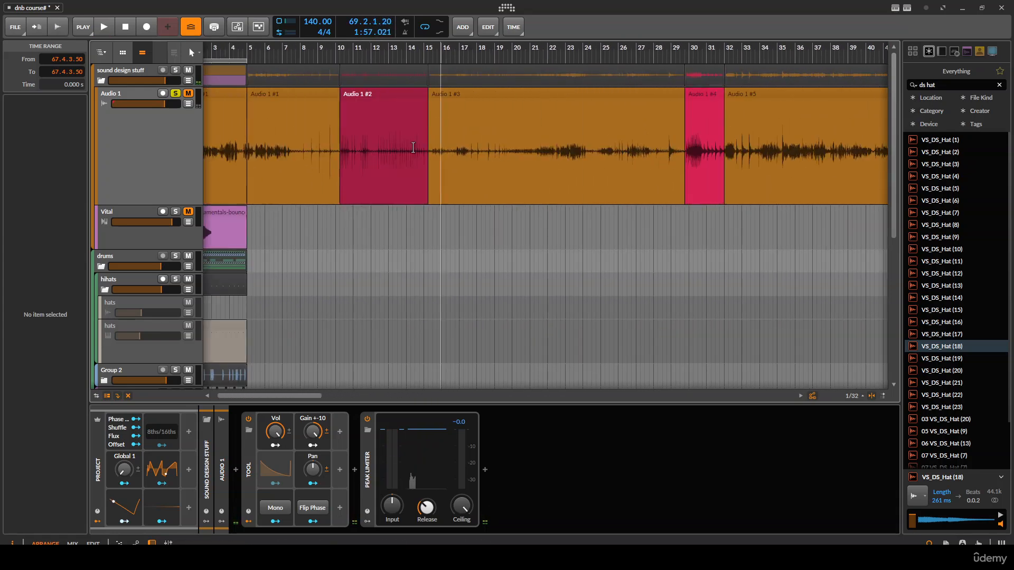
{"action": "scroll", "coordinate": [514, 136], "scroll_direction": "up", "scroll_amount": 3}
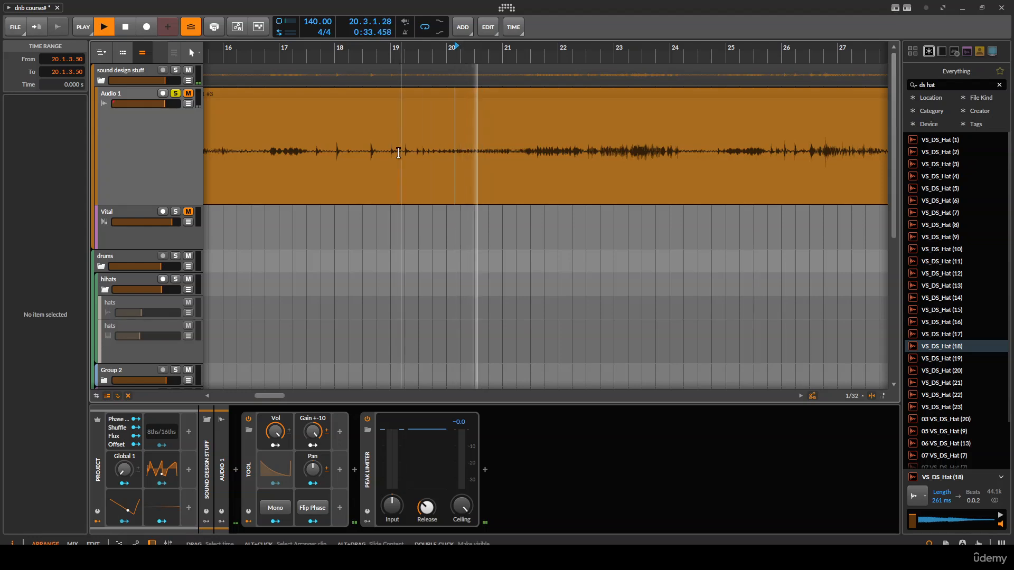
Stop playback and split the Audio 1 section from 19.2.3.50 to 21.1.4.00 into its own clip.
{"action": "left_click_drag", "start_coordinate": [414, 148], "coordinate": [534, 153]}
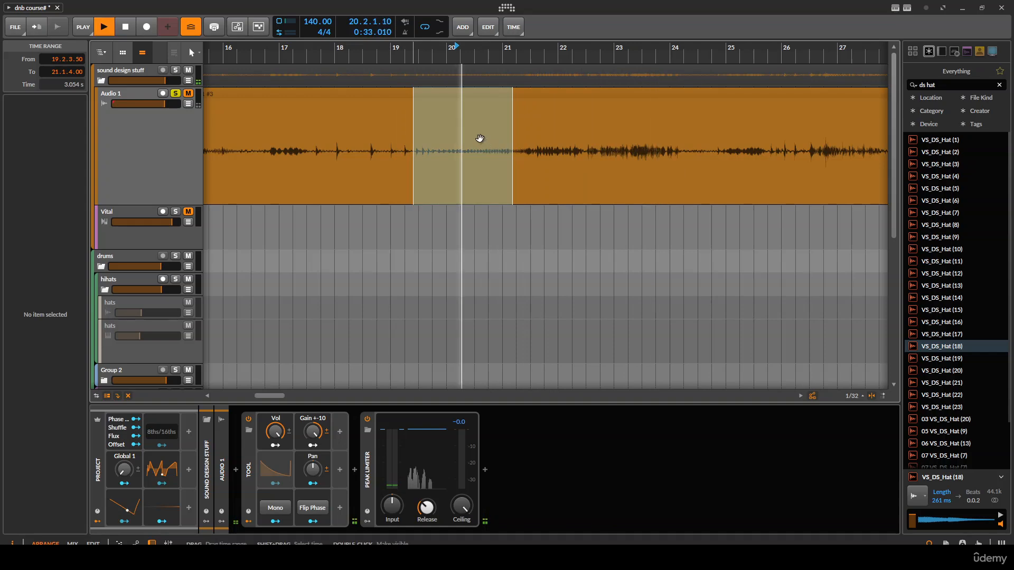
{"action": "key", "text": "space"}
{"action": "scroll", "coordinate": [464, 136], "scroll_direction": "down", "scroll_amount": 2}
{"action": "key", "text": "ctrl+e"}
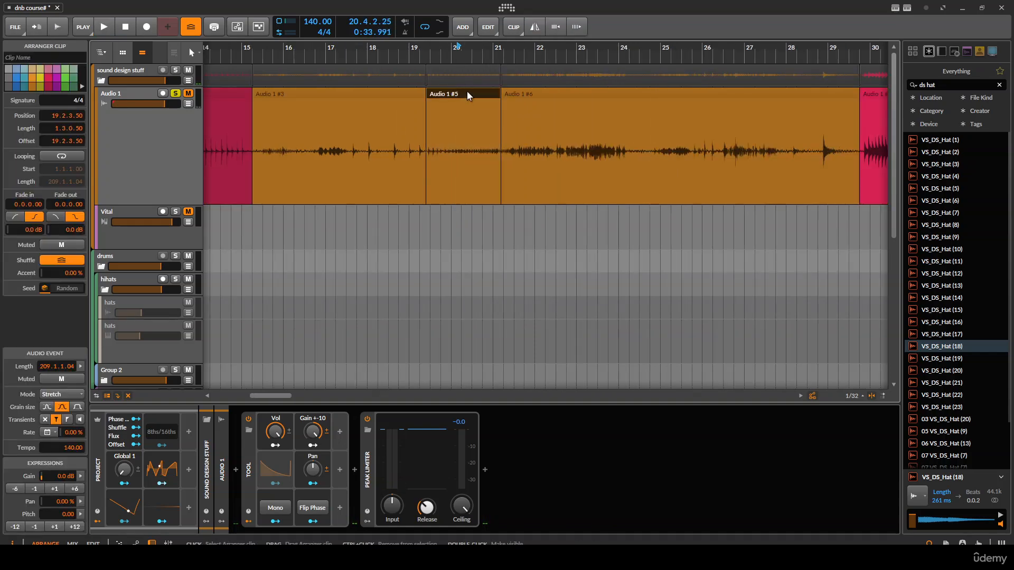
Copy the split-off section onto a new audio track below Audio 8 in the drums group, near the start of bar 1.
{"action": "left_click_drag", "start_coordinate": [442, 189], "coordinate": [501, 74]}
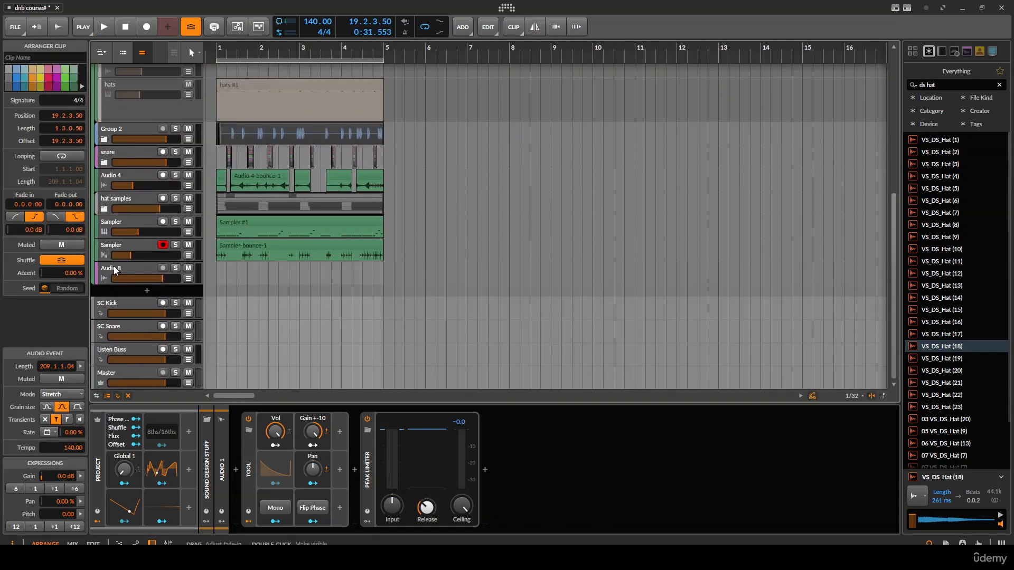
{"action": "key", "text": "ctrl+t"}
{"action": "left_click", "coordinate": [218, 305]}
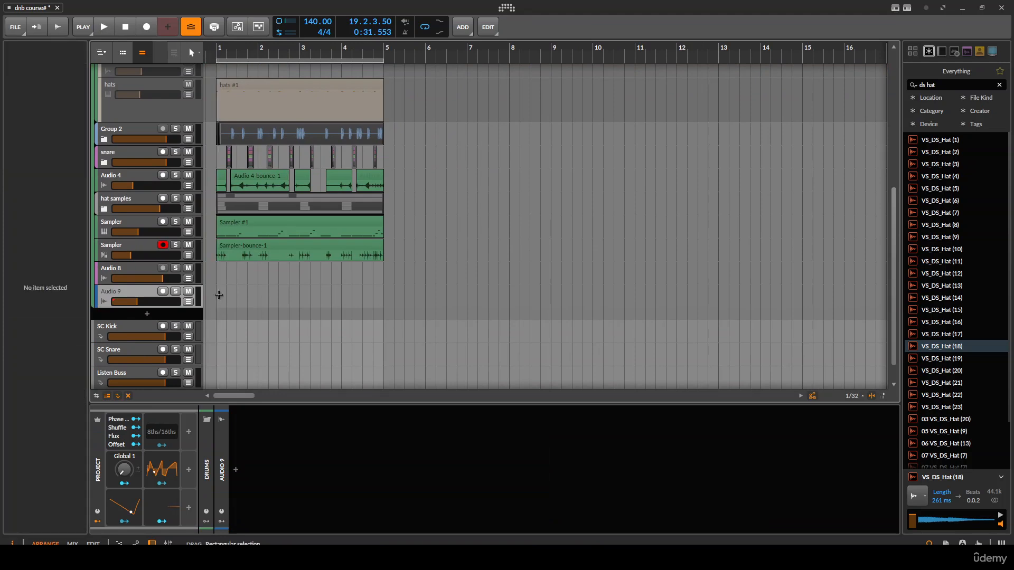
{"action": "key", "text": "ctrl+v"}
{"action": "key", "text": "z"}
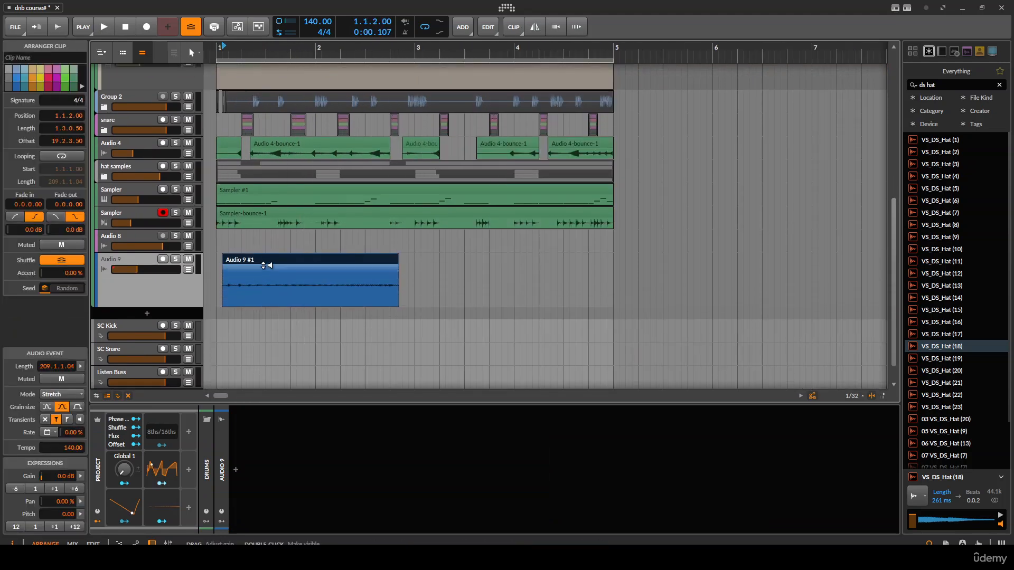
Trim the start of the Audio 9 clip to its first transient and align it to 1.1.1.00.
{"action": "scroll", "coordinate": [227, 285], "scroll_direction": "up", "scroll_amount": 5}
{"action": "left_click", "coordinate": [232, 278]}
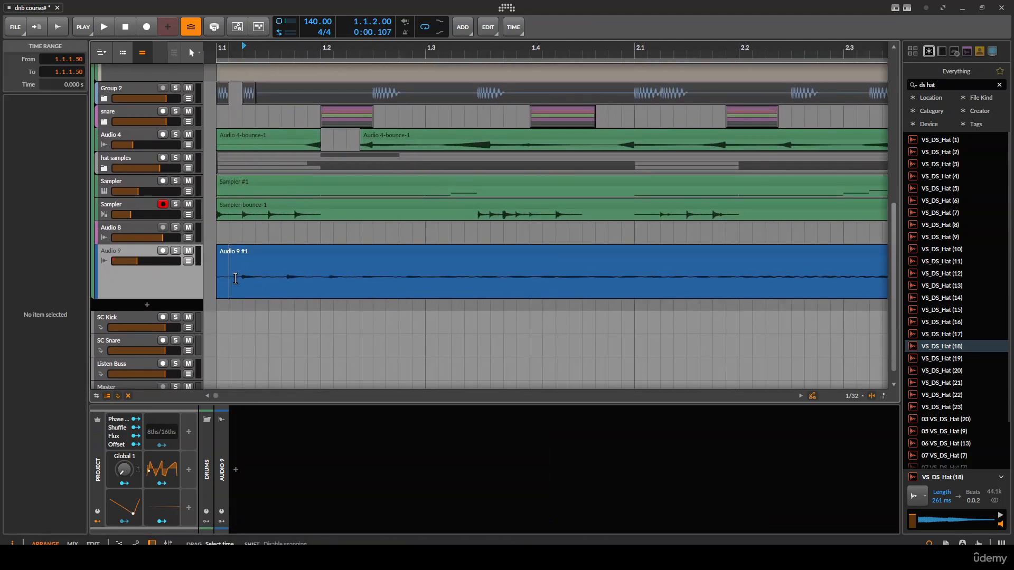
{"action": "left_click", "coordinate": [256, 259]}
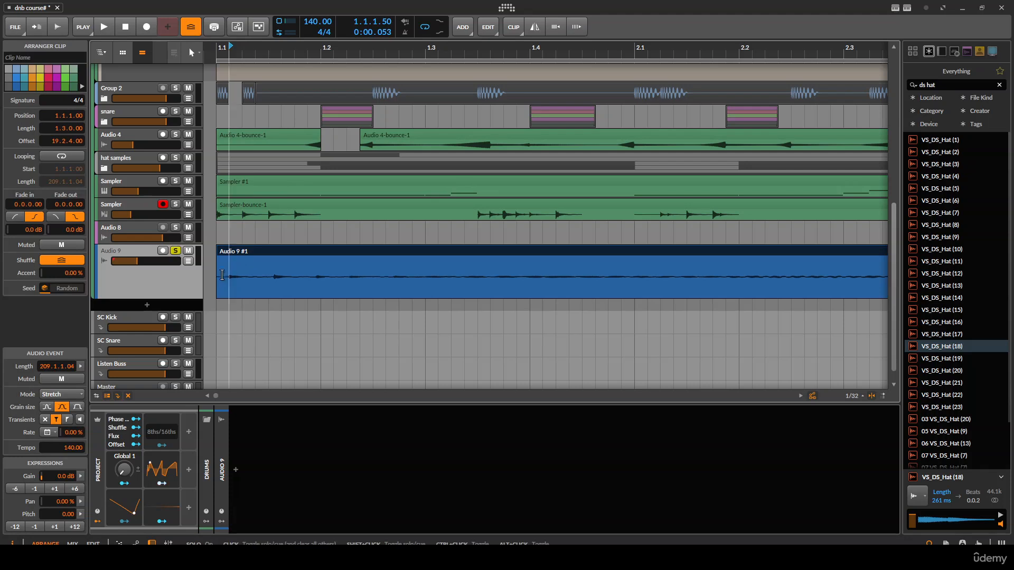
{"action": "left_click", "coordinate": [225, 278]}
{"action": "left_click", "coordinate": [254, 252]}
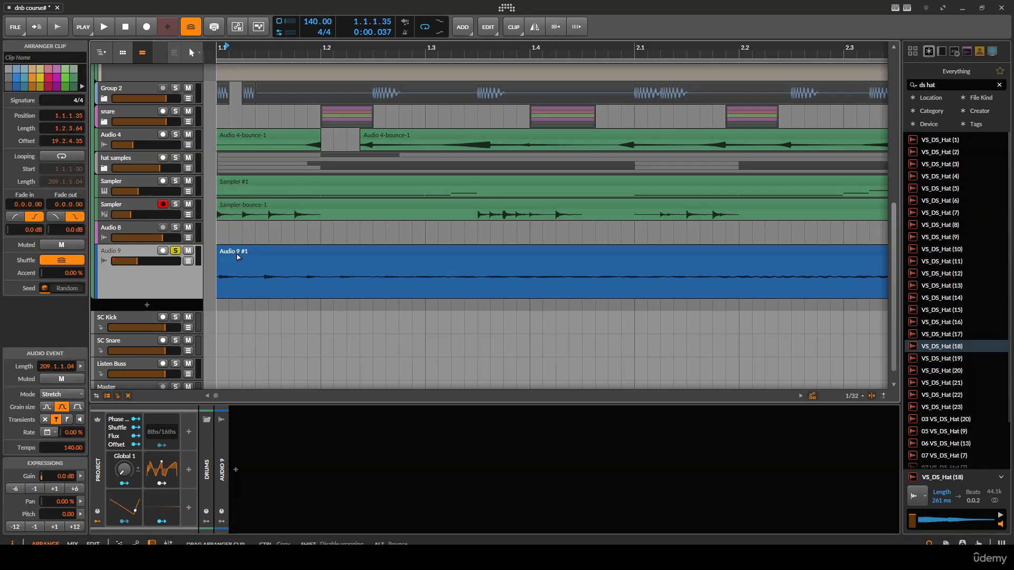
{"action": "scroll", "coordinate": [260, 250], "scroll_direction": "down", "scroll_amount": 3}
Raise the Audio 9 track's volume, normalize its clip, and audition it in solo.
{"action": "key", "text": "space"}
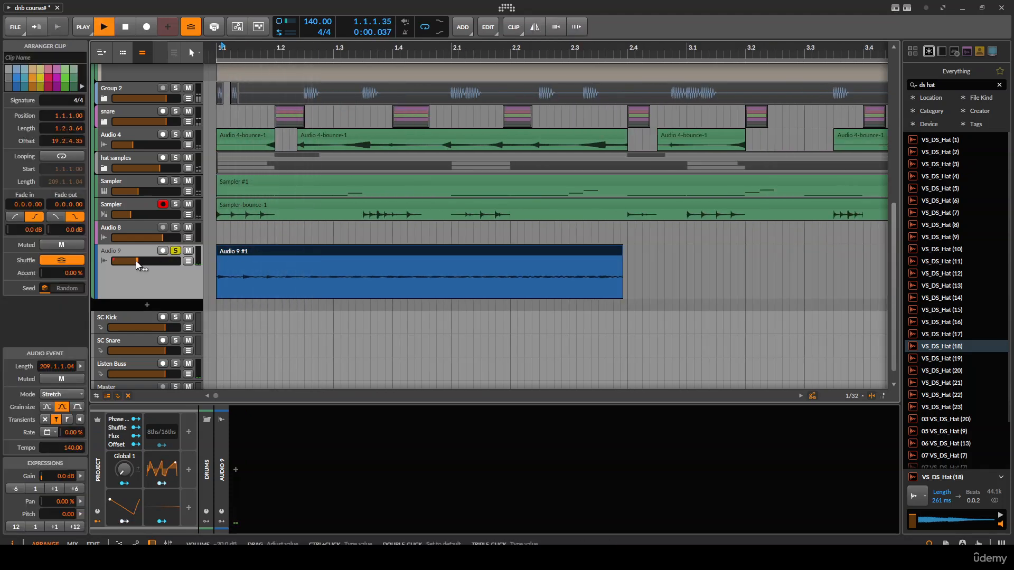
{"action": "left_click_drag", "start_coordinate": [138, 261], "coordinate": [175, 261]}
{"action": "left_click", "coordinate": [175, 251]}
{"action": "key", "text": "space"}
{"action": "right_click", "coordinate": [268, 255]}
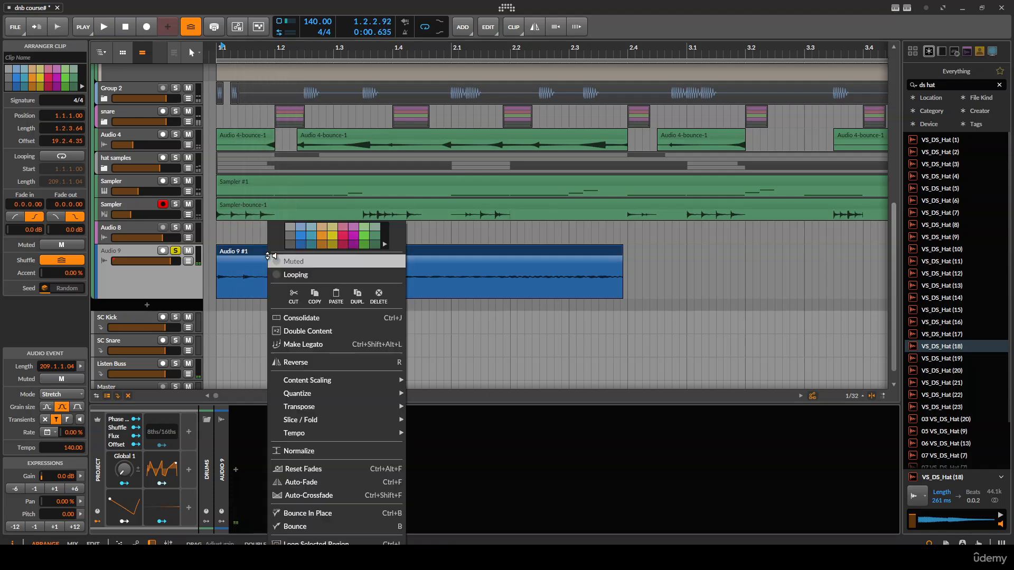
{"action": "left_click", "coordinate": [345, 452]}
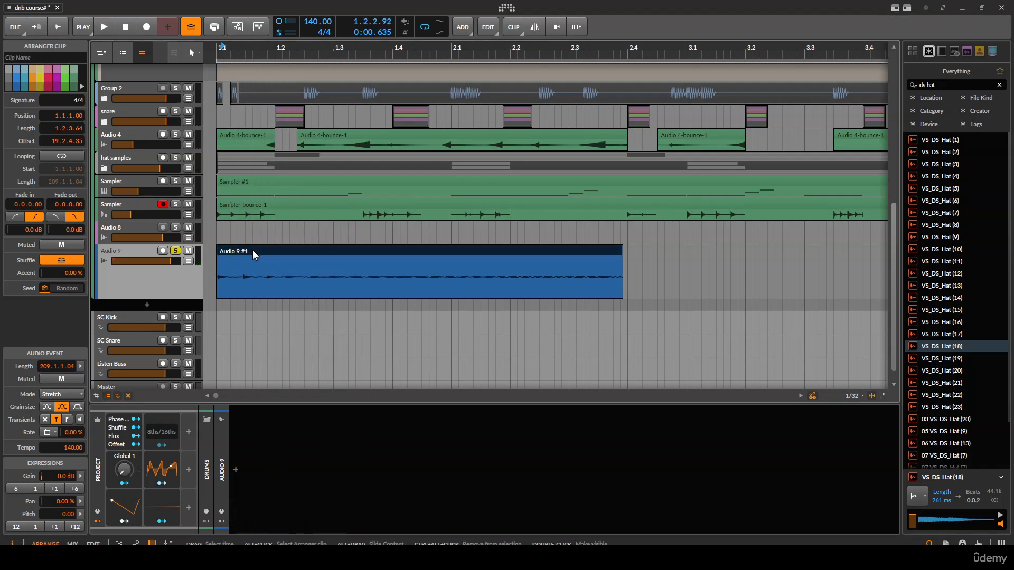
{"action": "key", "text": "space"}
{"action": "key", "text": "space"}
{"action": "key", "text": "space"}
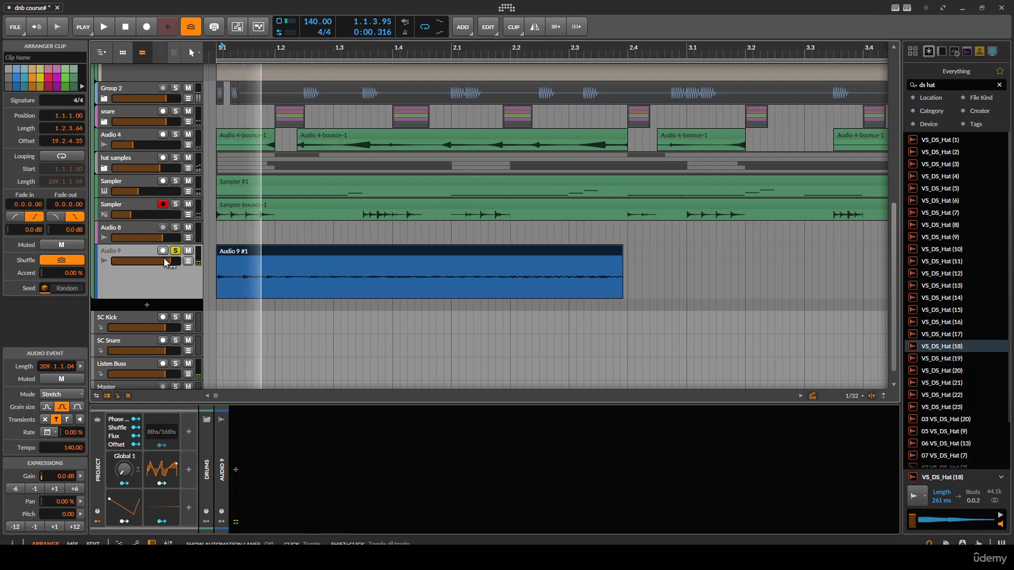
{"action": "key", "text": "space"}
Bounce the Audio 9 clip in place and normalize the bounce, repeating the process to bring its level up.
{"action": "key", "text": "ctrl+b"}
{"action": "right_click", "coordinate": [268, 252]}
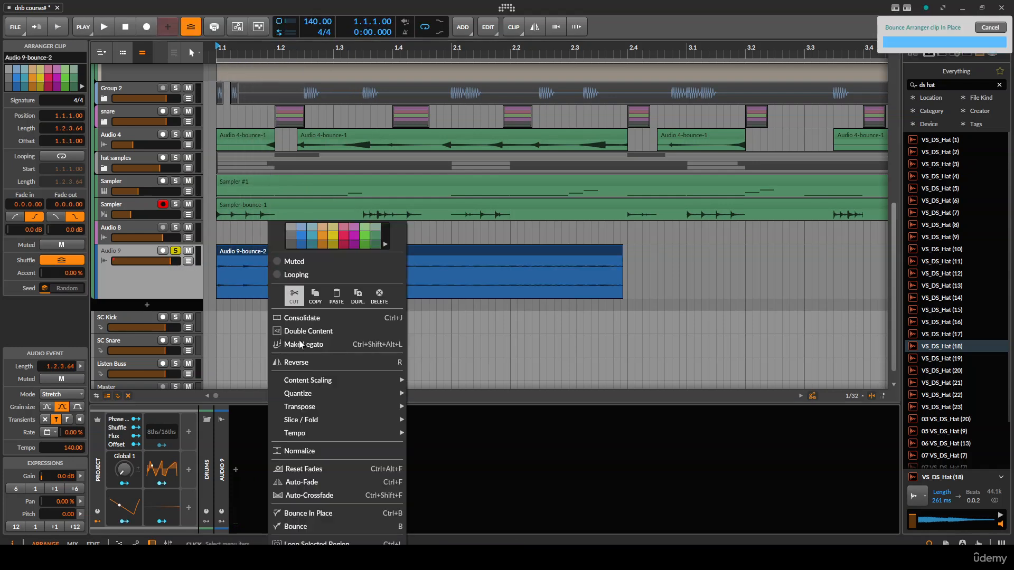
{"action": "left_click", "coordinate": [323, 452]}
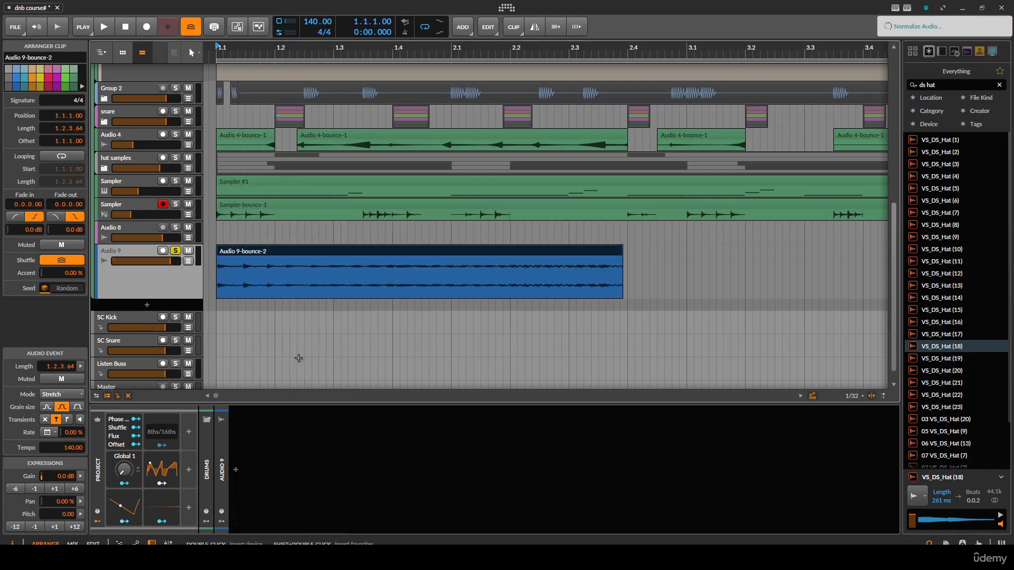
{"action": "right_click", "coordinate": [281, 252]}
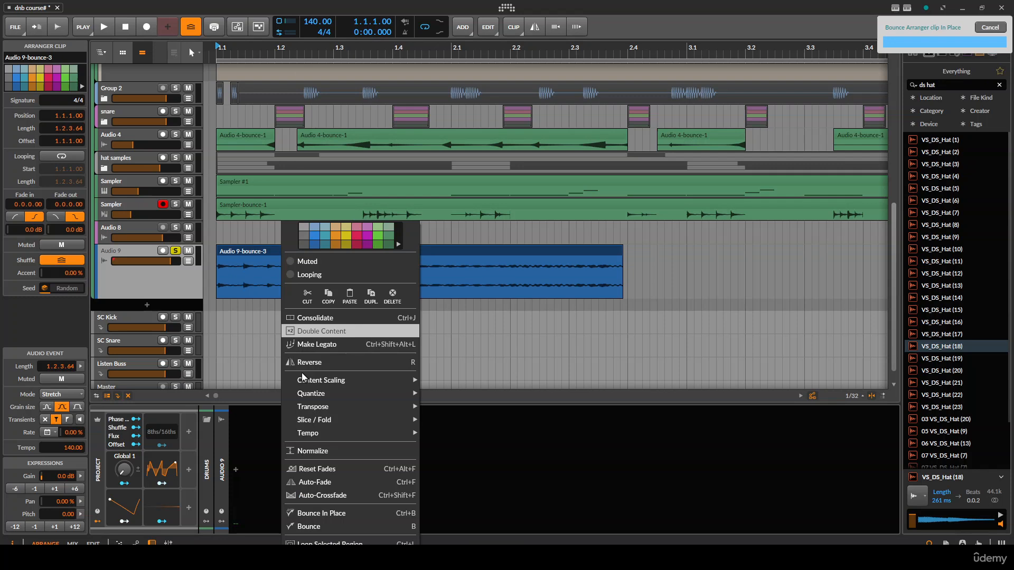
Normalize the bounced clip on the Audio 9 track and audition it.
{"action": "left_click", "coordinate": [328, 451]}
{"action": "scroll", "coordinate": [231, 266], "scroll_direction": "up", "scroll_amount": 2}
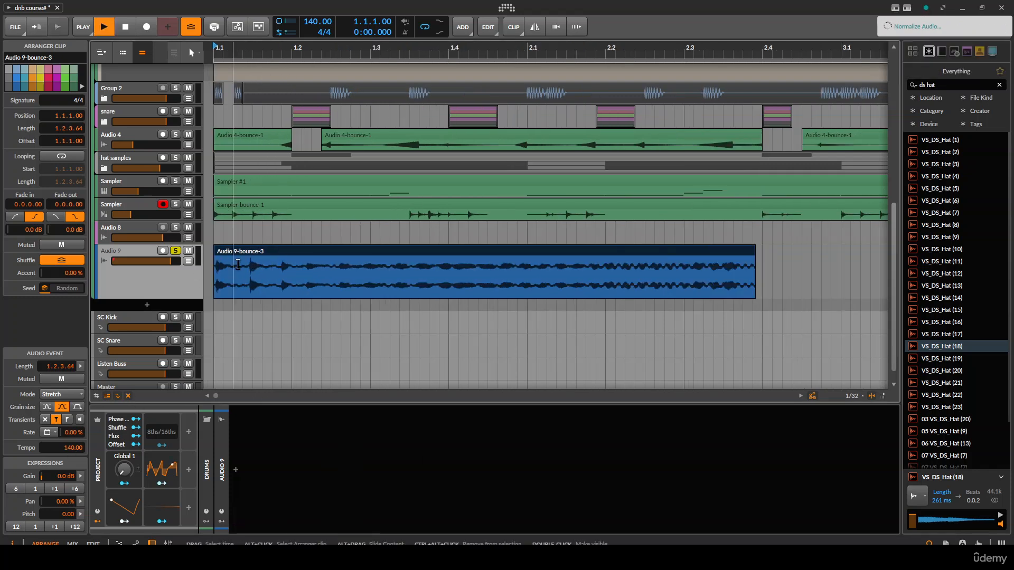
{"action": "key", "text": "space"}
{"action": "key", "text": "space"}
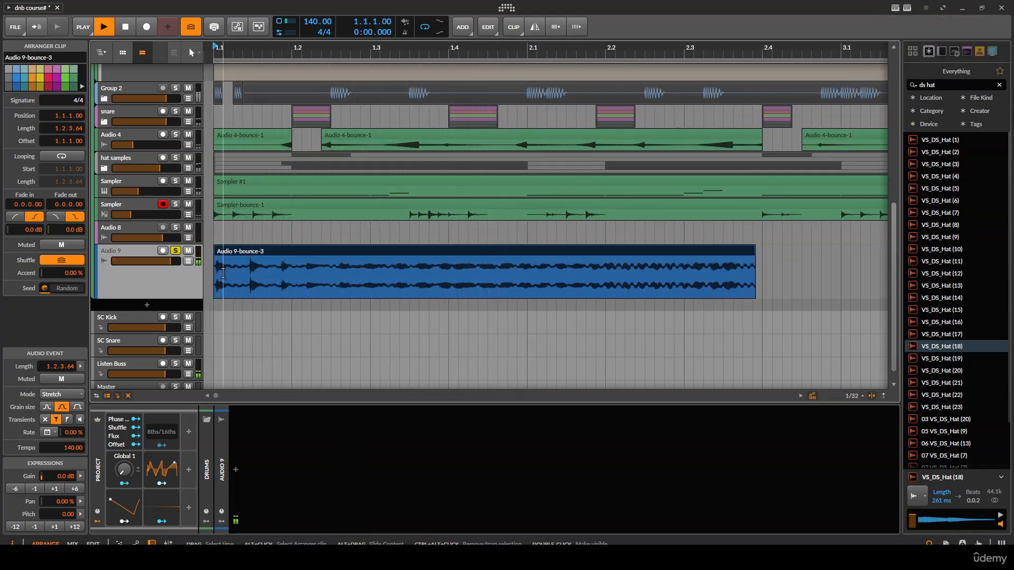
Trim the start of the Audio 9 clip so its first hit lands on 1.1.1.00, and play it back.
{"action": "scroll", "coordinate": [233, 261], "scroll_direction": "up", "scroll_amount": 3}
{"action": "left_click_drag", "start_coordinate": [225, 266], "coordinate": [218, 265]}
{"action": "left_click", "coordinate": [239, 244]}
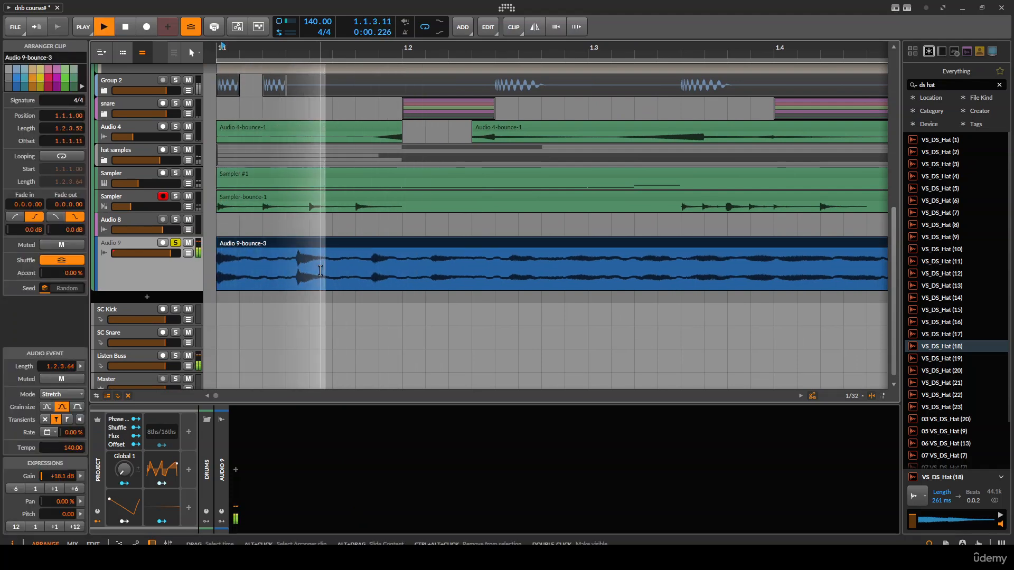
{"action": "scroll", "coordinate": [320, 271], "scroll_direction": "down", "scroll_amount": 1}
{"action": "key", "text": "space"}
{"action": "scroll", "coordinate": [306, 269], "scroll_direction": "up", "scroll_amount": 1}
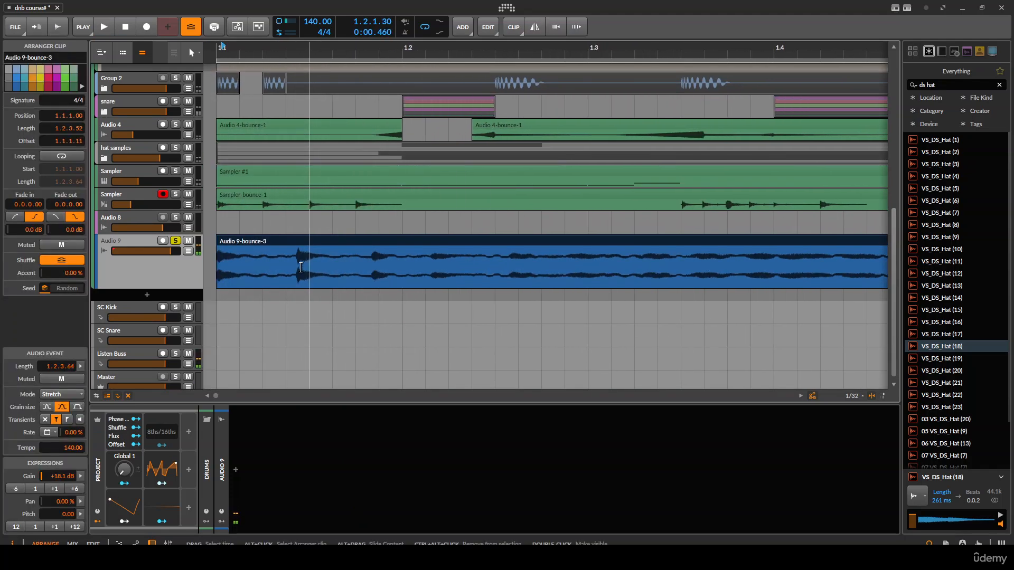
Split the Audio 9 clip at its second hit, place that hit on 1.1.3.00, and play the result.
{"action": "key", "text": "ctrl+e"}
{"action": "mouse_move", "coordinate": [318, 241]}
{"action": "left_mouse_down"}
{"action": "mouse_move", "coordinate": [332, 241]}
{"action": "mouse_move", "coordinate": [310, 248]}
{"action": "left_mouse_up"}
{"action": "left_click", "coordinate": [294, 241]}
{"action": "key", "text": "space"}
{"action": "key", "text": "space"}
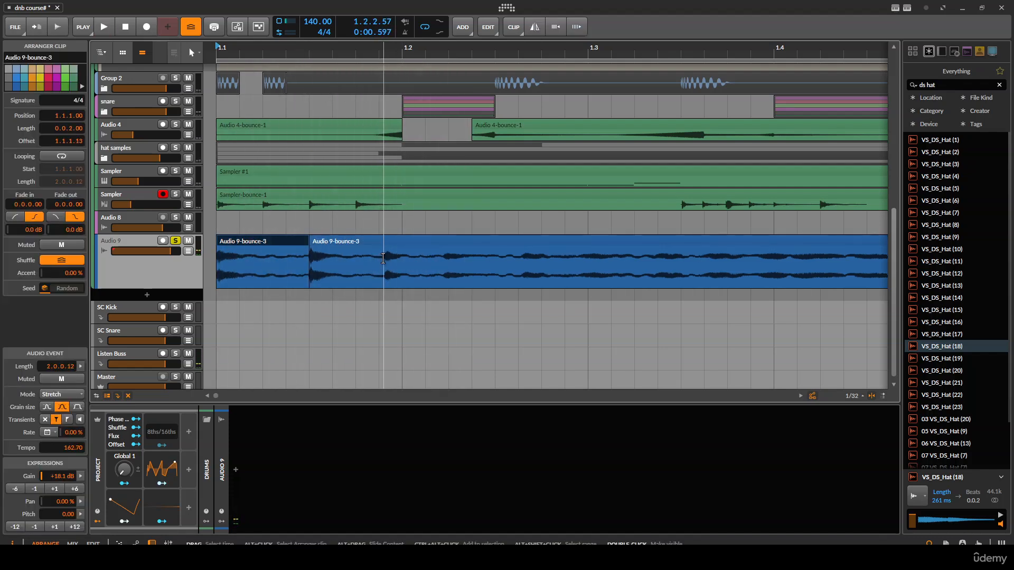
Split the Audio 9 clip at its third hit, align that hit with beat 1.2, and play from the start.
{"action": "left_click", "coordinate": [383, 258]}
{"action": "mouse_move", "coordinate": [395, 246]}
{"action": "left_mouse_down"}
{"action": "mouse_move", "coordinate": [405, 245]}
{"action": "mouse_move", "coordinate": [395, 242]}
{"action": "left_mouse_up"}
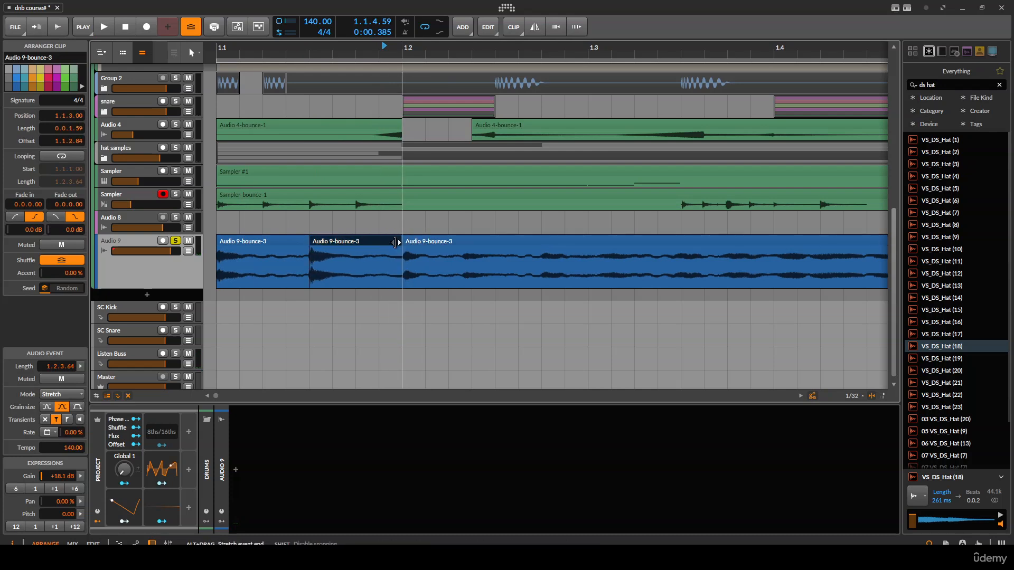
{"action": "left_click", "coordinate": [216, 257]}
{"action": "key", "text": "space"}
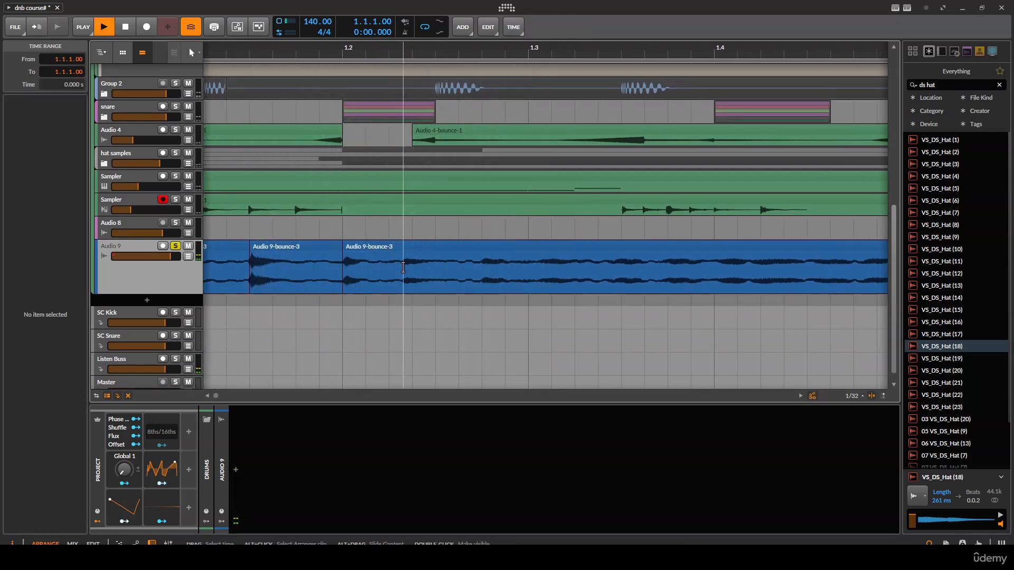
Stop at the remaining Audio 9 audio and split it at beat 1.3.
{"action": "left_click", "coordinate": [406, 270]}
{"action": "key", "text": "space"}
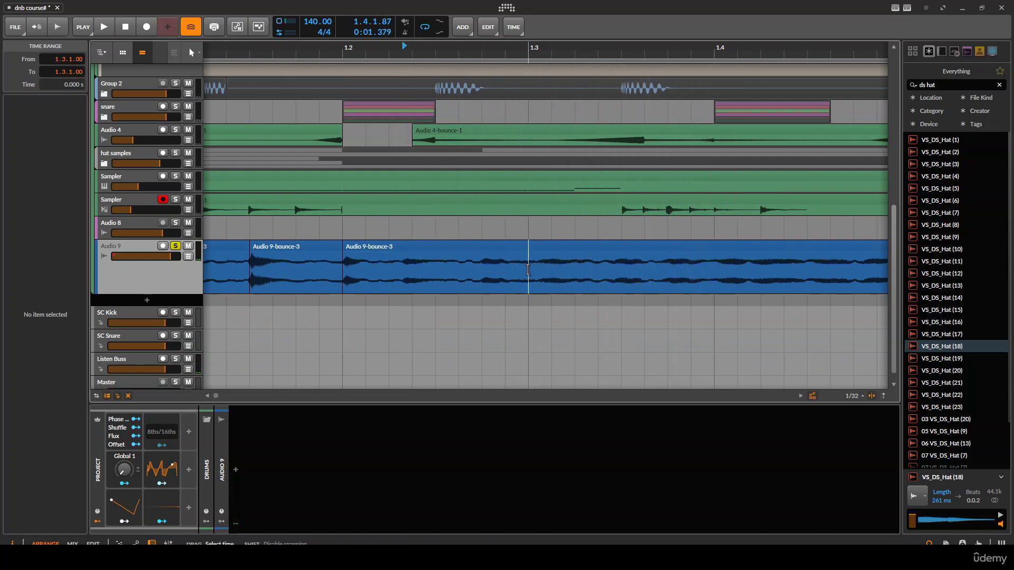
{"action": "key", "text": "ctrl+e"}
{"action": "left_click", "coordinate": [514, 247]}
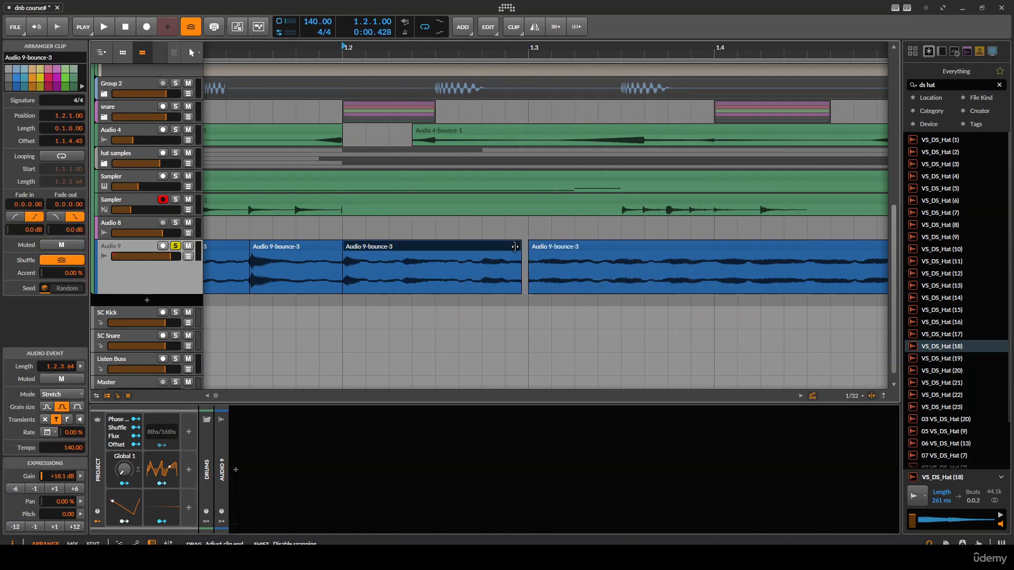
Split the slice after beat 1.2 at 1.2.2.32 and shift the new slice slightly later onto the grid.
{"action": "left_click", "coordinate": [403, 264]}
{"action": "key", "text": "ctrl+e"}
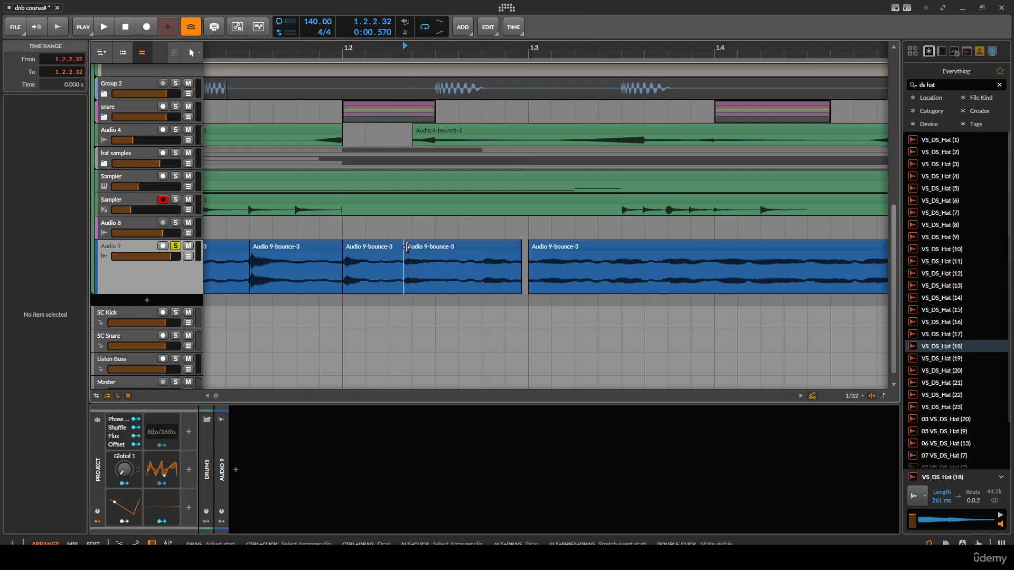
{"action": "left_click_drag", "start_coordinate": [413, 250], "coordinate": [426, 248]}
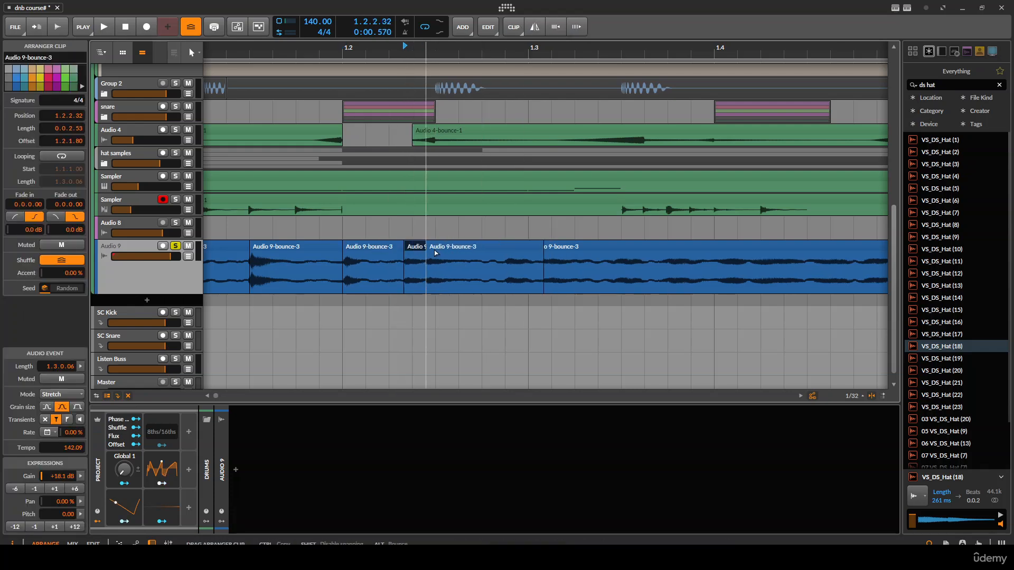
Split the slice before beat 1.3 at 1.2.4.19, place the new slice on 1.2.4.00, and close the gaps between slices.
{"action": "left_click", "coordinate": [490, 271]}
{"action": "key", "text": "ctrl+e"}
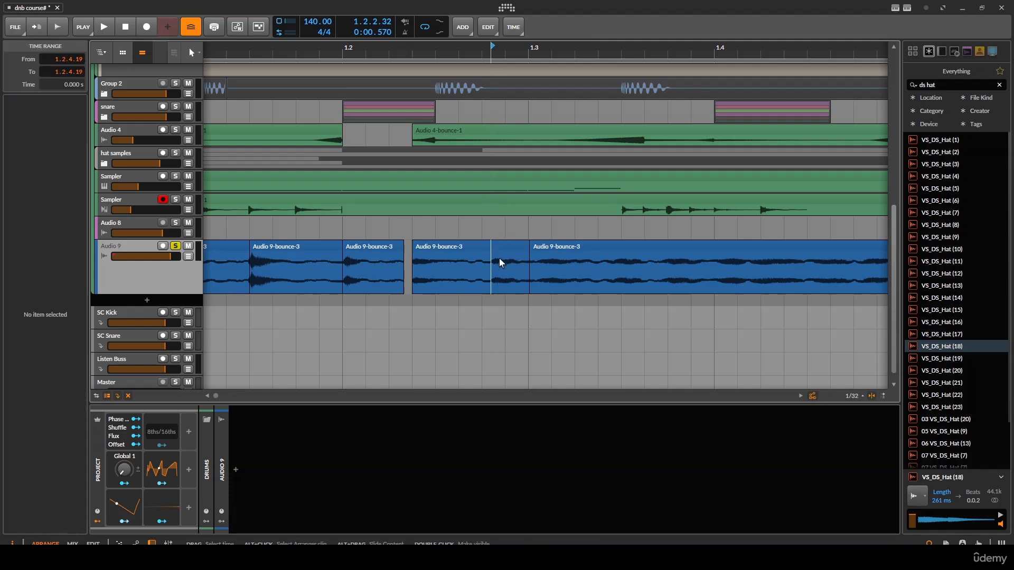
{"action": "left_click", "coordinate": [494, 248]}
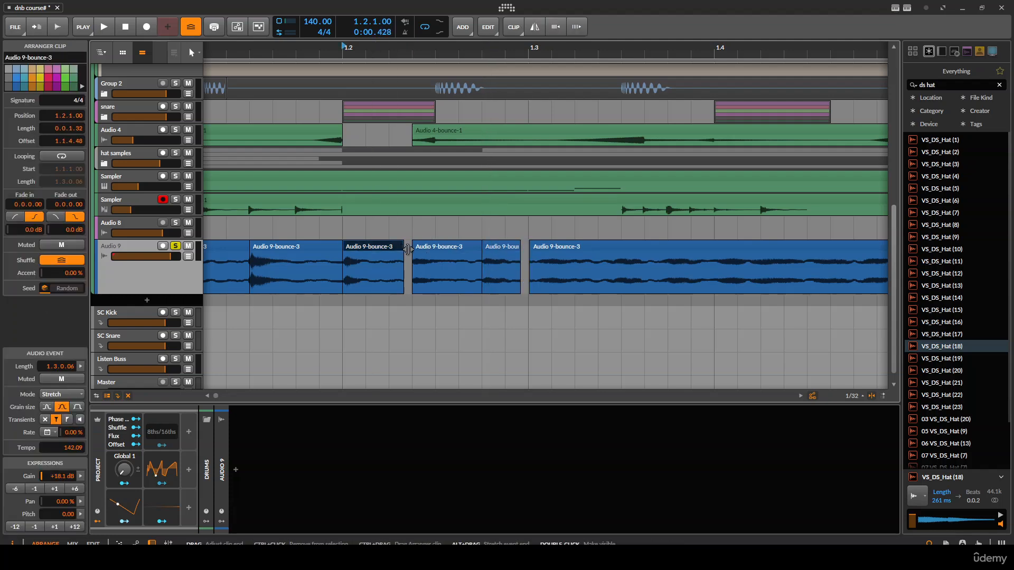
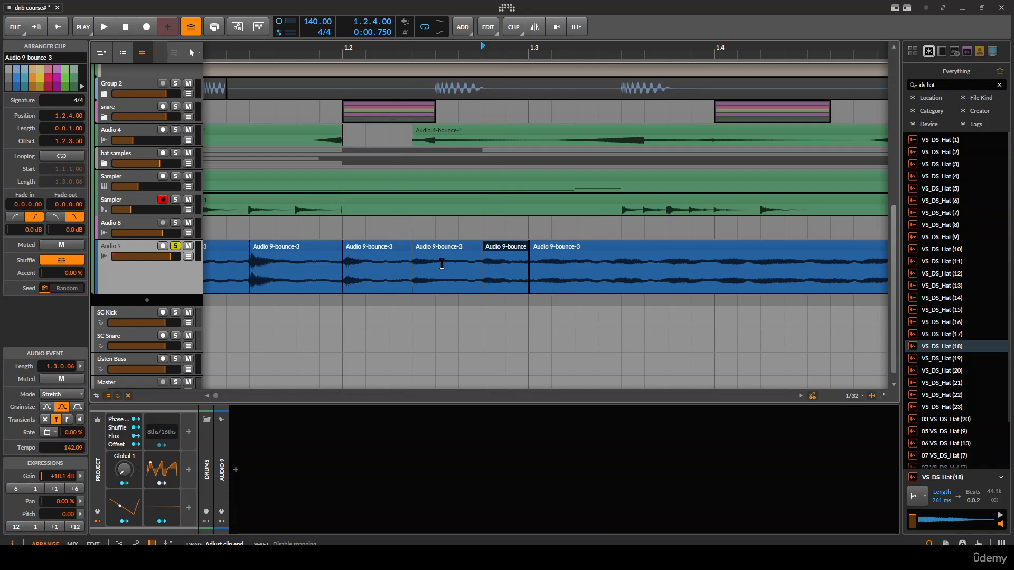
Select the first bar of Audio 9, from 1.1.1.00 to 2.1.1.00, and play it as a loop.
{"action": "scroll", "coordinate": [442, 263], "scroll_direction": "down", "scroll_amount": 3}
{"action": "scroll", "coordinate": [479, 255], "scroll_direction": "down", "scroll_amount": 1}
{"action": "left_click_drag", "start_coordinate": [212, 263], "coordinate": [644, 272]}
{"action": "key", "text": "space"}
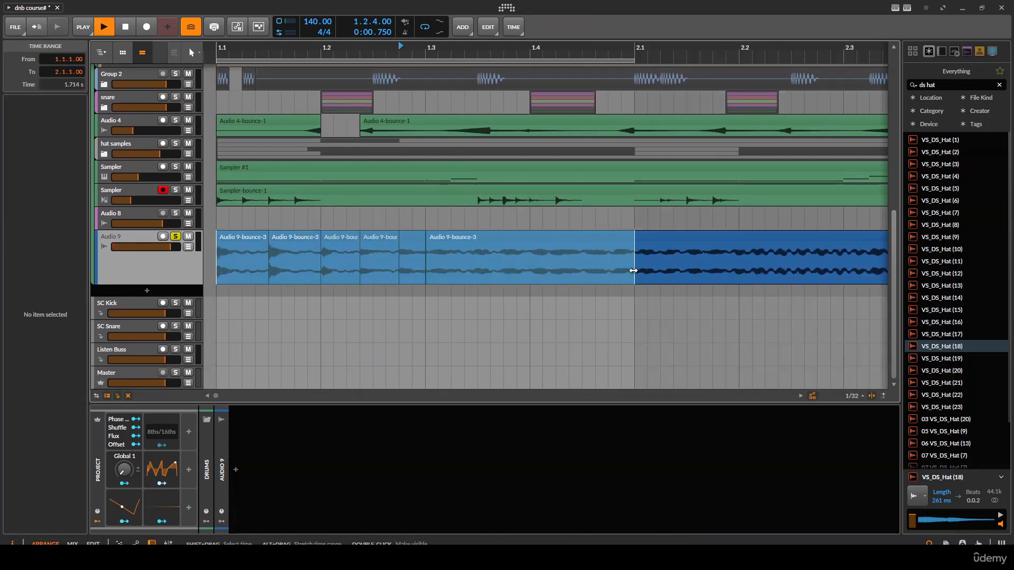
Compress the audio of the last Audio 9 slice and cut the clip off at 2.1.1.00.
{"action": "left_click", "coordinate": [458, 263]}
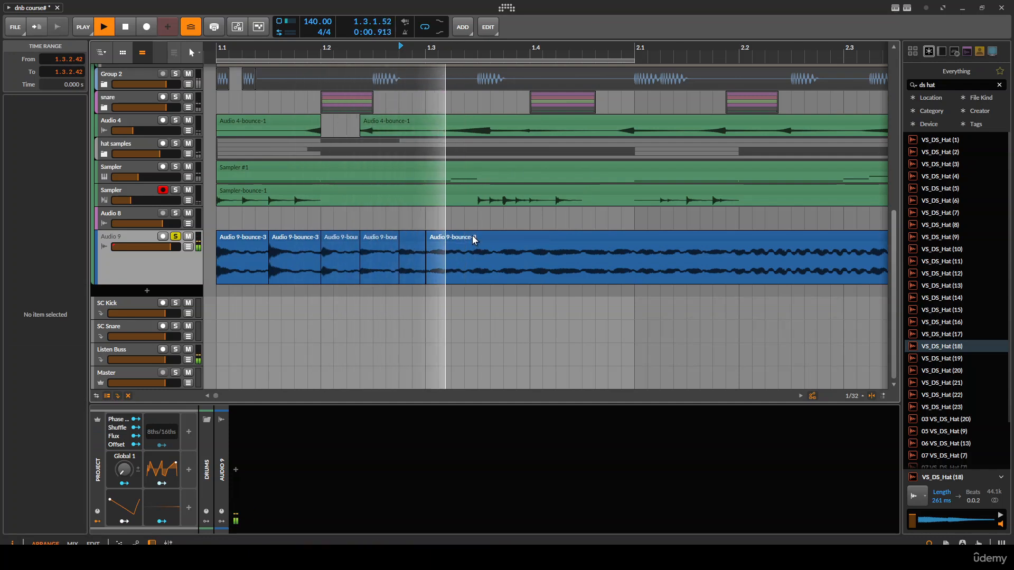
{"action": "left_click", "coordinate": [634, 257]}
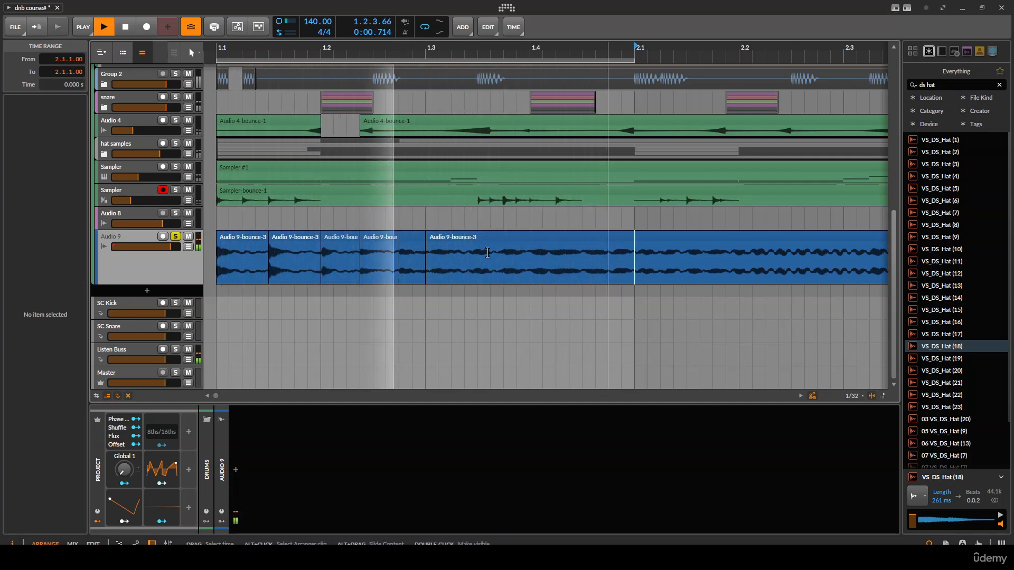
{"action": "left_click", "coordinate": [542, 260]}
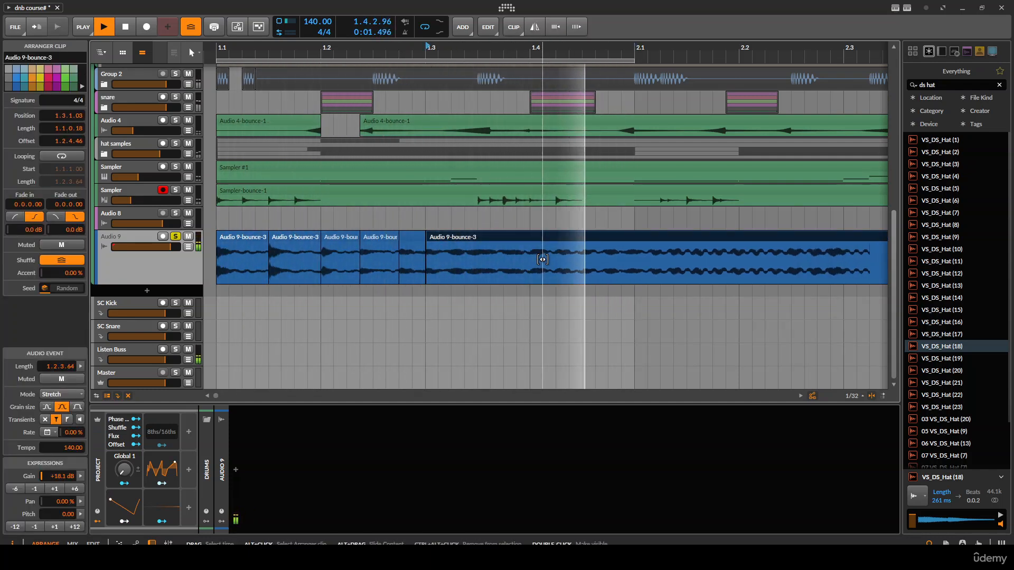
{"action": "left_click", "coordinate": [605, 256]}
{"action": "left_click_drag", "start_coordinate": [594, 255], "coordinate": [614, 261]}
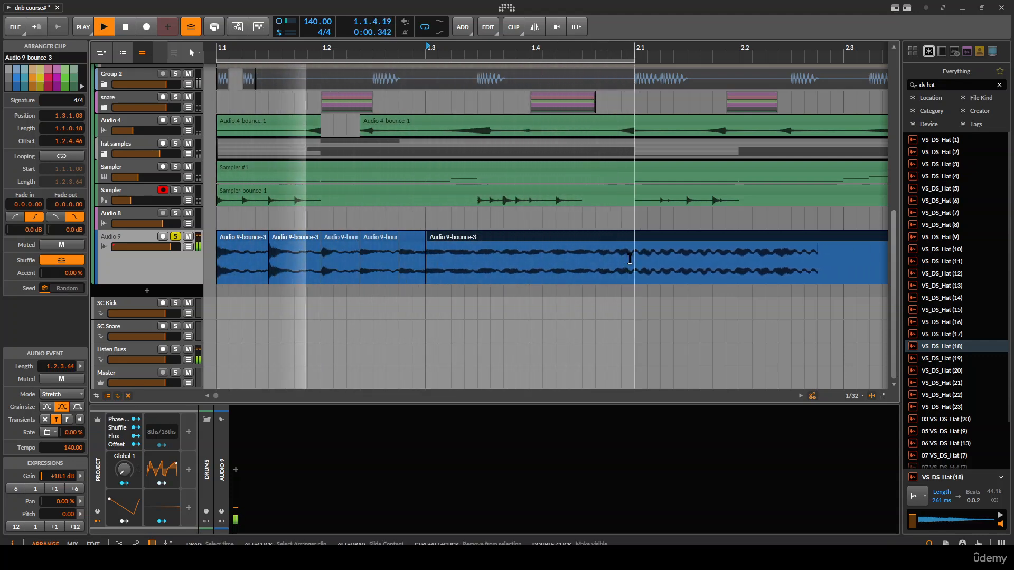
{"action": "left_click", "coordinate": [655, 235]}
{"action": "key", "text": "Delete"}
Quantize the audio of the last Audio 9 slice to a straight 1/16 grid at 100%, and return to the arrangement.
{"action": "right_click", "coordinate": [580, 232]}
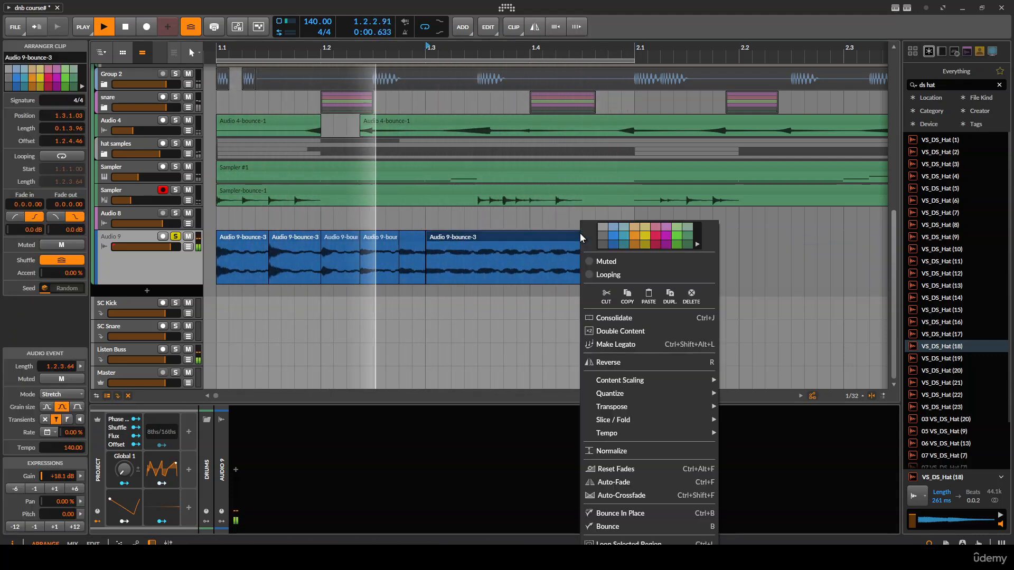
{"action": "mouse_move", "coordinate": [676, 394]}
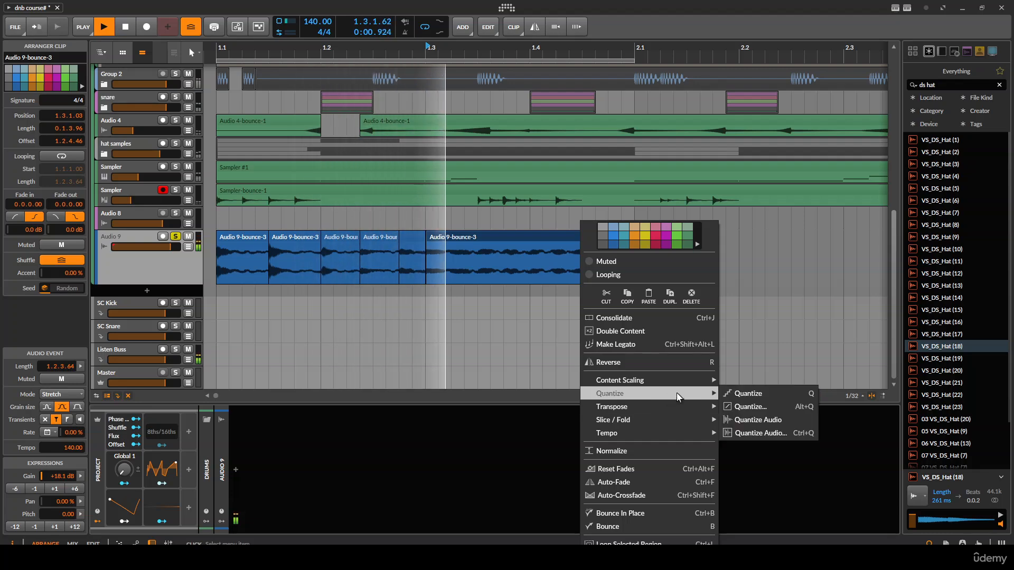
{"action": "left_click", "coordinate": [784, 432]}
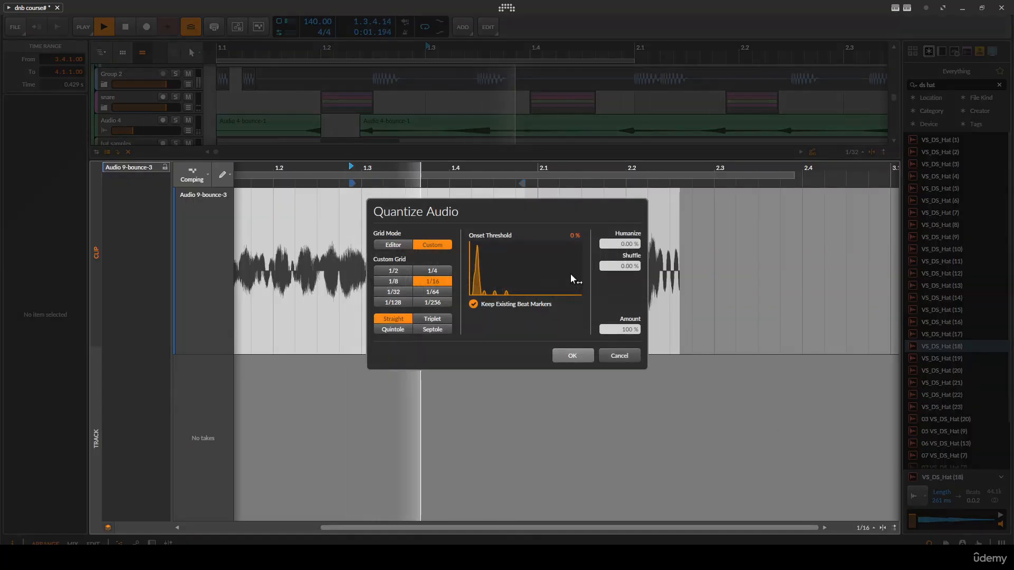
{"action": "left_click", "coordinate": [574, 355]}
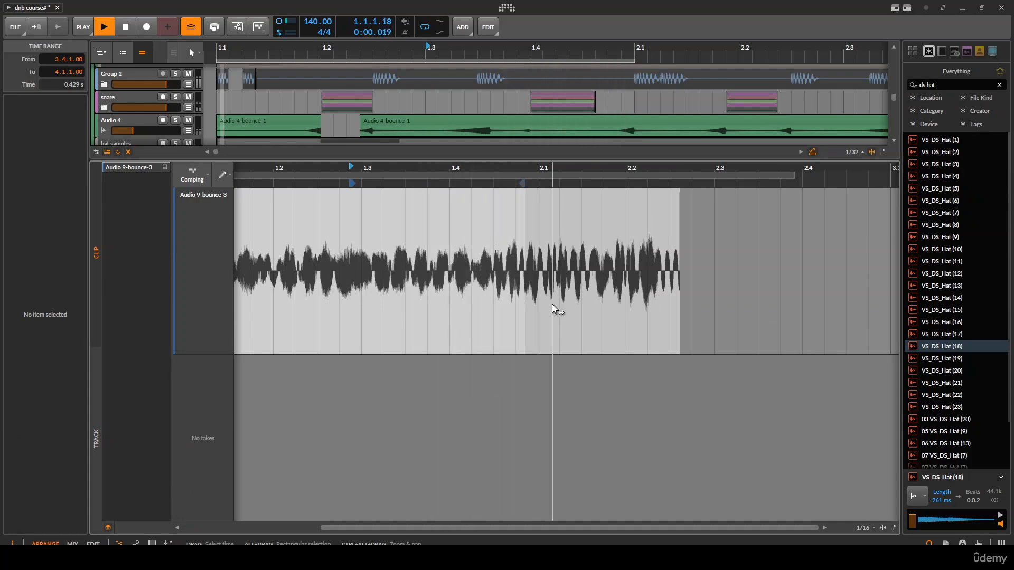
{"action": "key", "text": "Tab"}
{"action": "key", "text": "Tab"}
{"action": "key", "text": "d"}
{"action": "left_click", "coordinate": [546, 236]}
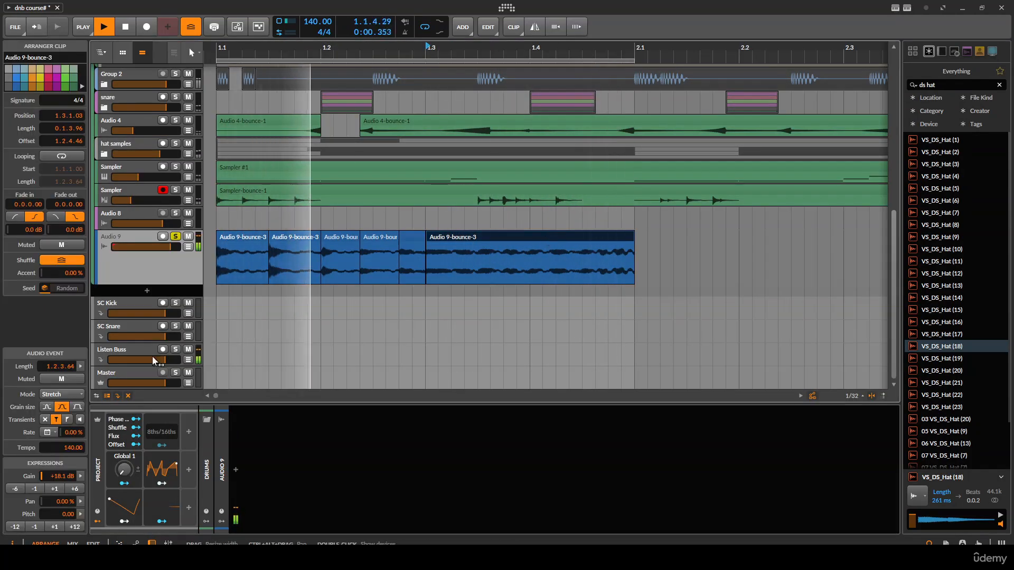
Try another transient setting on the last slice, restore the previous one, and take Audio 9 out of solo.
{"action": "left_click", "coordinate": [67, 420]}
{"action": "left_click", "coordinate": [57, 419]}
{"action": "scroll", "coordinate": [219, 253], "scroll_direction": "down", "scroll_amount": 2}
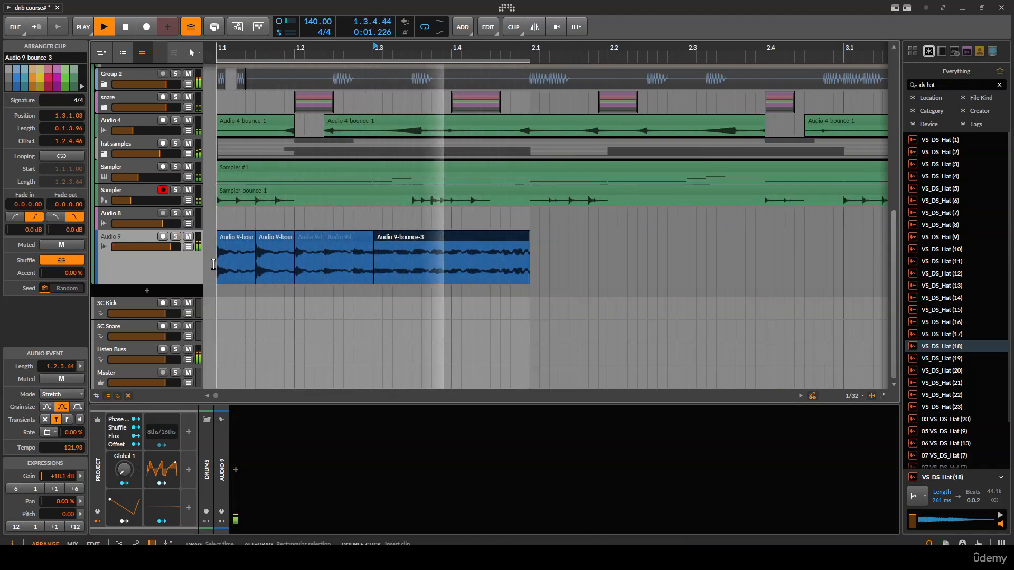
Try to extend the one-bar Audio 9 pattern with three duplicates.
{"action": "left_click_drag", "start_coordinate": [220, 253], "coordinate": [522, 254]}
{"action": "scroll", "coordinate": [522, 253], "scroll_direction": "down", "scroll_amount": 2}
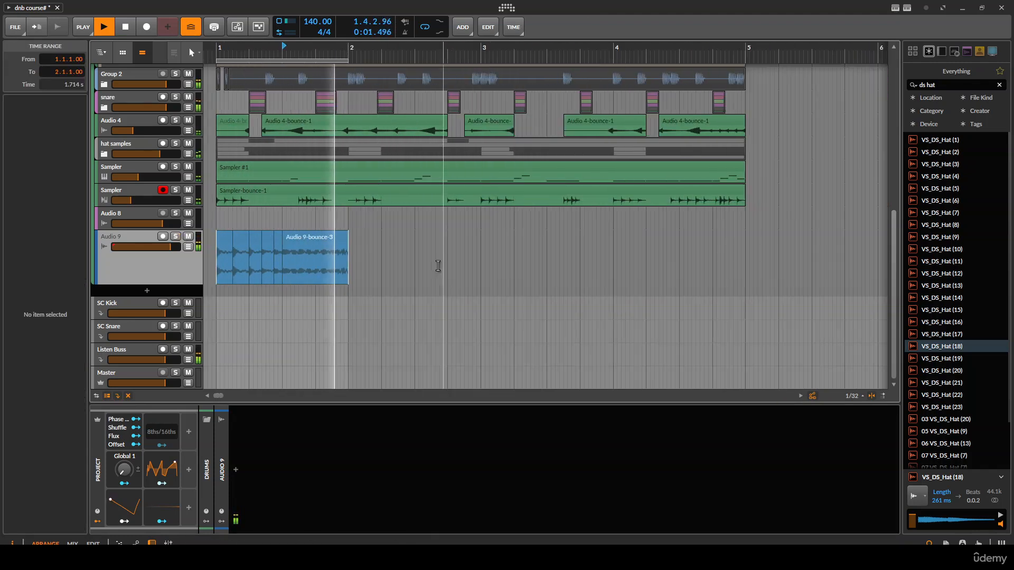
{"action": "key", "text": "ctrl+d"}
{"action": "key", "text": "ctrl+d"}
{"action": "key", "text": "ctrl+d"}
{"action": "key", "text": "ctrl+z"}
{"action": "key", "text": "ctrl+z"}
{"action": "key", "text": "ctrl+z"}
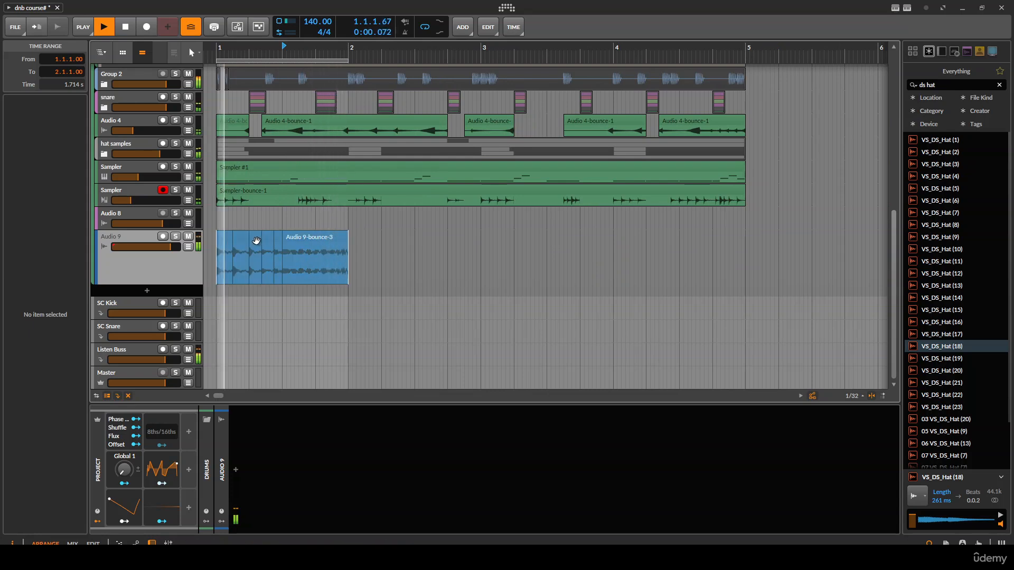
Consolidate the six Audio 9 slices into one clip and loop it out to a length of four bars.
{"action": "double_click", "coordinate": [229, 238]}
{"action": "key", "text": "d"}
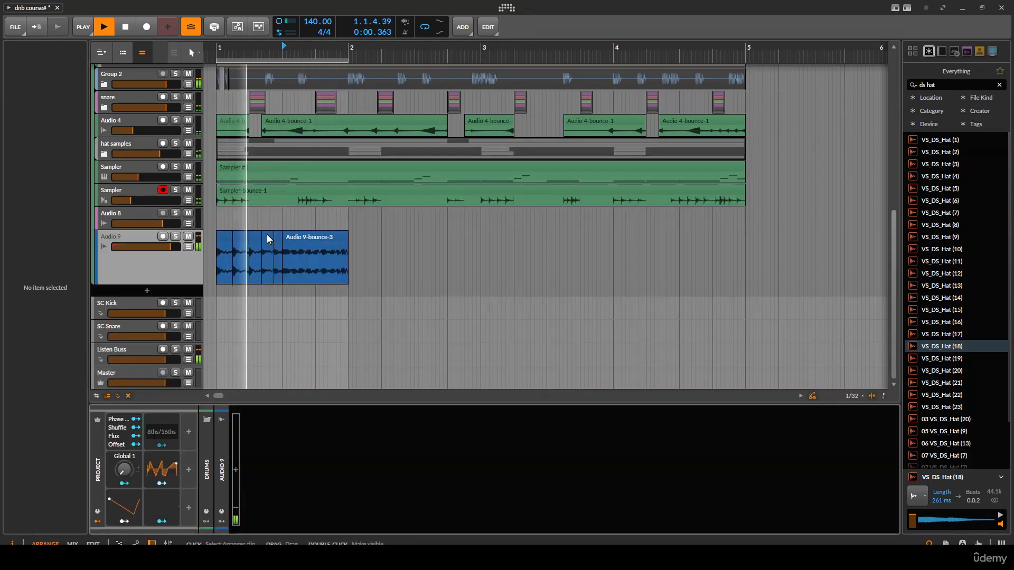
{"action": "left_click", "coordinate": [328, 237]}
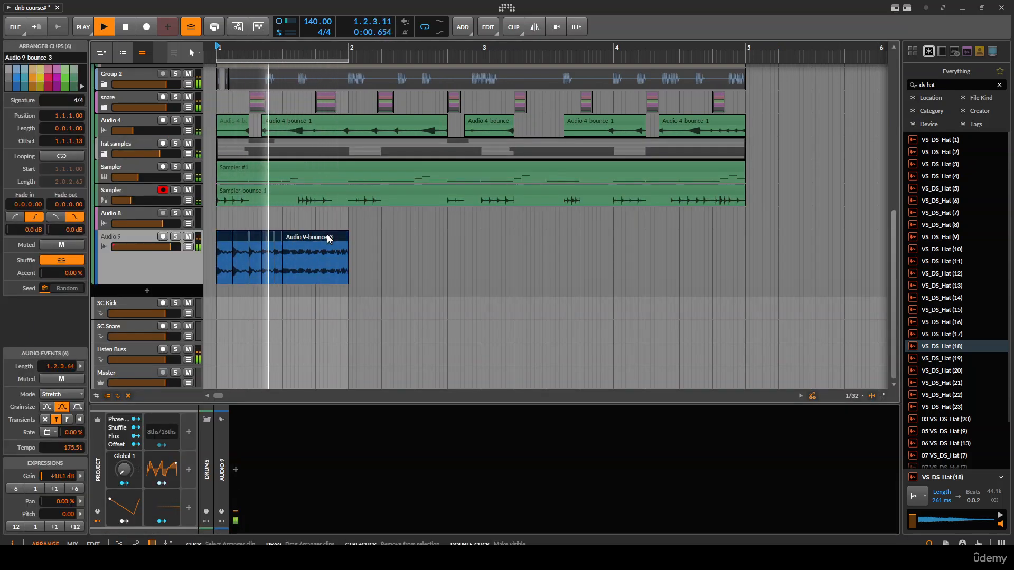
{"action": "left_click_drag", "start_coordinate": [343, 277], "coordinate": [702, 280]}
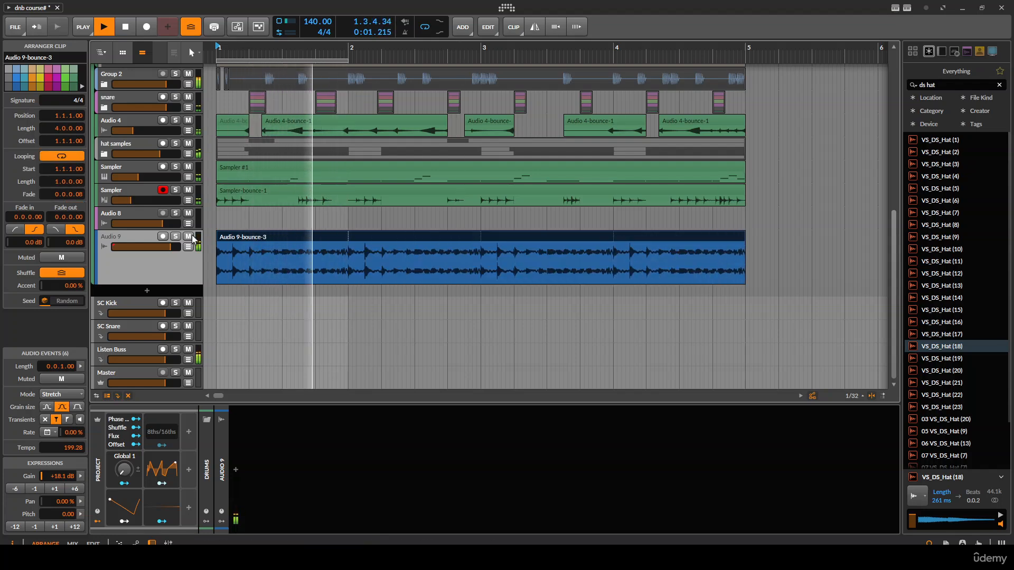
Lower the Audio 9 track volume to about -11.1 dB against the full mix.
{"action": "scroll", "coordinate": [407, 233], "scroll_direction": "up", "scroll_amount": 2}
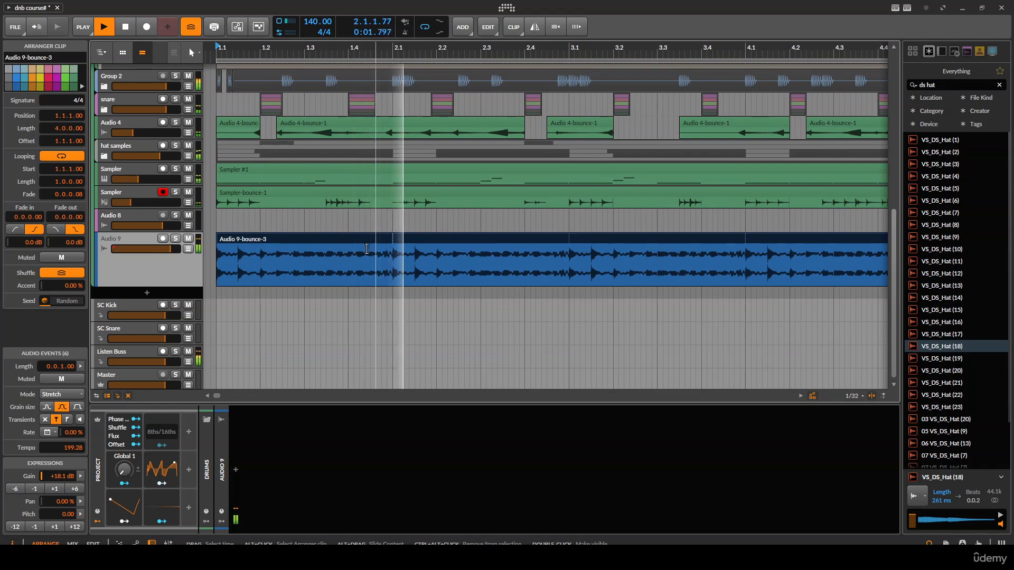
{"action": "left_click_drag", "start_coordinate": [170, 249], "coordinate": [147, 248]}
{"action": "key", "text": "space"}
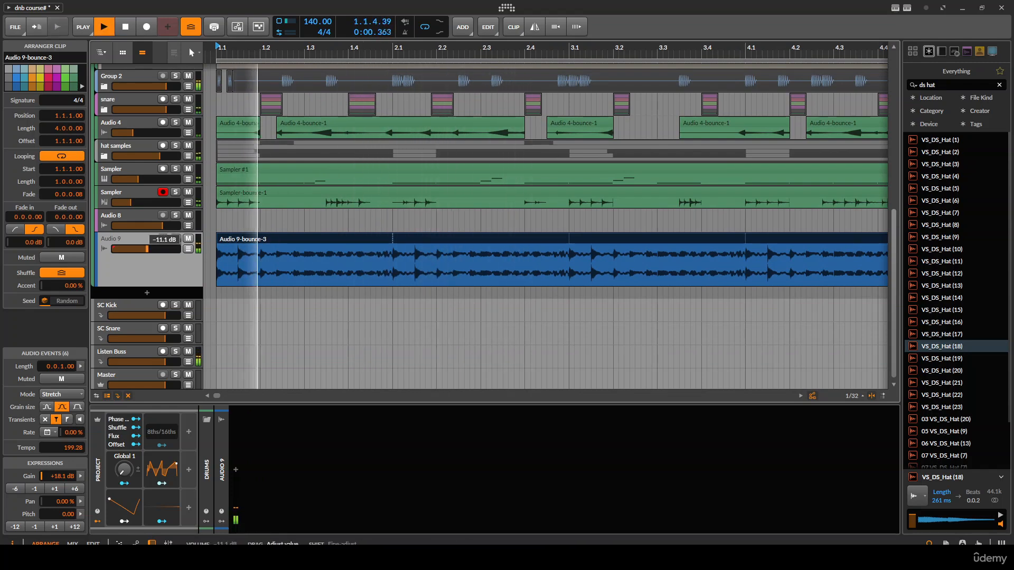
Erase the part of the looped Audio 9 clip between beats 1.2 and 1.3, and play the arrangement.
{"action": "scroll", "coordinate": [265, 256], "scroll_direction": "up", "scroll_amount": 2}
{"action": "left_click_drag", "start_coordinate": [265, 256], "coordinate": [333, 254]}
{"action": "key", "text": "4"}
{"action": "key", "text": "space"}
{"action": "key", "text": "space"}
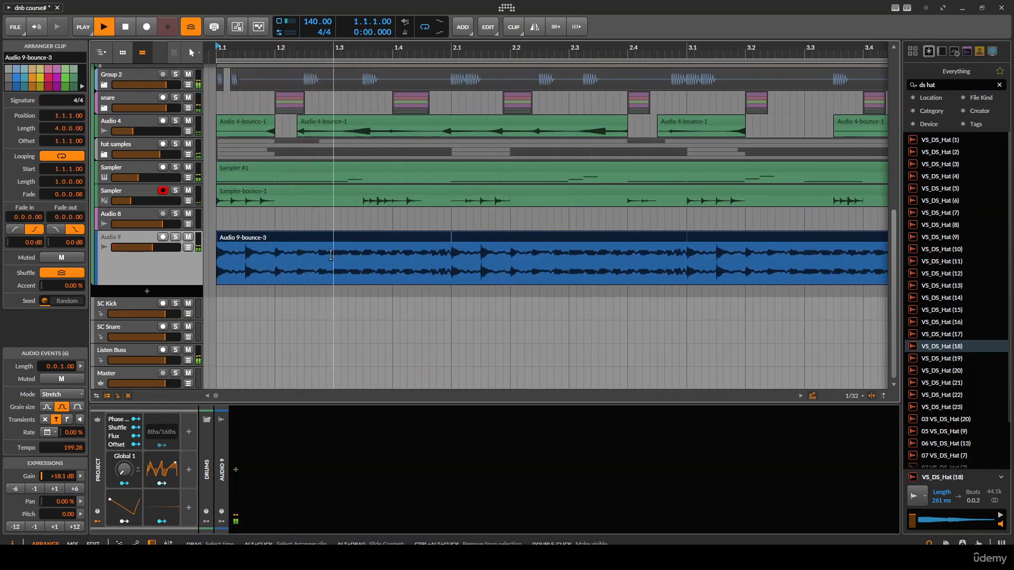
{"action": "key", "text": "space"}
{"action": "key", "text": "space"}
{"action": "key", "text": "space"}
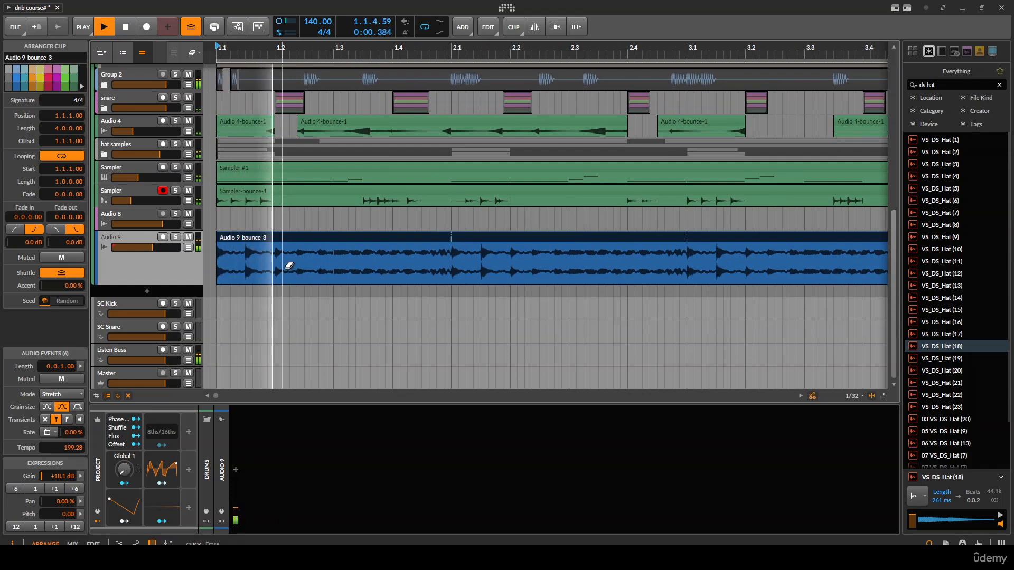
{"action": "key", "text": "space"}
{"action": "left_click_drag", "start_coordinate": [281, 267], "coordinate": [339, 267]}
{"action": "key", "text": "space"}
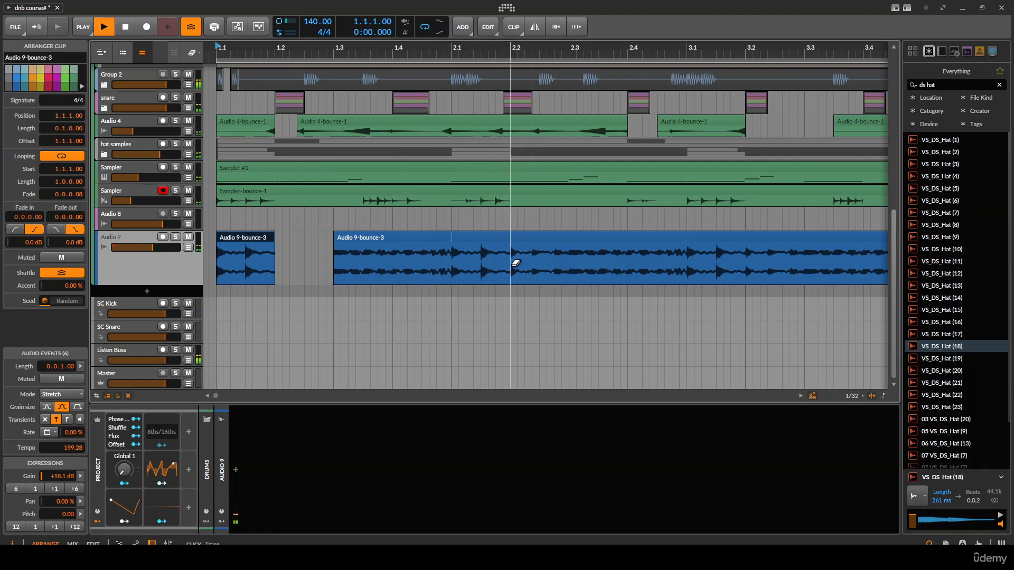
Duplicate bar 1 of the Audio 9 track three times to fill four bars, and play the arrangement from the start.
{"action": "key", "text": "2"}
{"action": "key", "text": "minus"}
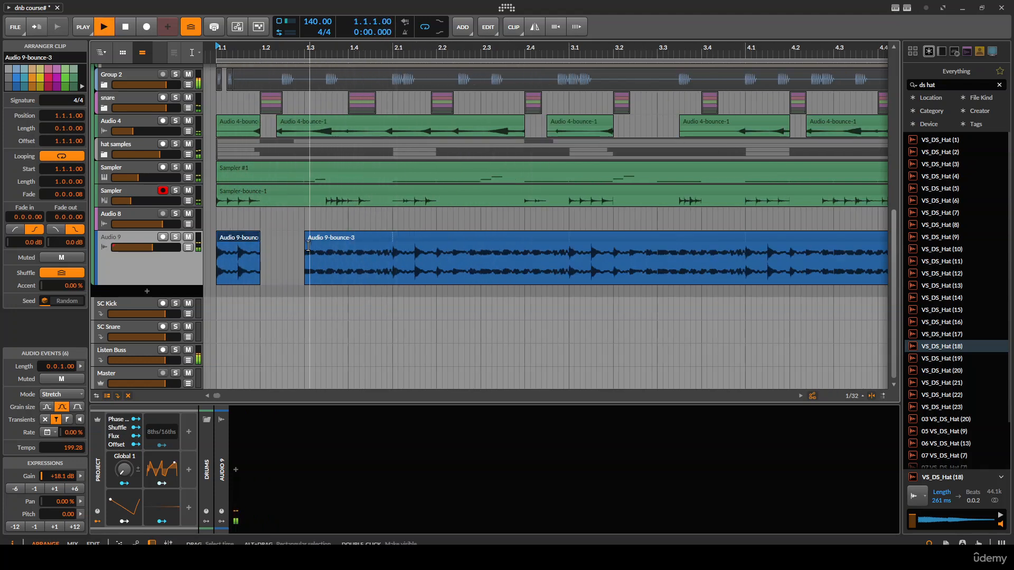
{"action": "key", "text": "1"}
{"action": "key", "text": "space"}
{"action": "left_click_drag", "start_coordinate": [392, 256], "coordinate": [216, 258]}
{"action": "key", "text": "minus"}
{"action": "key", "text": "ctrl+d"}
{"action": "key", "text": "ctrl+d"}
{"action": "key", "text": "ctrl+d"}
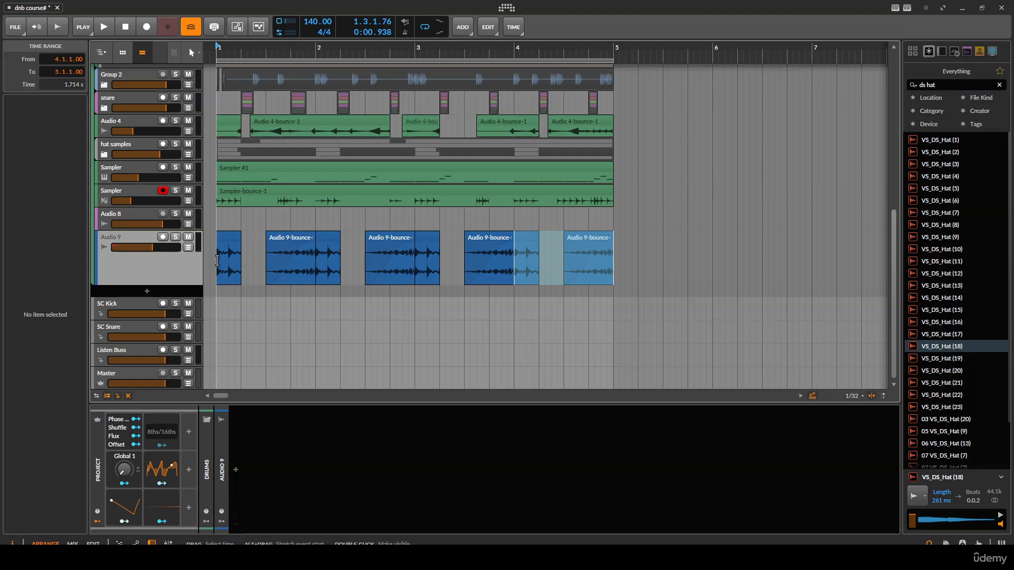
{"action": "left_click", "coordinate": [221, 260]}
{"action": "key", "text": "plus"}
{"action": "key", "text": "space"}
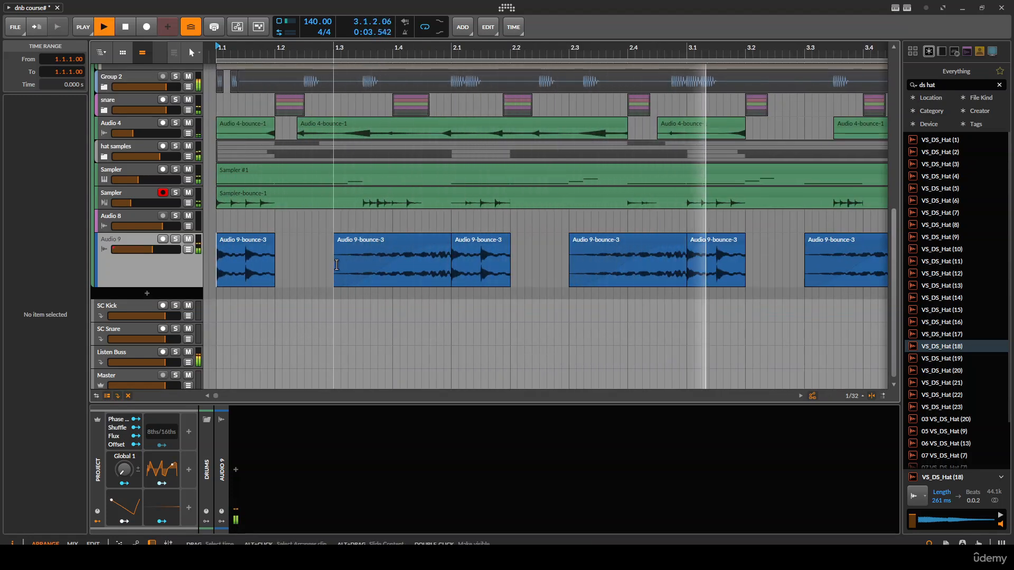
Extend the start of the Audio 9 clip at beat 1.3 back to 1.2.3.
{"action": "left_click", "coordinate": [338, 240]}
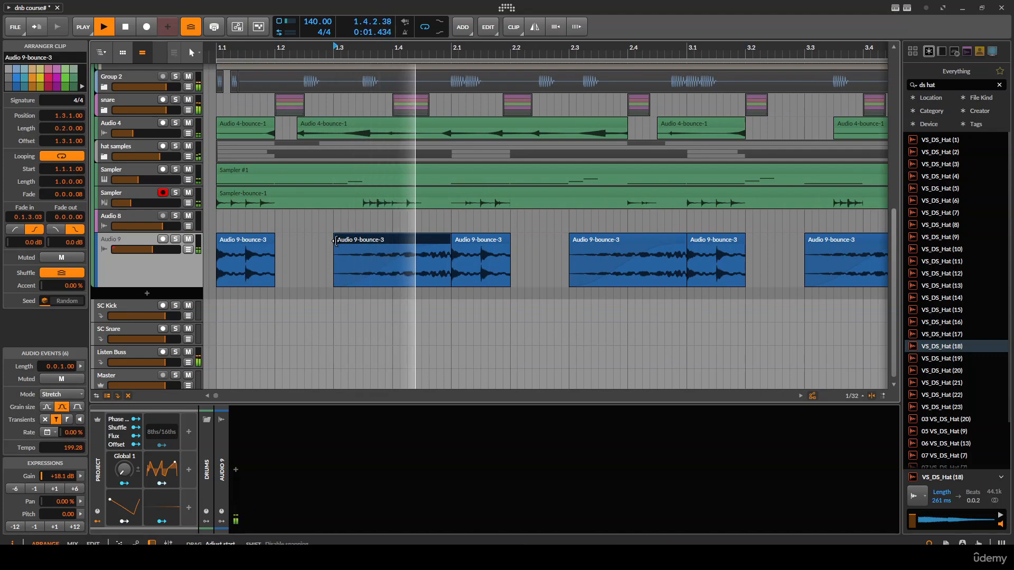
{"action": "left_click_drag", "start_coordinate": [336, 241], "coordinate": [307, 248]}
{"action": "left_click", "coordinate": [289, 261]}
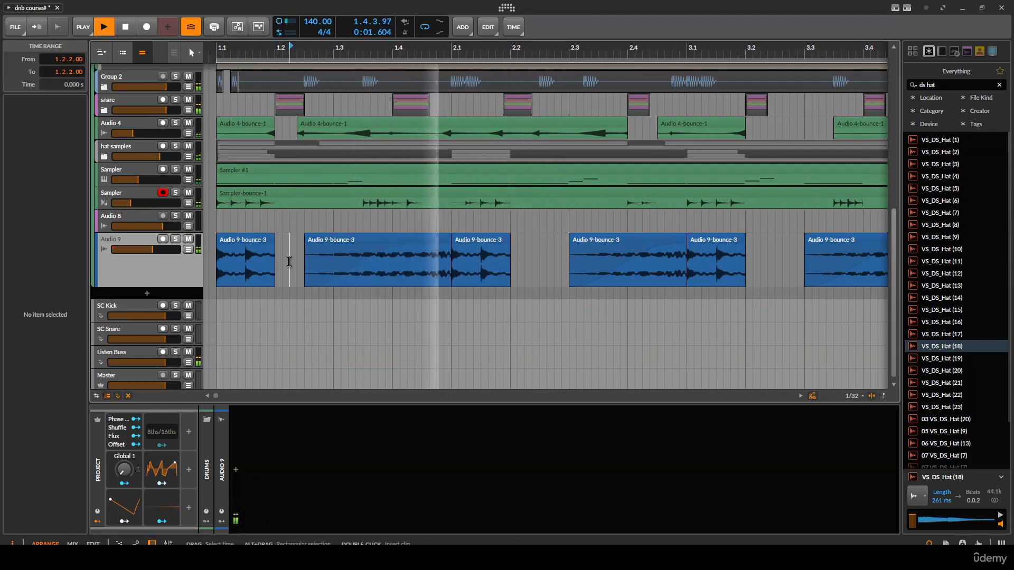
{"action": "scroll", "coordinate": [354, 255], "scroll_direction": "right", "scroll_amount": 2}
{"action": "scroll", "coordinate": [354, 255], "scroll_direction": "down", "scroll_amount": 3}
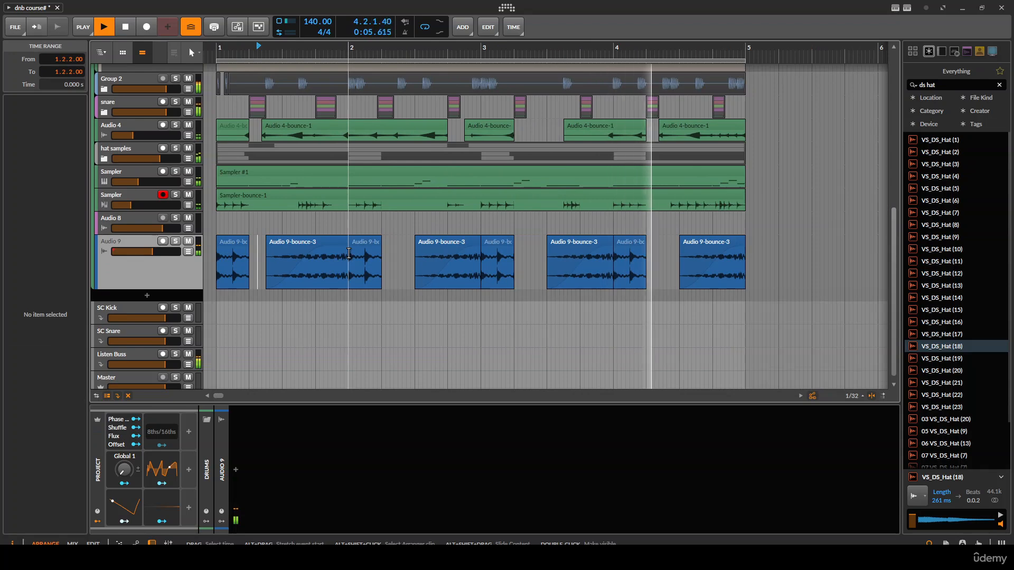
Move the Audio 9 track into the hat samples group and show the group's child tracks.
{"action": "left_click_drag", "start_coordinate": [125, 264], "coordinate": [104, 189]}
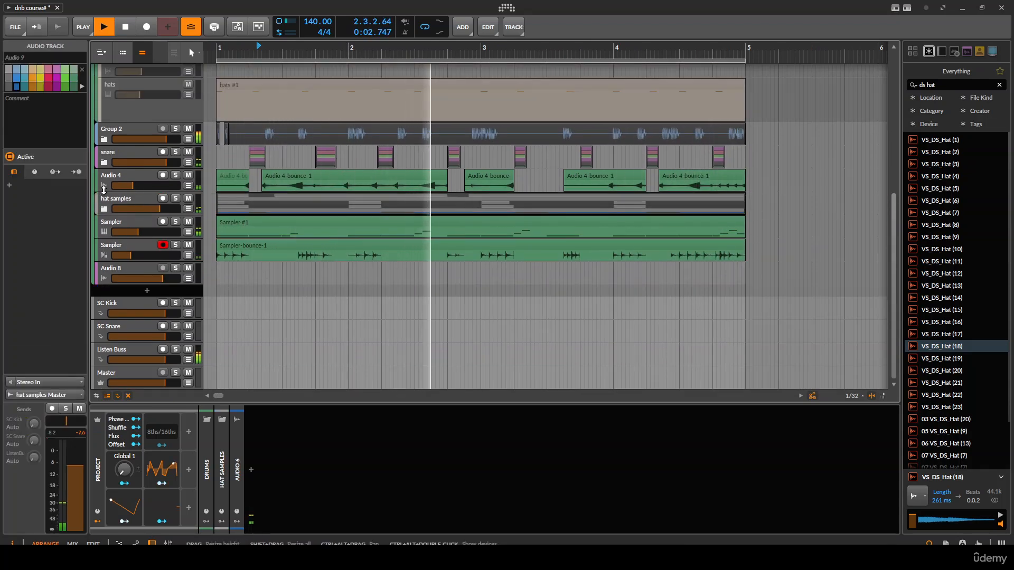
{"action": "scroll", "coordinate": [265, 214], "scroll_direction": "up", "scroll_amount": 1}
{"action": "left_click_drag", "start_coordinate": [392, 256], "coordinate": [429, 274]}
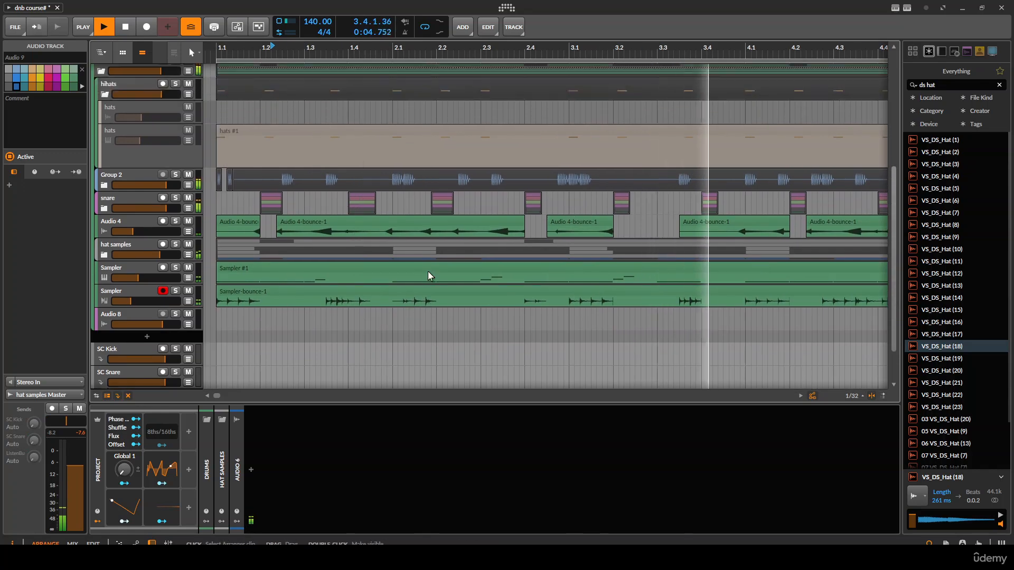
{"action": "key", "text": "space"}
{"action": "key", "text": "shift+z"}
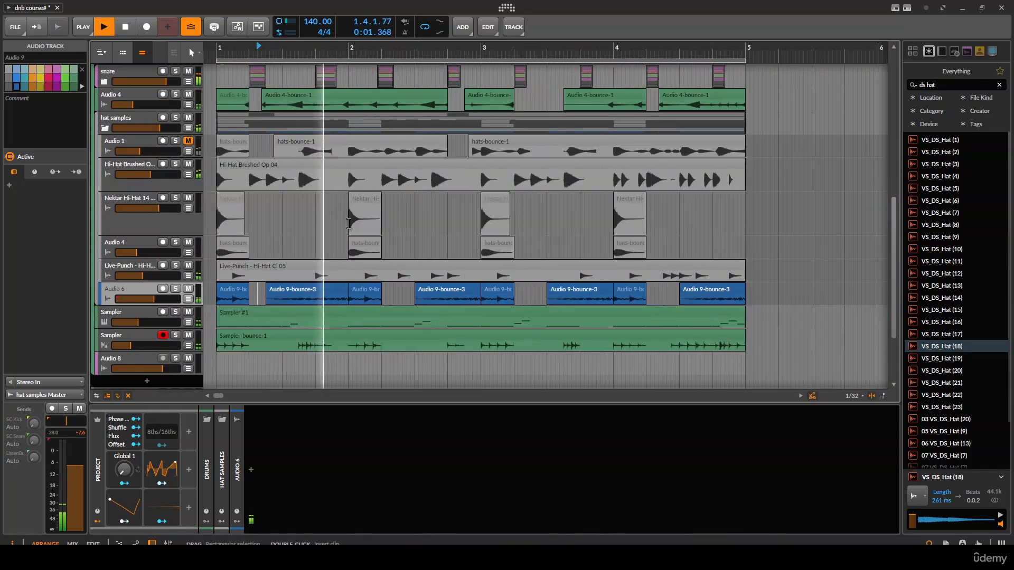
{"action": "left_click", "coordinate": [244, 274]}
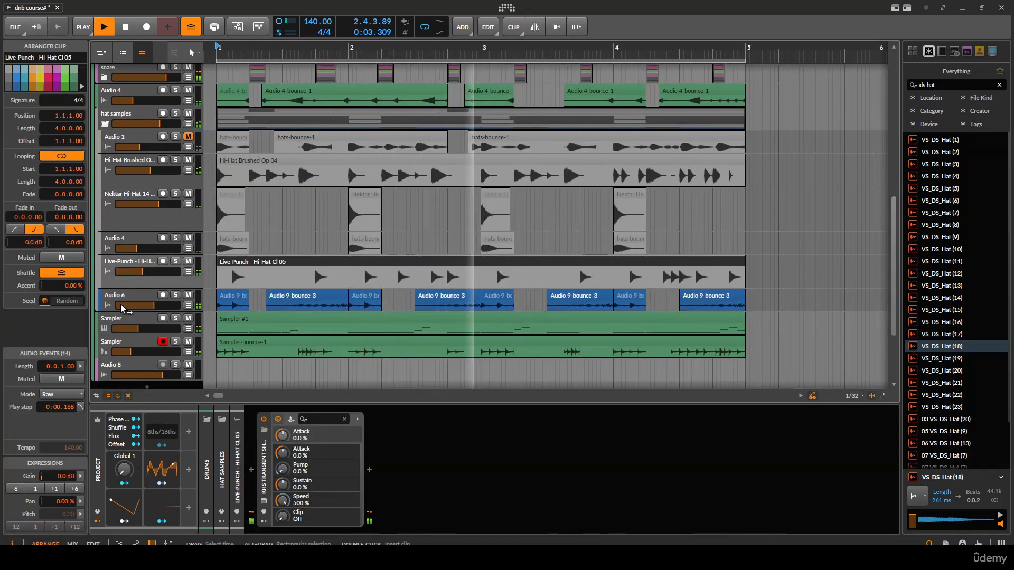
{"action": "left_click", "coordinate": [257, 293]}
{"action": "left_click", "coordinate": [252, 471]}
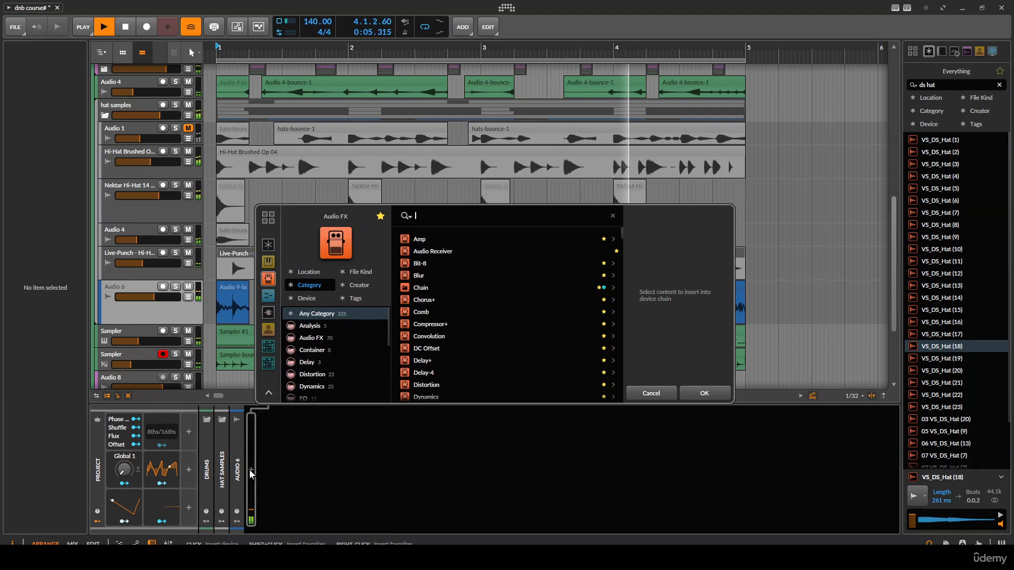
{"action": "left_click", "coordinate": [651, 393]}
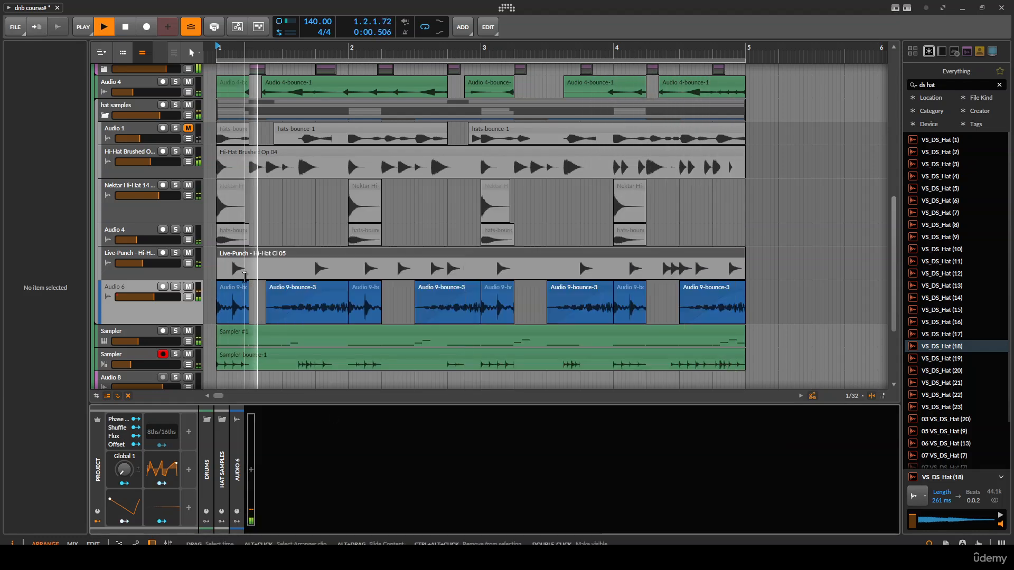
Pan the Audio 6 track slightly right, and unmute and solo Audio 1 with its pan slightly left.
{"action": "left_click", "coordinate": [132, 314]}
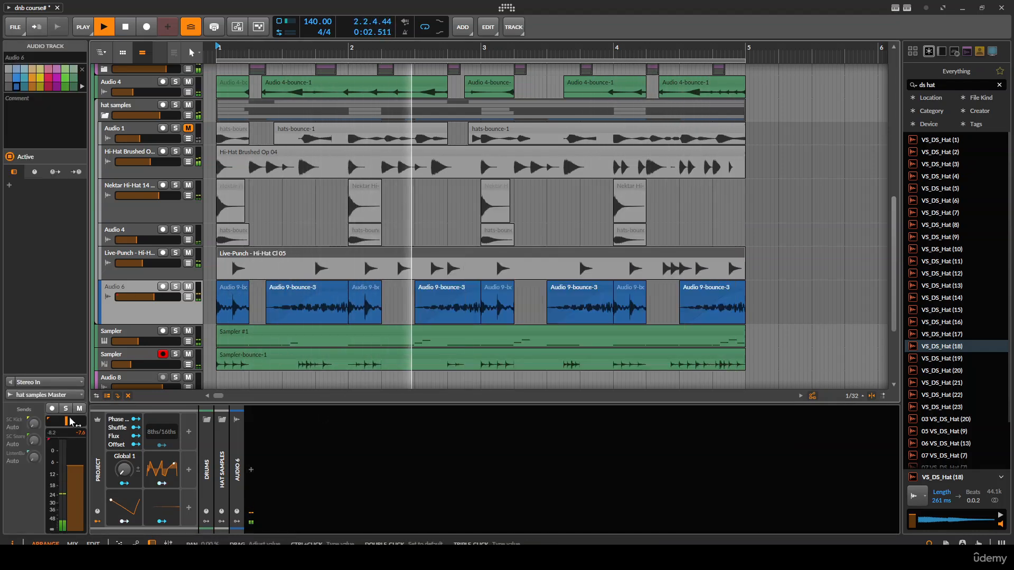
{"action": "left_click_drag", "start_coordinate": [62, 419], "coordinate": [74, 419]}
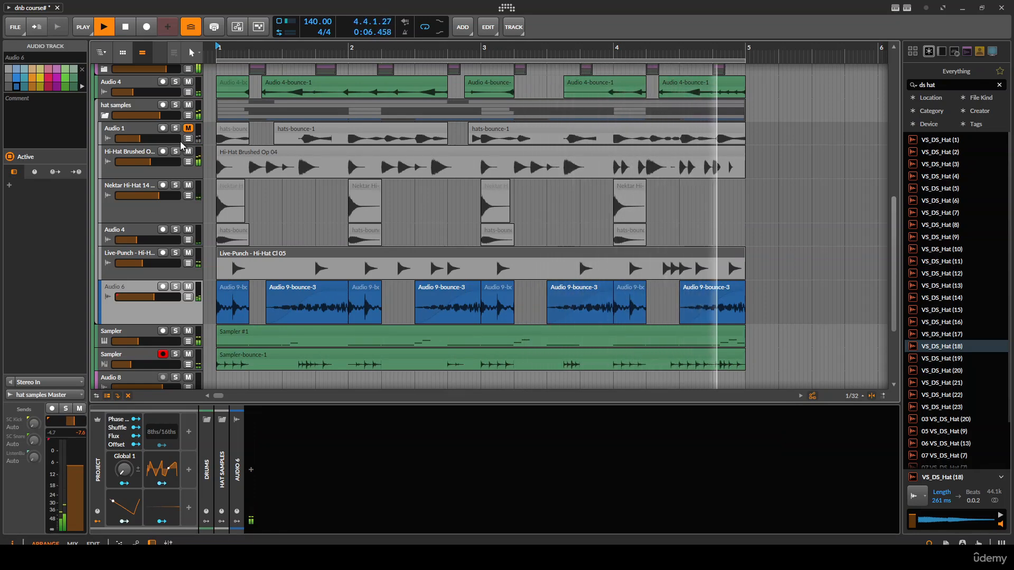
{"action": "left_click", "coordinate": [188, 128]}
{"action": "left_click", "coordinate": [175, 128]}
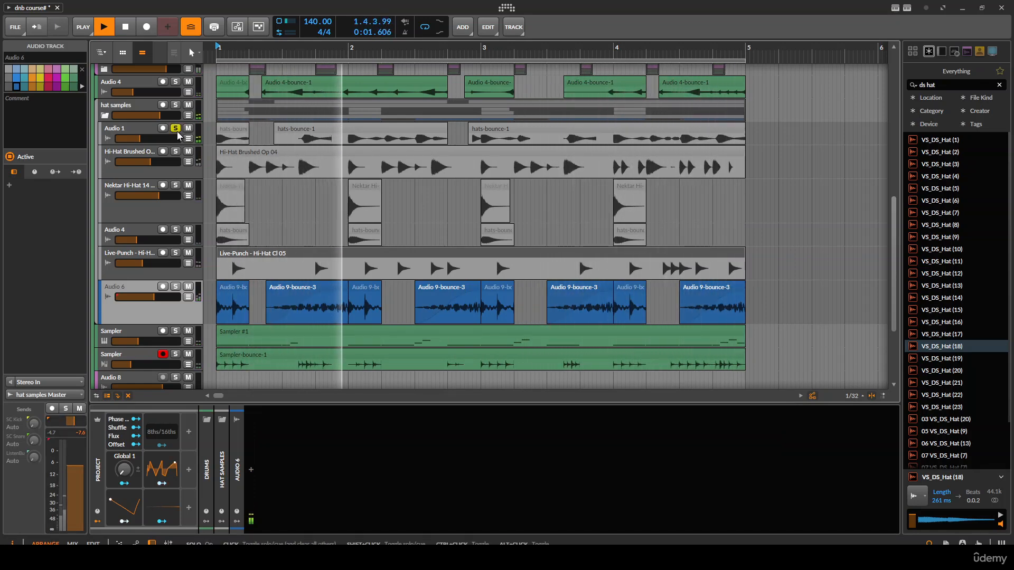
{"action": "left_click", "coordinate": [138, 132]}
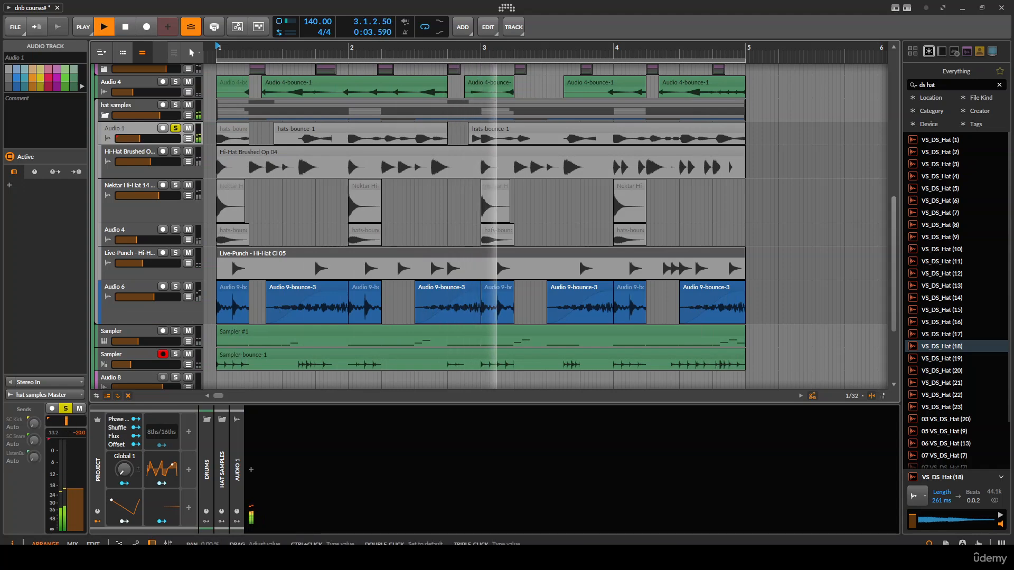
{"action": "left_click_drag", "start_coordinate": [59, 420], "coordinate": [59, 439]}
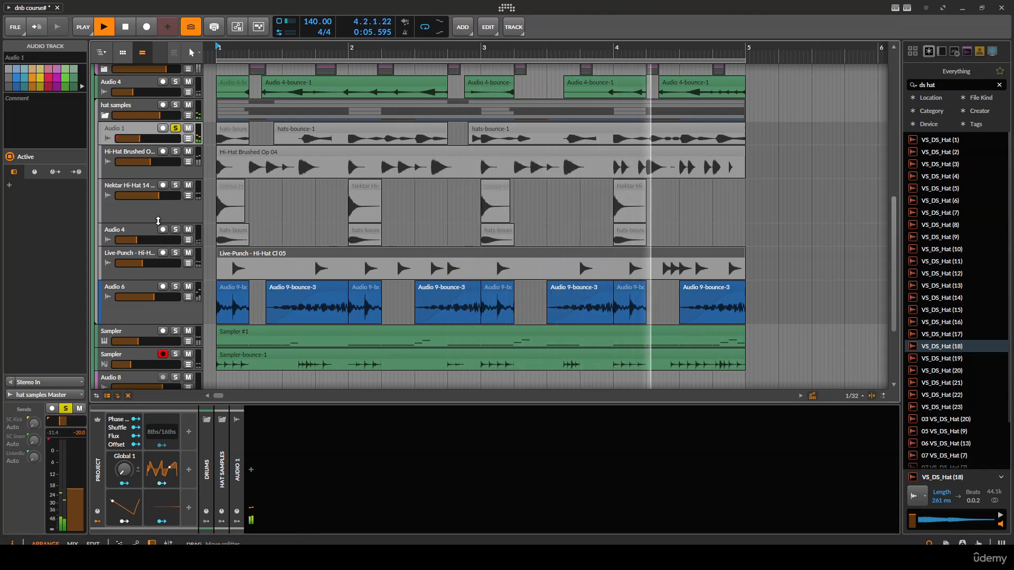
Solo Audio 6 alongside Audio 1, lower Audio 1 to about -21.8 dB, and clear the solos.
{"action": "left_click", "coordinate": [176, 286]}
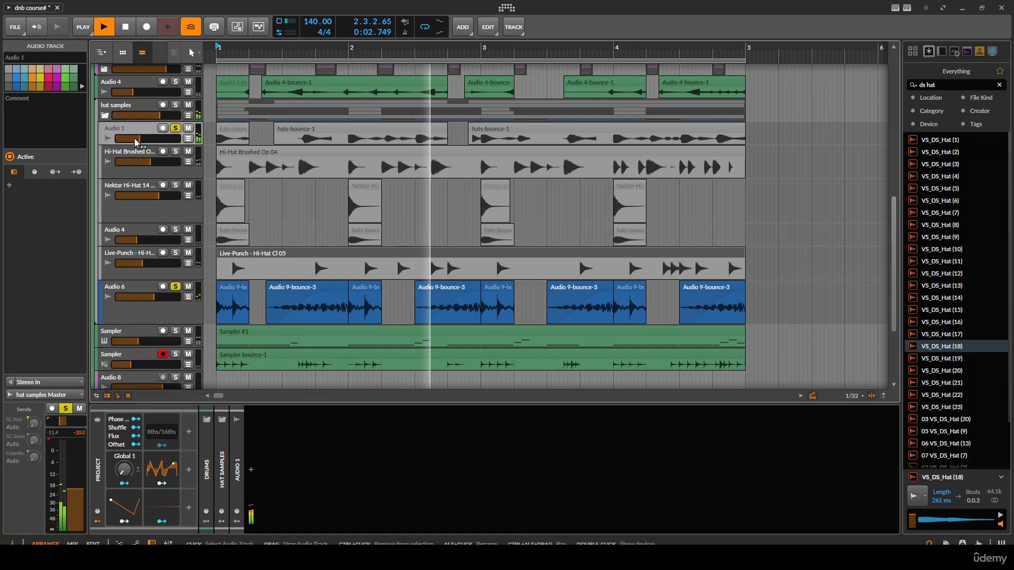
{"action": "left_click_drag", "start_coordinate": [139, 138], "coordinate": [135, 138]}
{"action": "left_click", "coordinate": [175, 128]}
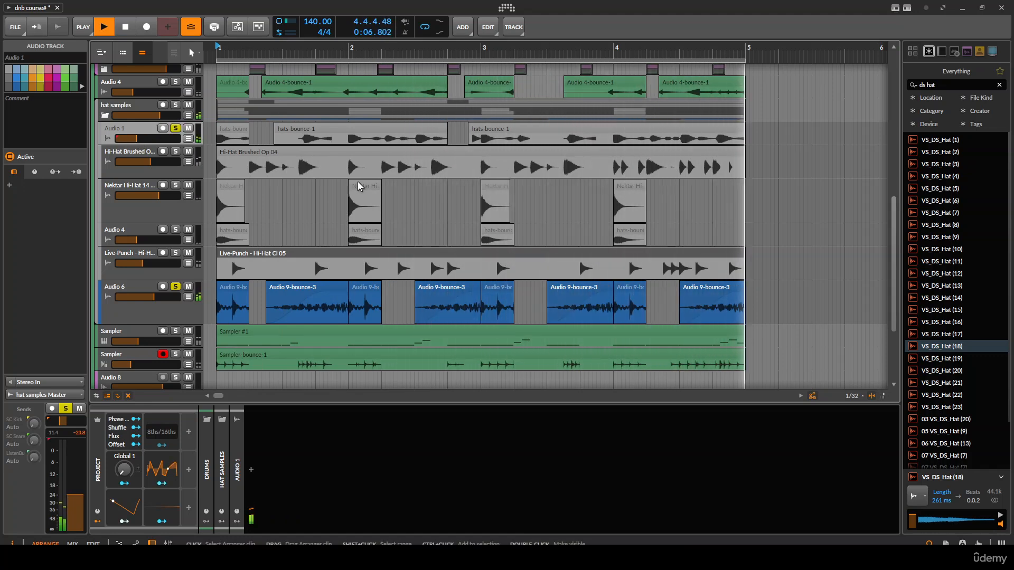
{"action": "left_click", "coordinate": [175, 128]}
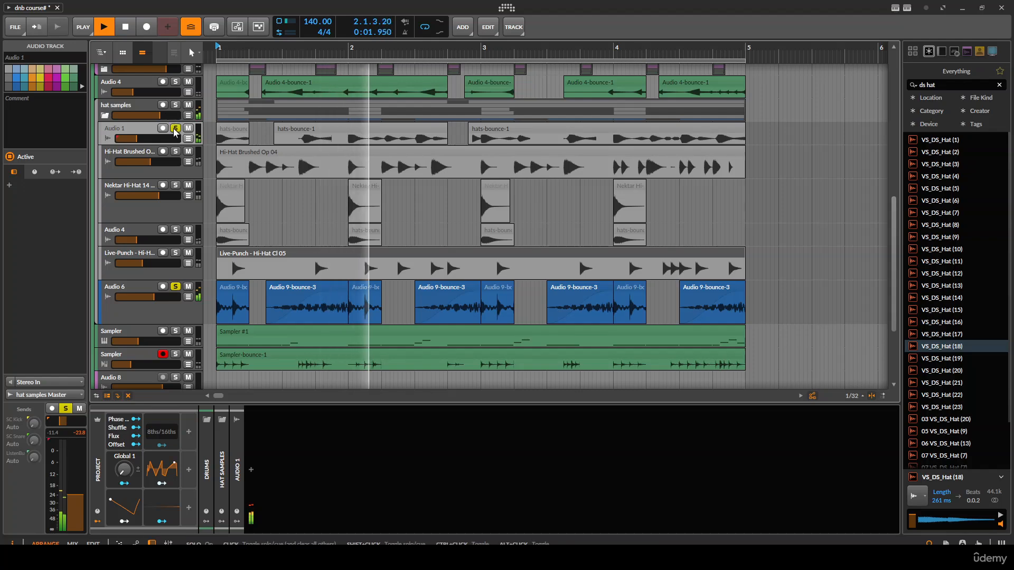
Collapse the hat samples group and listen to the loop in the full mix.
{"action": "scroll", "coordinate": [329, 188], "scroll_direction": "up", "scroll_amount": 2}
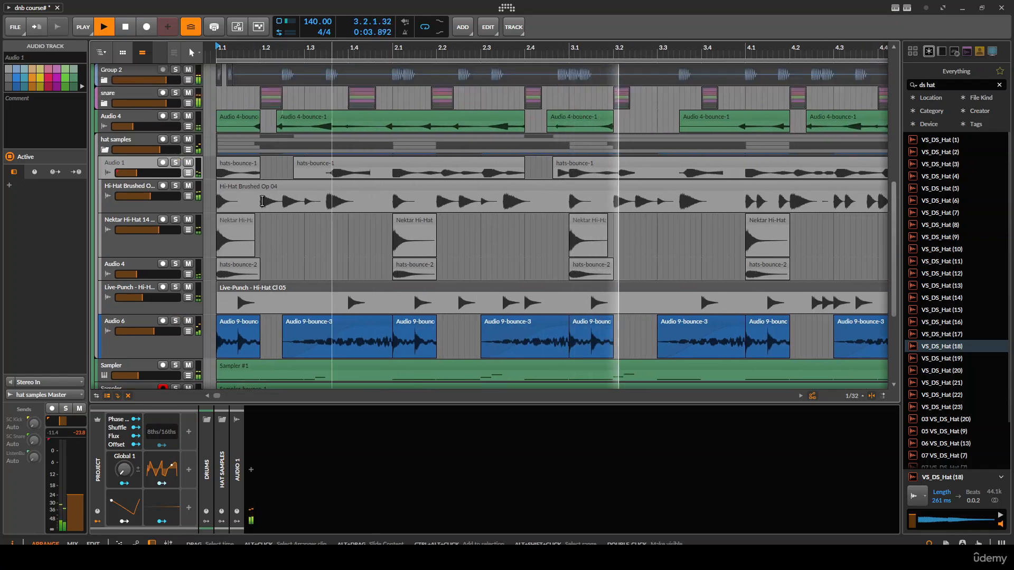
{"action": "scroll", "coordinate": [219, 164], "scroll_direction": "up", "scroll_amount": 2}
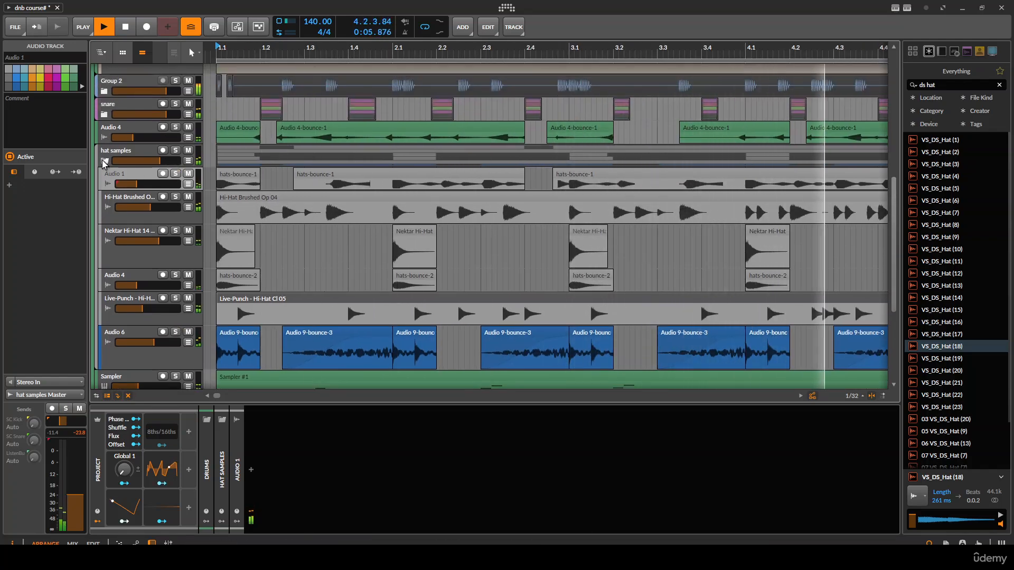
{"action": "left_click", "coordinate": [104, 160]}
{"action": "scroll", "coordinate": [283, 167], "scroll_direction": "down", "scroll_amount": 3}
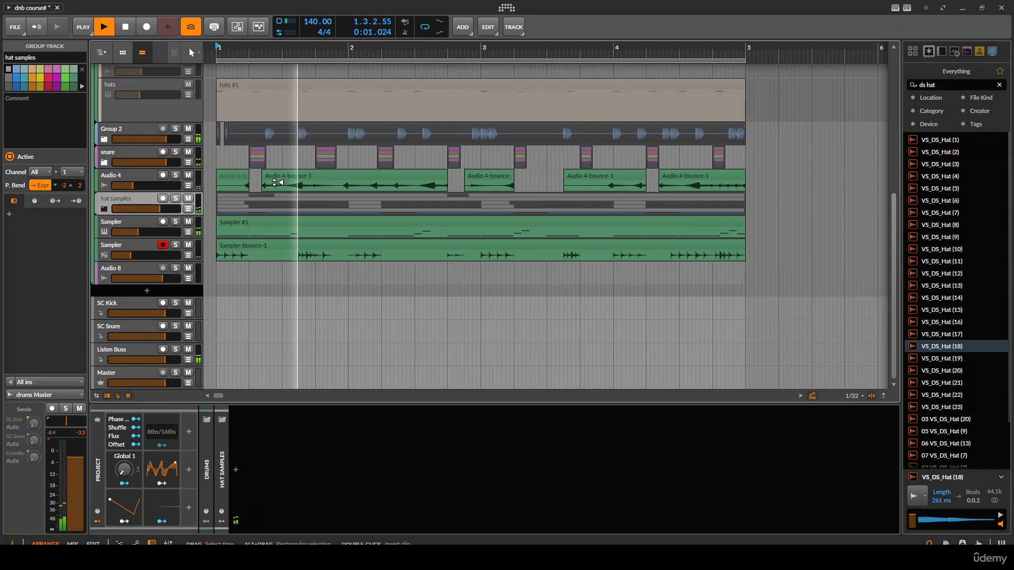
{"action": "scroll", "coordinate": [269, 200], "scroll_direction": "up", "scroll_amount": 3}
{"action": "scroll", "coordinate": [266, 222], "scroll_direction": "up", "scroll_amount": 1}
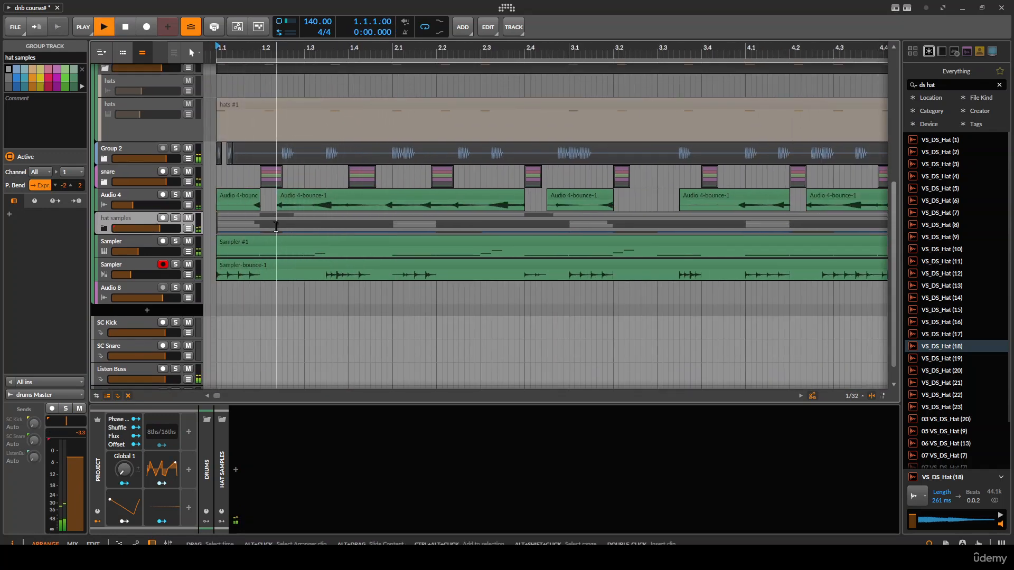
{"action": "scroll", "coordinate": [270, 224], "scroll_direction": "down", "scroll_amount": 3}
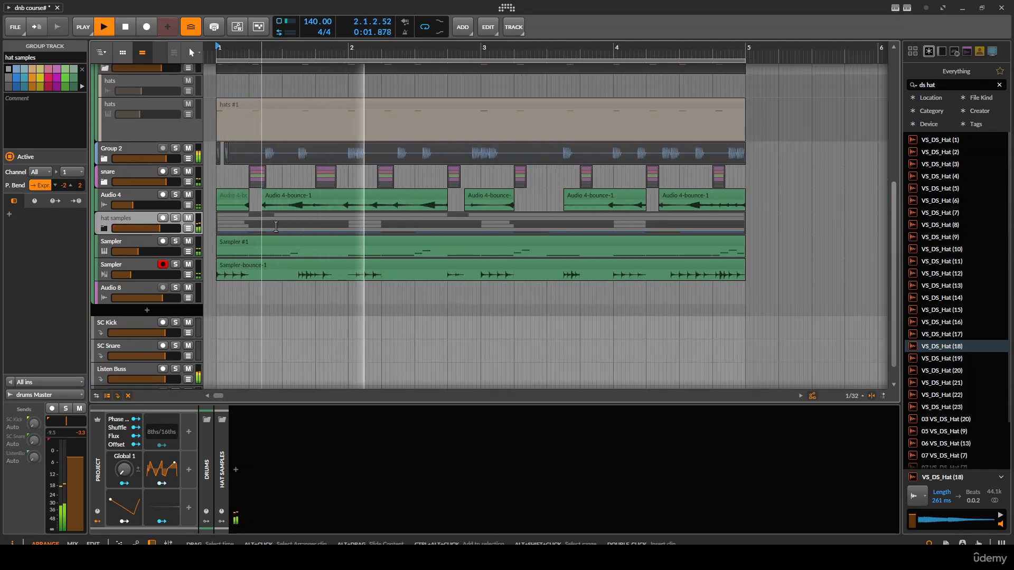
{"action": "scroll", "coordinate": [275, 226], "scroll_direction": "up", "scroll_amount": 3}
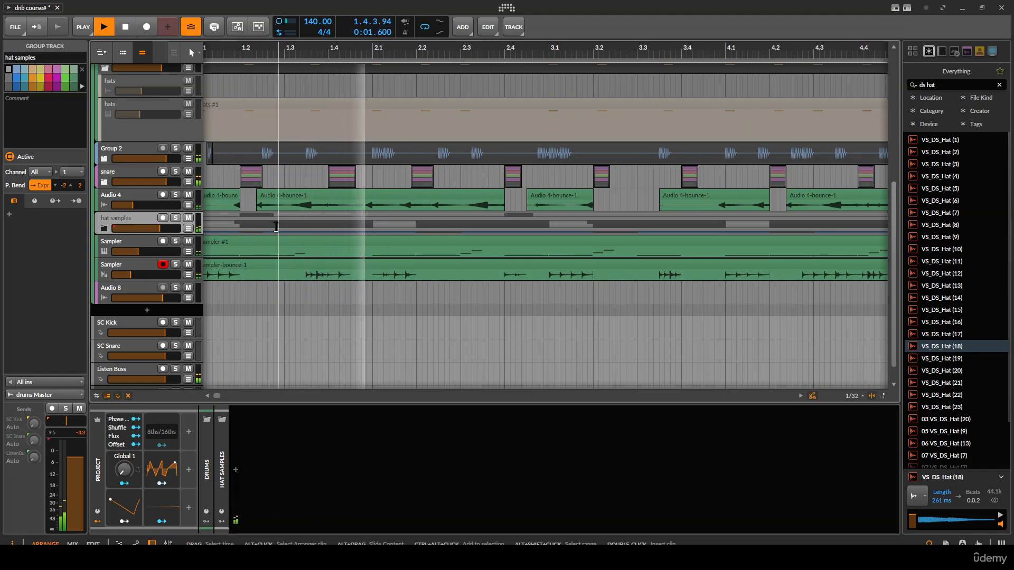
{"action": "scroll", "coordinate": [100, 224], "scroll_direction": "down", "scroll_amount": 1}
Bounce the hat samples group in place as one four-bar audio clip and play it from the start.
{"action": "key", "text": "space"}
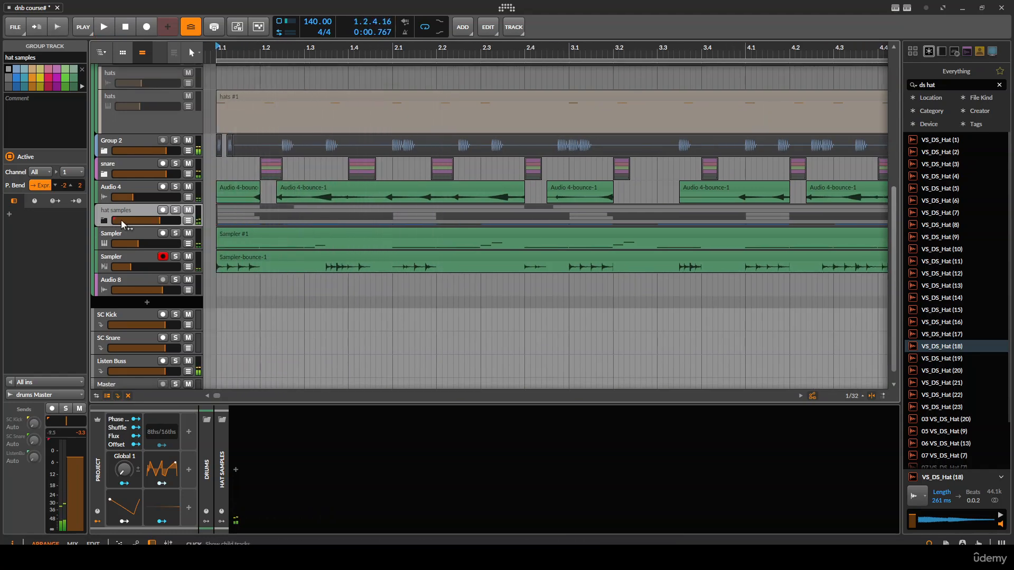
{"action": "scroll", "coordinate": [283, 210], "scroll_direction": "down", "scroll_amount": 3}
{"action": "key", "text": "ctrl+a"}
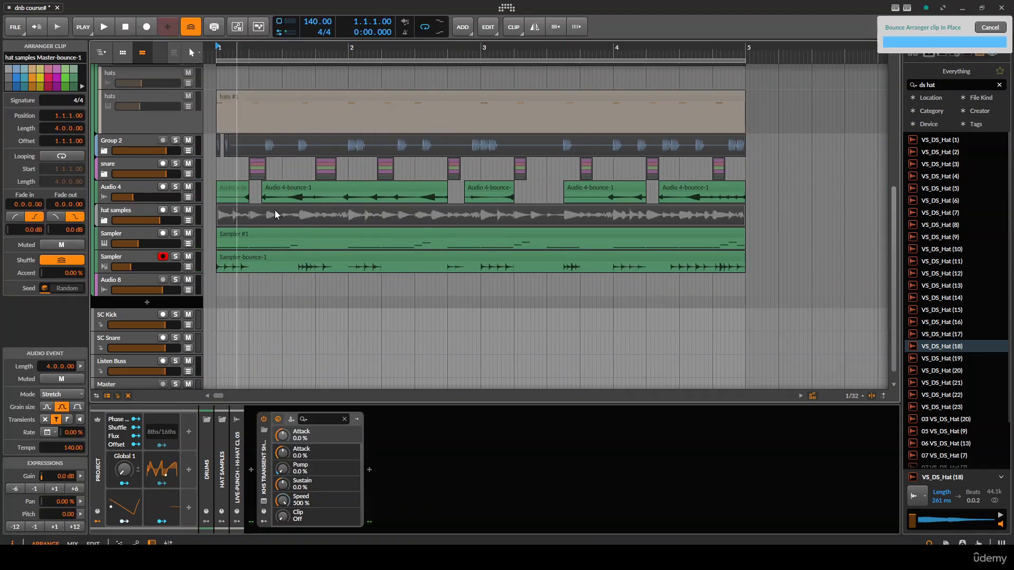
{"action": "scroll", "coordinate": [212, 216], "scroll_direction": "up", "scroll_amount": 3}
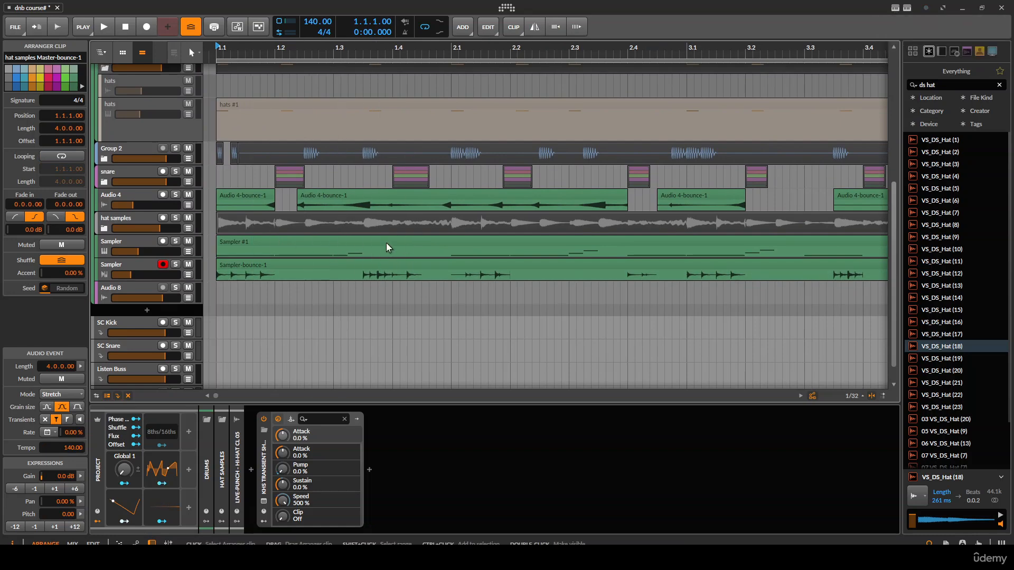
{"action": "left_click", "coordinate": [275, 241]}
{"action": "key", "text": "space"}
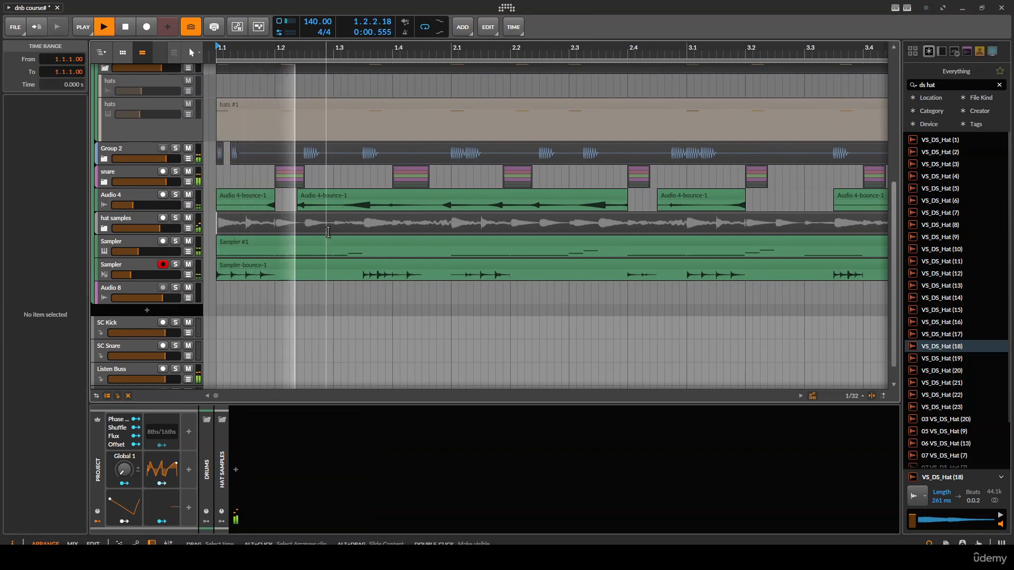
Erase the section from 1.2.4 to 1.3 in both the bounced hat samples clip and the Audio 4 clip.
{"action": "scroll", "coordinate": [398, 233], "scroll_direction": "up", "scroll_amount": 3}
{"action": "key", "text": "4"}
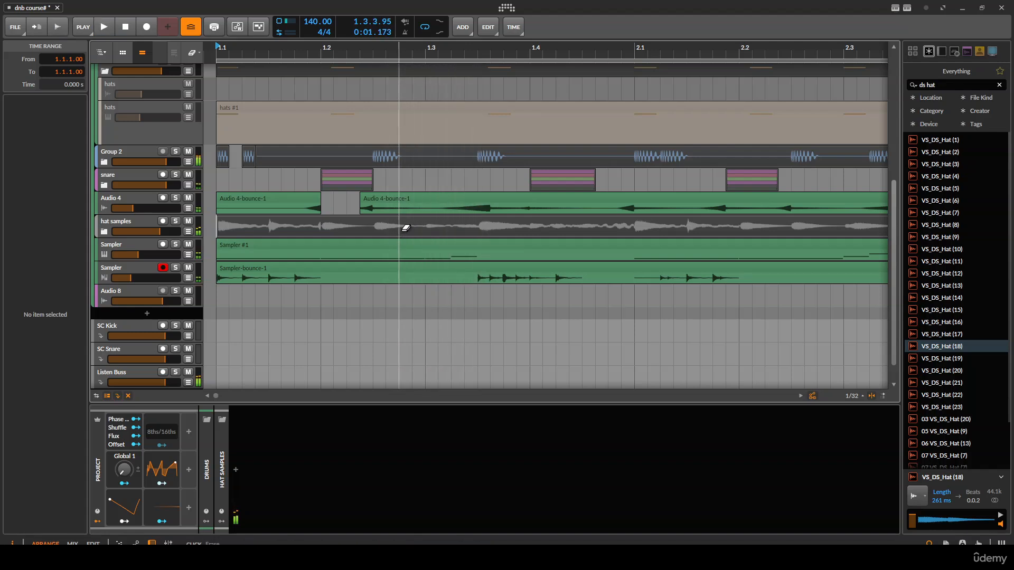
{"action": "left_click", "coordinate": [413, 226]}
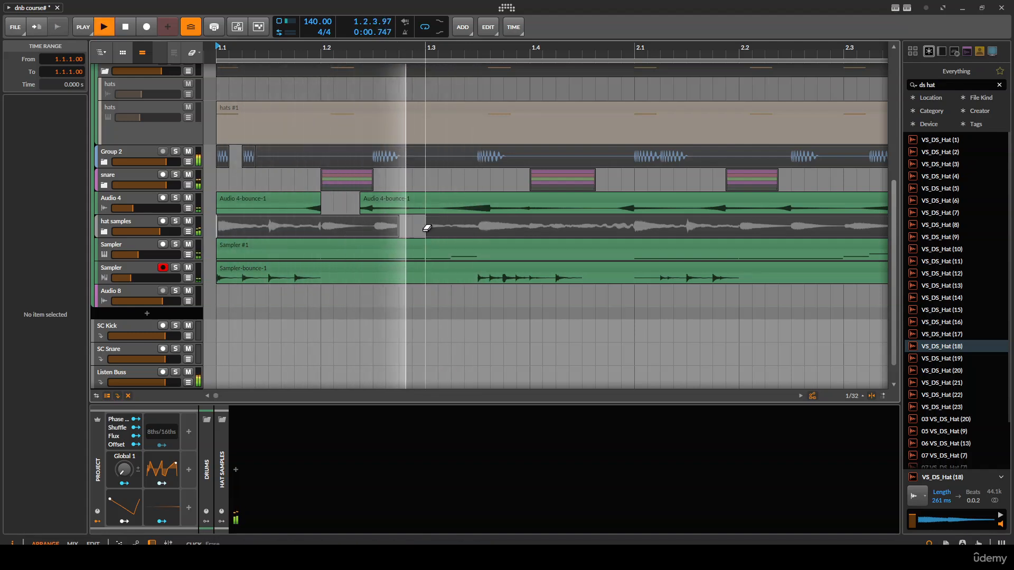
{"action": "left_click", "coordinate": [412, 205]}
Erase the hat samples clips under the snare hit at 1.4, up to about 1.4.3, and listen.
{"action": "scroll", "coordinate": [454, 227], "scroll_direction": "right", "scroll_amount": 2}
{"action": "scroll", "coordinate": [444, 233], "scroll_direction": "right", "scroll_amount": 2}
{"action": "scroll", "coordinate": [444, 233], "scroll_direction": "up", "scroll_amount": 1}
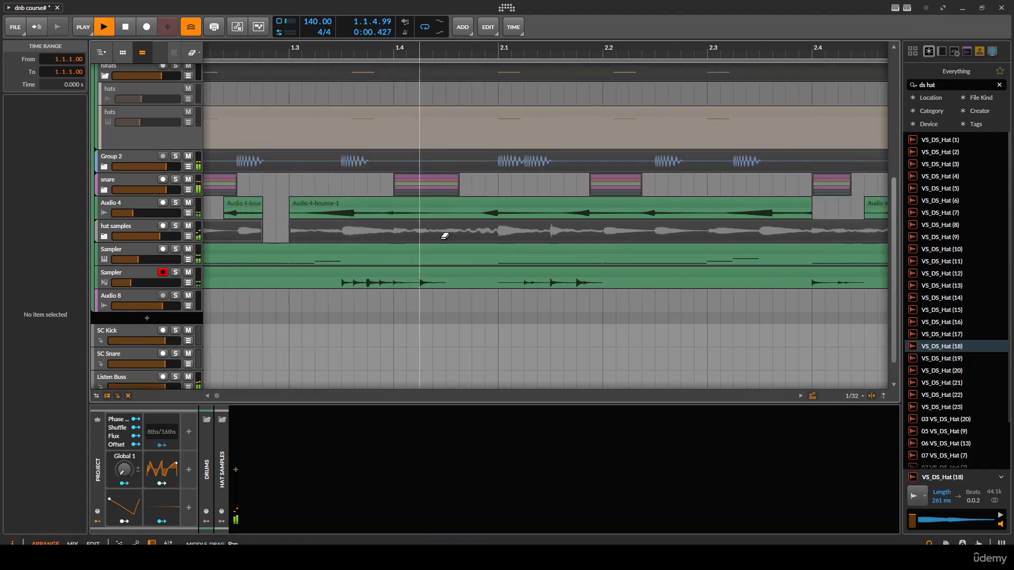
{"action": "left_click", "coordinate": [417, 234]}
{"action": "key", "text": "space"}
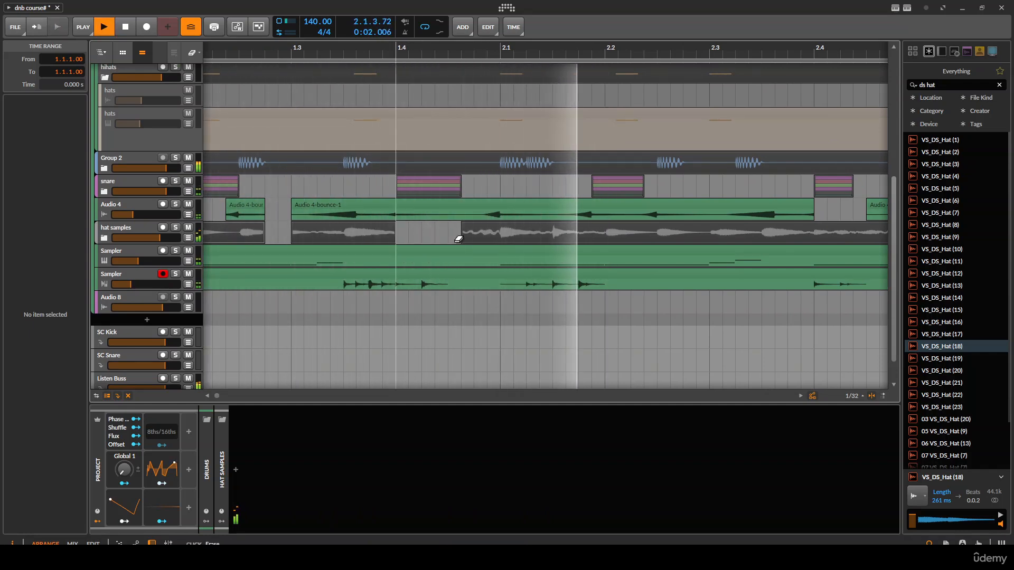
Erase the hat samples clips from 2.4 to 2.4.3, matching the gap in the Audio 4 track.
{"action": "scroll", "coordinate": [421, 248], "scroll_direction": "right", "scroll_amount": 3}
{"action": "left_click_drag", "start_coordinate": [670, 235], "coordinate": [724, 235]}
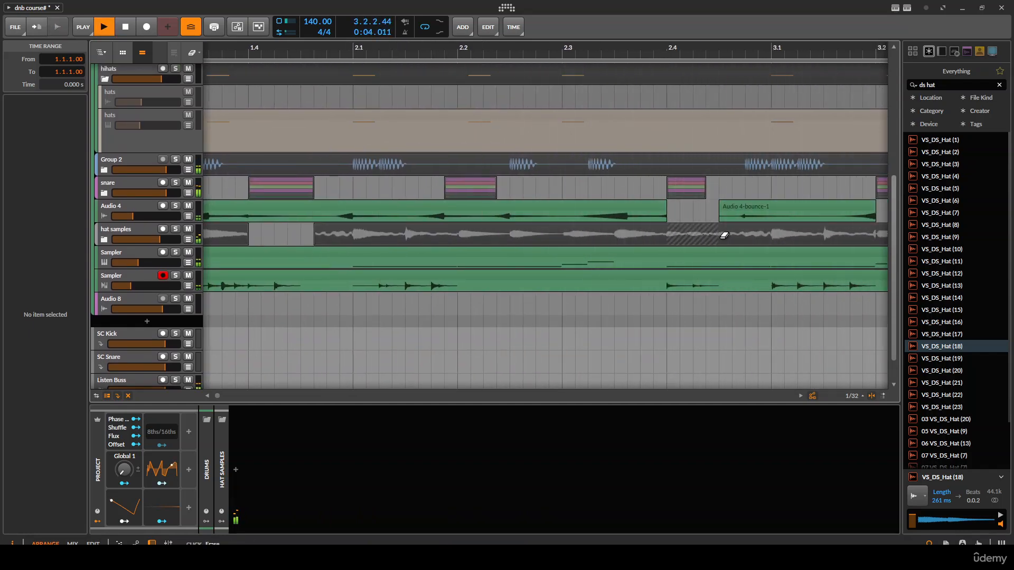
{"action": "key", "text": "space"}
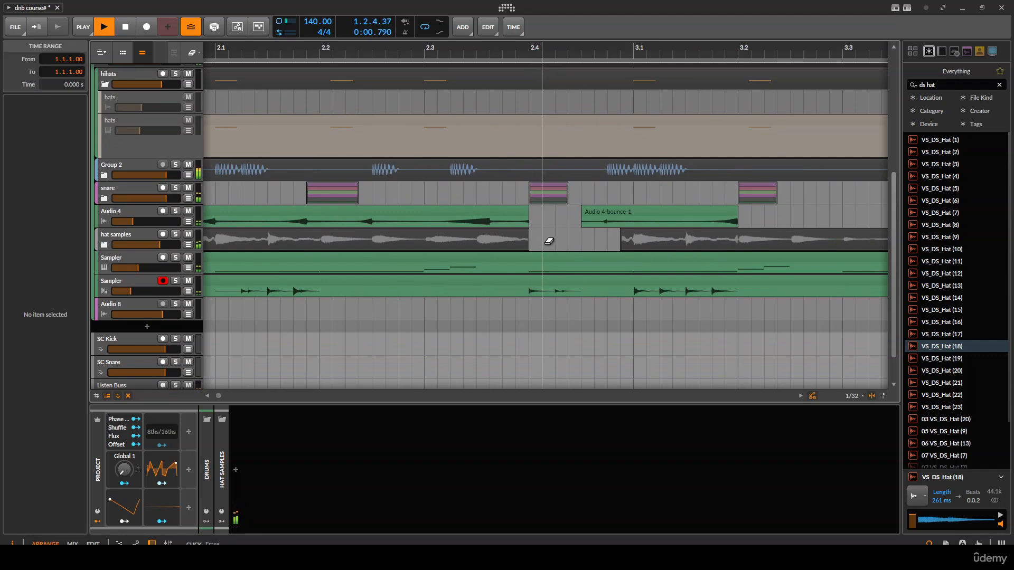
{"action": "left_click_drag", "start_coordinate": [530, 240], "coordinate": [581, 239]}
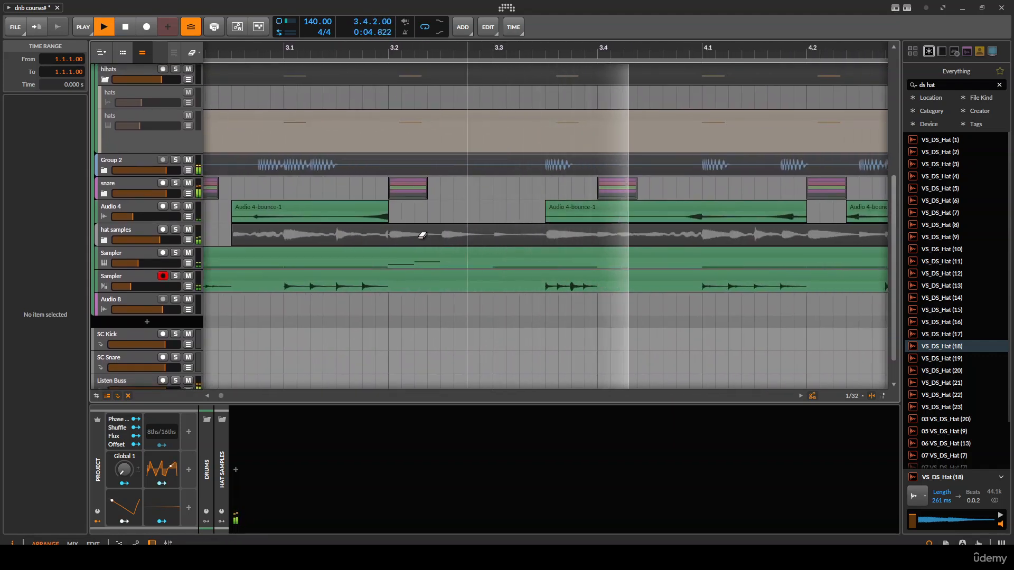
Erase the hat samples clips from 3.4 to about 3.4.3 and from 3.3 to 3.3.3.
{"action": "left_click_drag", "start_coordinate": [604, 237], "coordinate": [670, 233]}
{"action": "key", "text": "space"}
{"action": "scroll", "coordinate": [509, 233], "scroll_direction": "down", "scroll_amount": 2}
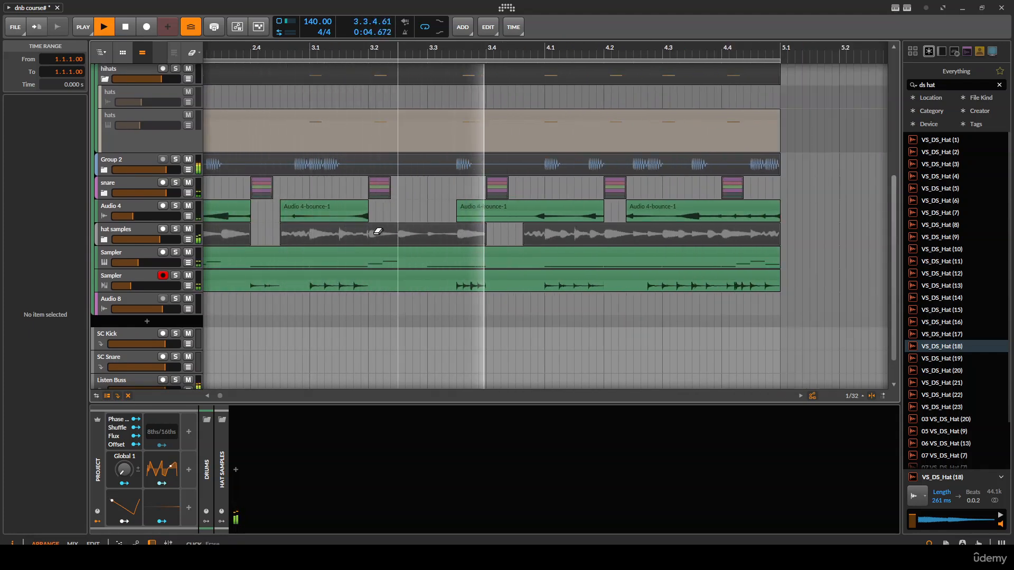
{"action": "key", "text": "space"}
{"action": "scroll", "coordinate": [378, 231], "scroll_direction": "up", "scroll_amount": 2}
{"action": "key", "text": "space"}
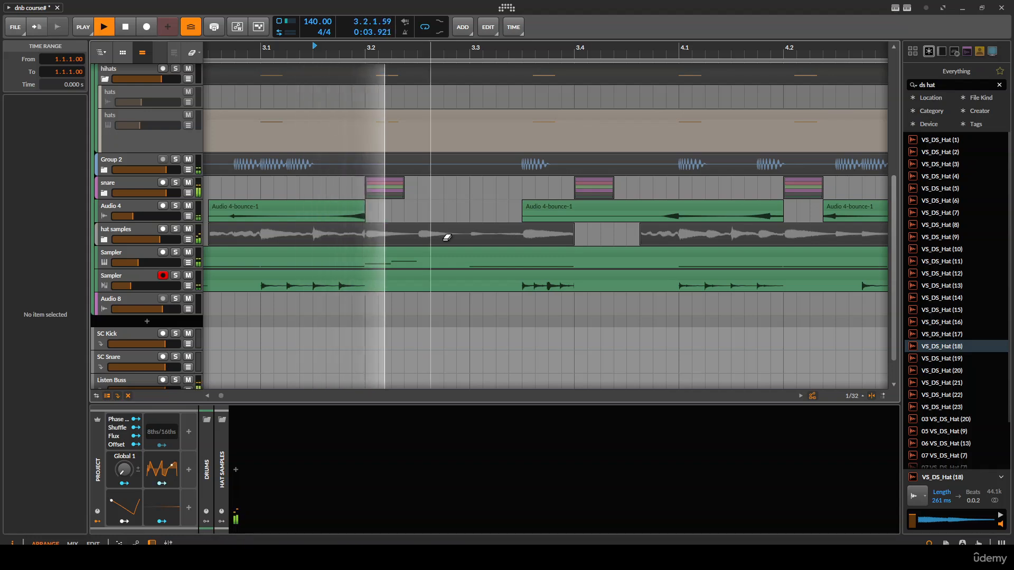
{"action": "left_click", "coordinate": [475, 231]}
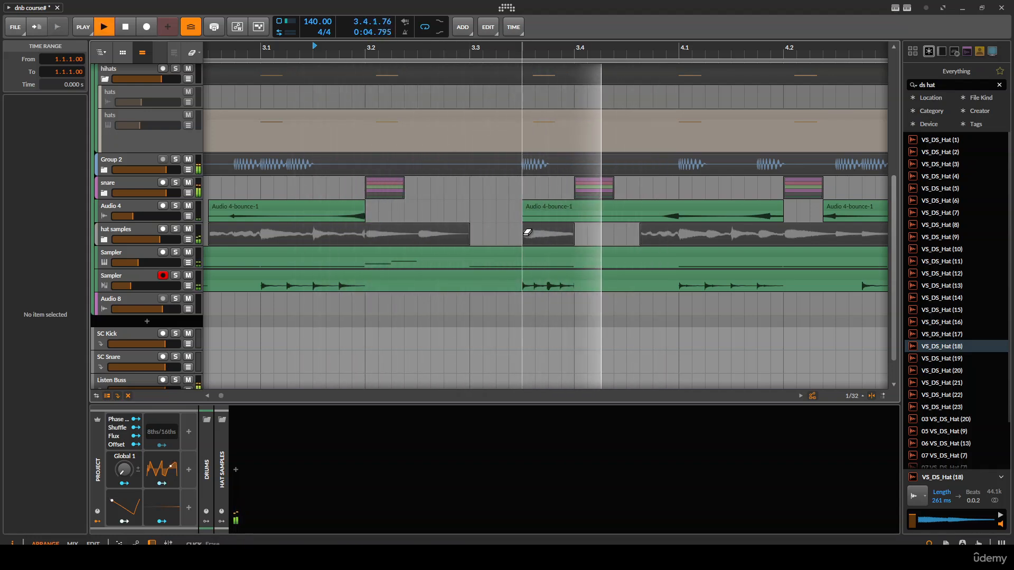
Cut two 1/32 gaps in the hat samples clips between 4.3.2 and 4.3.4, and erase from about 4.3.4 to 4.4.2.
{"action": "scroll", "coordinate": [333, 242], "scroll_direction": "down", "scroll_amount": 2}
{"action": "scroll", "coordinate": [596, 246], "scroll_direction": "right", "scroll_amount": 3}
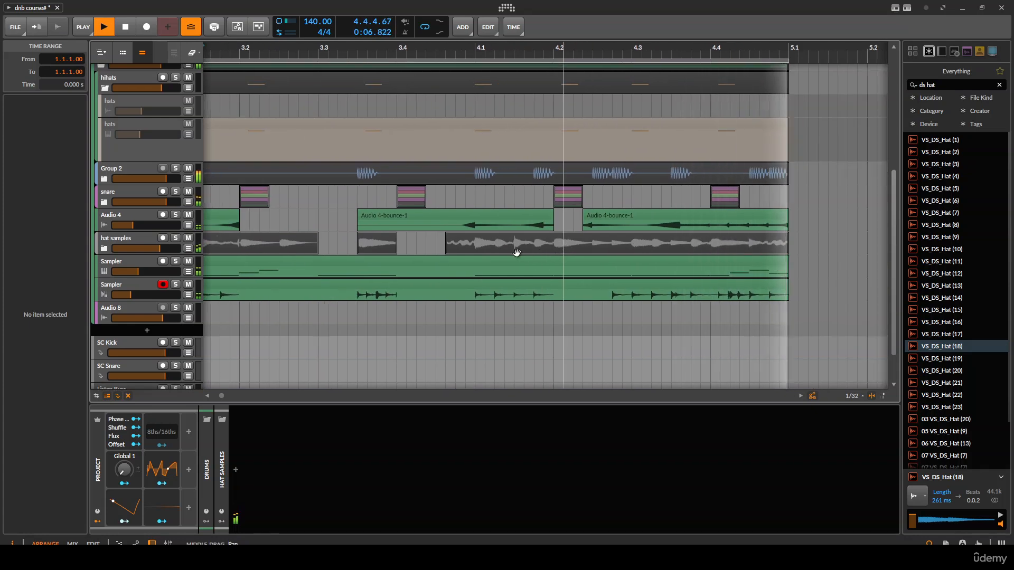
{"action": "scroll", "coordinate": [631, 249], "scroll_direction": "up", "scroll_amount": 2}
{"action": "key", "text": "space"}
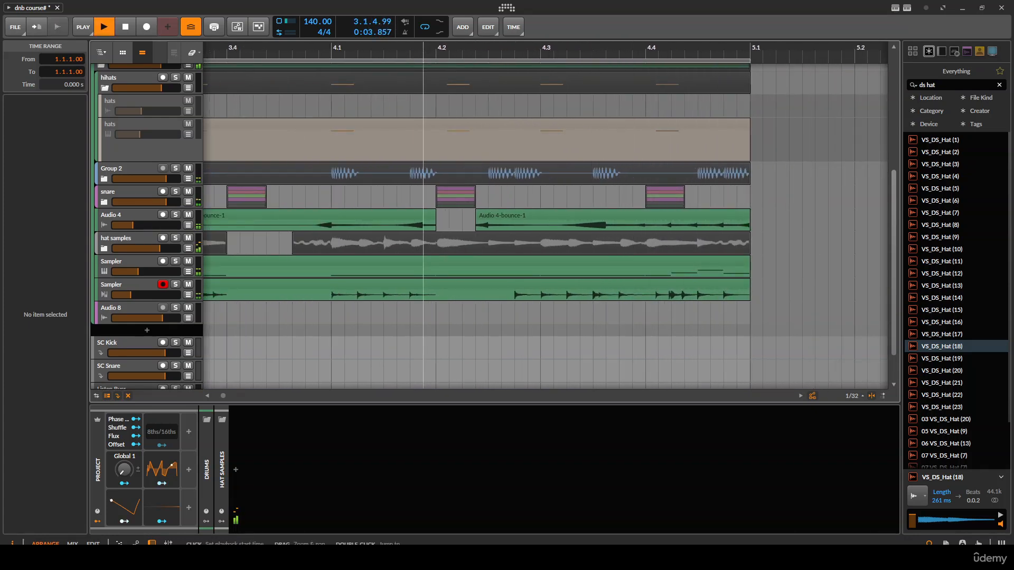
{"action": "key", "text": "space"}
{"action": "key", "text": "space"}
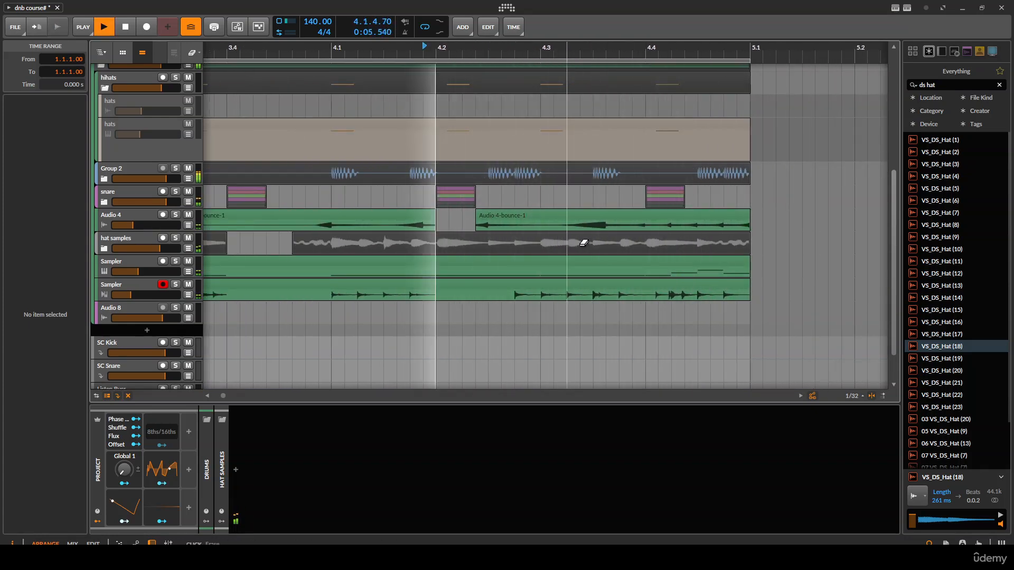
{"action": "left_click", "coordinate": [587, 244]}
{"action": "left_click", "coordinate": [613, 243]}
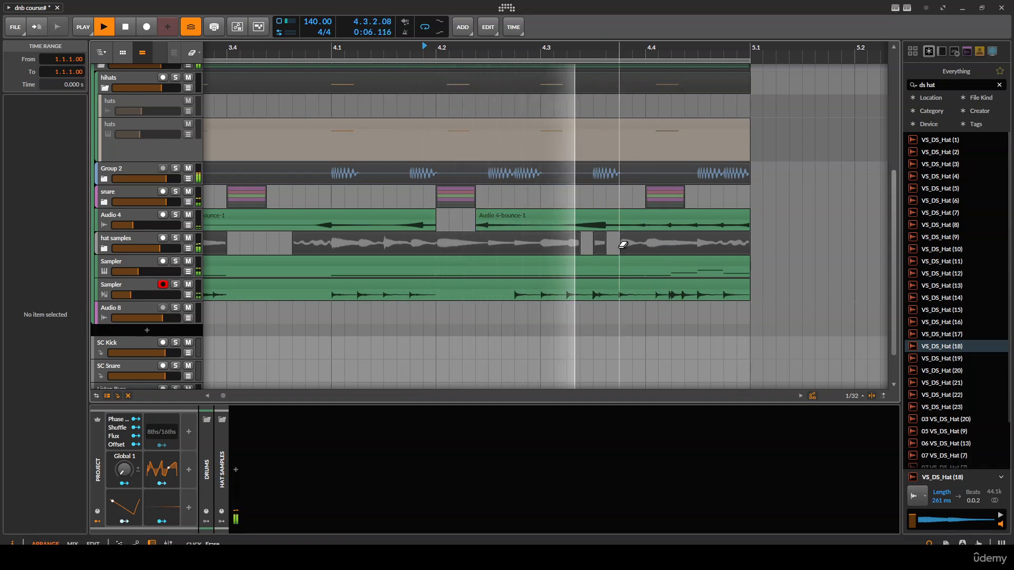
{"action": "left_click", "coordinate": [641, 244]}
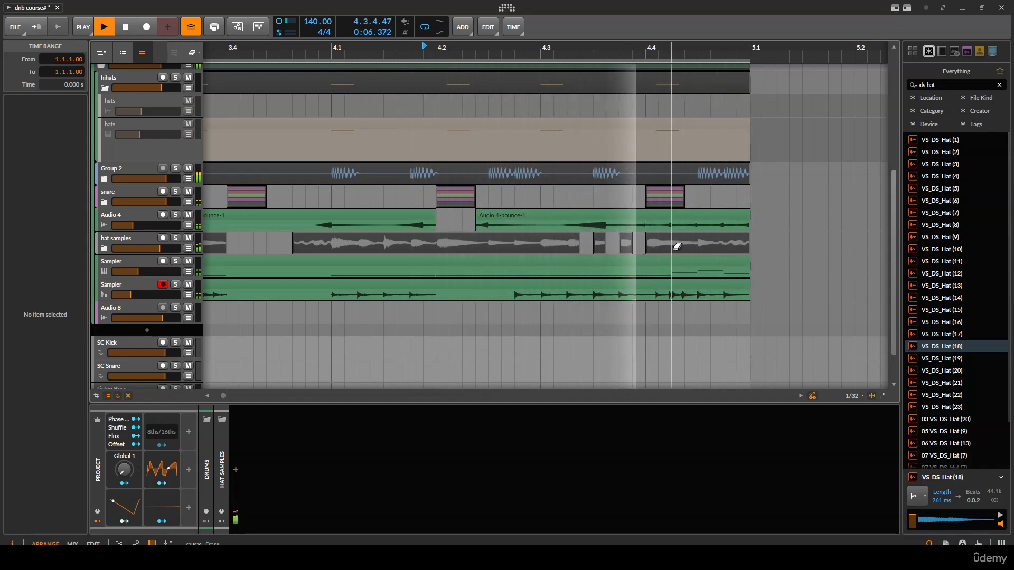
{"action": "left_click_drag", "start_coordinate": [685, 245], "coordinate": [687, 245]}
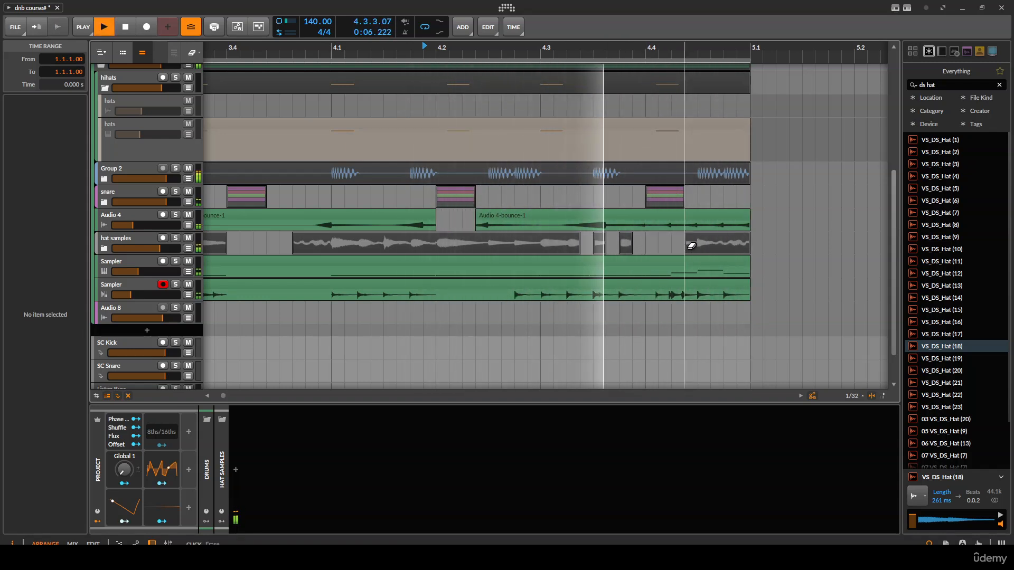
Expand the hat samples group, select all clips on its tracks and apply Auto-Fade to them.
{"action": "scroll", "coordinate": [687, 244], "scroll_direction": "down", "scroll_amount": 2}
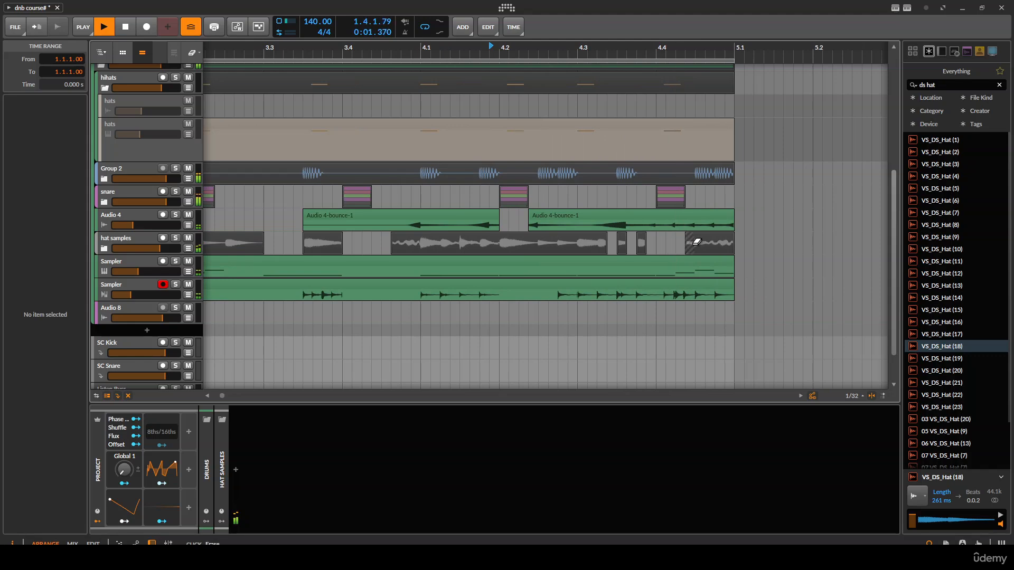
{"action": "scroll", "coordinate": [696, 242], "scroll_direction": "down", "scroll_amount": 3}
{"action": "scroll", "coordinate": [264, 232], "scroll_direction": "left", "scroll_amount": 3}
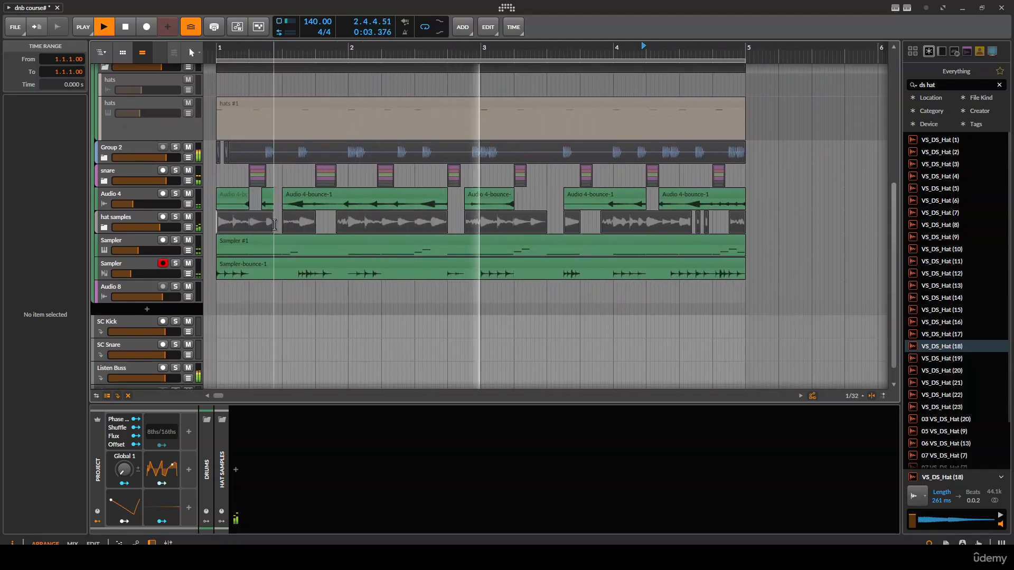
{"action": "left_click", "coordinate": [241, 222]}
{"action": "left_click", "coordinate": [738, 221], "text": "shift"}
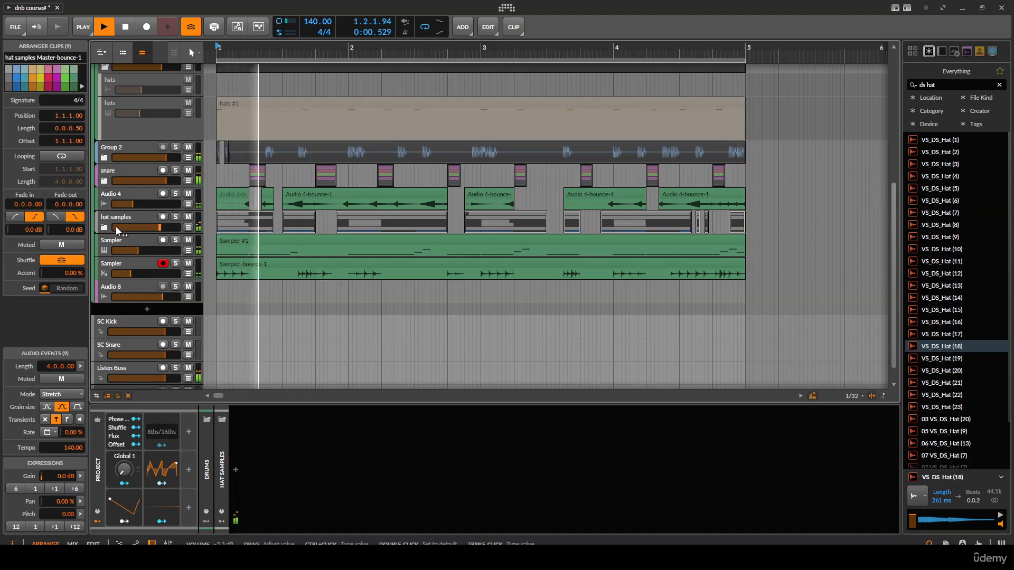
{"action": "left_click", "coordinate": [267, 240]}
{"action": "left_click", "coordinate": [236, 242]}
{"action": "scroll", "coordinate": [264, 248], "scroll_direction": "down", "scroll_amount": 5}
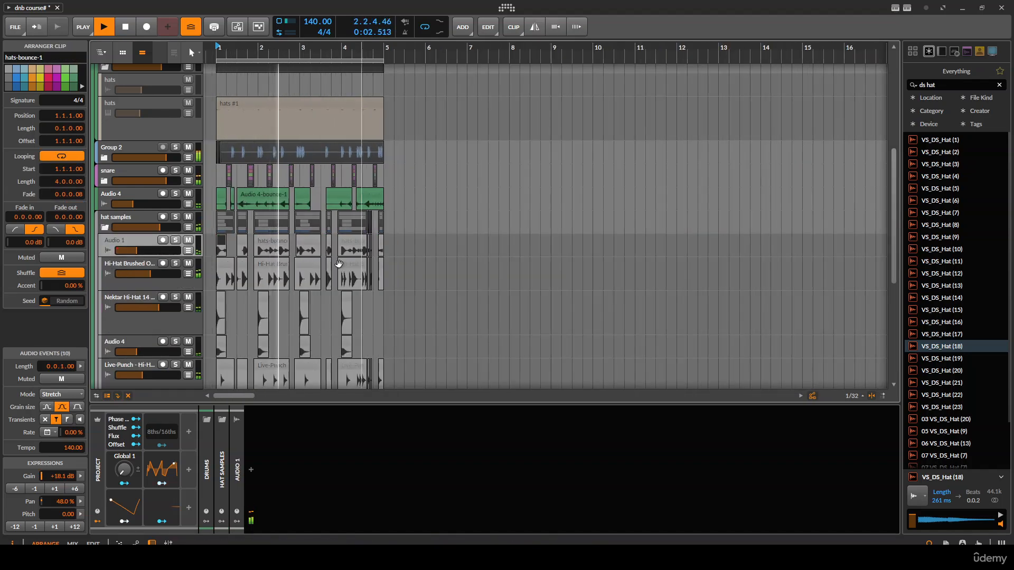
{"action": "scroll", "coordinate": [351, 267], "scroll_direction": "down", "scroll_amount": 4}
{"action": "scroll", "coordinate": [511, 277], "scroll_direction": "up", "scroll_amount": 3}
{"action": "scroll", "coordinate": [511, 264], "scroll_direction": "down", "scroll_amount": 1}
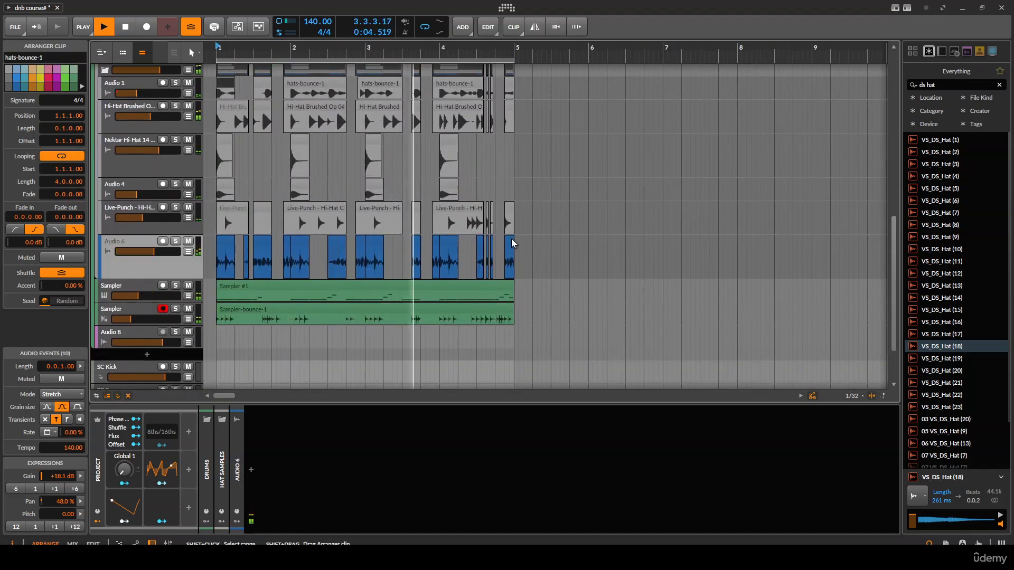
{"action": "key", "text": "ctrl+a"}
{"action": "right_click", "coordinate": [512, 242]}
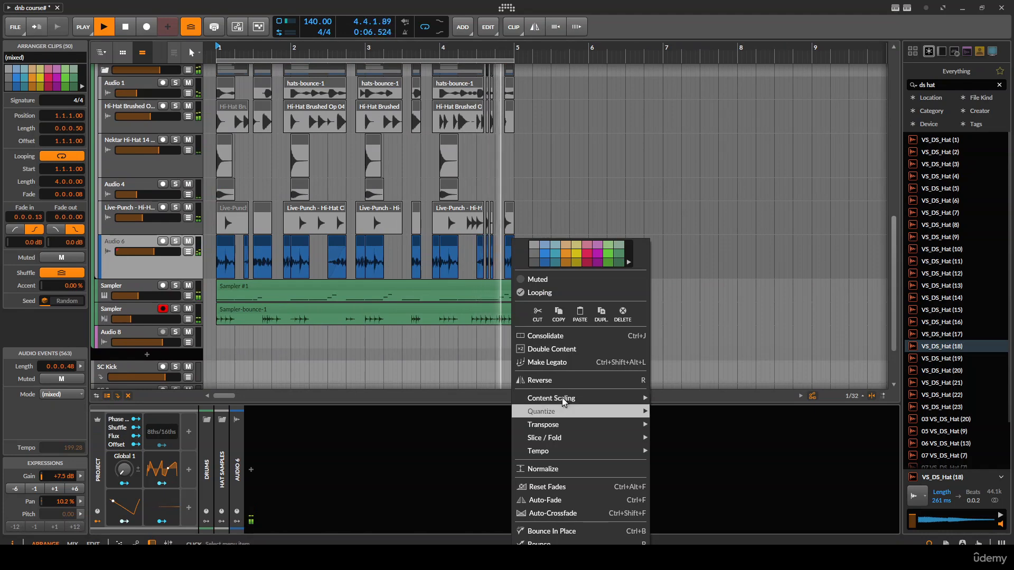
{"action": "left_click", "coordinate": [549, 500]}
Examine the fades at the edges of the hat samples clips, collapse the group and clear the clip selection.
{"action": "scroll", "coordinate": [358, 225], "scroll_direction": "up", "scroll_amount": 5}
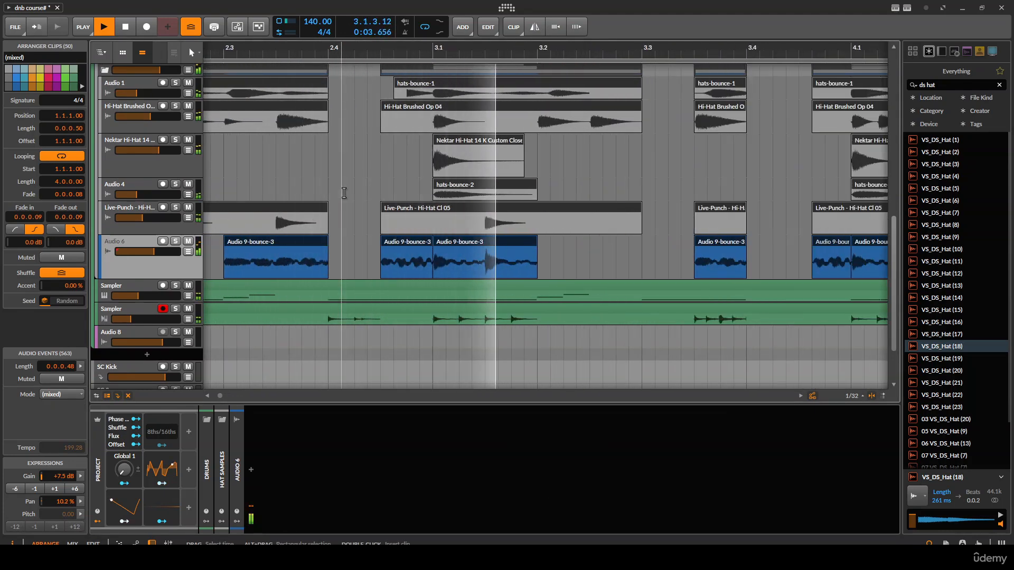
{"action": "scroll", "coordinate": [373, 248], "scroll_direction": "up", "scroll_amount": 10}
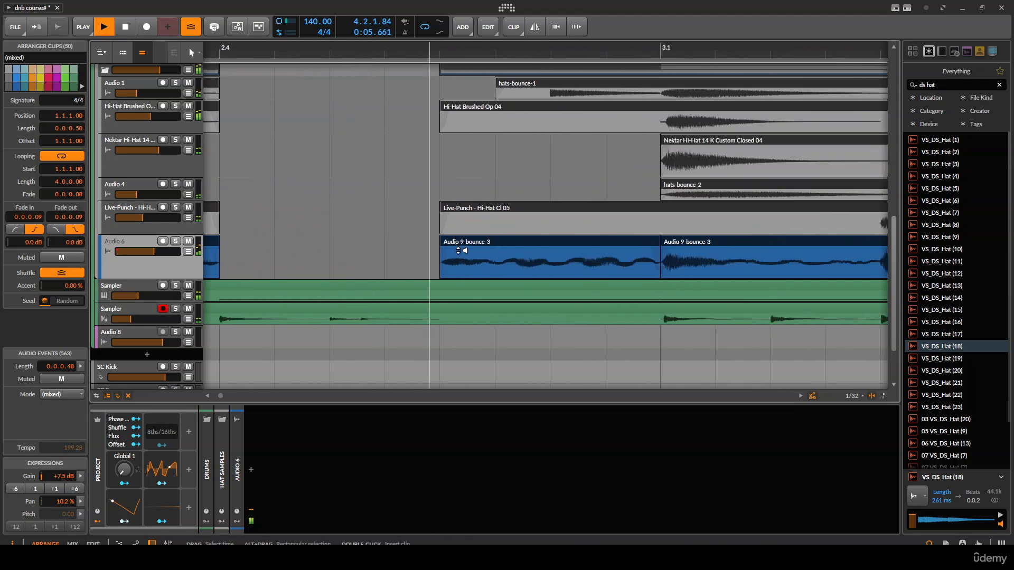
{"action": "scroll", "coordinate": [426, 250], "scroll_direction": "down", "scroll_amount": 10}
{"action": "scroll", "coordinate": [155, 172], "scroll_direction": "up", "scroll_amount": 5}
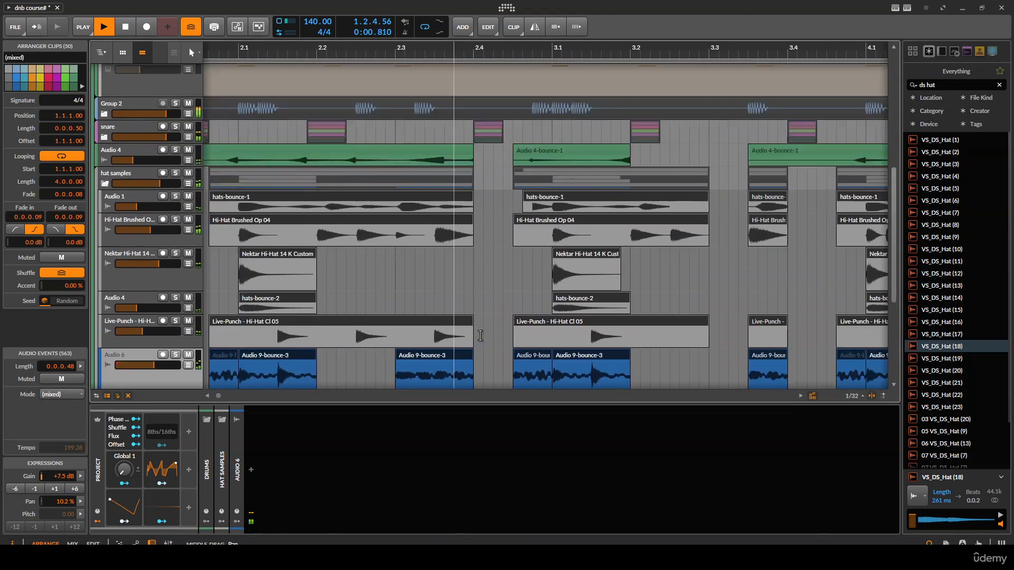
{"action": "scroll", "coordinate": [156, 172], "scroll_direction": "up", "scroll_amount": 5}
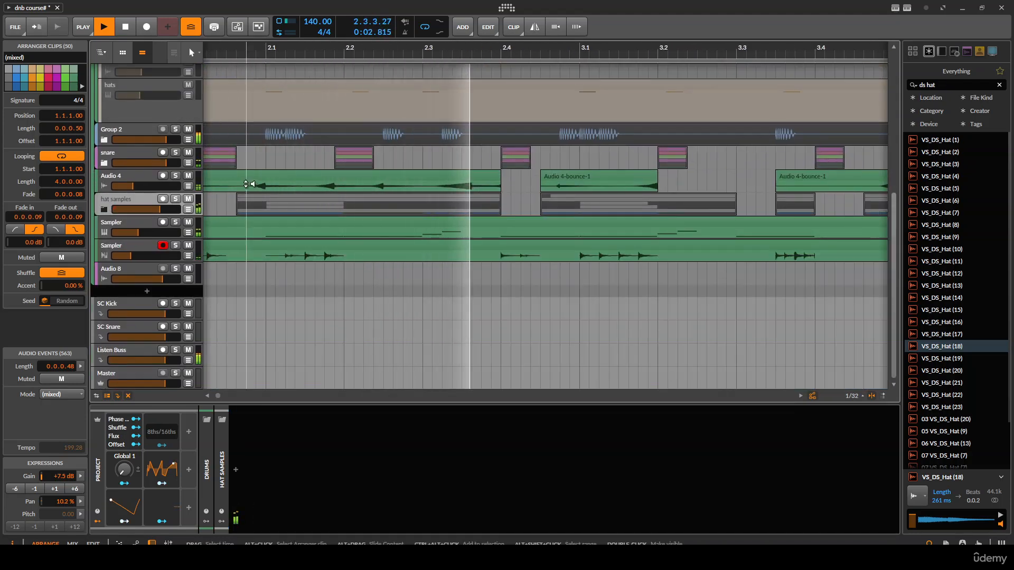
{"action": "scroll", "coordinate": [449, 239], "scroll_direction": "down", "scroll_amount": 5}
{"action": "scroll", "coordinate": [449, 239], "scroll_direction": "up", "scroll_amount": 3}
{"action": "scroll", "coordinate": [209, 170], "scroll_direction": "down", "scroll_amount": 2}
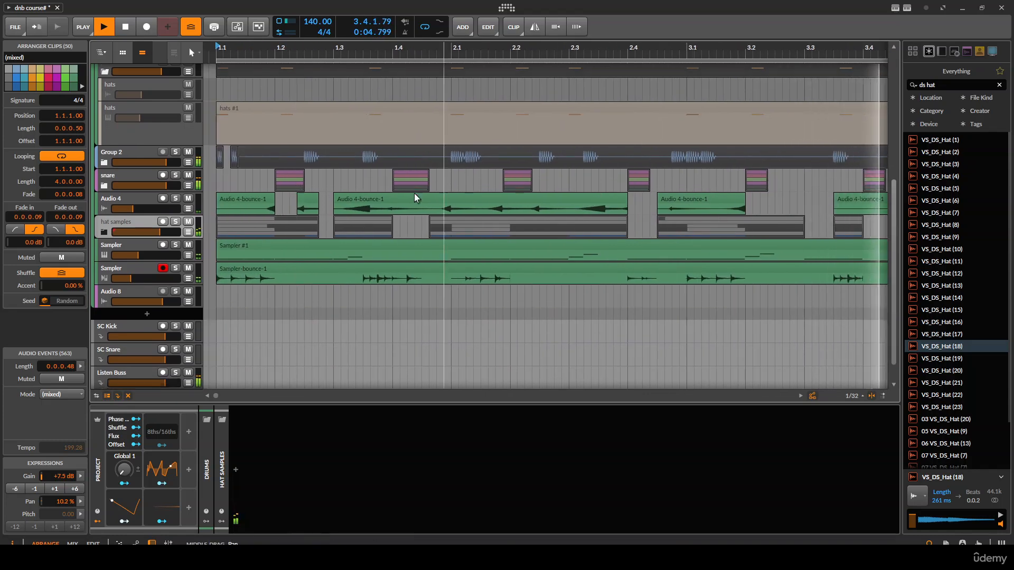
{"action": "left_click", "coordinate": [210, 170]}
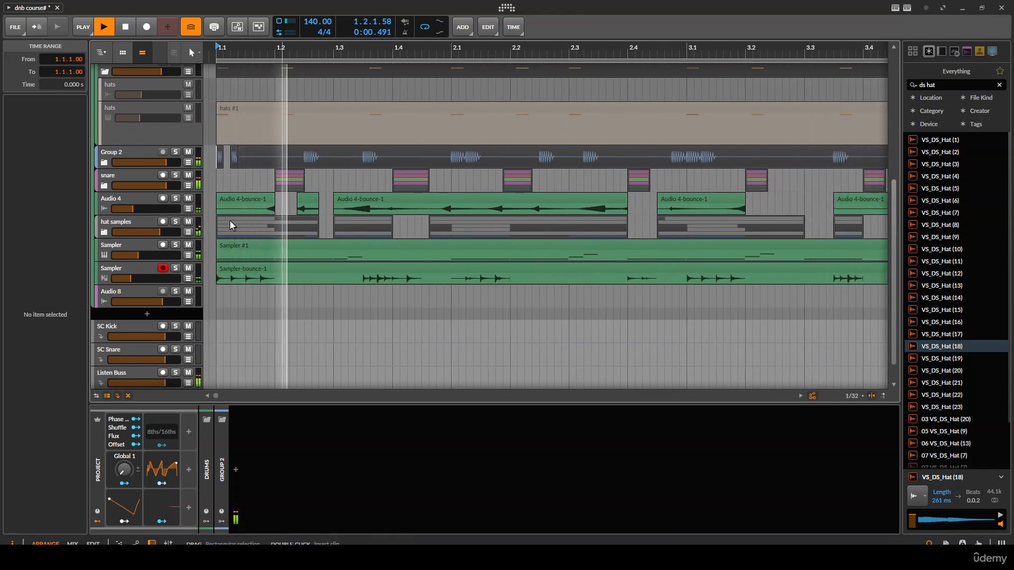
Expand the hat samples group and shorten the Audio 6 clip starting at 1.3 to end at about 1.3.3.
{"action": "left_click", "coordinate": [104, 232]}
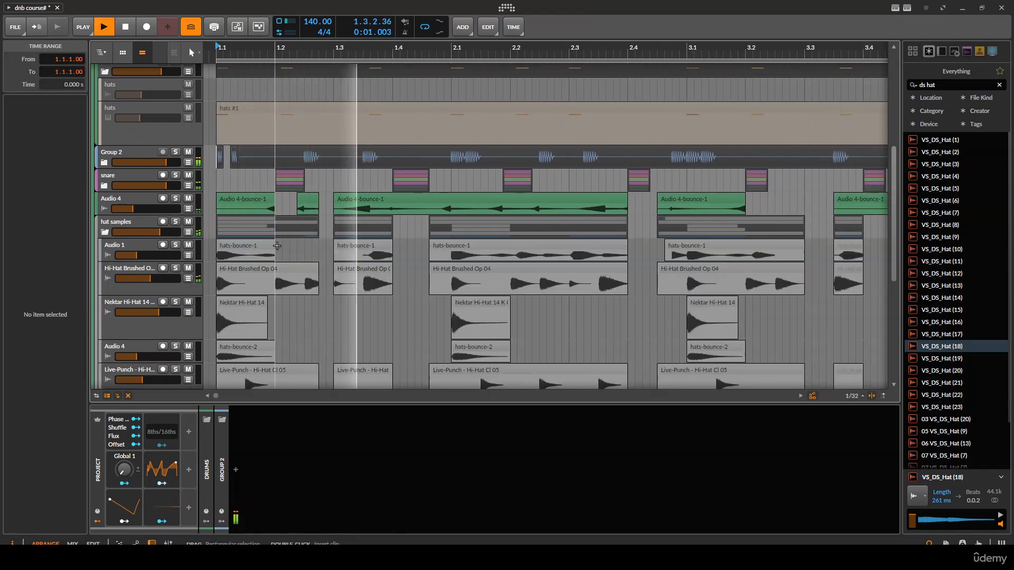
{"action": "scroll", "coordinate": [313, 264], "scroll_direction": "down", "scroll_amount": 2}
{"action": "scroll", "coordinate": [313, 264], "scroll_direction": "down", "scroll_amount": 3}
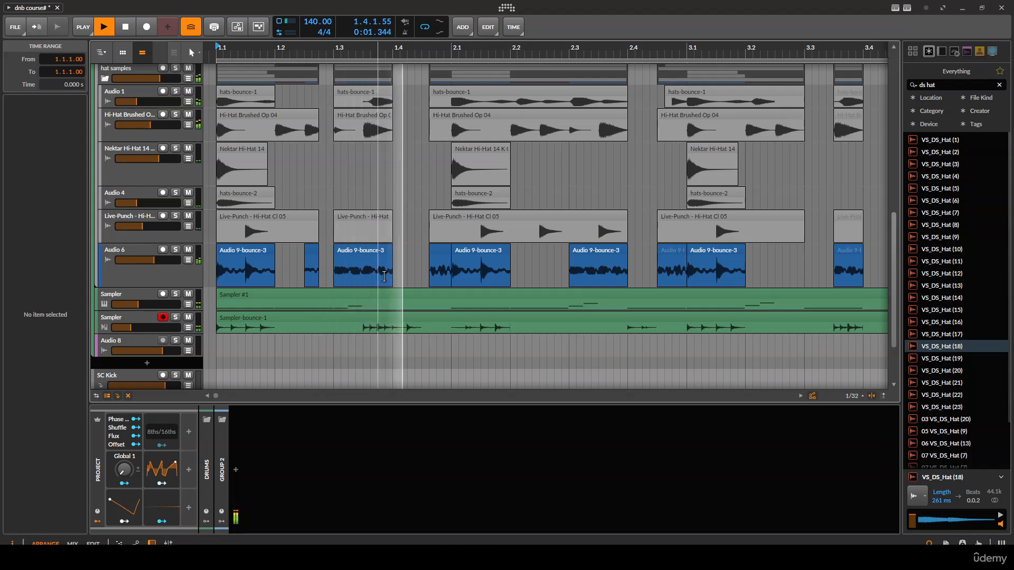
{"action": "scroll", "coordinate": [378, 276], "scroll_direction": "up", "scroll_amount": 2}
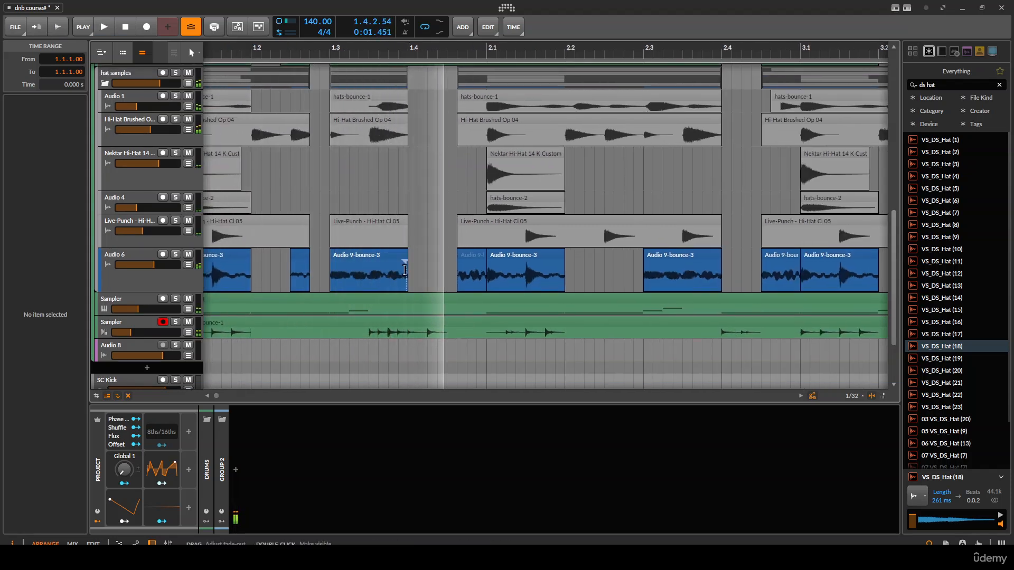
{"action": "left_click_drag", "start_coordinate": [410, 273], "coordinate": [378, 271]}
Try erasing the Hi-Hat Brushed clip from 1.3.2 to 1.4, listen to it, and undo the erasure.
{"action": "key", "text": "4"}
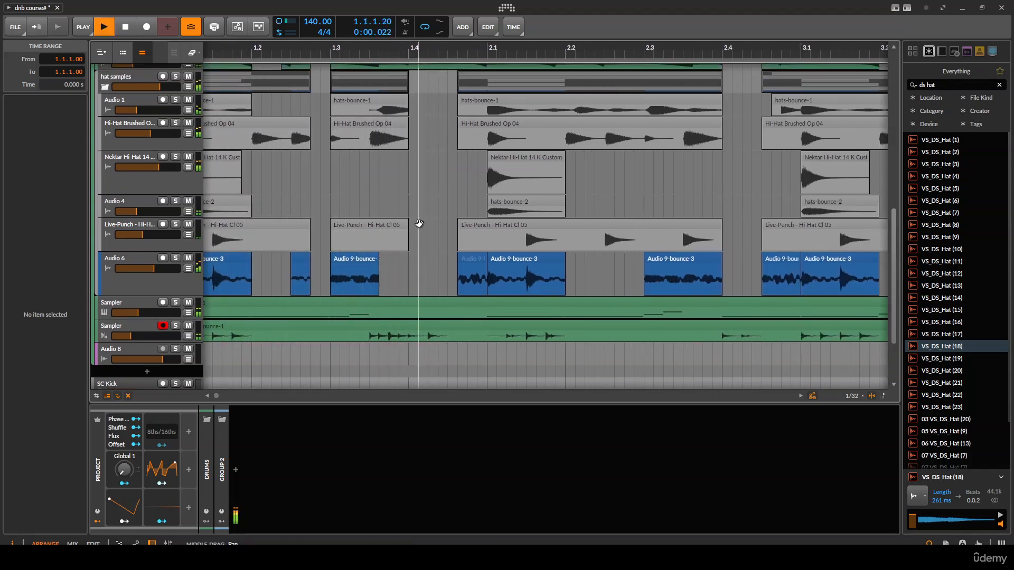
{"action": "scroll", "coordinate": [416, 233], "scroll_direction": "up", "scroll_amount": 1}
{"action": "key", "text": "space"}
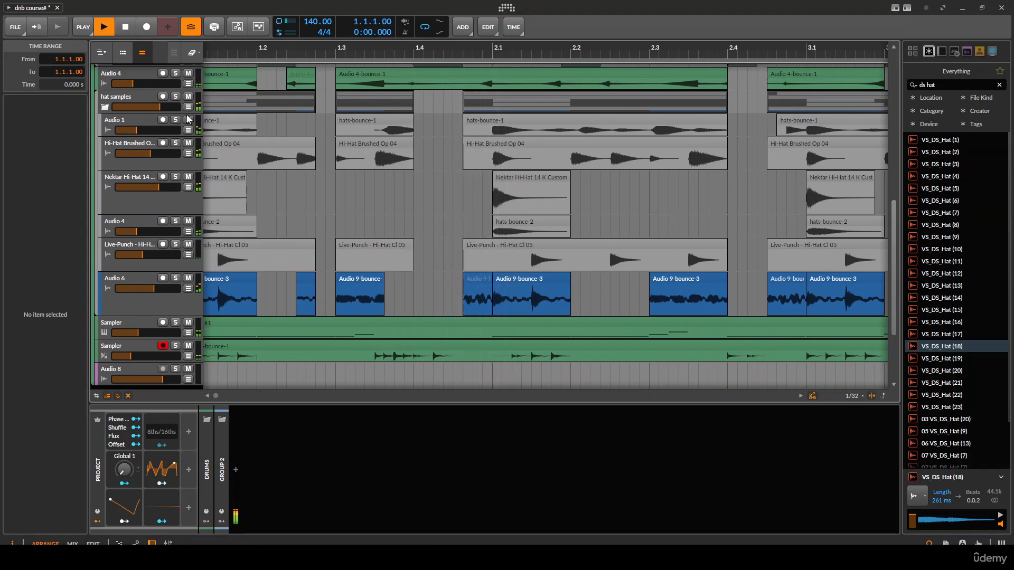
{"action": "left_click", "coordinate": [179, 120]}
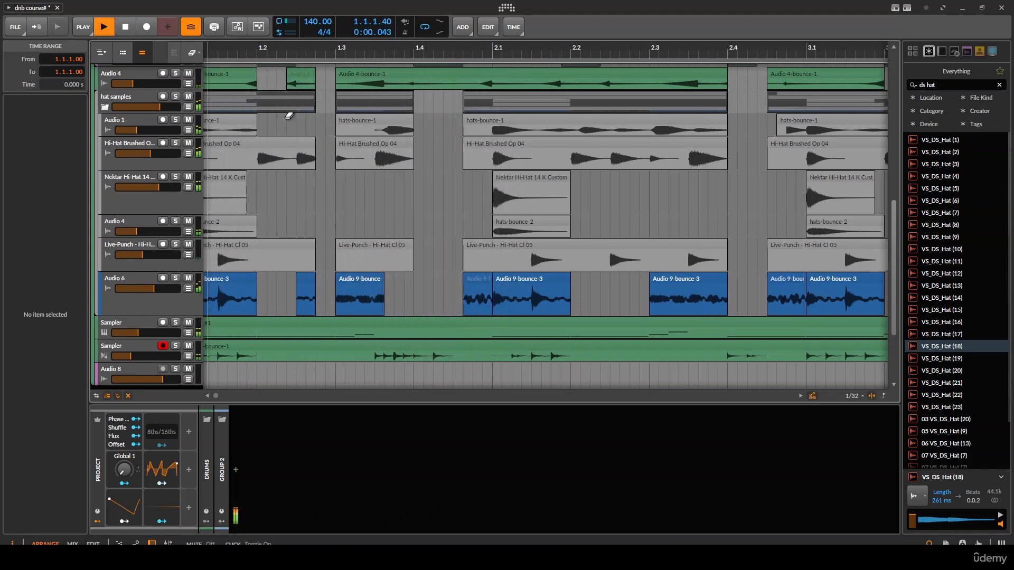
{"action": "left_click_drag", "start_coordinate": [361, 122], "coordinate": [417, 131]}
{"action": "key", "text": "space"}
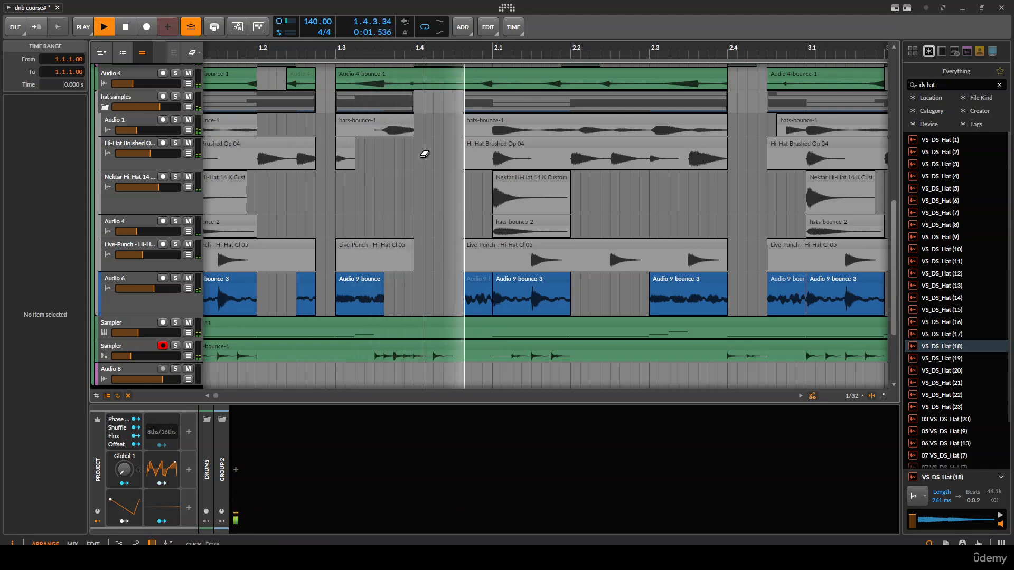
{"action": "key", "text": "space"}
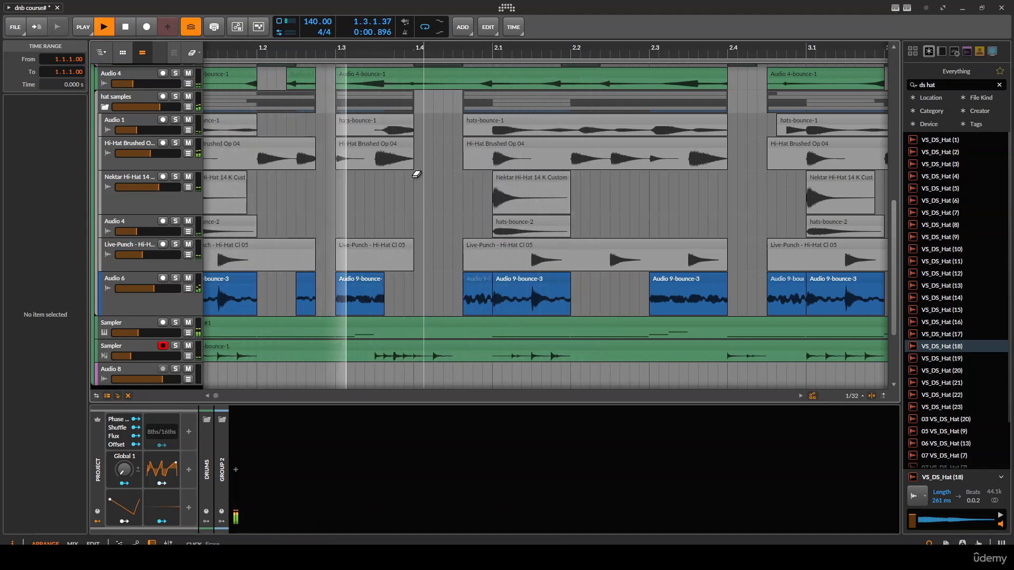
{"action": "scroll", "coordinate": [351, 170], "scroll_direction": "left", "scroll_amount": 2}
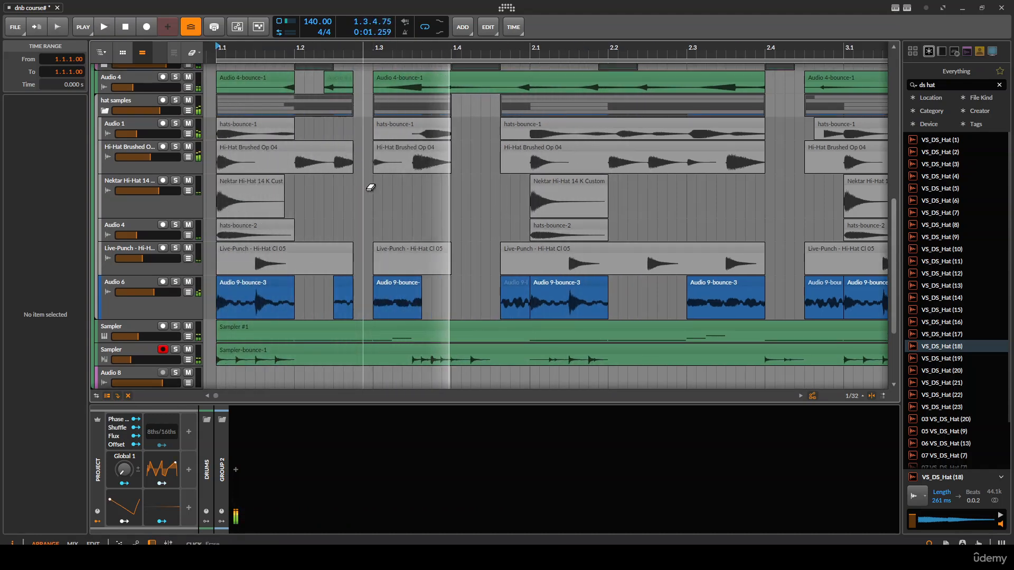
Listen to the instrument Sampler track briefly in solo and erase its Sampler #1 clip from 1.3 to 1.3.4.
{"action": "scroll", "coordinate": [369, 201], "scroll_direction": "down", "scroll_amount": 3}
{"action": "key", "text": "space"}
{"action": "key", "text": "space"}
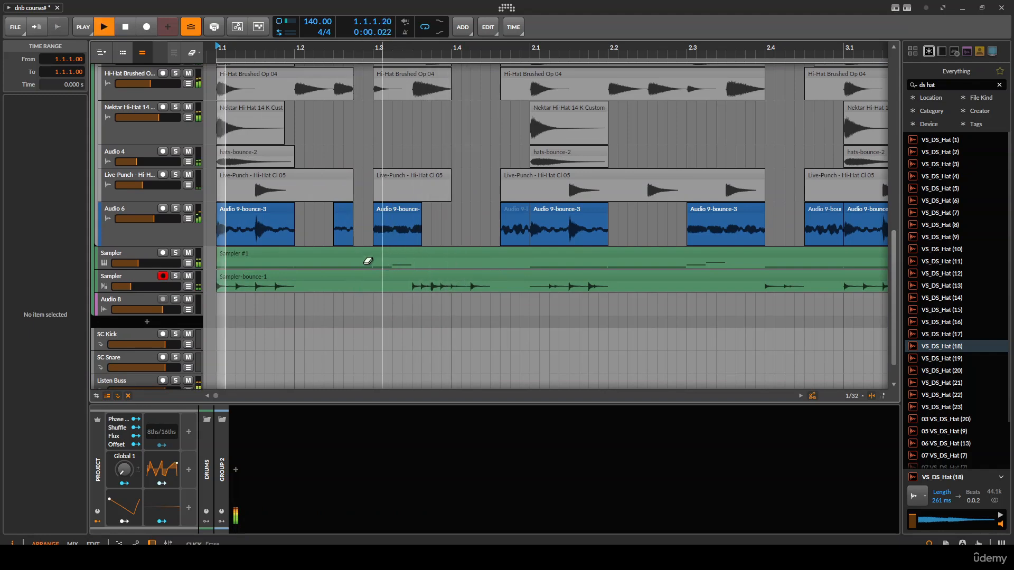
{"action": "key", "text": "space"}
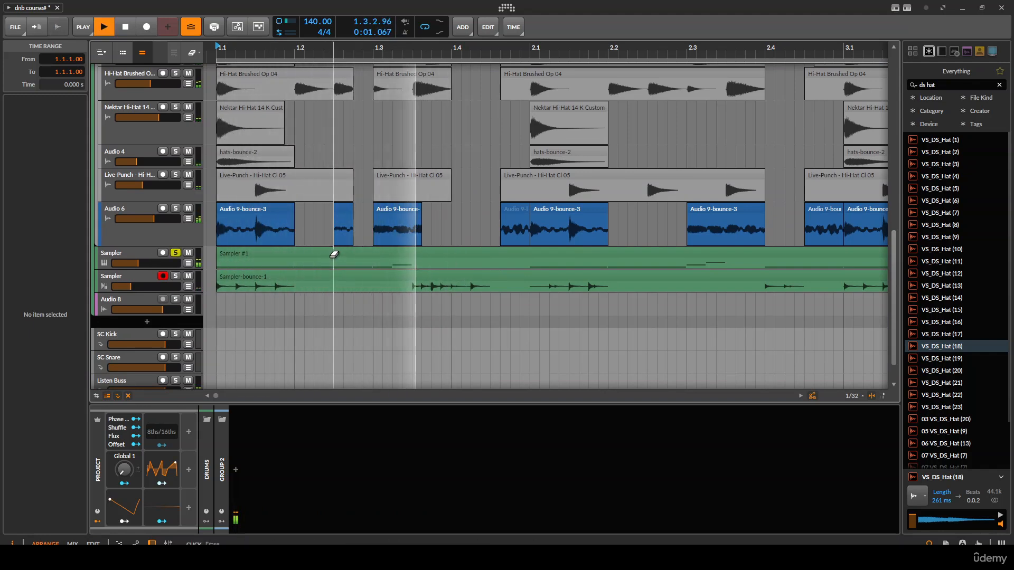
{"action": "key", "text": "space"}
{"action": "key", "text": "space"}
{"action": "key", "text": "space"}
{"action": "key", "text": "space"}
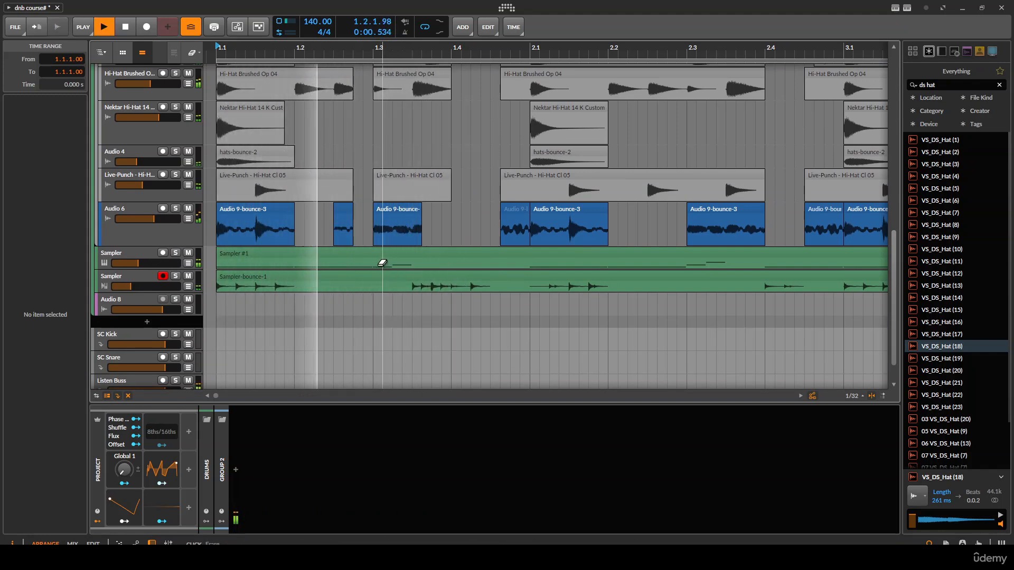
{"action": "left_click_drag", "start_coordinate": [381, 262], "coordinate": [436, 253]}
{"action": "key", "text": "space"}
{"action": "key", "text": "space"}
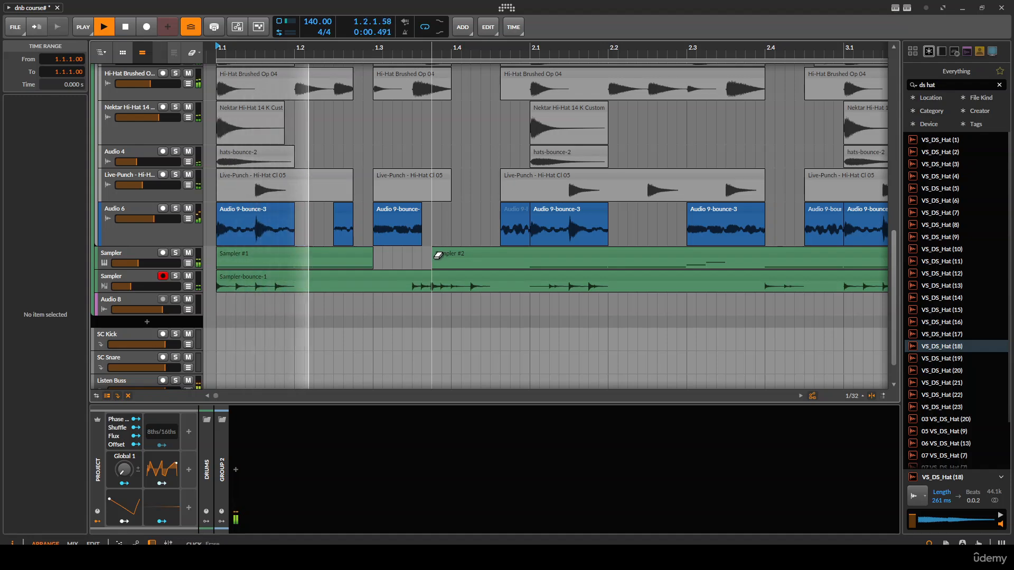
Erase the instrument Sampler track's clip from 2.3 to about halfway between 2.3.3 and 2.3.4.
{"action": "scroll", "coordinate": [438, 255], "scroll_direction": "right", "scroll_amount": 5}
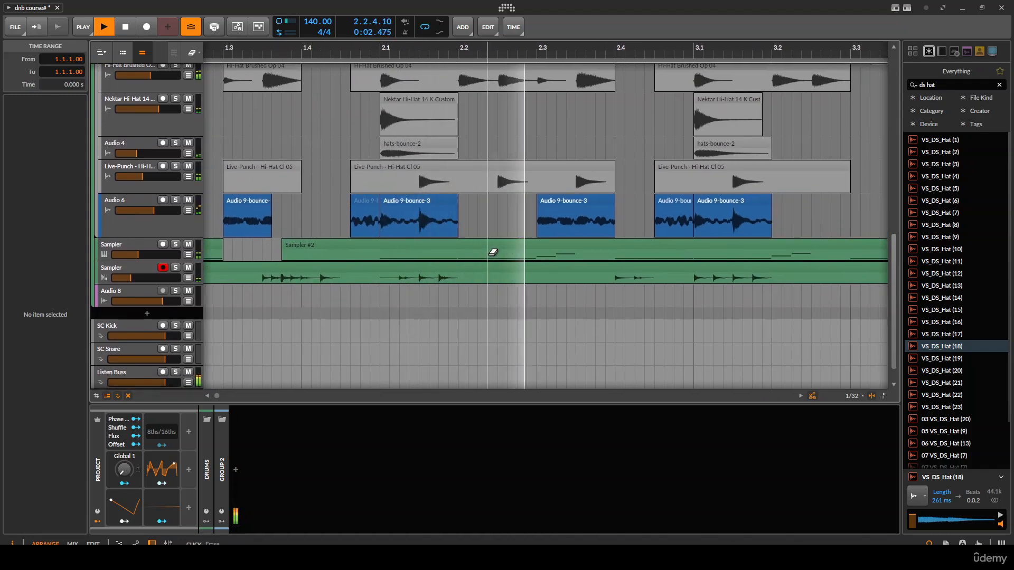
{"action": "key", "text": "space"}
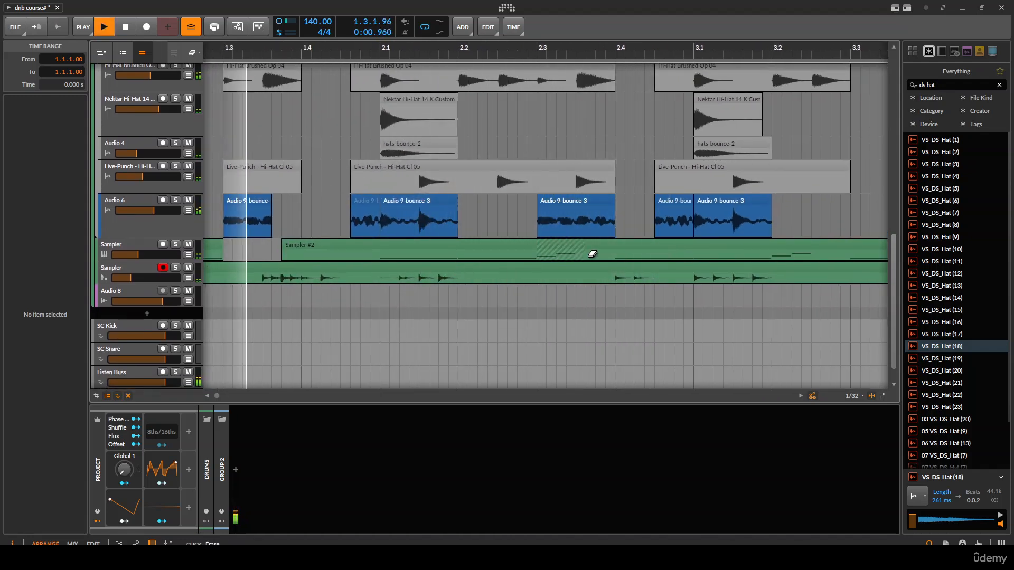
{"action": "left_click_drag", "start_coordinate": [592, 254], "coordinate": [587, 254]}
{"action": "scroll", "coordinate": [396, 254], "scroll_direction": "right", "scroll_amount": 3}
{"action": "scroll", "coordinate": [423, 251], "scroll_direction": "right", "scroll_amount": 2}
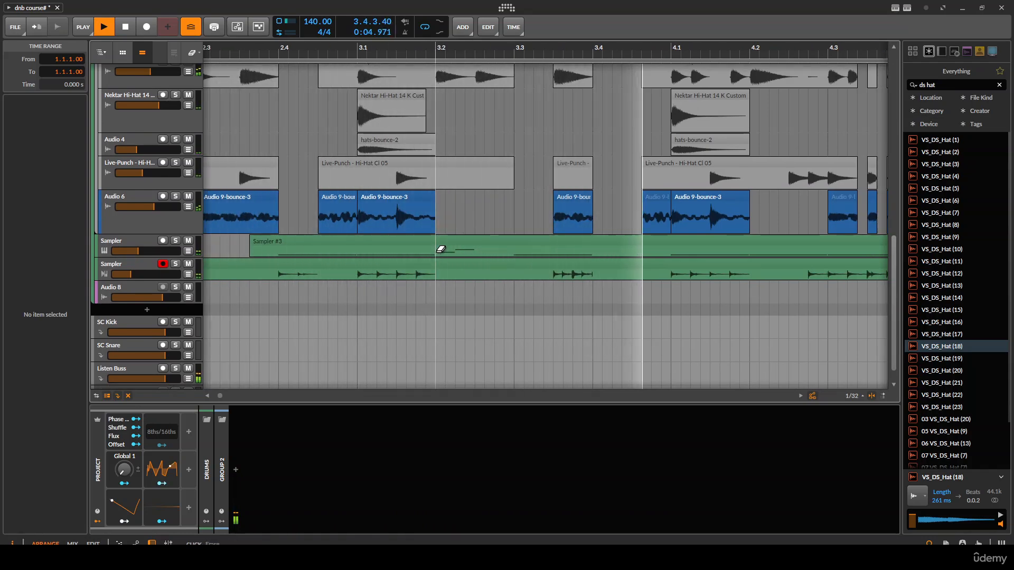
Stop playback and reduce the Audio 6 track's height to a compact row.
{"action": "scroll", "coordinate": [542, 256], "scroll_direction": "down", "scroll_amount": 3}
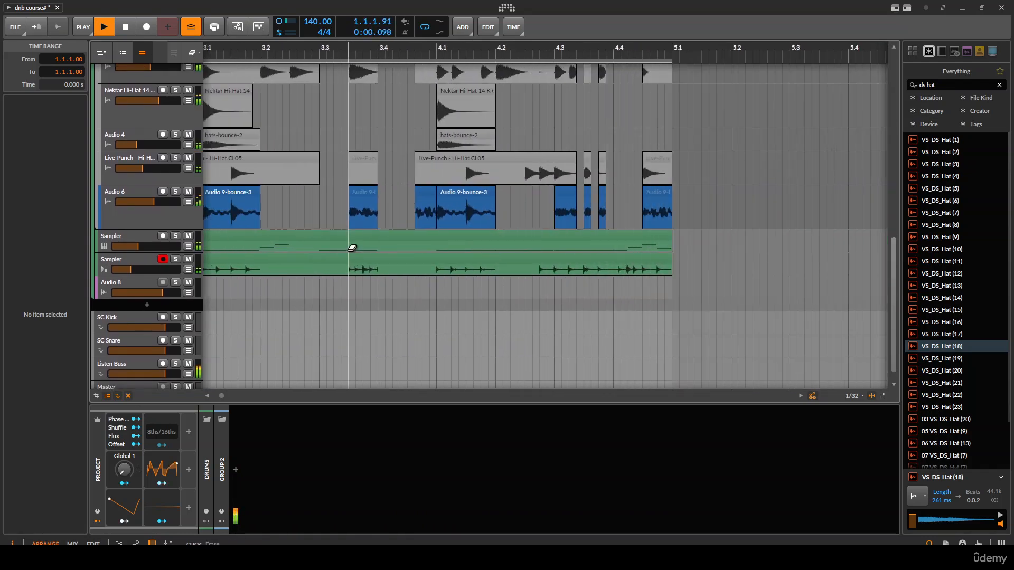
{"action": "scroll", "coordinate": [475, 225], "scroll_direction": "up", "scroll_amount": 4}
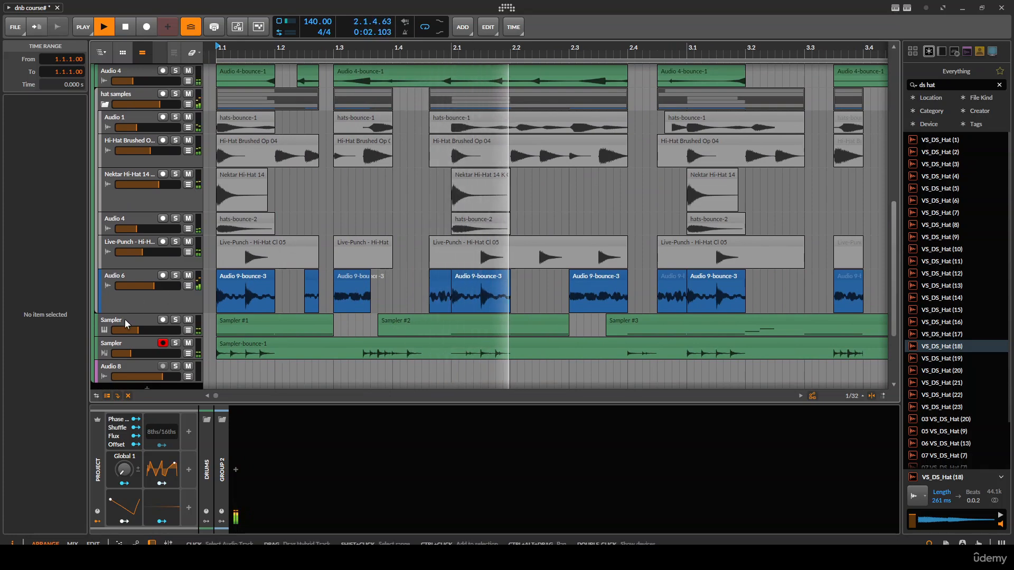
{"action": "left_click", "coordinate": [147, 308]}
{"action": "key", "text": "space"}
{"action": "left_click_drag", "start_coordinate": [149, 313], "coordinate": [156, 290]}
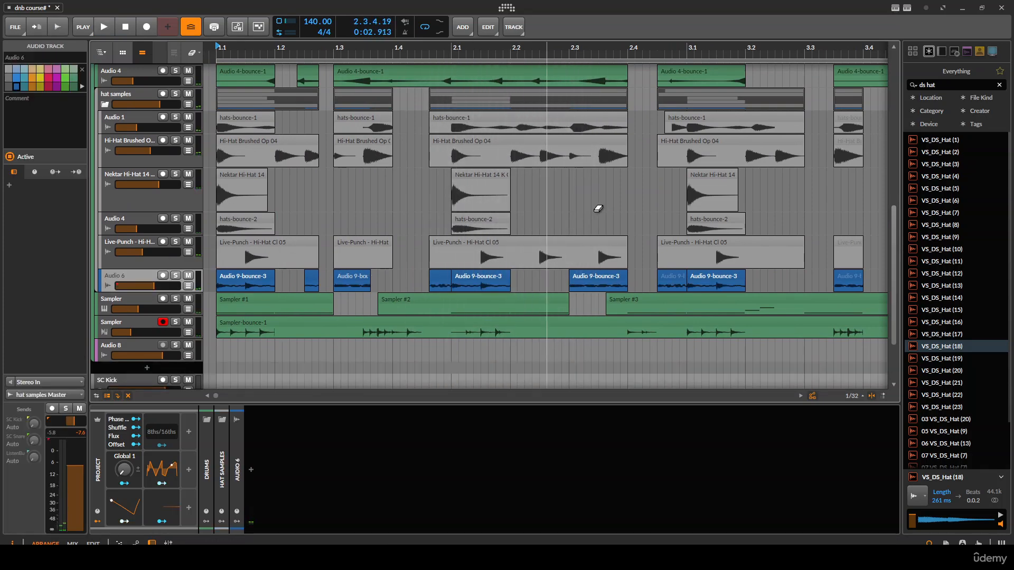
Collapse the hat samples group and play back the beat to check the layers around the snare hits.
{"action": "scroll", "coordinate": [581, 227], "scroll_direction": "up", "scroll_amount": 4}
{"action": "scroll", "coordinate": [287, 221], "scroll_direction": "down", "scroll_amount": 2}
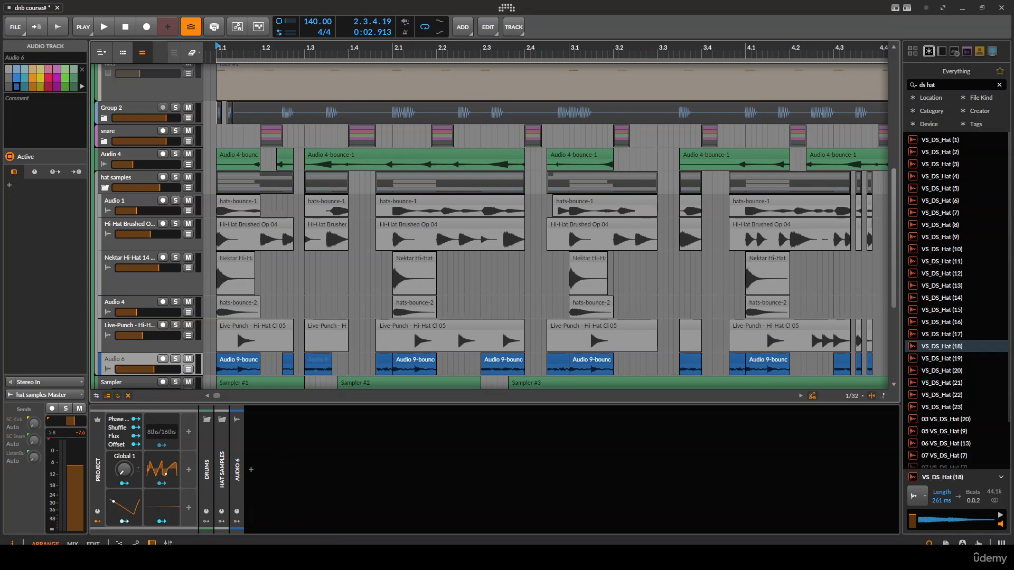
{"action": "mouse_move", "coordinate": [322, 558]}
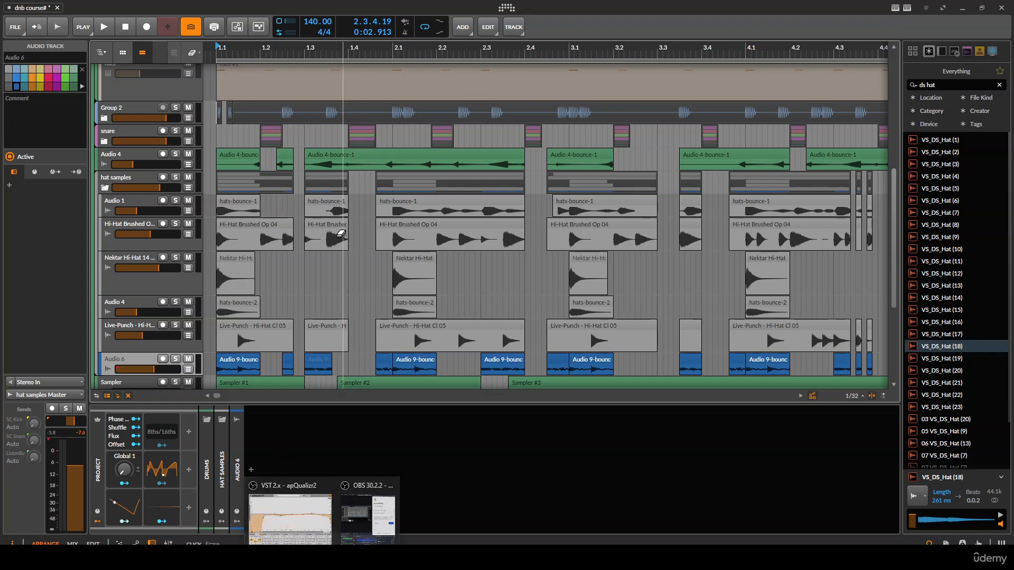
{"action": "key", "text": "space"}
{"action": "scroll", "coordinate": [158, 190], "scroll_direction": "up", "scroll_amount": 3}
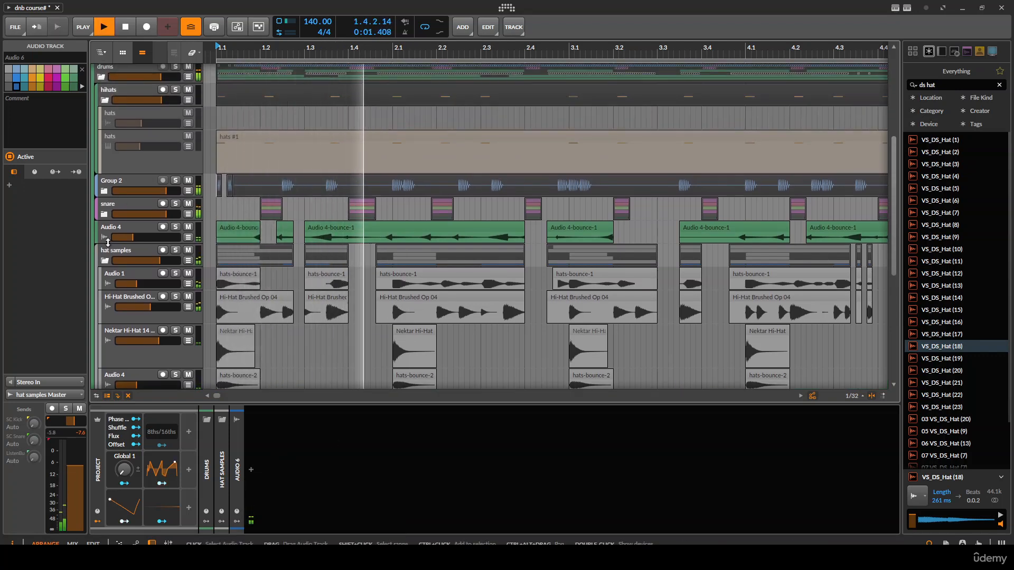
{"action": "left_click", "coordinate": [104, 261]}
{"action": "scroll", "coordinate": [186, 227], "scroll_direction": "down", "scroll_amount": 2}
{"action": "key", "text": "space"}
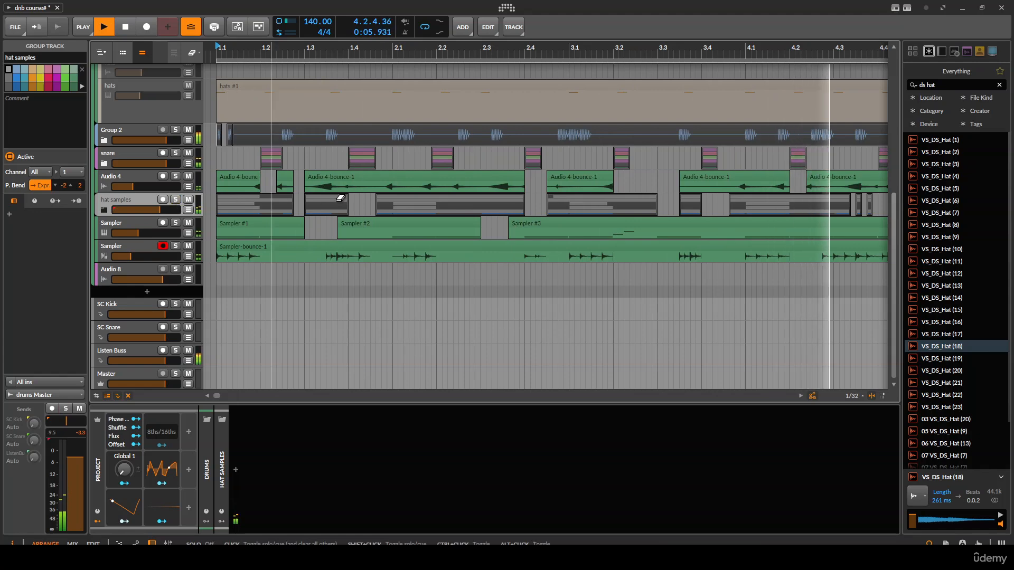
{"action": "scroll", "coordinate": [237, 194], "scroll_direction": "down", "scroll_amount": 2}
{"action": "scroll", "coordinate": [296, 198], "scroll_direction": "up", "scroll_amount": 1}
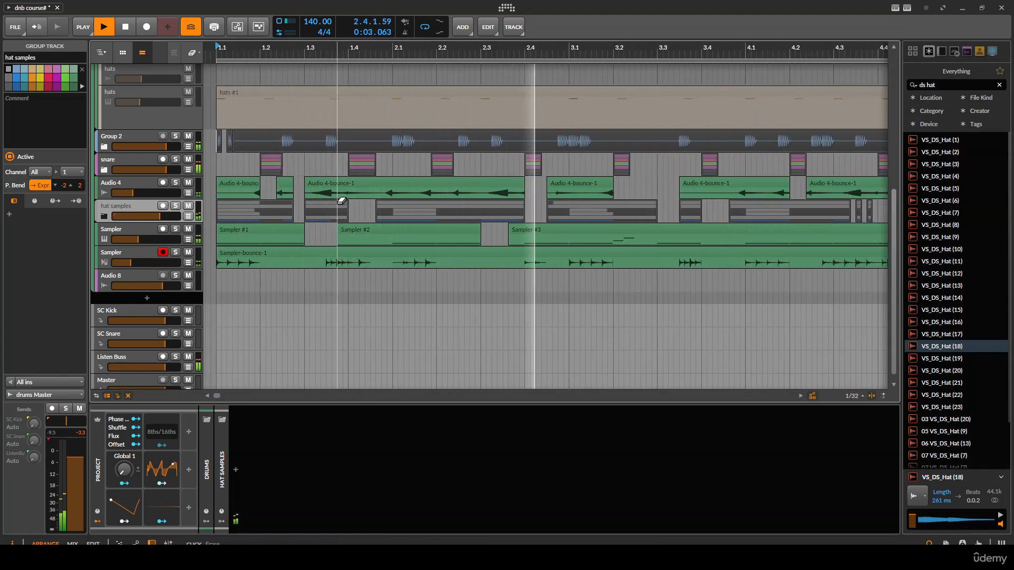
Erase the end of the Audio 4 clip starting at 1.3, from just after 1.3.3 up to the snare at 1.4.
{"action": "left_click", "coordinate": [210, 194]}
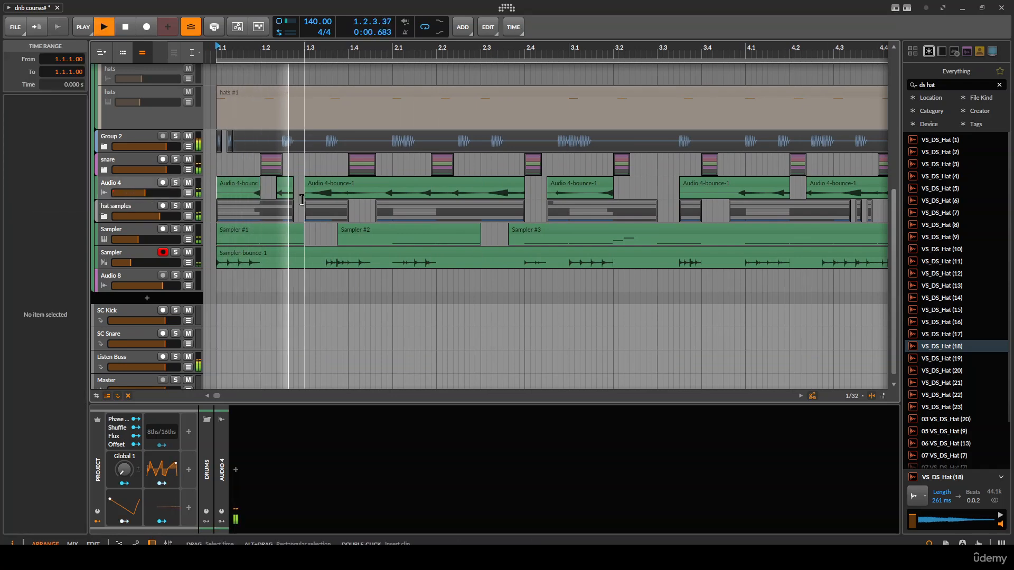
{"action": "scroll", "coordinate": [328, 193], "scroll_direction": "up", "scroll_amount": 1}
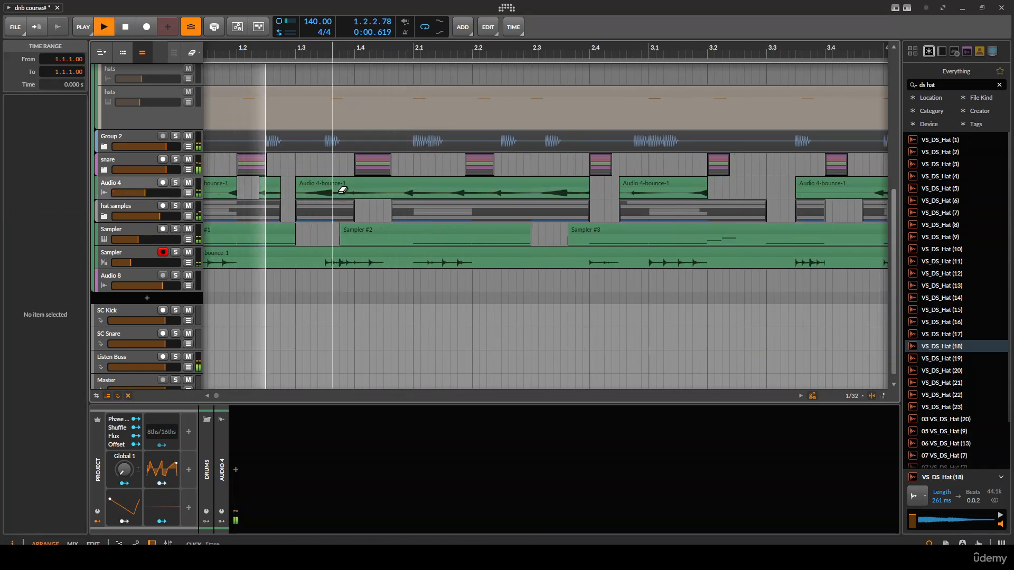
{"action": "left_click_drag", "start_coordinate": [339, 192], "coordinate": [354, 190]}
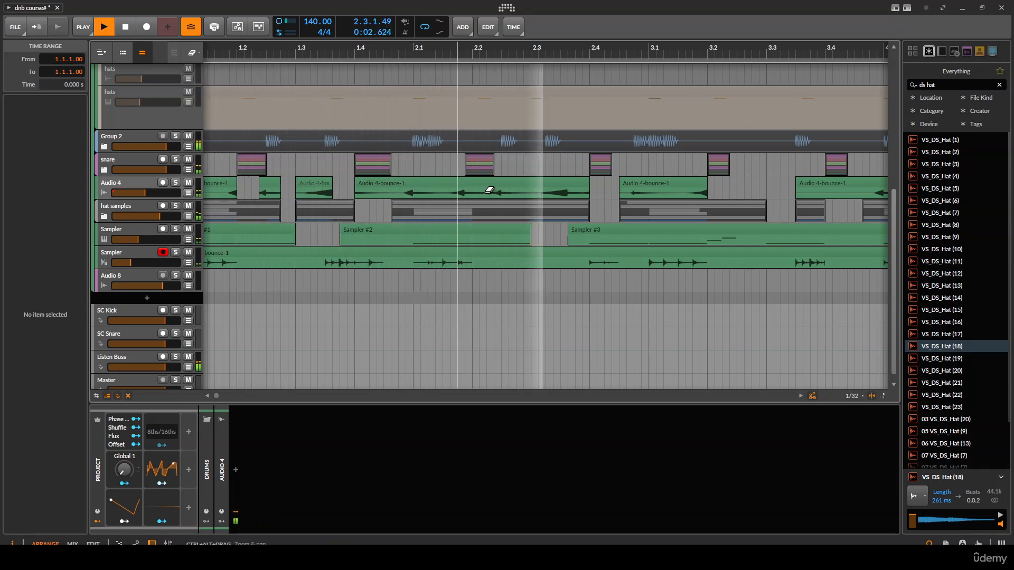
Erase the Audio 4 portions from just after 2.3.3 to 2.4 and from 4.1 to 4.1.3.
{"action": "key", "text": "space"}
{"action": "left_click_drag", "start_coordinate": [597, 188], "coordinate": [368, 201]}
{"action": "left_click_drag", "start_coordinate": [507, 200], "coordinate": [370, 204]}
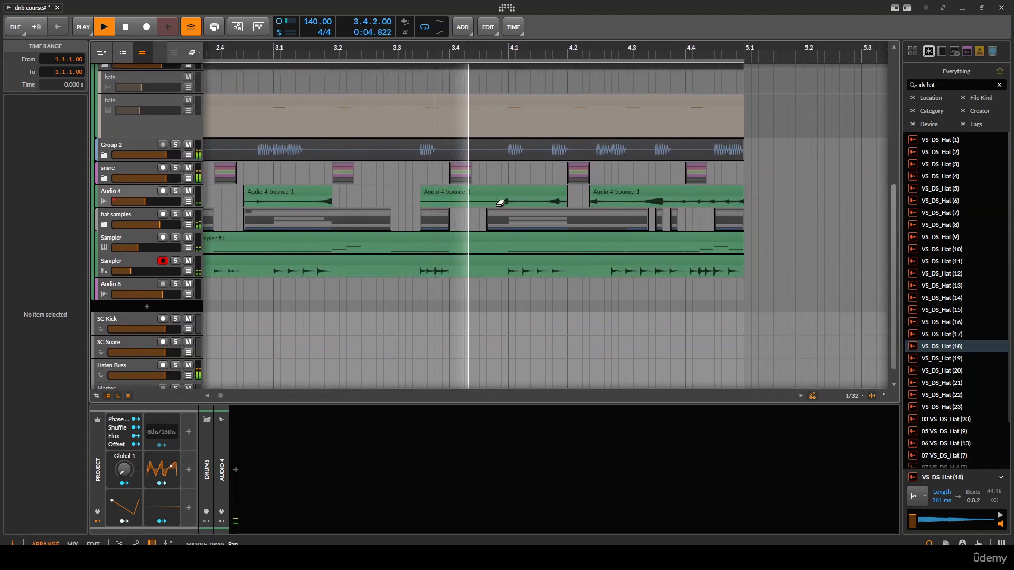
{"action": "left_click", "coordinate": [534, 199]}
Select all clips on the Audio 4 track with the pointer tool and apply Auto-Fade to them.
{"action": "key", "text": "1"}
{"action": "scroll", "coordinate": [568, 208], "scroll_direction": "down", "scroll_amount": 2}
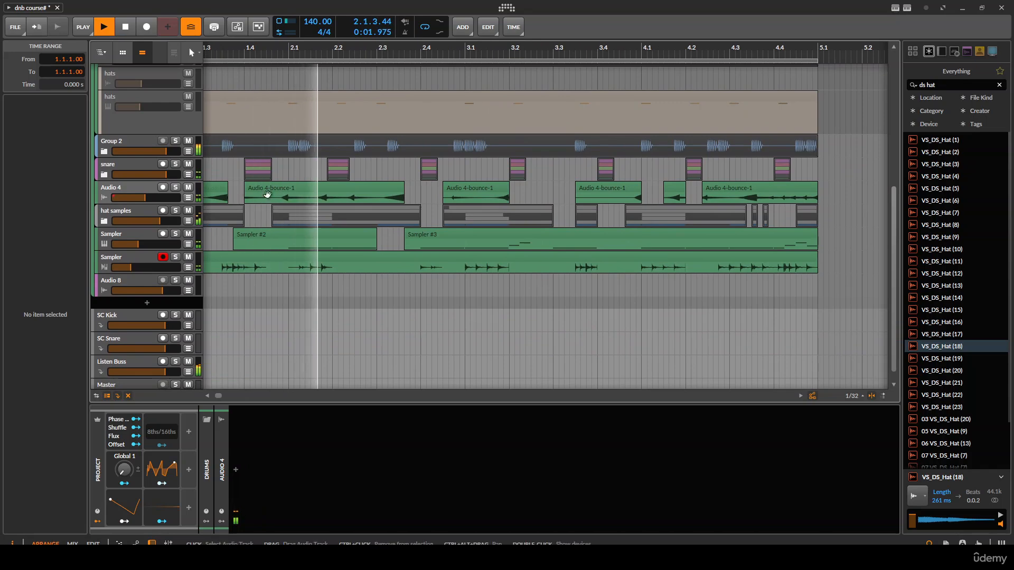
{"action": "scroll", "coordinate": [282, 193], "scroll_direction": "left", "scroll_amount": 2}
{"action": "left_click", "coordinate": [238, 195]}
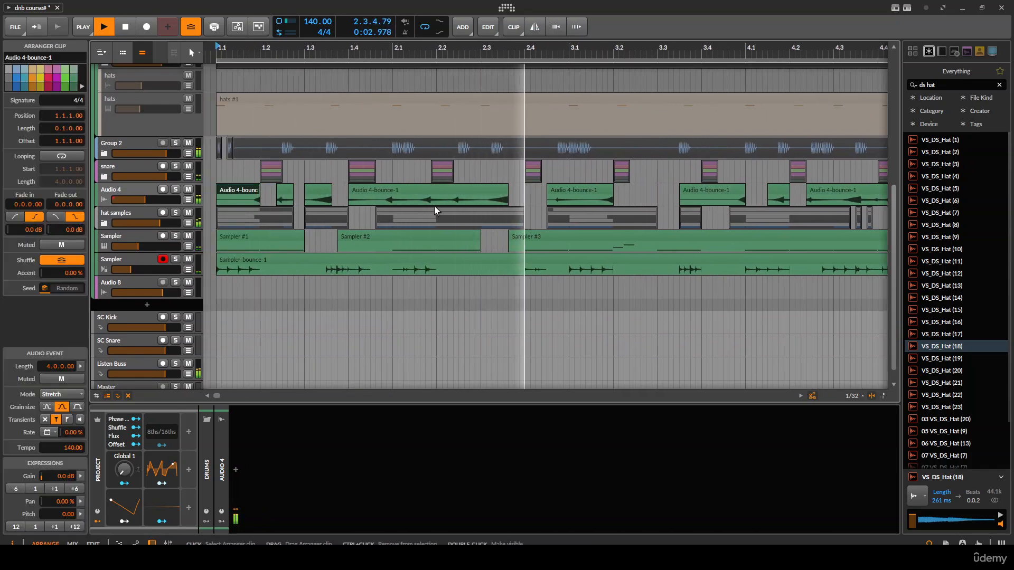
{"action": "right_click", "coordinate": [826, 188]}
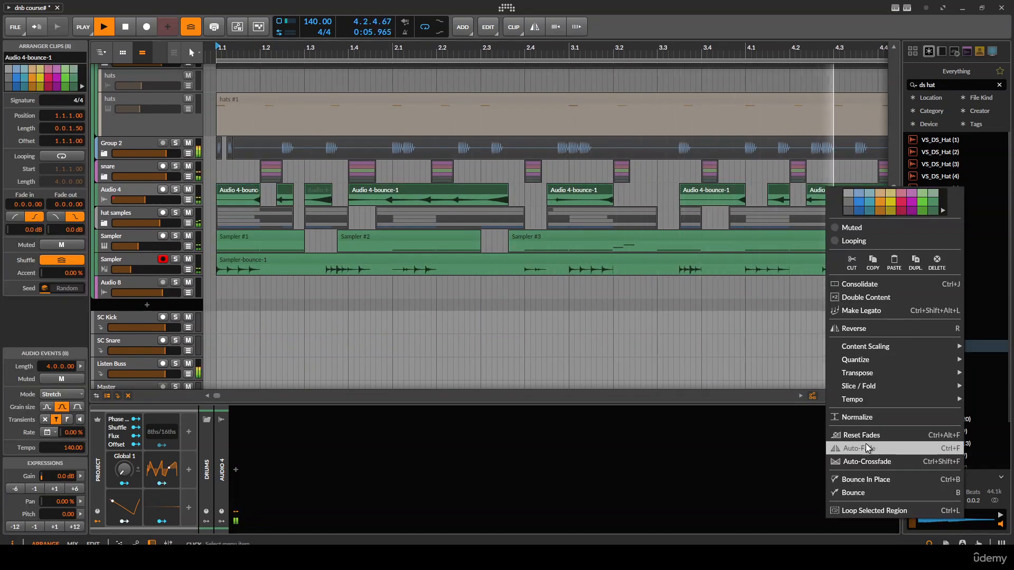
{"action": "left_click", "coordinate": [856, 418]}
{"action": "scroll", "coordinate": [502, 191], "scroll_direction": "up", "scroll_amount": 15}
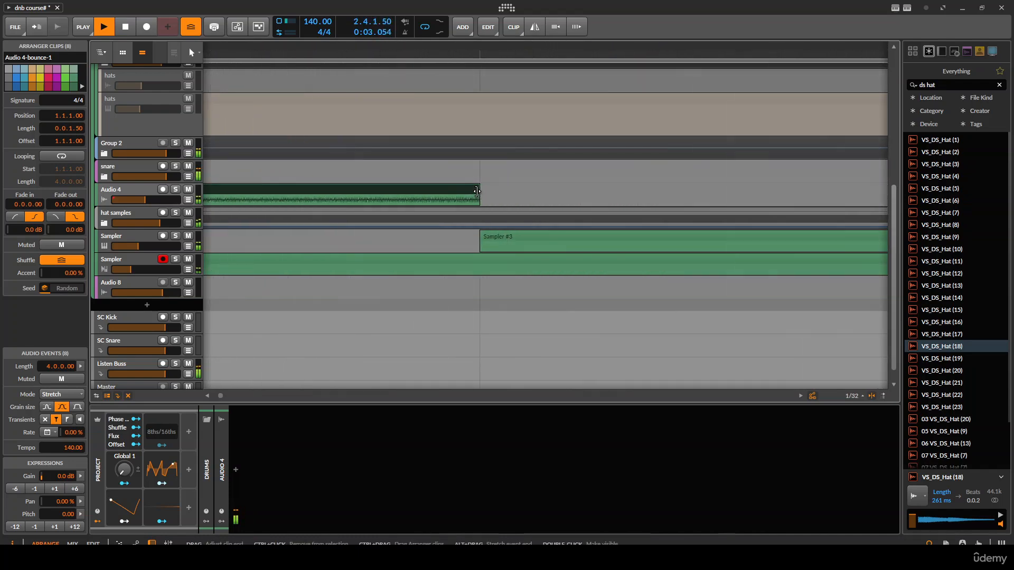
{"action": "scroll", "coordinate": [472, 191], "scroll_direction": "down", "scroll_amount": 3}
{"action": "right_click", "coordinate": [470, 188]}
{"action": "left_click", "coordinate": [505, 449]}
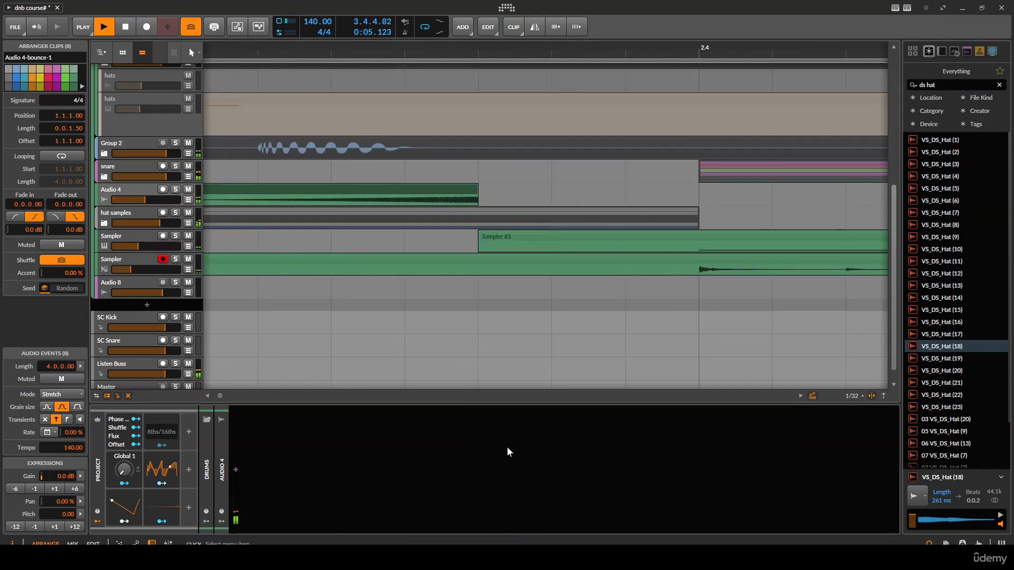
Stop playback and examine the whole arrangement, from the sound design tracks down to the edited drum layers.
{"action": "scroll", "coordinate": [270, 195], "scroll_direction": "down", "scroll_amount": 10}
{"action": "scroll", "coordinate": [270, 194], "scroll_direction": "up", "scroll_amount": 10}
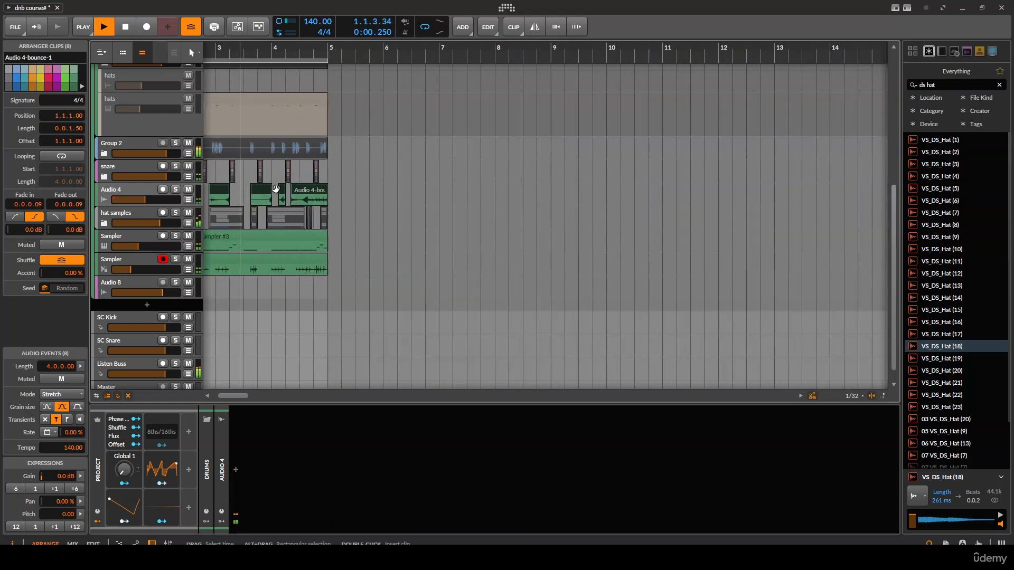
{"action": "scroll", "coordinate": [197, 113], "scroll_direction": "up", "scroll_amount": 4}
{"action": "key", "text": "space"}
{"action": "scroll", "coordinate": [198, 112], "scroll_direction": "up", "scroll_amount": 3}
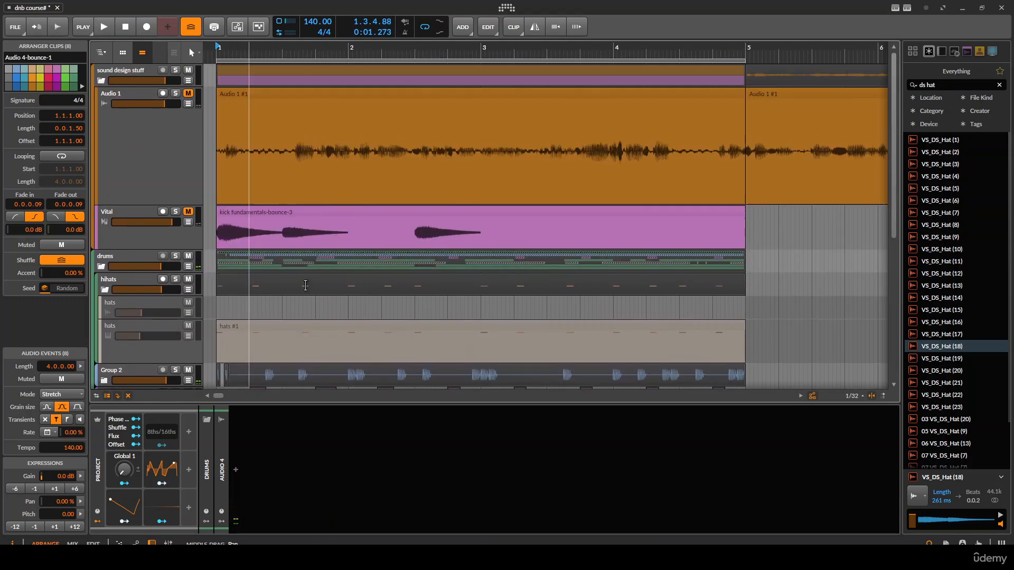
{"action": "scroll", "coordinate": [306, 224], "scroll_direction": "down", "scroll_amount": 10}
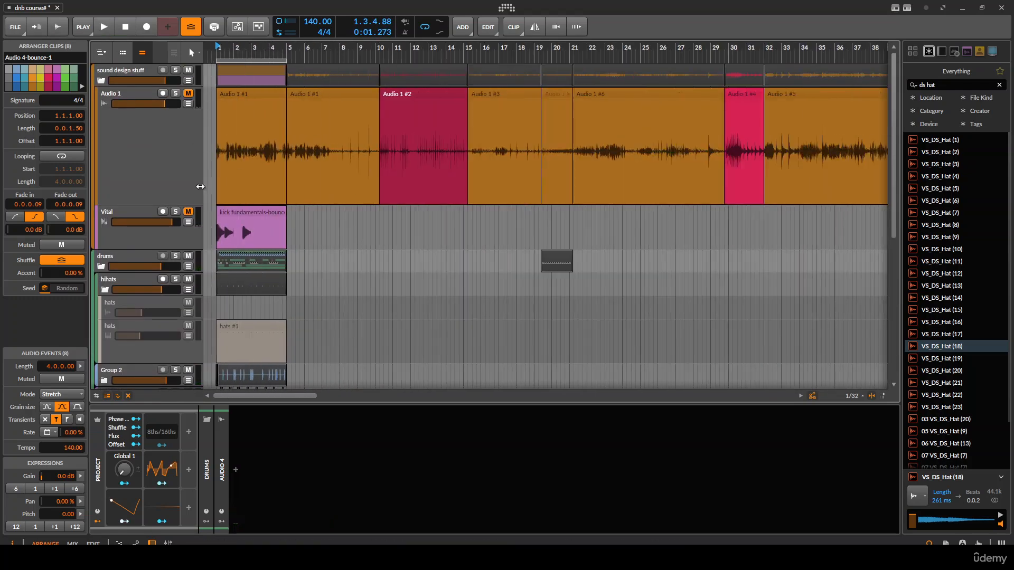
{"action": "scroll", "coordinate": [270, 195], "scroll_direction": "down", "scroll_amount": 1}
{"action": "scroll", "coordinate": [284, 229], "scroll_direction": "up", "scroll_amount": 1}
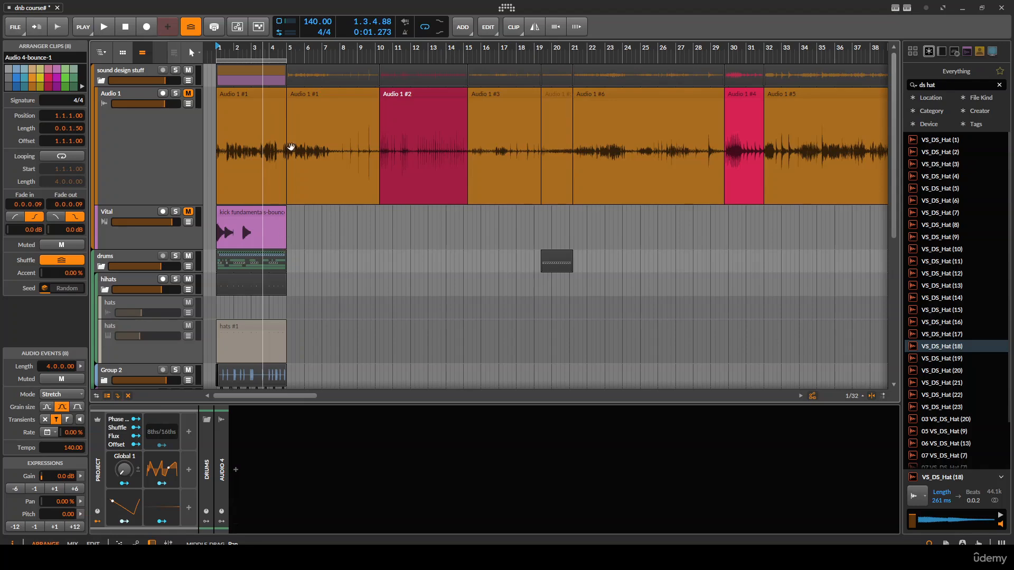
{"action": "scroll", "coordinate": [291, 147], "scroll_direction": "down", "scroll_amount": 5}
{"action": "scroll", "coordinate": [440, 134], "scroll_direction": "up", "scroll_amount": 3}
{"action": "scroll", "coordinate": [389, 230], "scroll_direction": "down", "scroll_amount": 3}
{"action": "scroll", "coordinate": [240, 223], "scroll_direction": "up", "scroll_amount": 3}
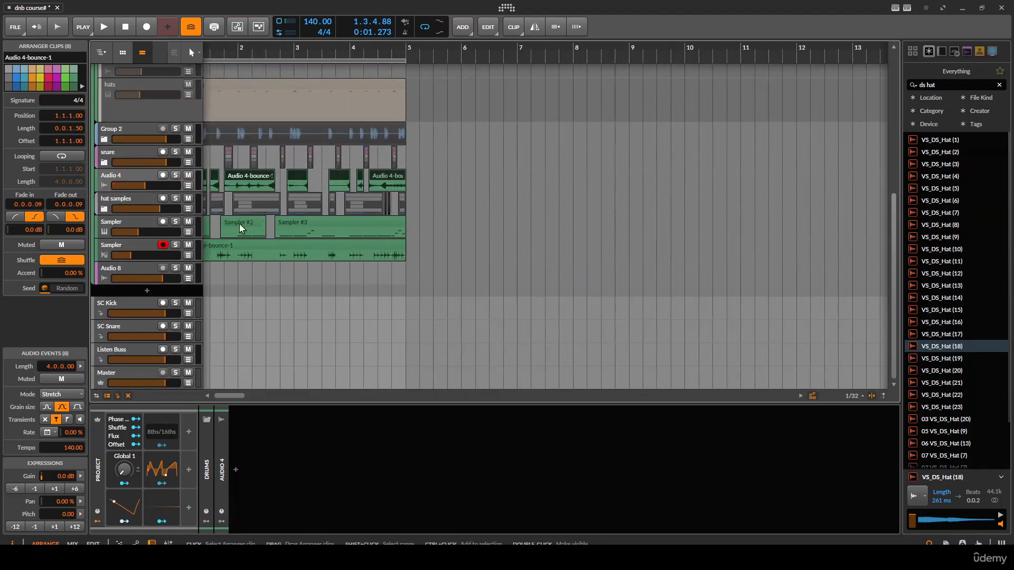
{"action": "scroll", "coordinate": [565, 216], "scroll_direction": "up", "scroll_amount": 1}
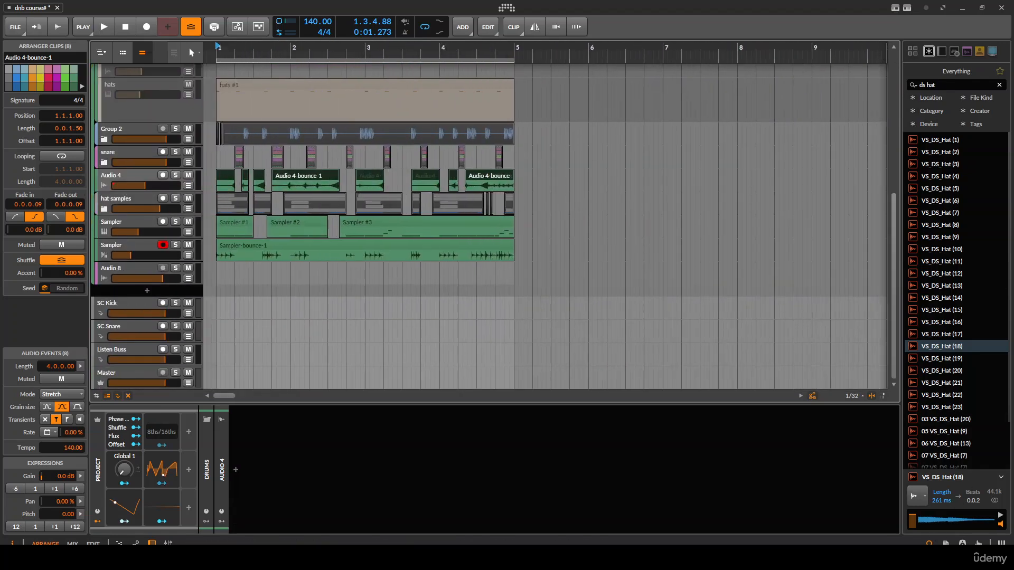
Search the sample browser for "bb" and preview a VORSO_COMPONENTS sample.
{"action": "left_click", "coordinate": [930, 542]}
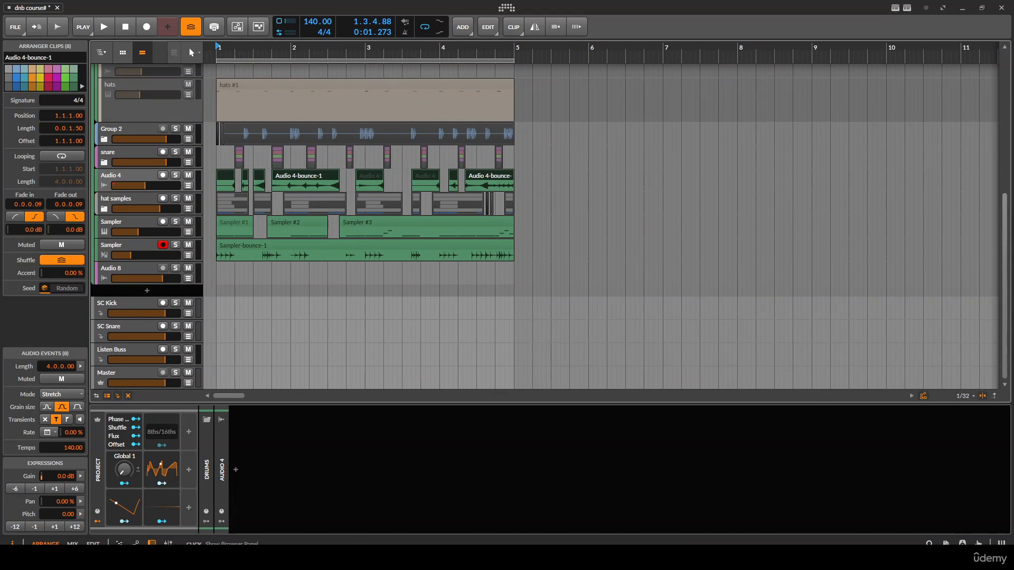
{"action": "left_click", "coordinate": [929, 543]}
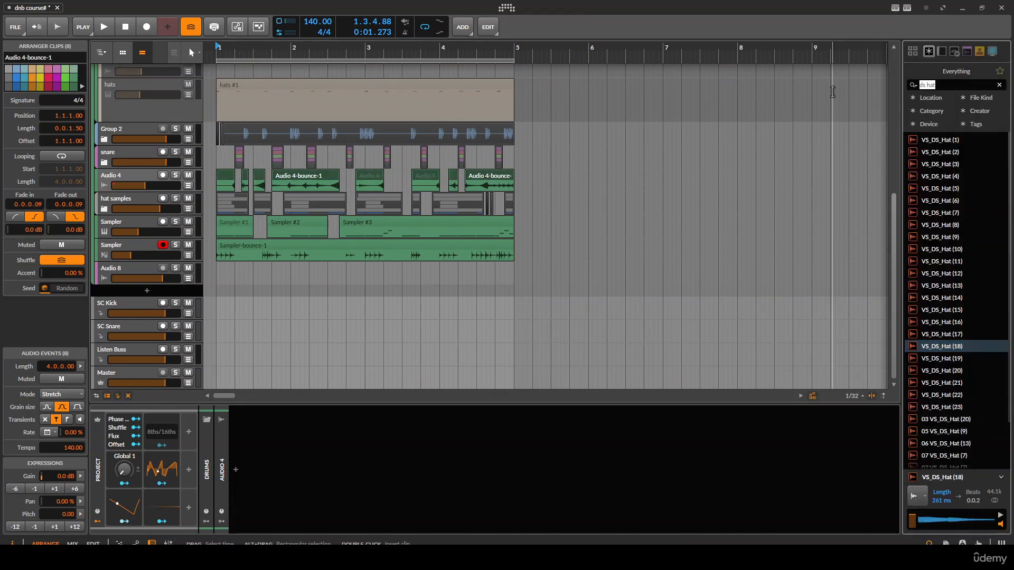
{"action": "type", "text": "bb"}
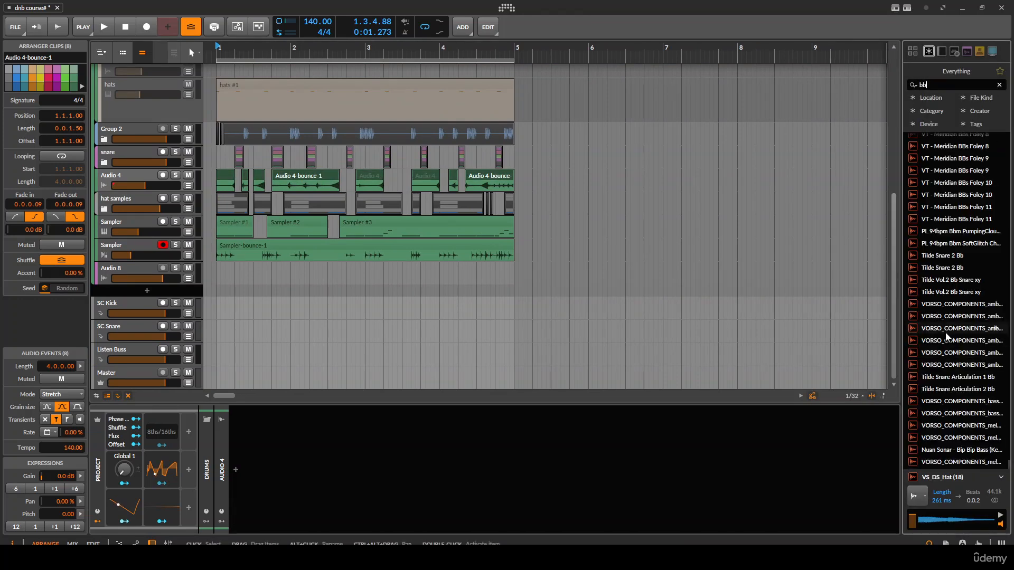
{"action": "scroll", "coordinate": [950, 342], "scroll_direction": "up", "scroll_amount": 5}
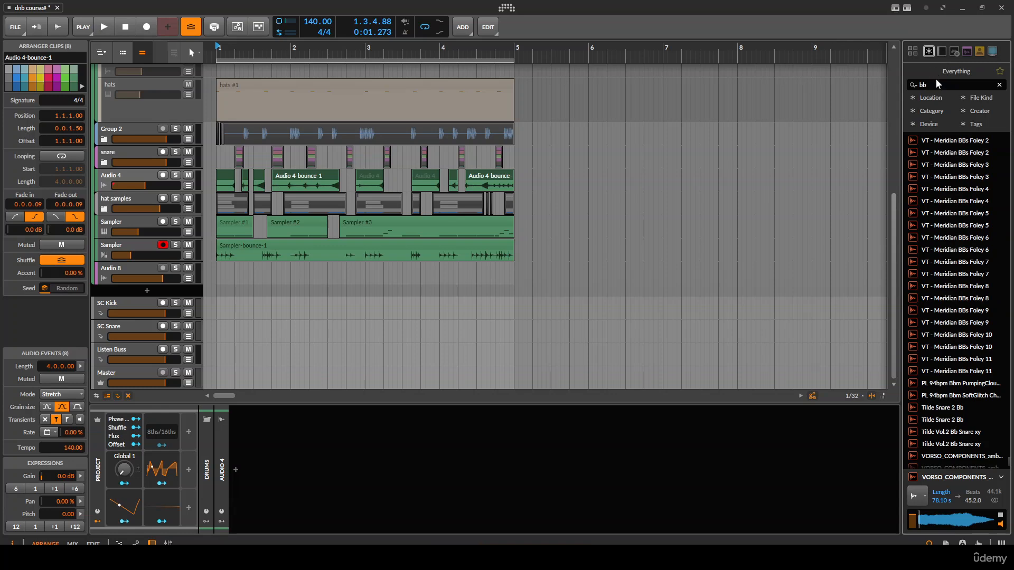
Clear the browser query and search for "tss sfx" samples.
{"action": "left_click", "coordinate": [999, 85]}
{"action": "type", "text": "tss sfx"}
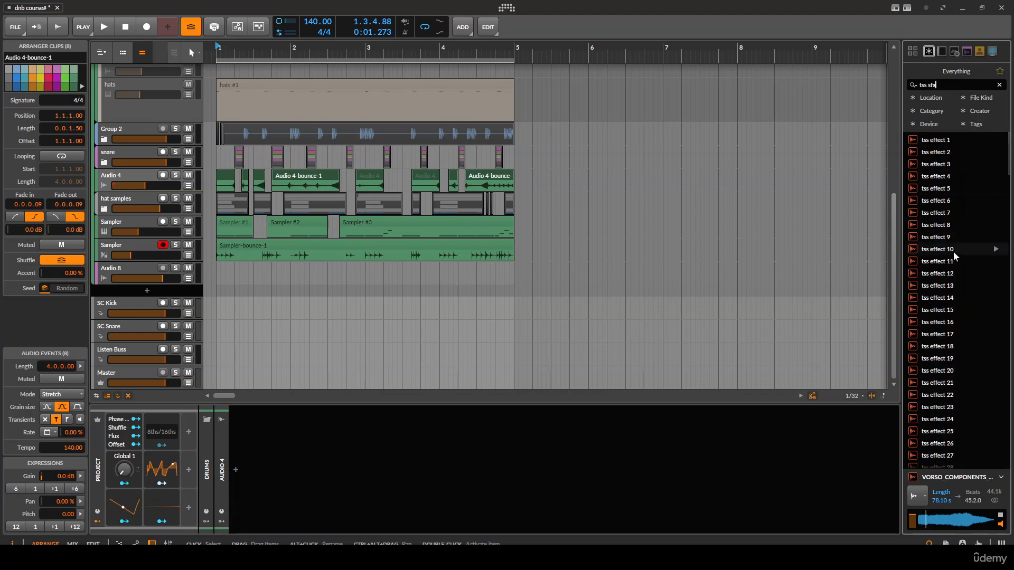
Preview several tss effect samples from the browser results, including tss effect 10, 31 and 46.
{"action": "left_click", "coordinate": [952, 251]}
{"action": "scroll", "coordinate": [954, 303], "scroll_direction": "down", "scroll_amount": 1}
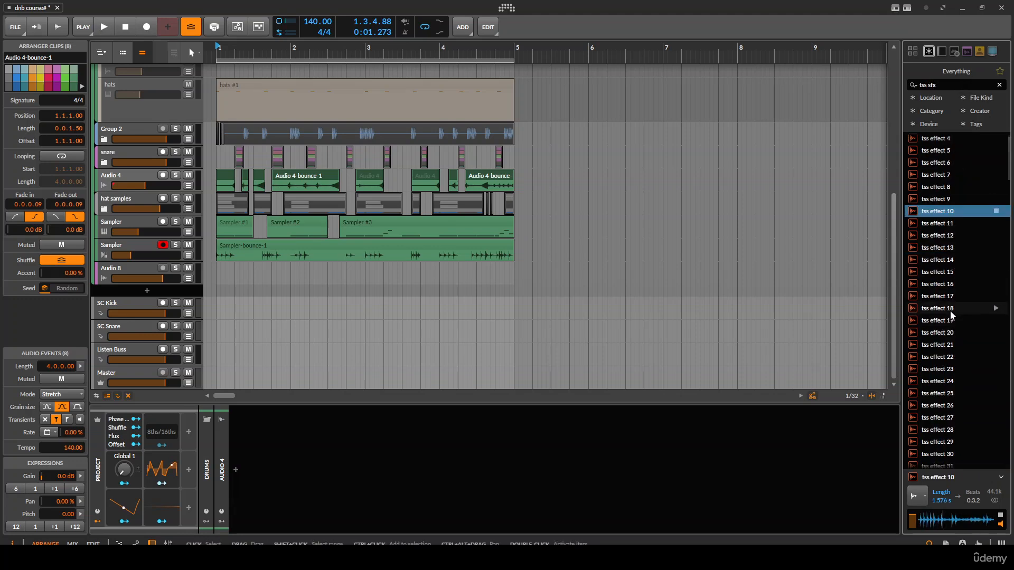
{"action": "left_click", "coordinate": [949, 311]}
{"action": "scroll", "coordinate": [950, 310], "scroll_direction": "down", "scroll_amount": 4}
{"action": "left_click", "coordinate": [949, 311]}
{"action": "scroll", "coordinate": [949, 310], "scroll_direction": "down", "scroll_amount": 3}
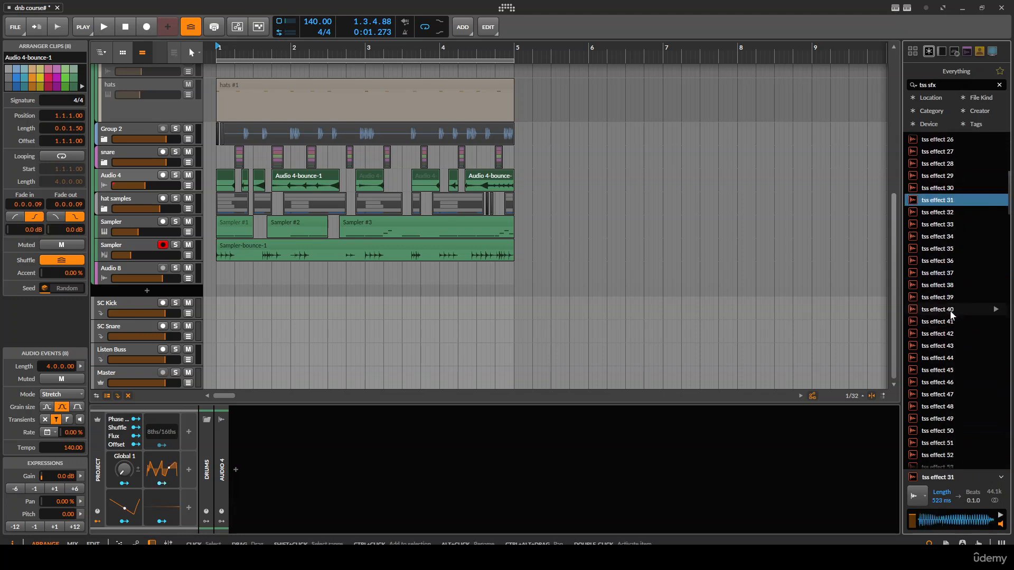
{"action": "left_click", "coordinate": [950, 310]}
{"action": "scroll", "coordinate": [949, 311], "scroll_direction": "down", "scroll_amount": 2}
{"action": "left_click", "coordinate": [949, 311]}
{"action": "scroll", "coordinate": [950, 310], "scroll_direction": "down", "scroll_amount": 2}
{"action": "scroll", "coordinate": [949, 314], "scroll_direction": "down", "scroll_amount": 2}
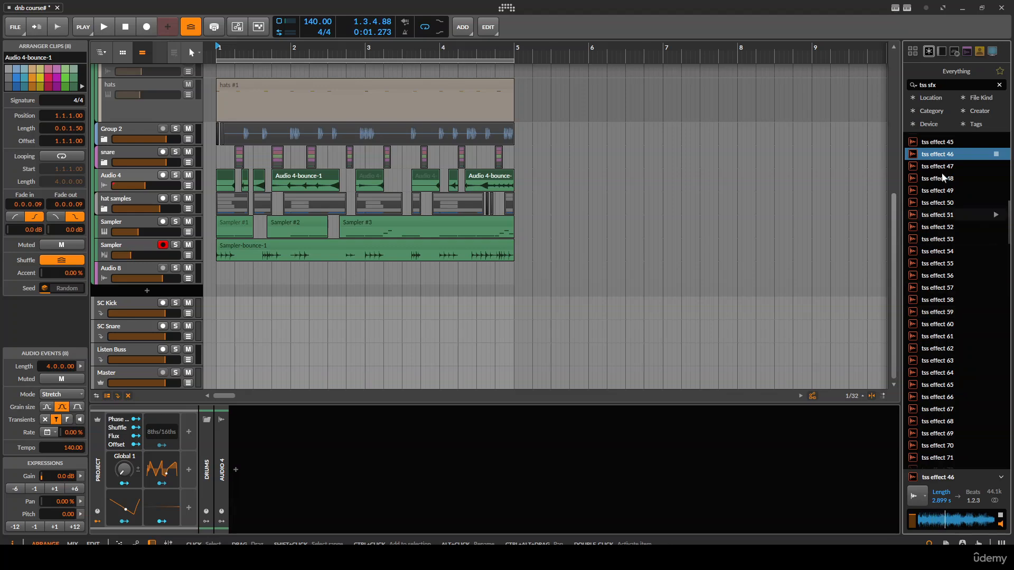
Place the tss effect 46 sample at bar 1 on the Audio 8 track and play it with the drums.
{"action": "left_click_drag", "start_coordinate": [943, 154], "coordinate": [217, 278]}
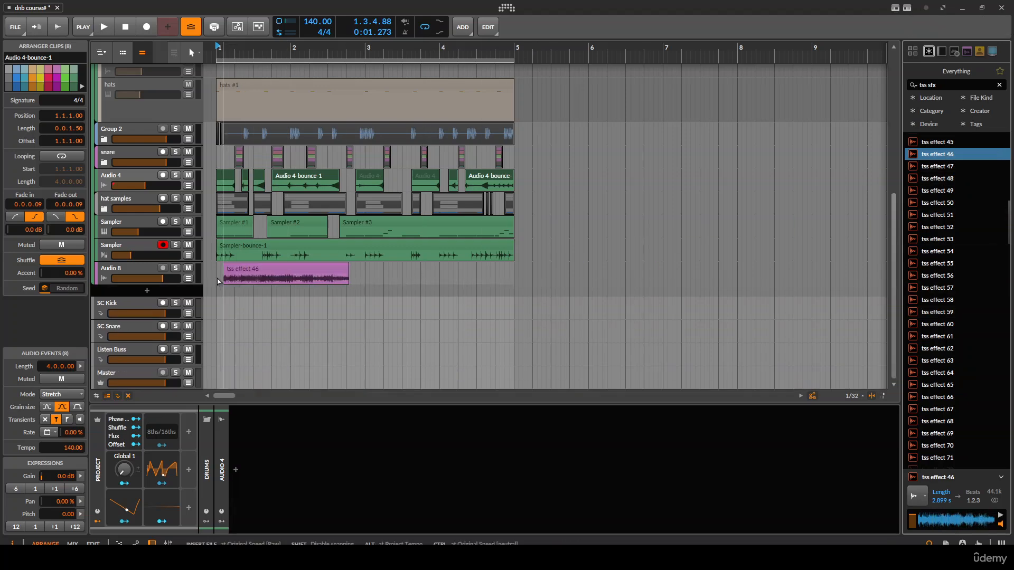
{"action": "scroll", "coordinate": [216, 279], "scroll_direction": "up", "scroll_amount": 3}
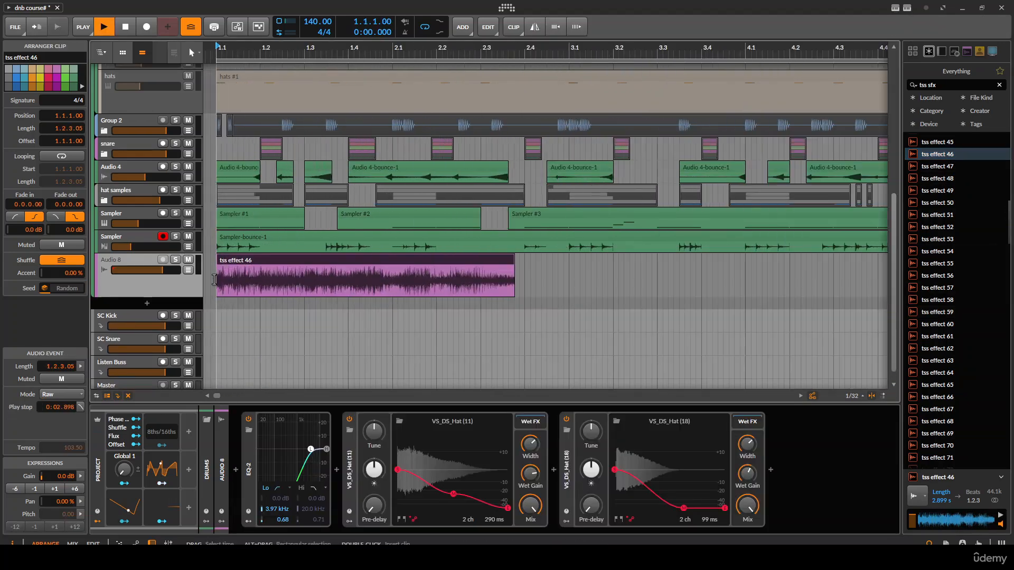
{"action": "key", "text": "space"}
{"action": "scroll", "coordinate": [327, 278], "scroll_direction": "down", "scroll_amount": 2}
{"action": "key", "text": "space"}
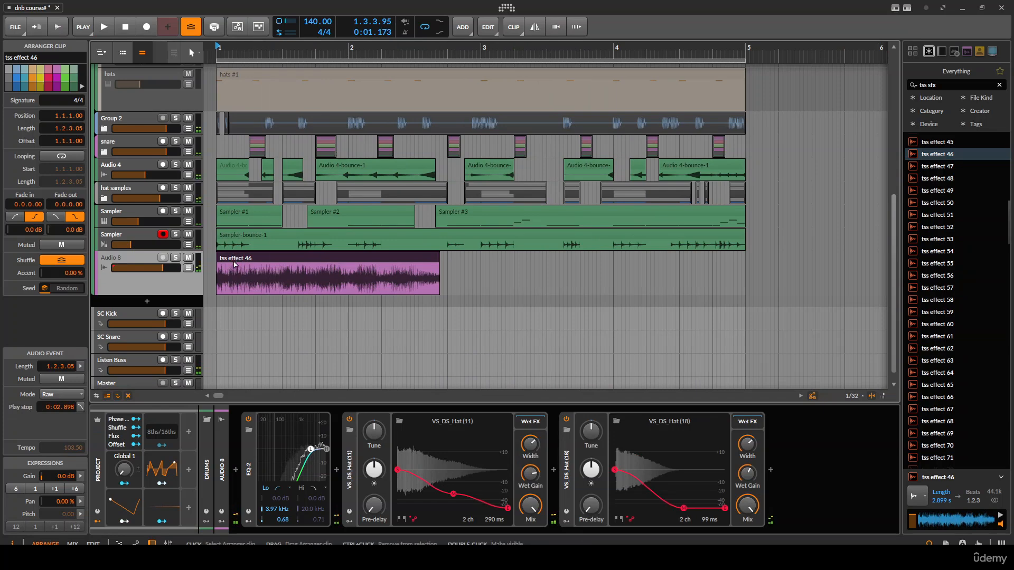
Move the tss effect 46 clip onto a new audio track below and delete the emptied Audio 8 track.
{"action": "left_click_drag", "start_coordinate": [235, 265], "coordinate": [235, 306]}
{"action": "left_click", "coordinate": [128, 258]}
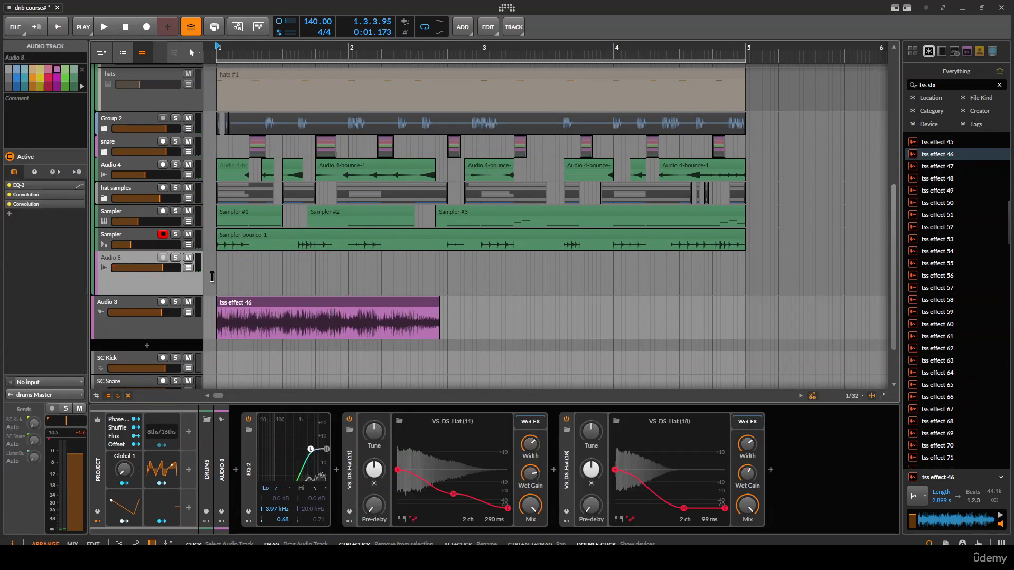
{"action": "key", "text": "Delete"}
Lower the volume of the Audio 3 track and play the effect clip against the drums.
{"action": "key", "text": "space"}
{"action": "left_click", "coordinate": [259, 260]}
{"action": "key", "text": "space"}
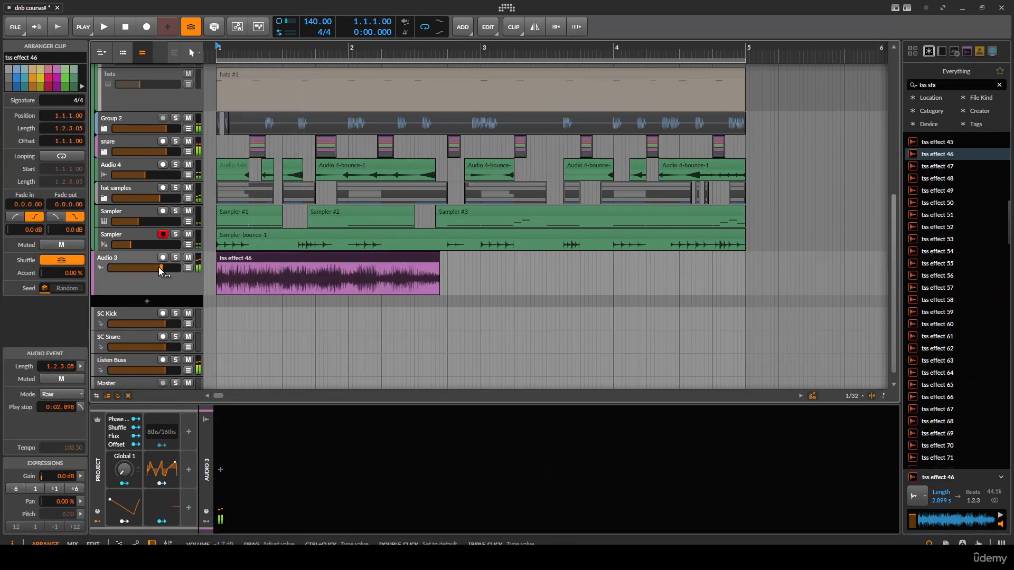
{"action": "key", "text": "space"}
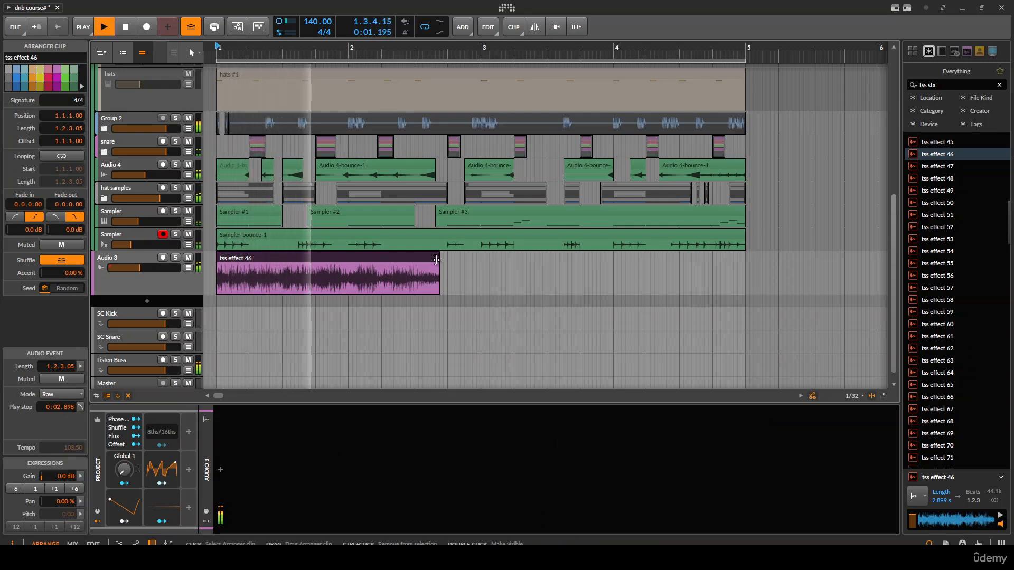
{"action": "mouse_move", "coordinate": [436, 260]}
{"action": "left_mouse_down"}
{"action": "mouse_move", "coordinate": [355, 260]}
{"action": "mouse_move", "coordinate": [448, 260]}
{"action": "mouse_move", "coordinate": [435, 263]}
{"action": "left_mouse_up"}
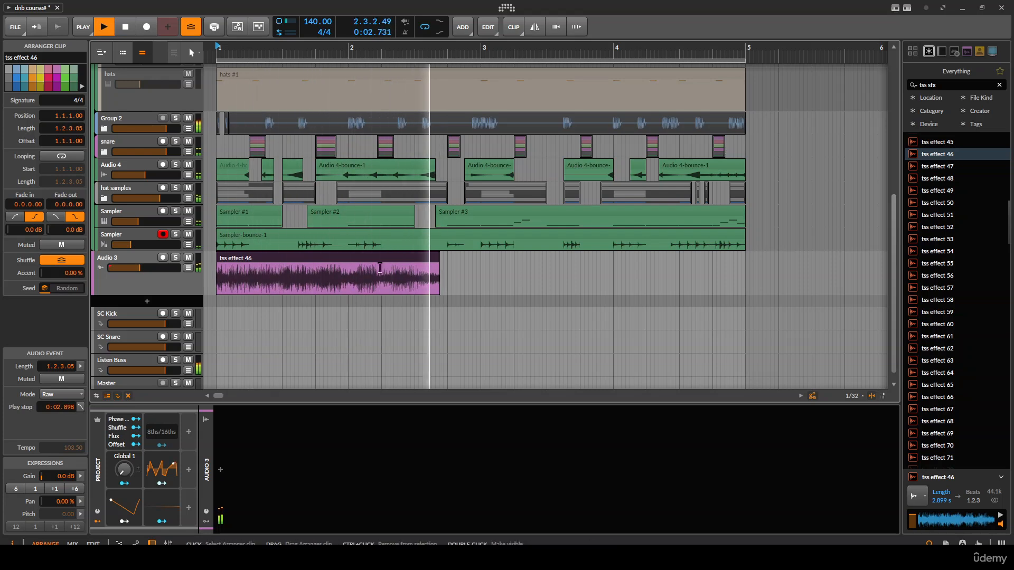
Stop playback and set the tss effect 46 audio event's mode to Stretch.
{"action": "key", "text": "space"}
{"action": "left_click", "coordinate": [62, 395]}
{"action": "left_click", "coordinate": [69, 511]}
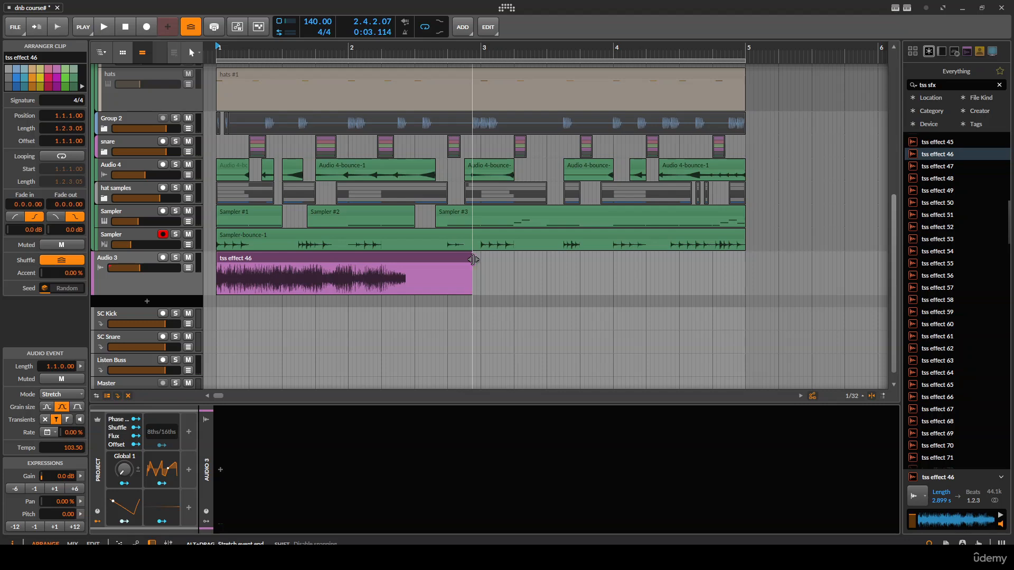
Trim the tail of the tss effect 46 clip from 2.2.1 and stretch the remainder to end at bar 3.
{"action": "left_click", "coordinate": [376, 282]}
{"action": "key", "text": "Delete"}
{"action": "left_click_drag", "start_coordinate": [381, 256], "coordinate": [471, 263]}
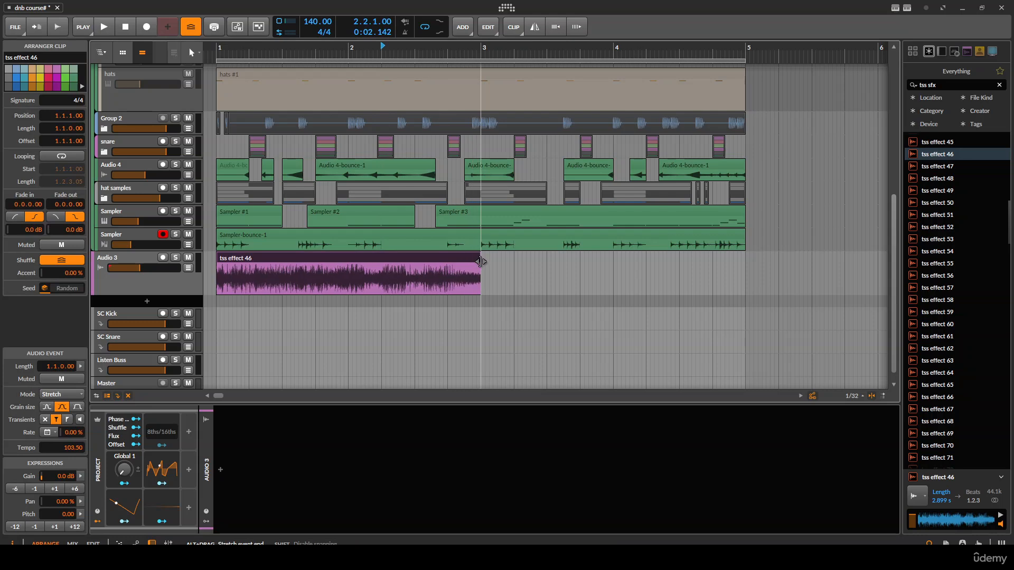
{"action": "left_click", "coordinate": [219, 276]}
{"action": "key", "text": "space"}
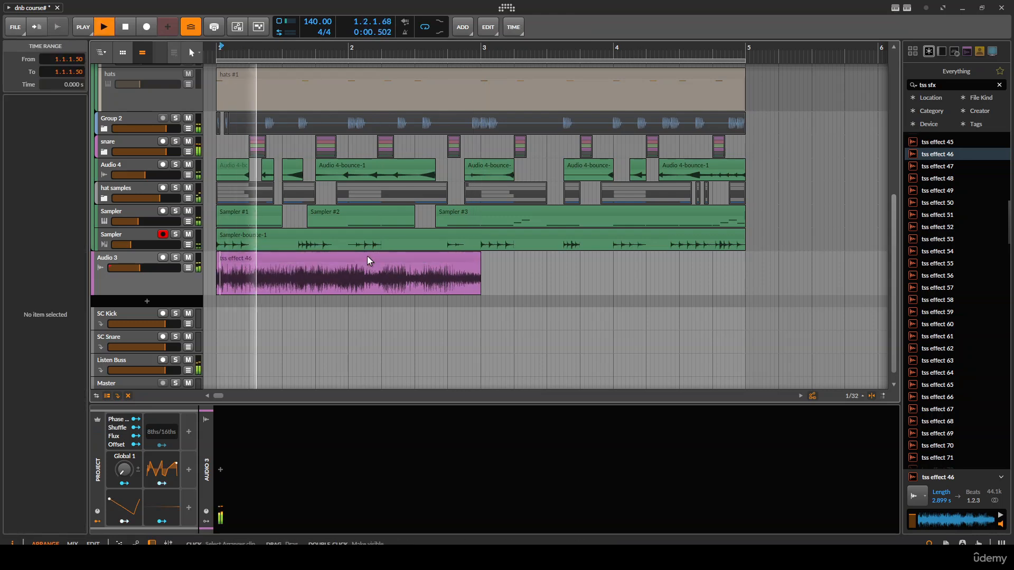
{"action": "left_click", "coordinate": [455, 265]}
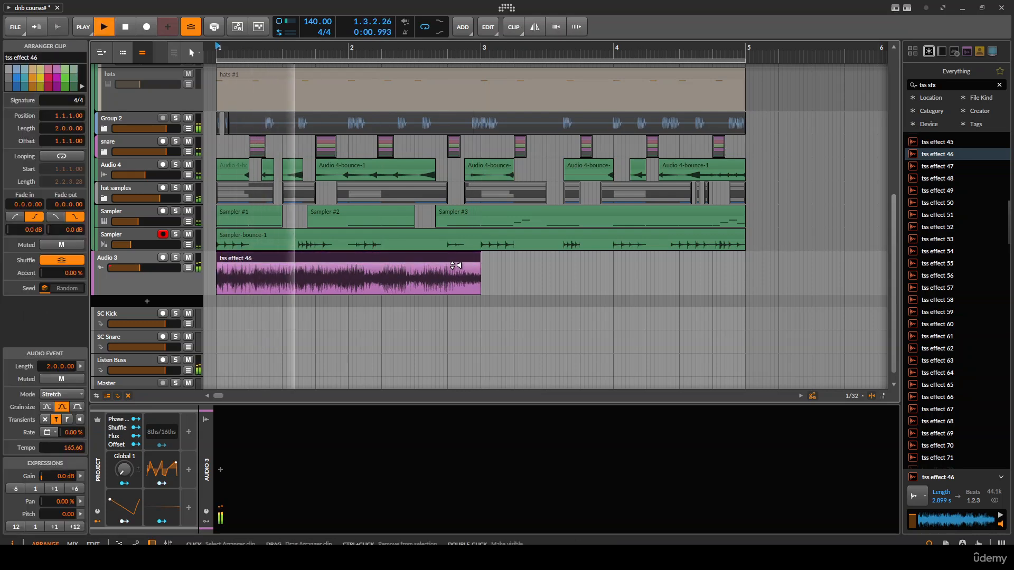
{"action": "key", "text": "space"}
{"action": "key", "text": "space"}
Quantize the tss effect 46 audio to a custom straight 1/16 grid at 100 % and return to the arrangement.
{"action": "right_click", "coordinate": [382, 259]}
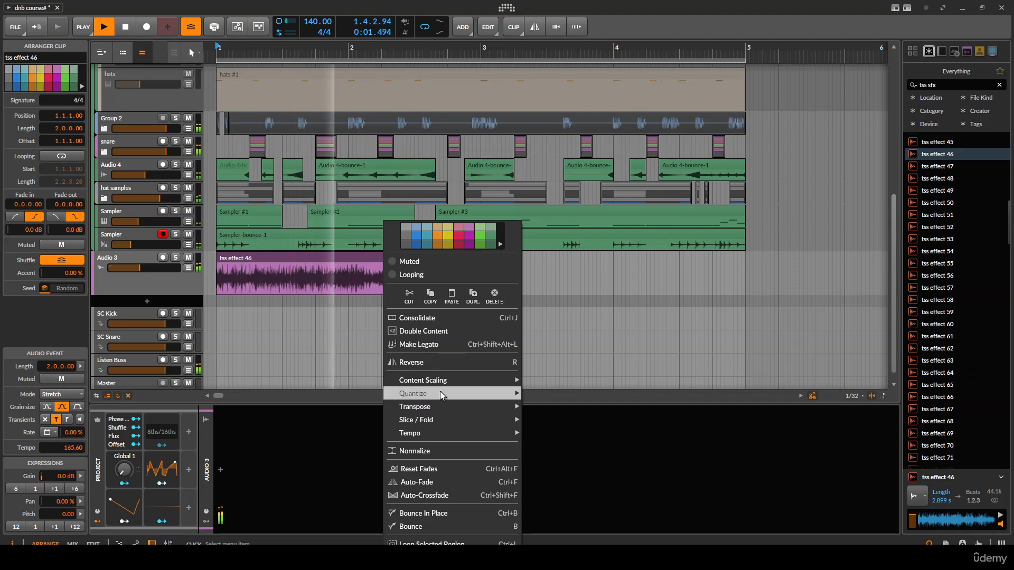
{"action": "mouse_move", "coordinate": [442, 396]}
{"action": "left_click", "coordinate": [560, 433]}
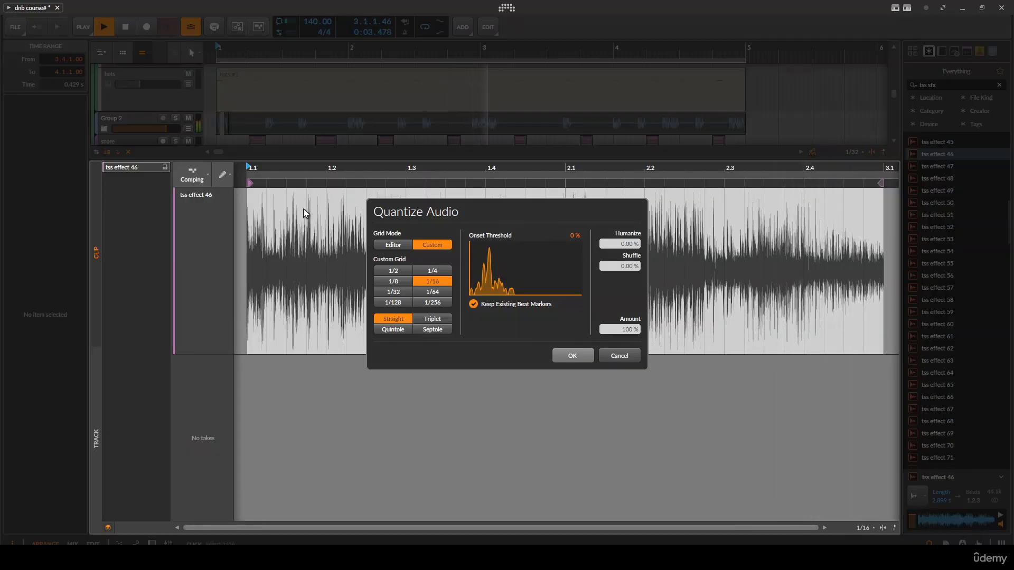
{"action": "left_click", "coordinate": [563, 354]}
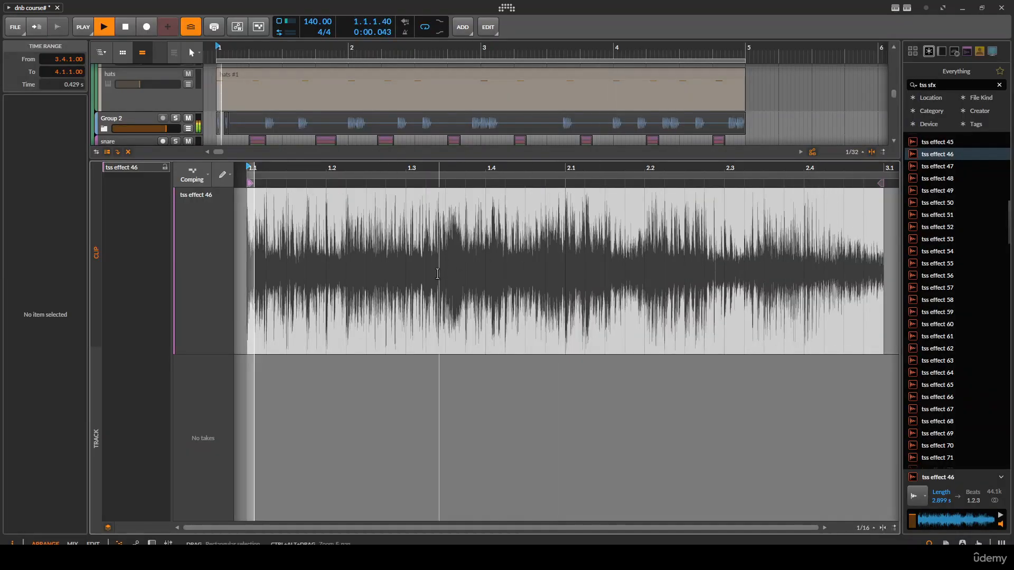
{"action": "key", "text": "d"}
{"action": "left_click", "coordinate": [410, 260]}
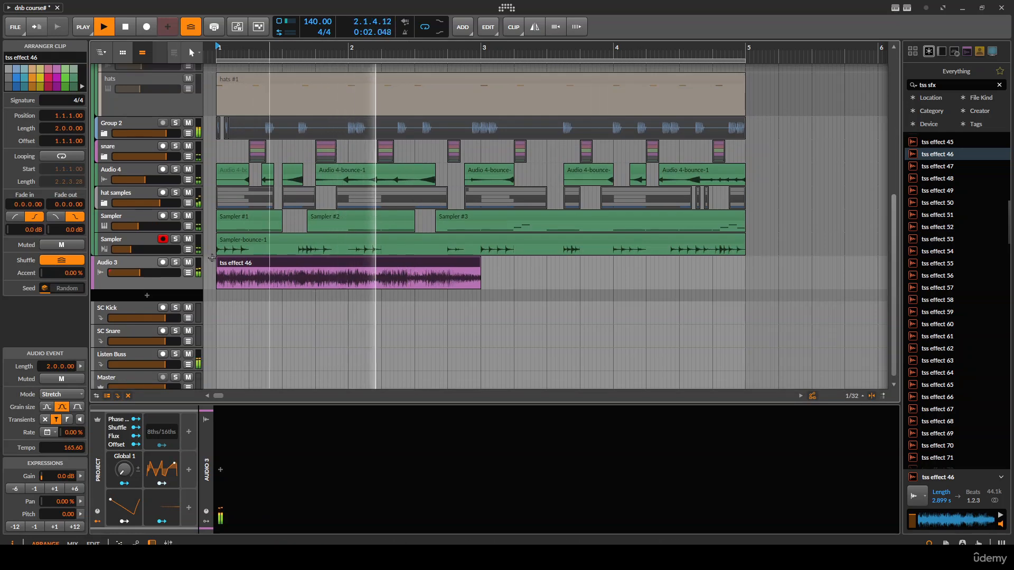
Solo the Audio 3 track and loop playback over the two-bar tss effect 46 clip.
{"action": "key", "text": "space"}
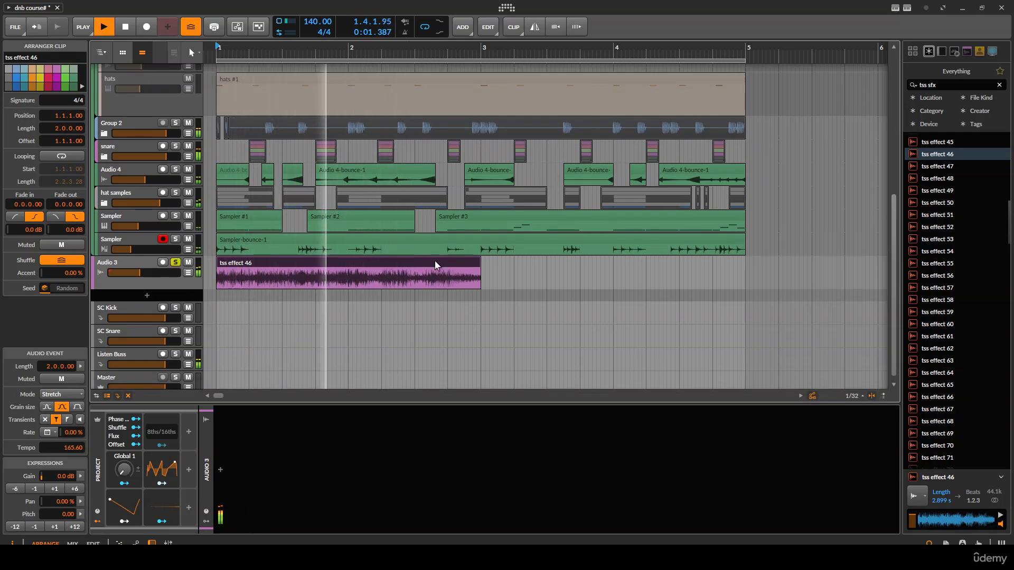
{"action": "key", "text": "ctrl+l"}
{"action": "key", "text": "space"}
{"action": "key", "text": "space"}
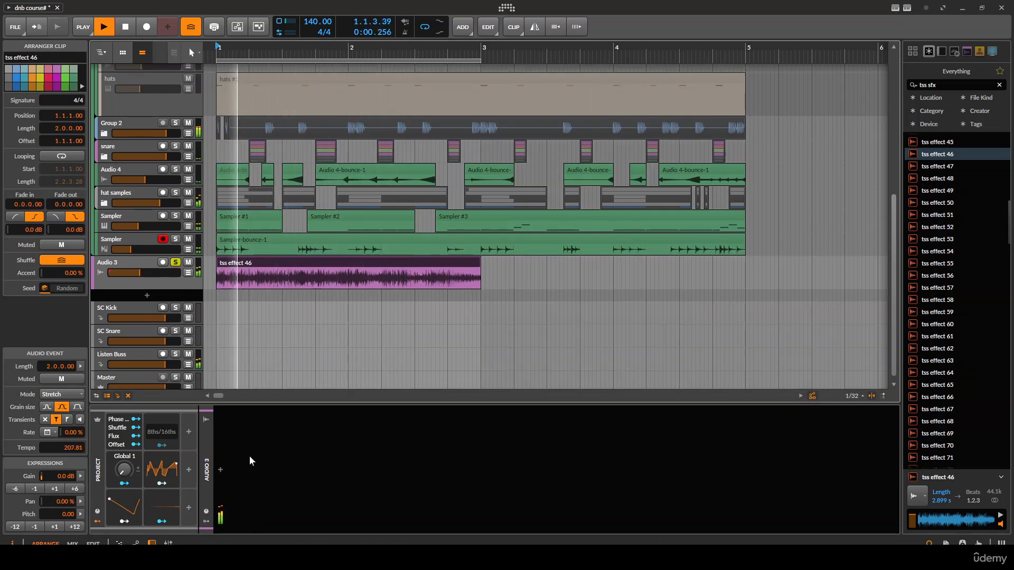
Add an EQ+ to Audio 3 with a 940 Hz low-cut and bell boosts of +8.2 dB at 10.4 kHz and +6.8 dB at 2.08 kHz.
{"action": "left_click", "coordinate": [222, 470]}
{"action": "type", "text": "eq"}
{"action": "key", "text": "Down"}
{"action": "key", "text": "Up"}
{"action": "key", "text": "Return"}
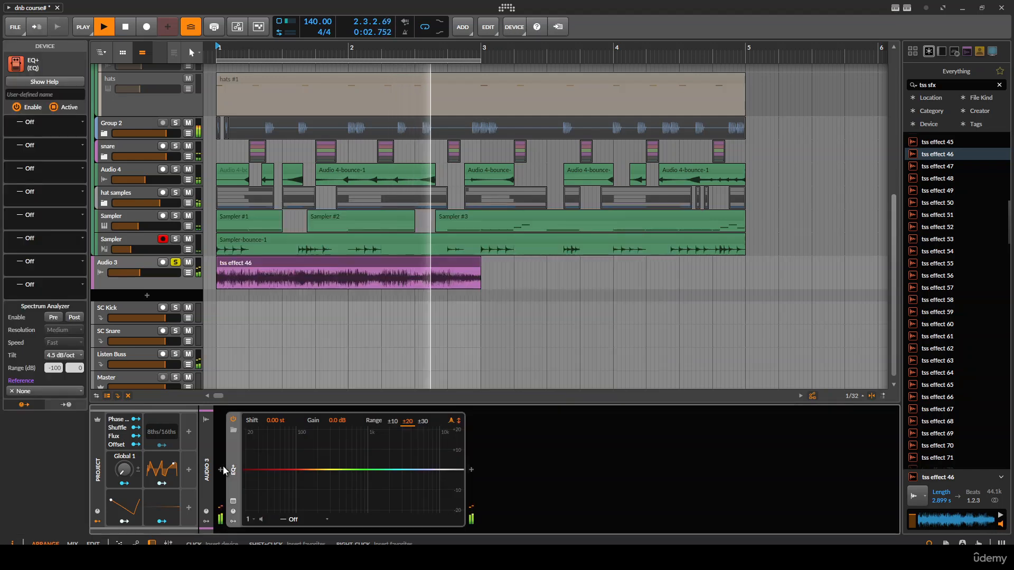
{"action": "double_click", "coordinate": [246, 470]}
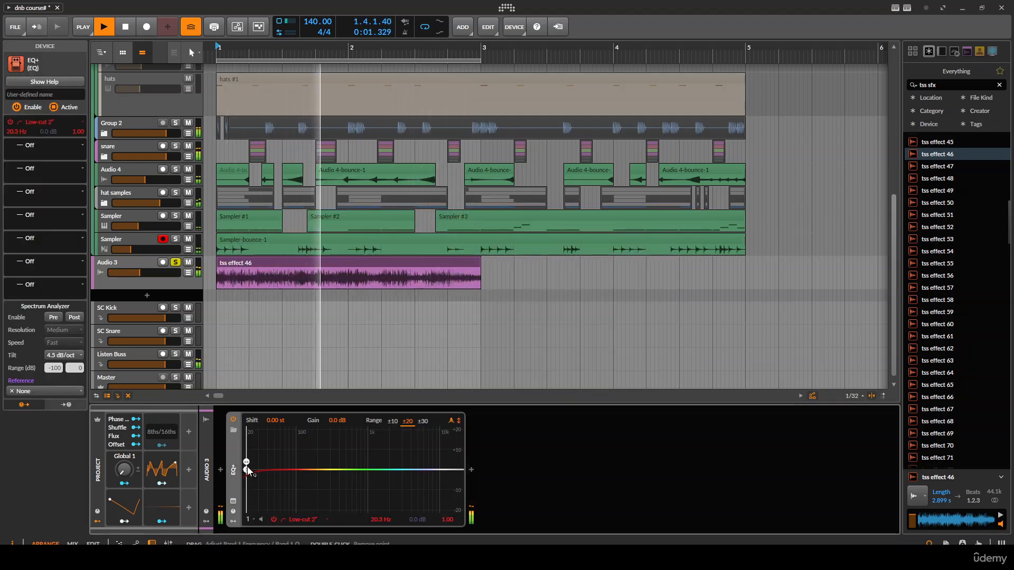
{"action": "left_click_drag", "start_coordinate": [263, 470], "coordinate": [390, 456]}
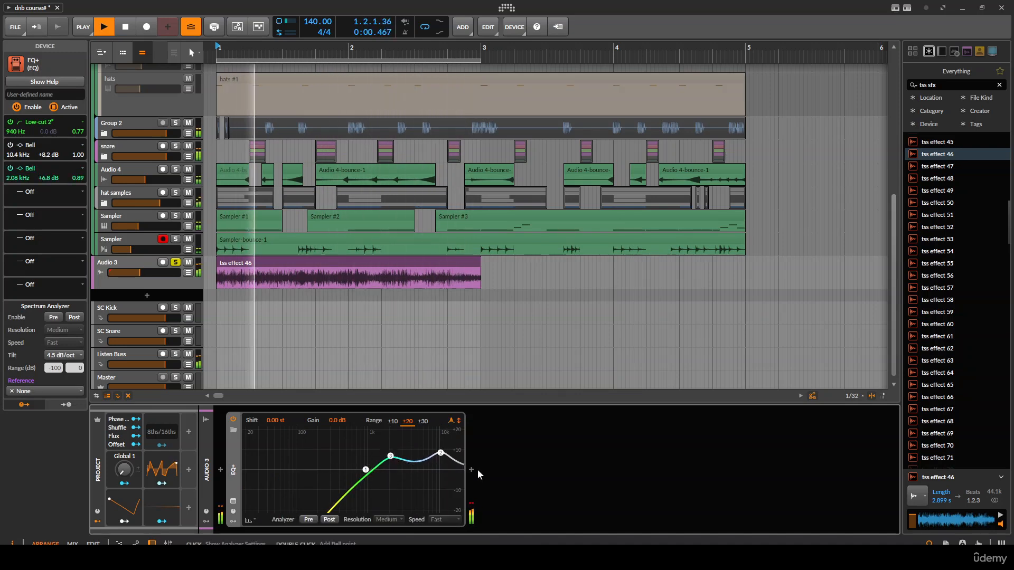
Insert a Transient Split device after the EQ+ and set its transient type to Noise.
{"action": "left_click", "coordinate": [471, 467]}
{"action": "type", "text": "tran"}
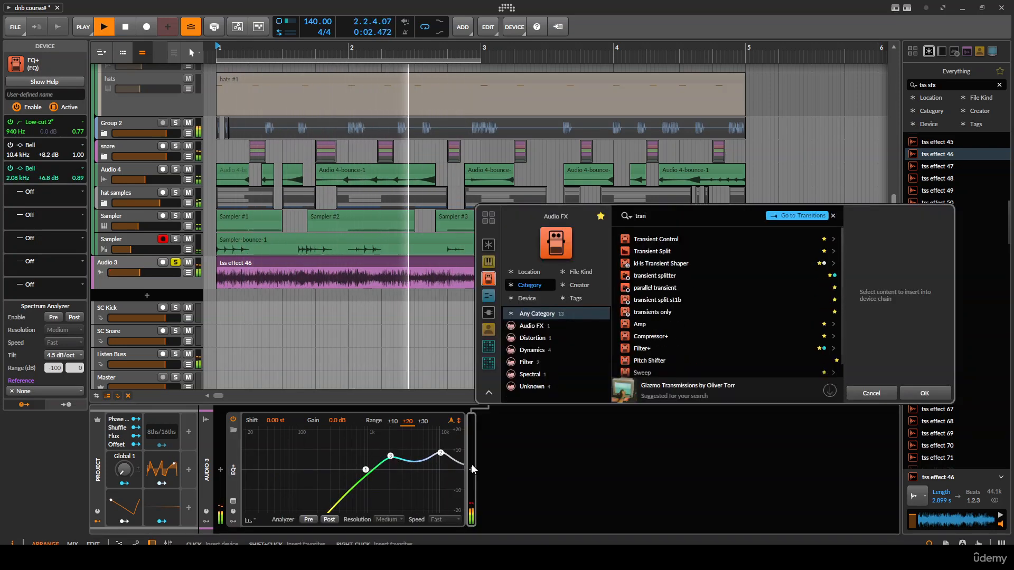
{"action": "key", "text": "Down"}
{"action": "key", "text": "Return"}
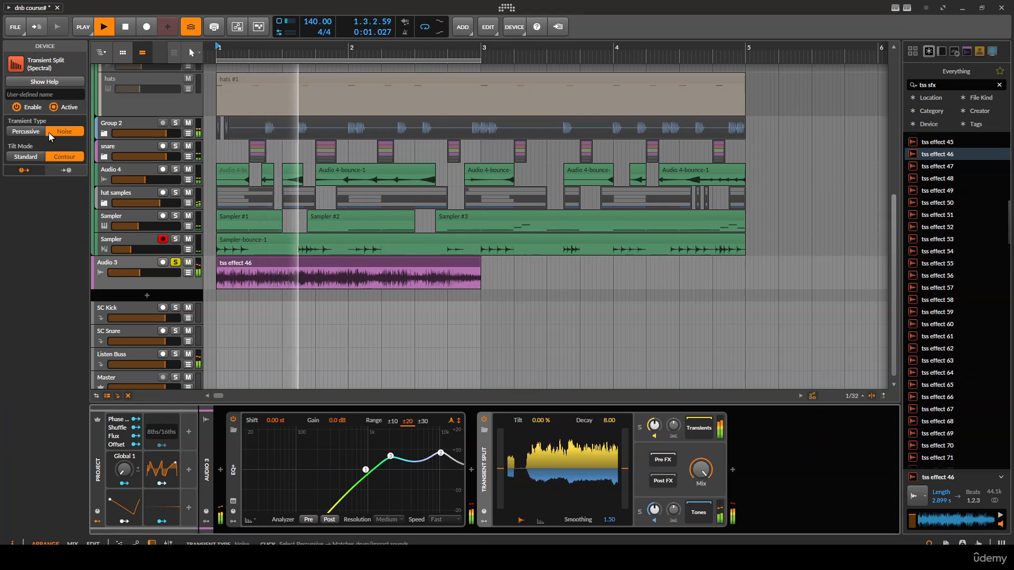
Compare the Transients and Tones outputs of Transient Split in solo, leaving Transients soloed.
{"action": "left_click", "coordinate": [639, 427]}
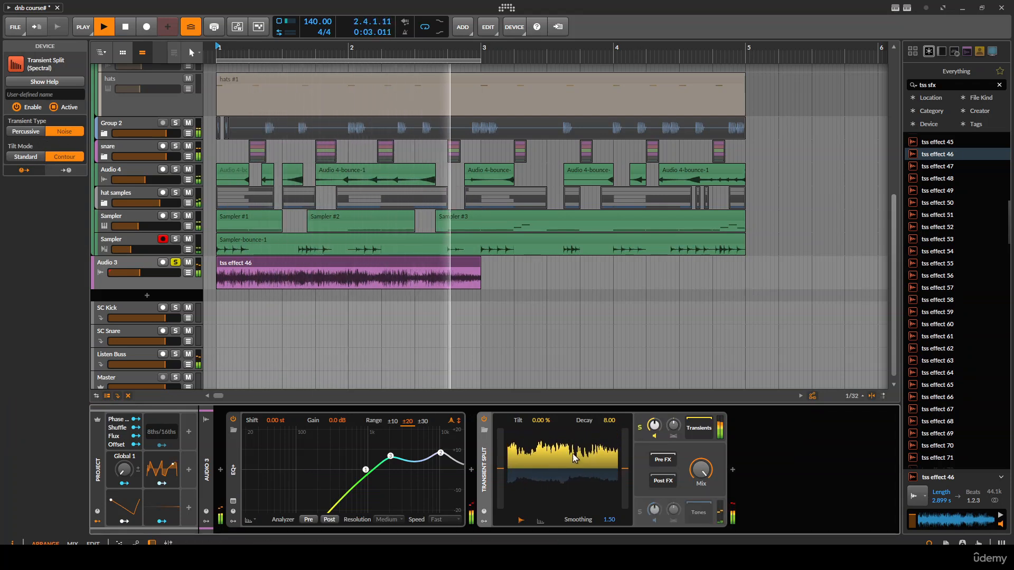
{"action": "left_click", "coordinate": [639, 510]}
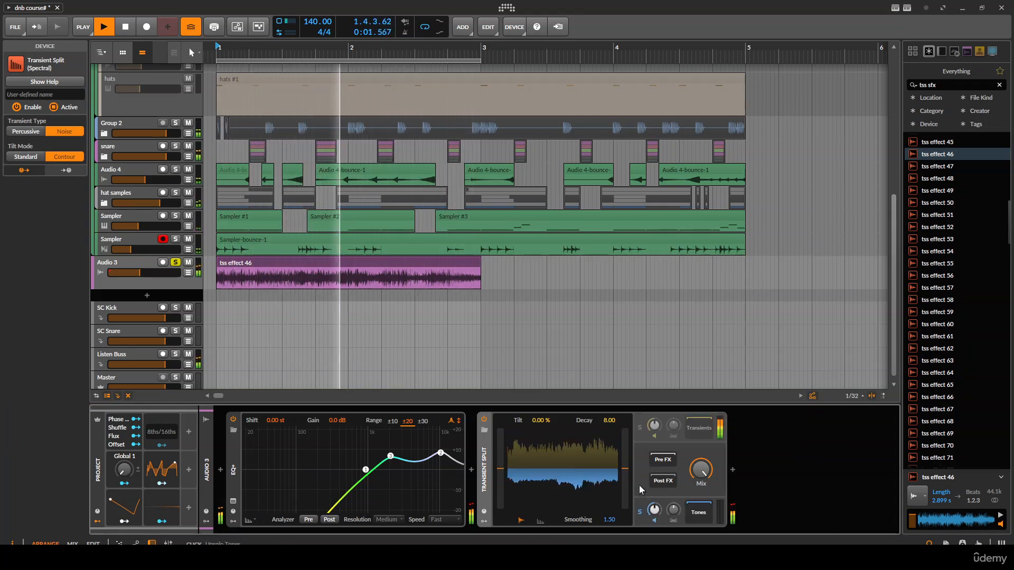
{"action": "left_click", "coordinate": [640, 428]}
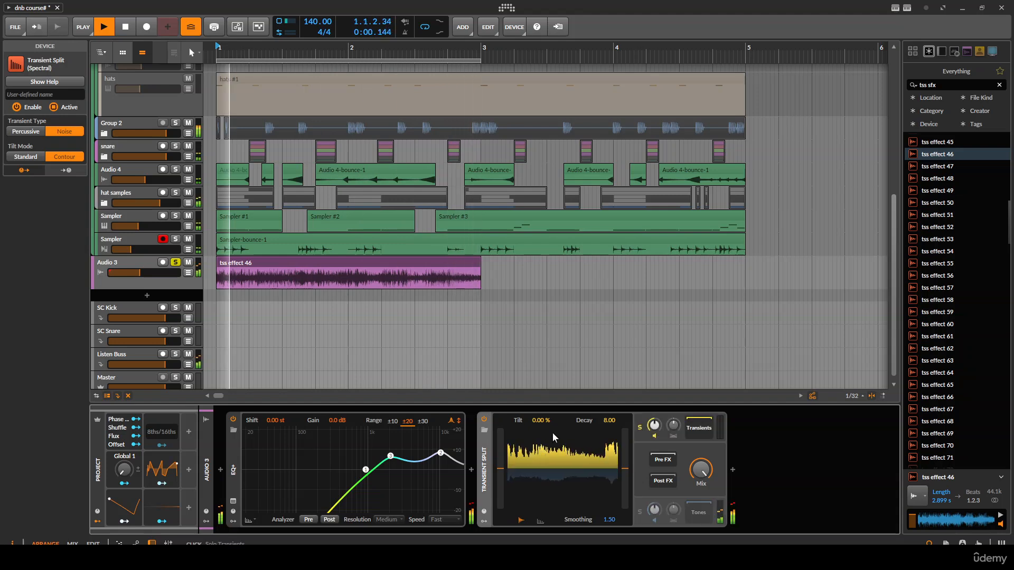
Set Transient Split's tilt mode to Standard with 93 % tilt, and try the Percussive transient type before returning to Noise.
{"action": "left_click_drag", "start_coordinate": [530, 479], "coordinate": [530, 505]}
{"action": "left_click", "coordinate": [25, 156]}
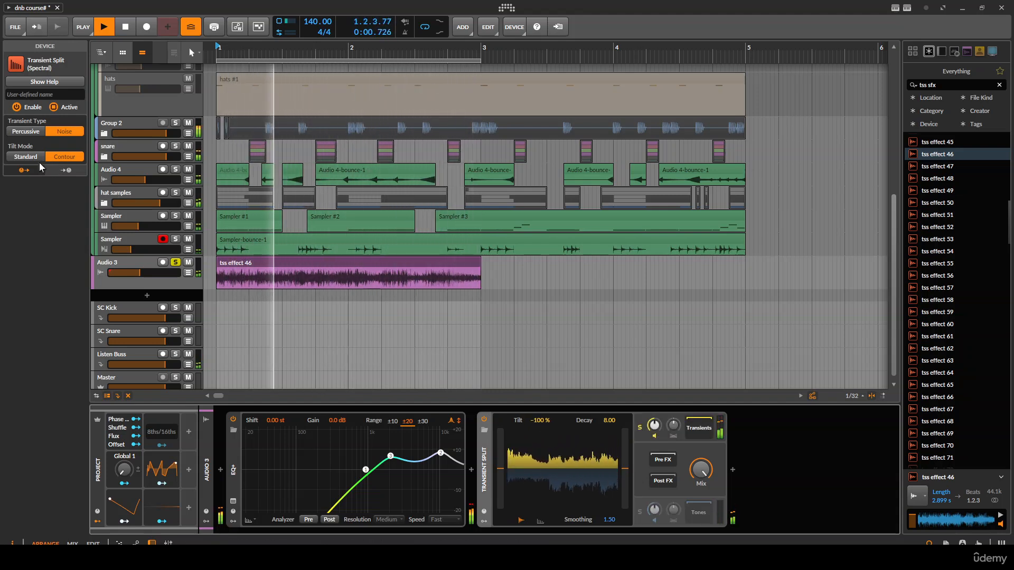
{"action": "left_click_drag", "start_coordinate": [531, 479], "coordinate": [531, 430]}
{"action": "left_click_drag", "start_coordinate": [606, 473], "coordinate": [606, 470]}
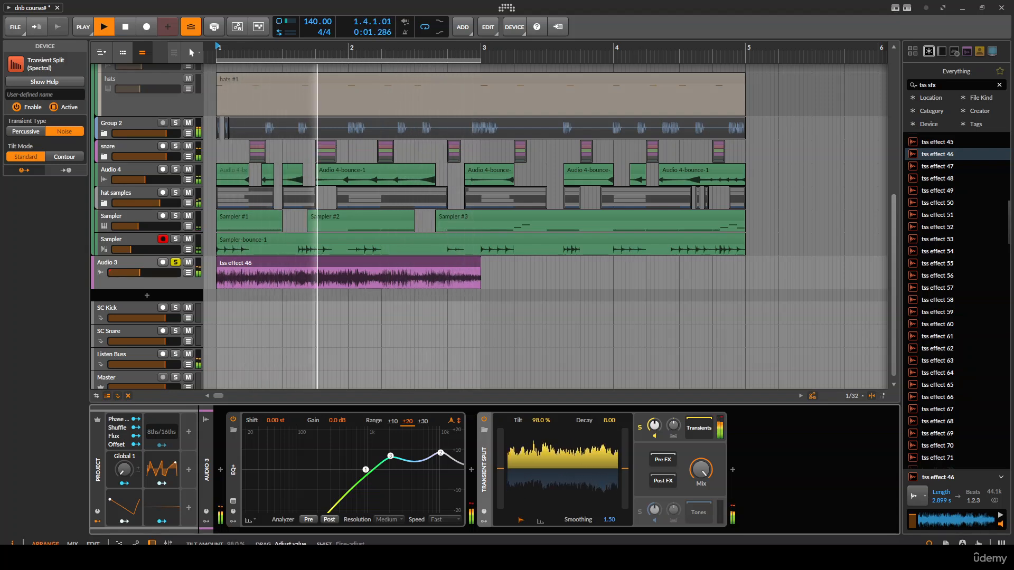
{"action": "left_click", "coordinate": [25, 132]}
{"action": "left_click", "coordinate": [66, 132]}
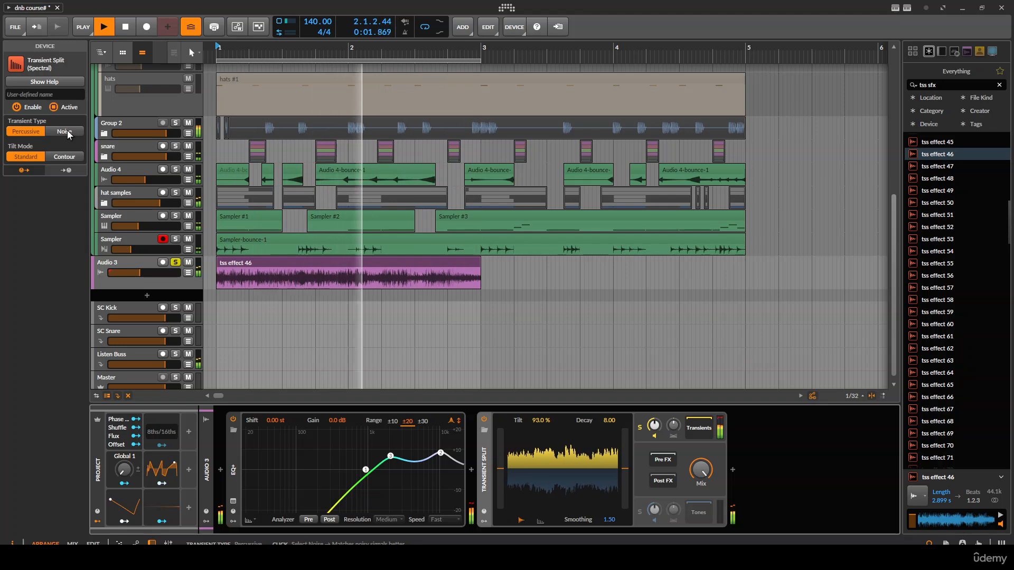
Collapse the EQ+ and Transient Split devices and insert a Tool device after them.
{"action": "left_click", "coordinate": [483, 472]}
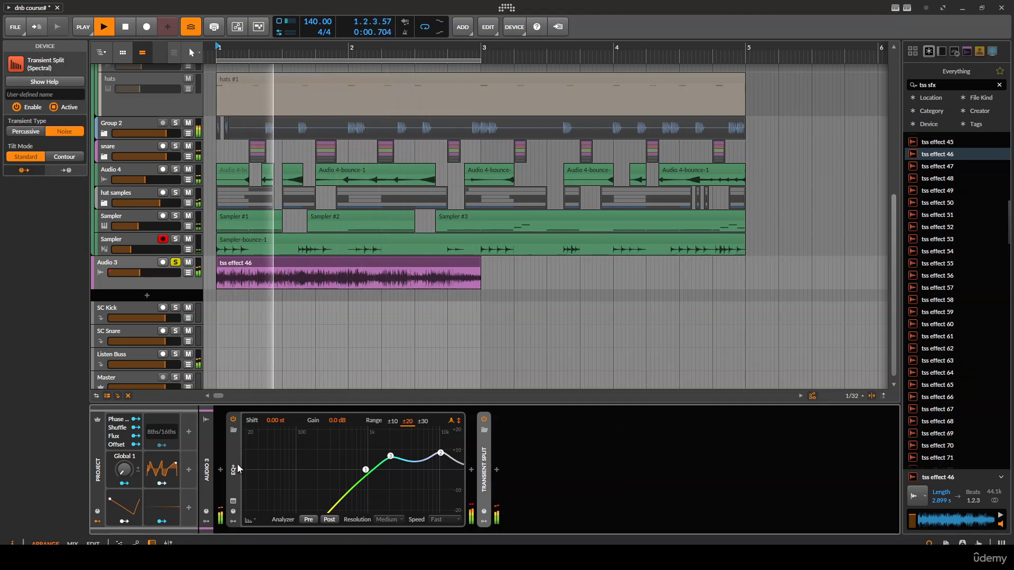
{"action": "left_click", "coordinate": [234, 460]}
{"action": "left_click", "coordinate": [259, 470]}
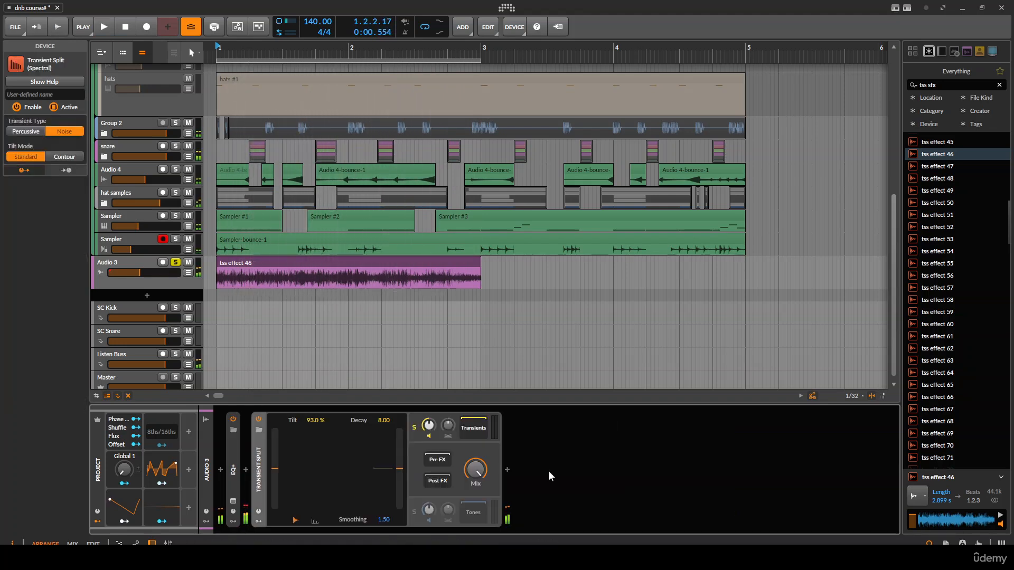
{"action": "left_click", "coordinate": [258, 464]}
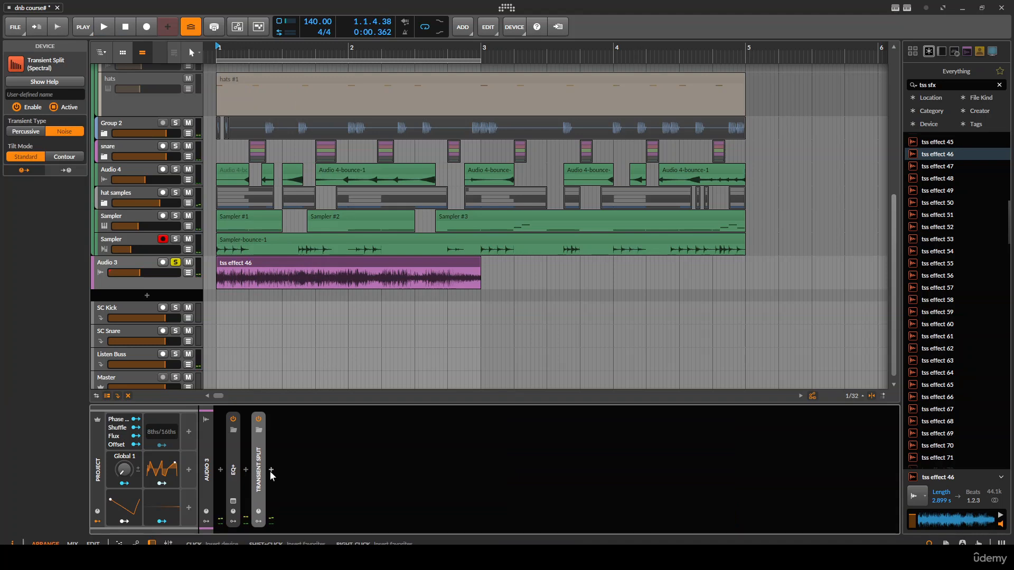
{"action": "left_click", "coordinate": [270, 470]}
{"action": "type", "text": "tool"}
{"action": "key", "text": "Return"}
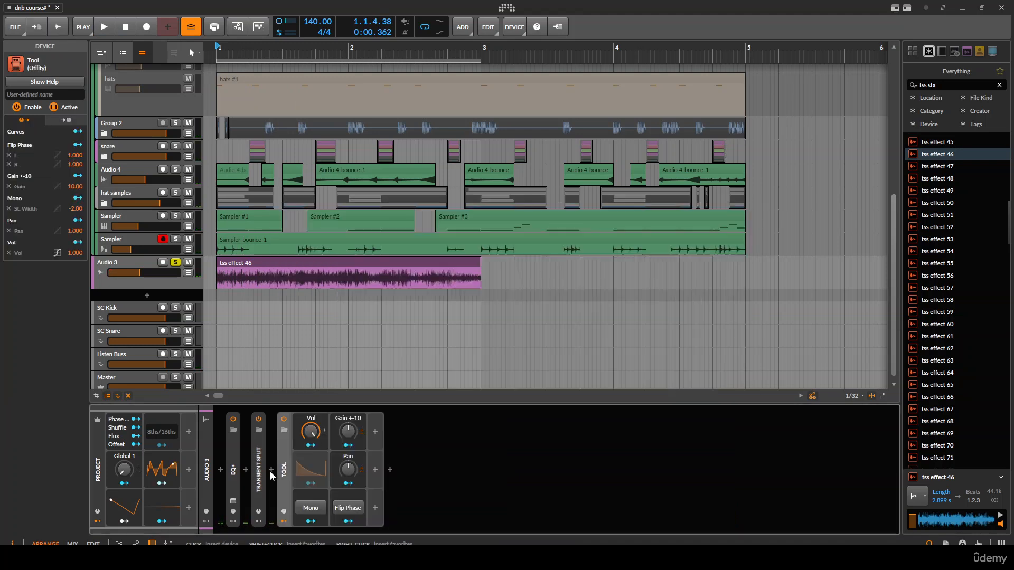
Activate Tool's Curves modulator, set its timebase to 16th note, and map it to Vol at a depth of 1.000.
{"action": "left_click", "coordinate": [309, 465]}
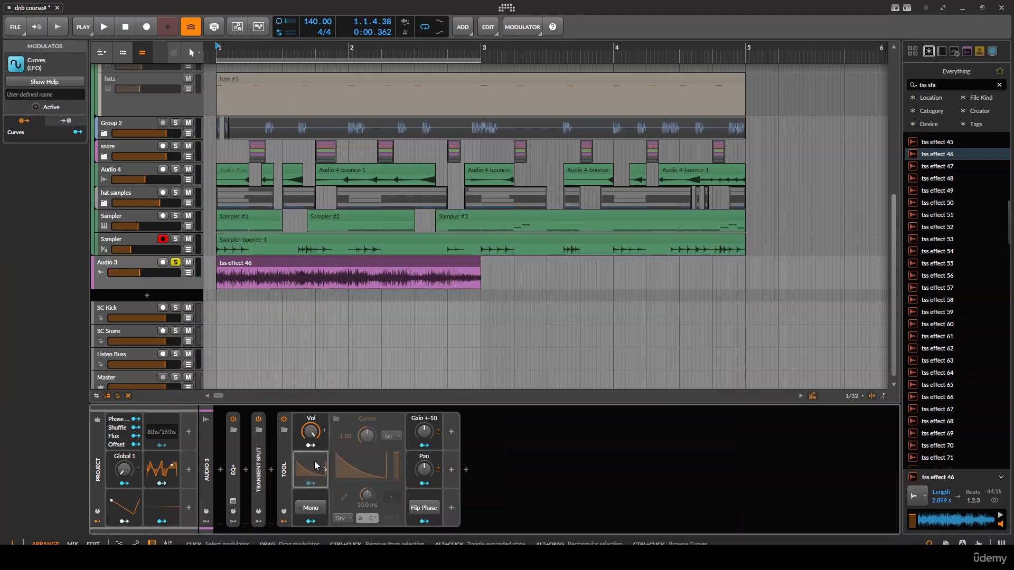
{"action": "left_click", "coordinate": [390, 436]}
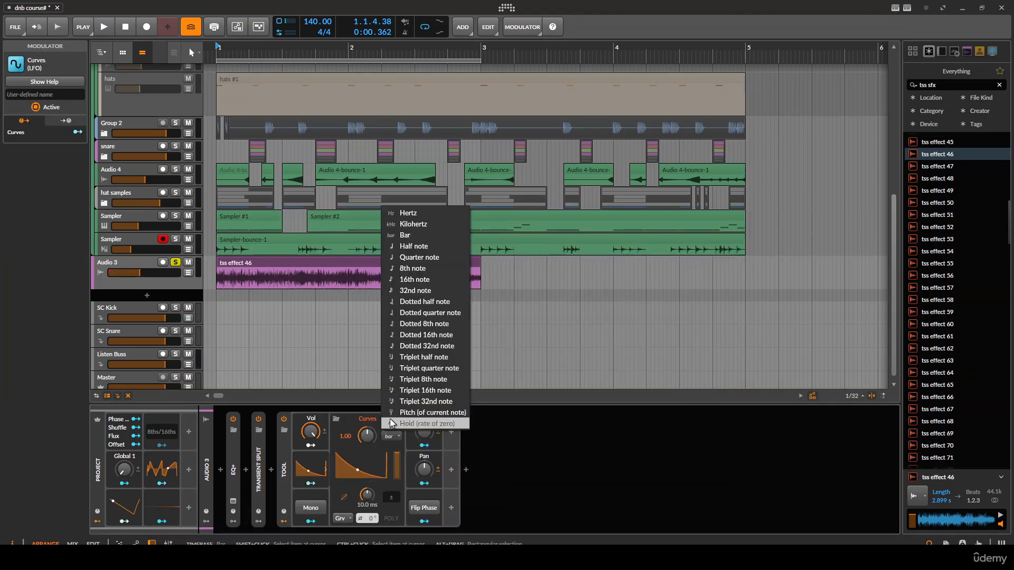
{"action": "left_click", "coordinate": [418, 278]}
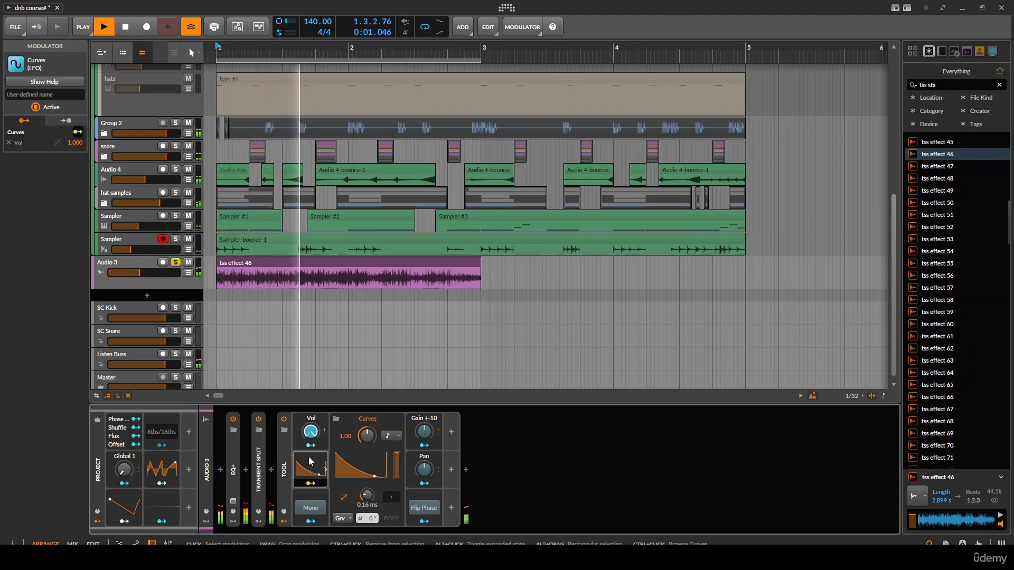
{"action": "key", "text": "space"}
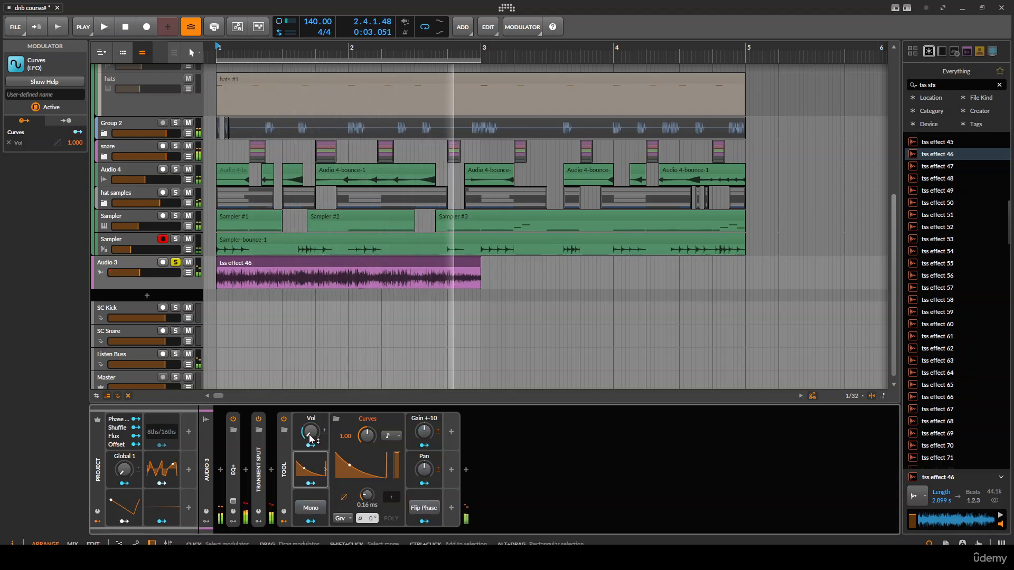
Set the base Vol of Tool to about 26 % while the loop plays, and collapse the device.
{"action": "left_click_drag", "start_coordinate": [310, 432], "coordinate": [310, 416]}
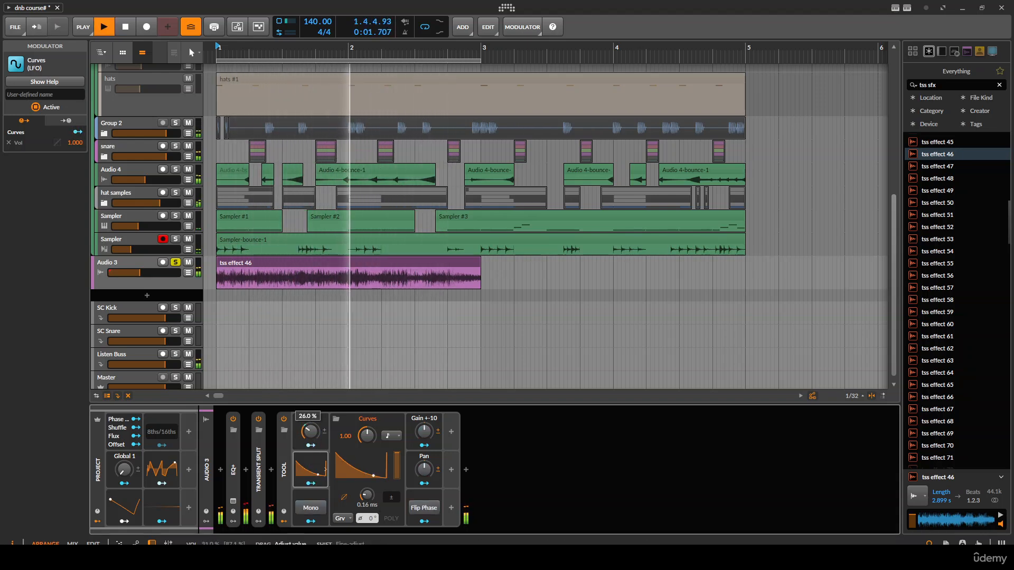
{"action": "left_click", "coordinate": [284, 470]}
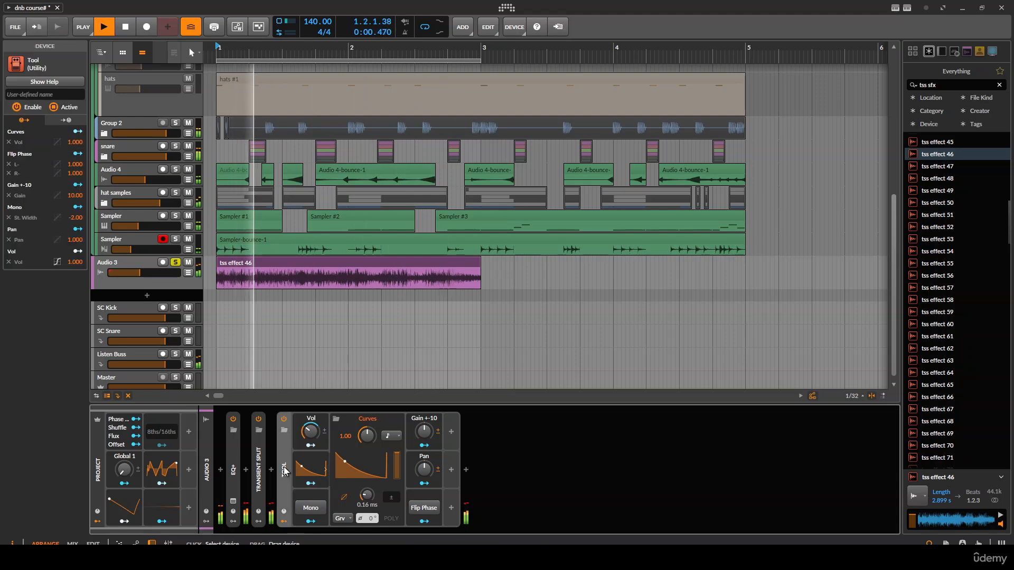
{"action": "left_click", "coordinate": [285, 521]}
{"action": "key", "text": "space"}
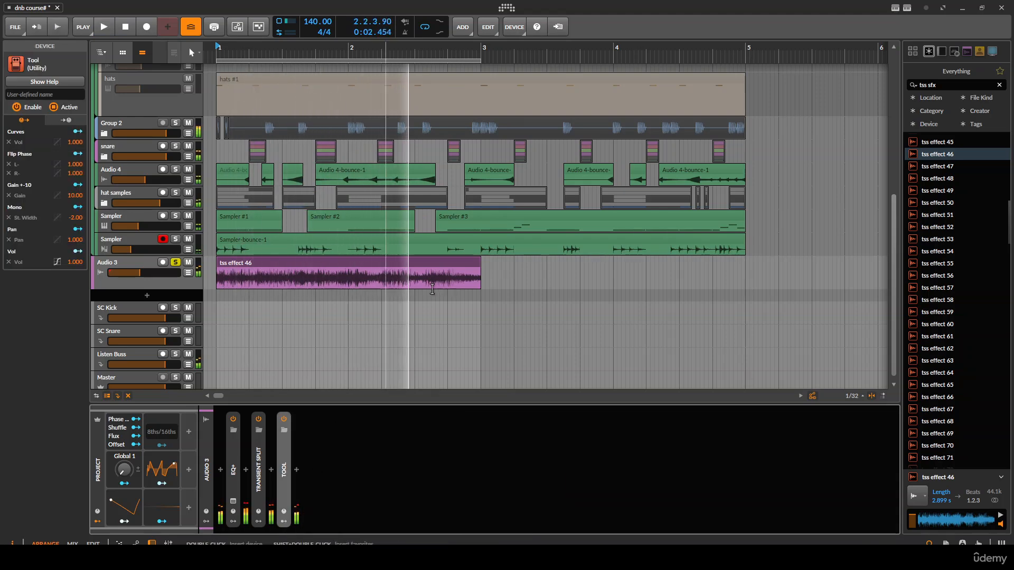
{"action": "scroll", "coordinate": [432, 290], "scroll_direction": "up", "scroll_amount": 5}
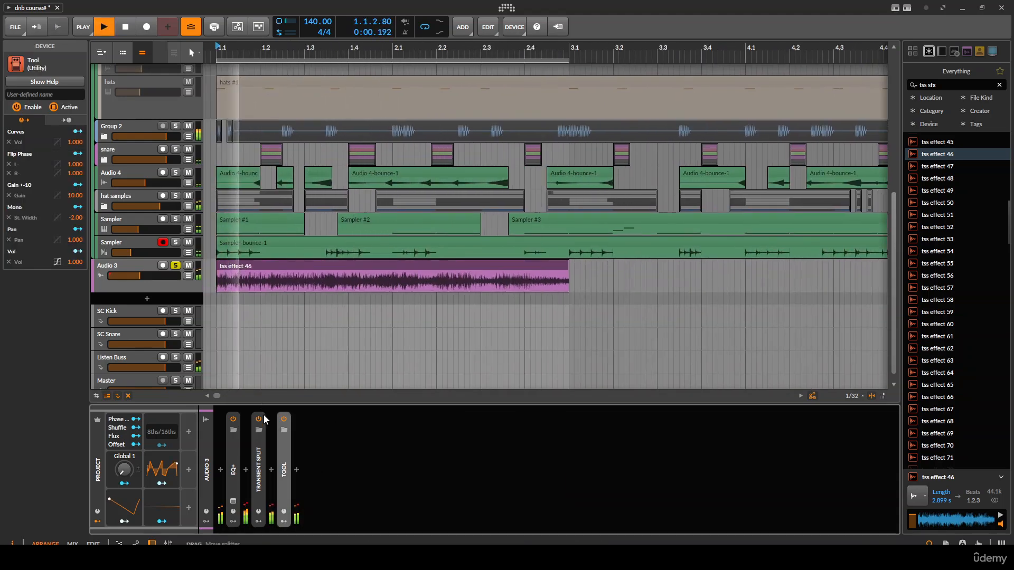
Stop playback and insert a Test Tone device after Tool.
{"action": "key", "text": "space"}
{"action": "left_click", "coordinate": [296, 470]}
{"action": "type", "text": "t"}
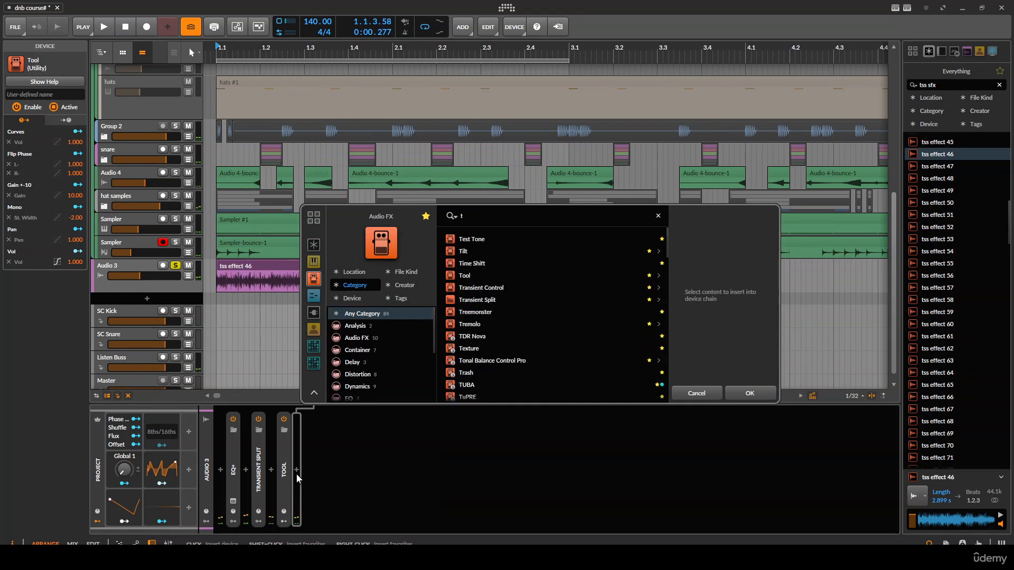
{"action": "type", "text": "est"}
{"action": "key", "text": "Return"}
Delete Test Tone's envelope and Audio Sidechain modulators, and map the remaining Audio Rate modulator to Gain at a depth of 1.000.
{"action": "left_click", "coordinate": [338, 455]}
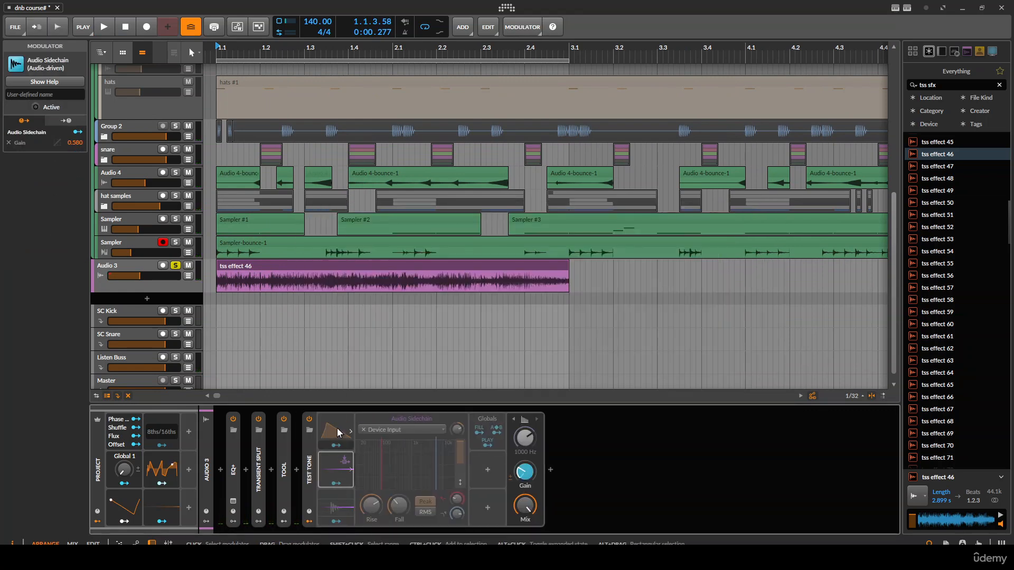
{"action": "left_click", "coordinate": [338, 430]}
{"action": "key", "text": "Delete"}
{"action": "left_click", "coordinate": [332, 477]}
{"action": "key", "text": "Delete"}
{"action": "left_click_drag", "start_coordinate": [334, 506], "coordinate": [372, 426]}
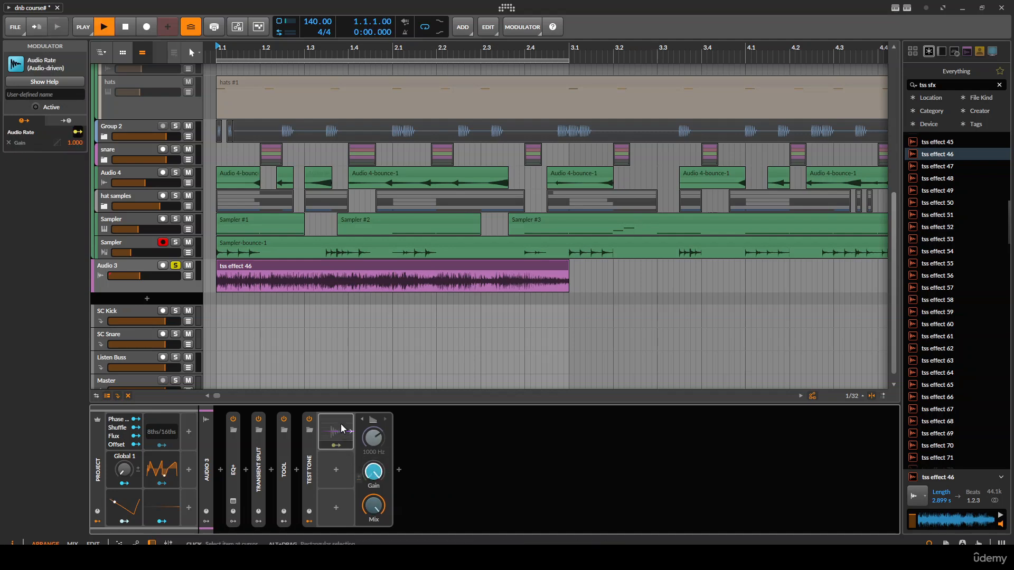
Set the Audio Rate modulator's gain to +11.8 dB and map it to Test Tone's Mix at a depth of 0.160.
{"action": "key", "text": "space"}
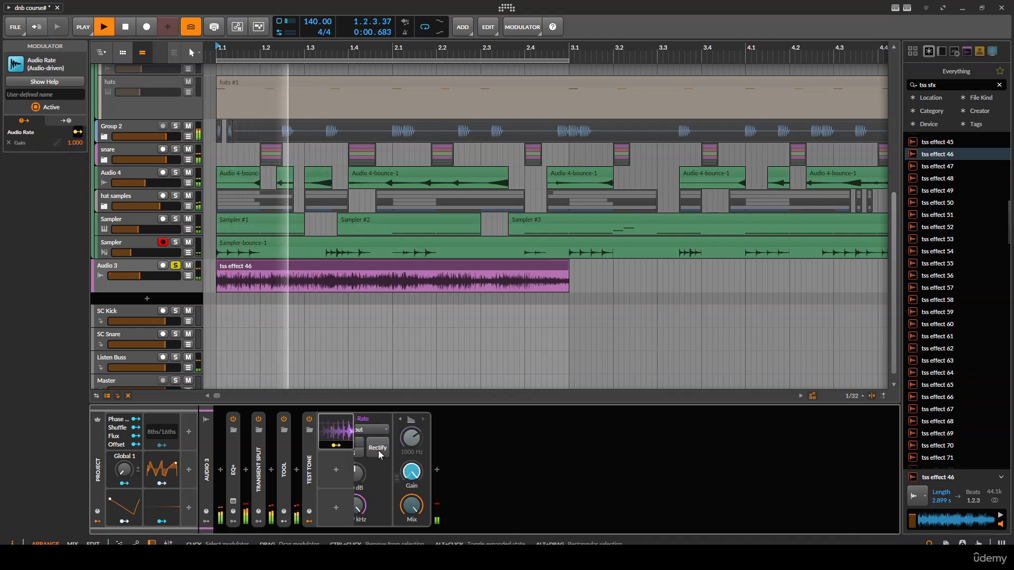
{"action": "left_click", "coordinate": [343, 431]}
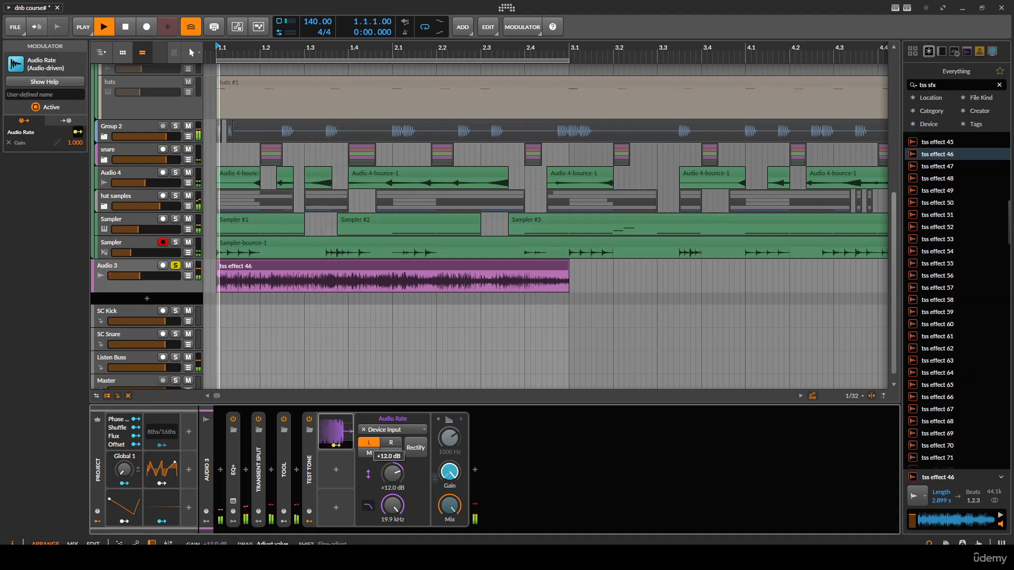
{"action": "left_click_drag", "start_coordinate": [393, 473], "coordinate": [392, 475]}
{"action": "left_click_drag", "start_coordinate": [451, 502], "coordinate": [451, 488]}
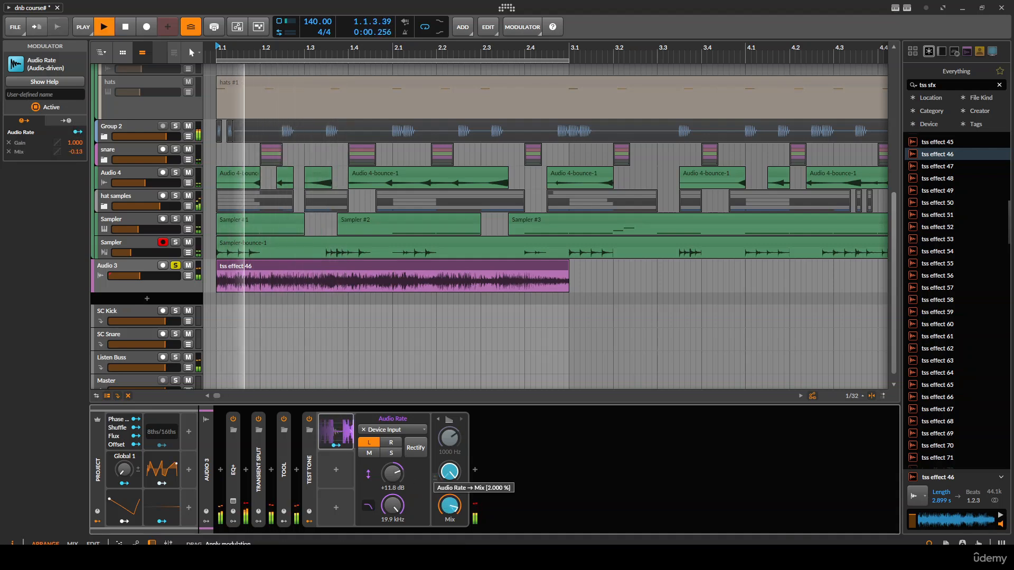
{"action": "key", "text": "space"}
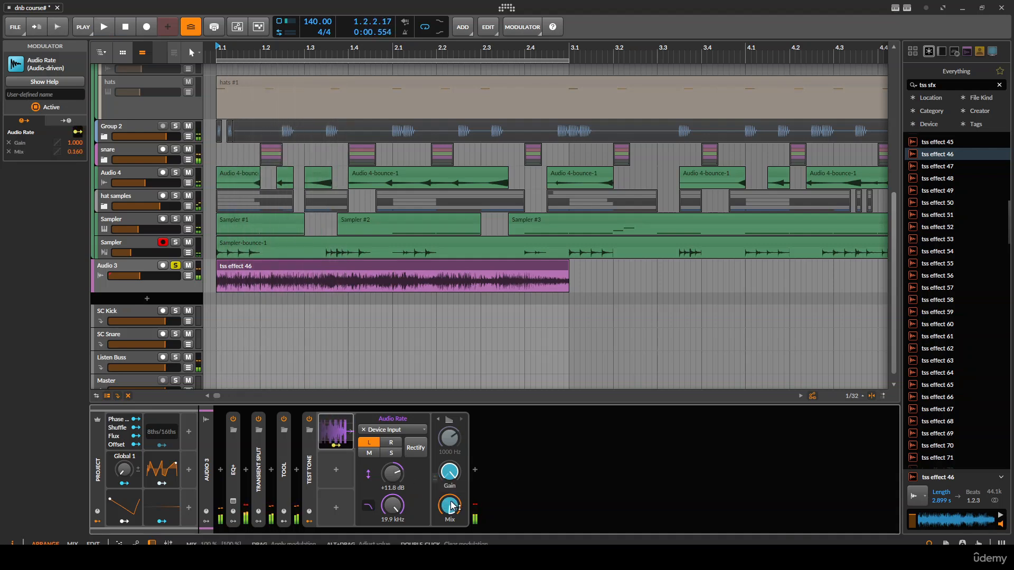
{"action": "right_click", "coordinate": [452, 501]}
{"action": "left_click", "coordinate": [459, 483]}
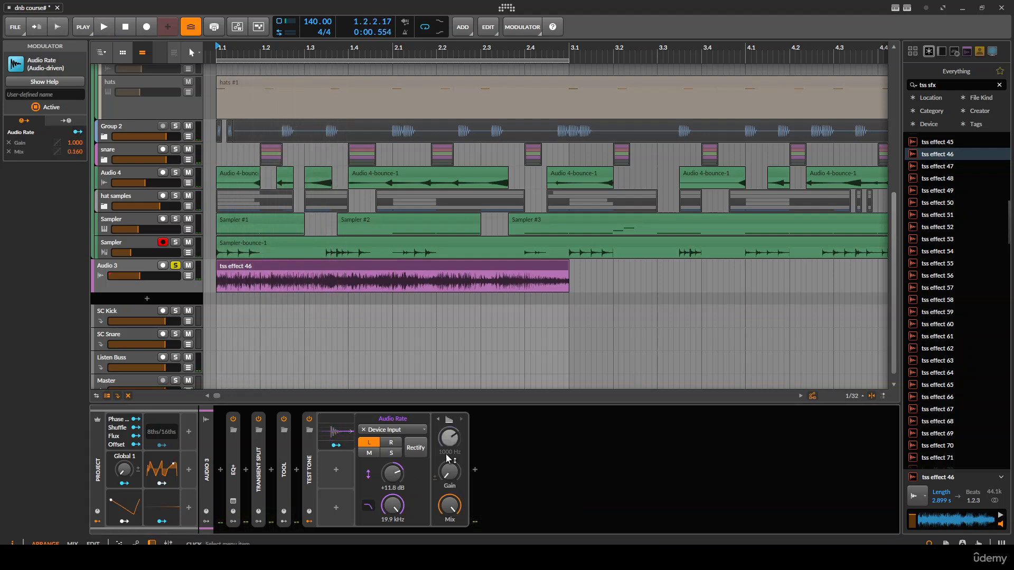
Audition different Test Tone Mix amounts during playback, settling at about 87.5 %.
{"action": "key", "text": "space"}
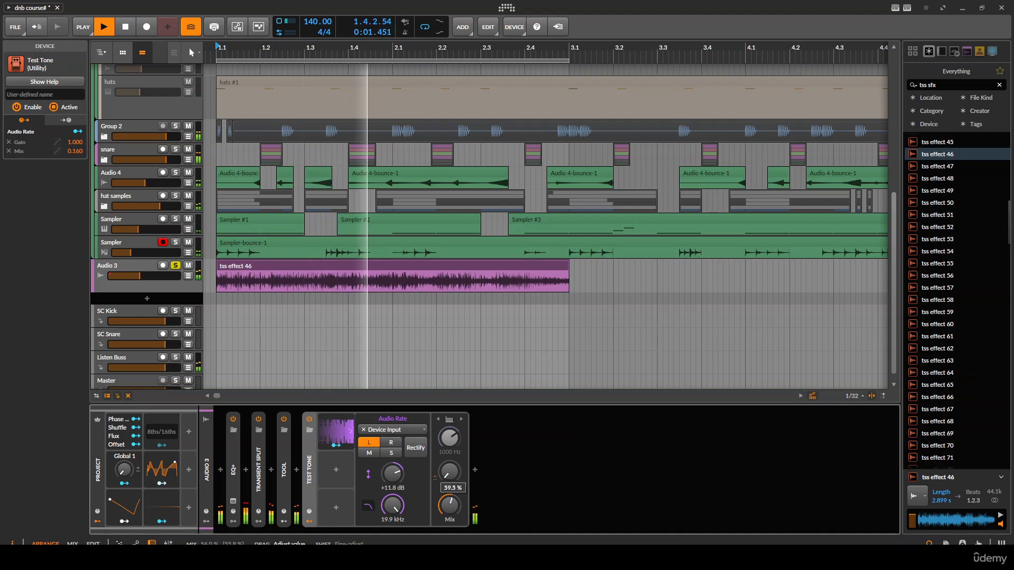
{"action": "left_click_drag", "start_coordinate": [460, 483], "coordinate": [460, 475]}
{"action": "key", "text": "space"}
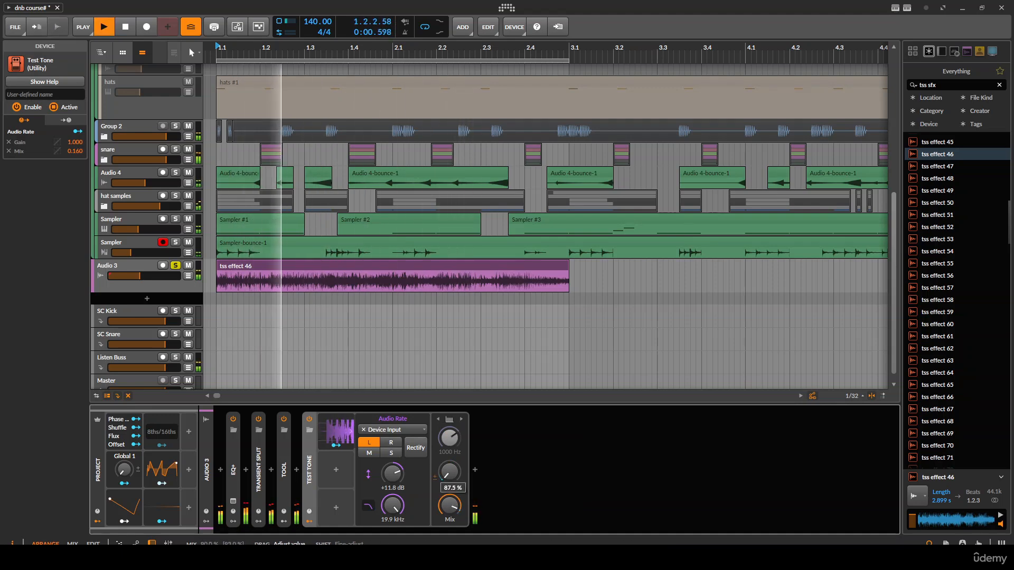
Insert a Stereo Split after Tool, move the Test Tone into its Left chain, and collapse the container.
{"action": "key", "text": "space"}
{"action": "left_click", "coordinate": [296, 470]}
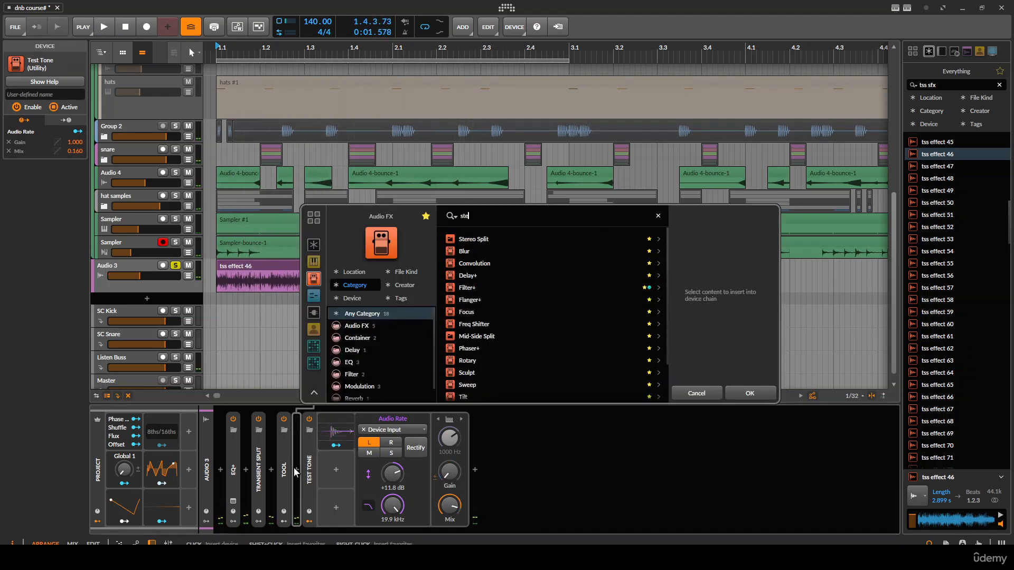
{"action": "key", "text": "Return"}
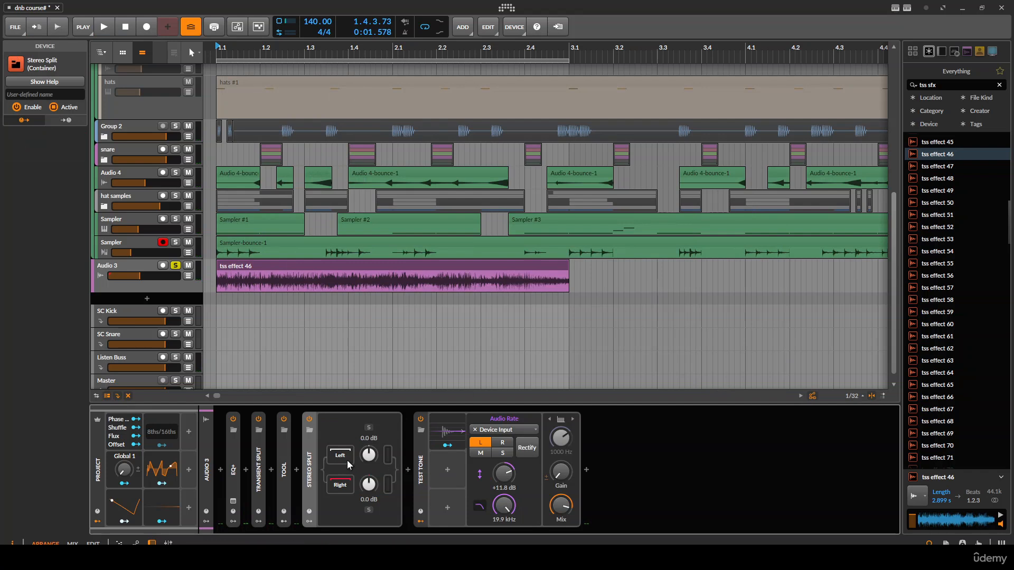
{"action": "left_click_drag", "start_coordinate": [420, 468], "coordinate": [340, 459]}
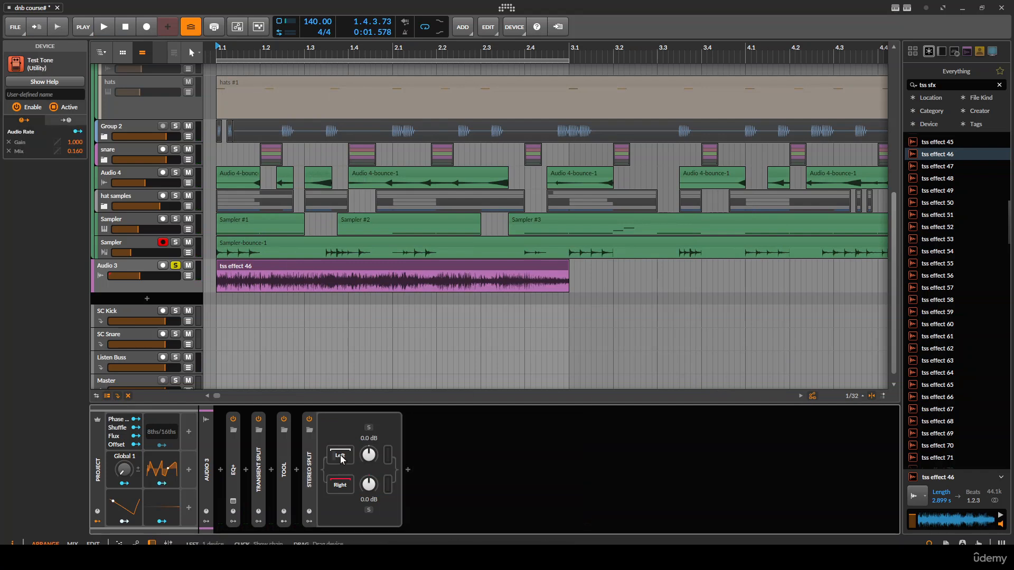
{"action": "left_click", "coordinate": [340, 486]}
{"action": "double_click", "coordinate": [310, 468]}
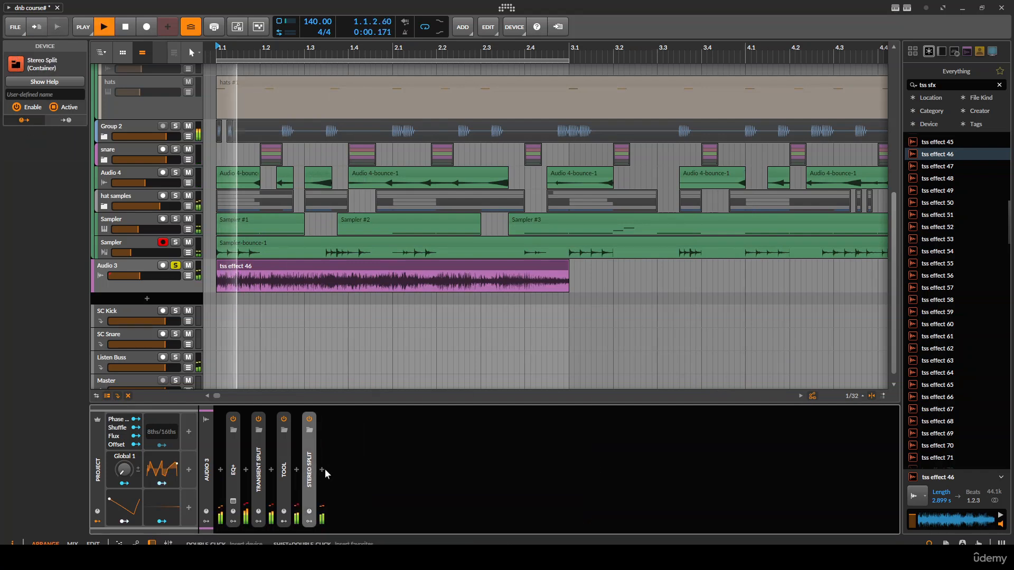
Insert a Saturator device after the Stereo Split.
{"action": "left_click", "coordinate": [322, 469]}
{"action": "type", "text": "satur"}
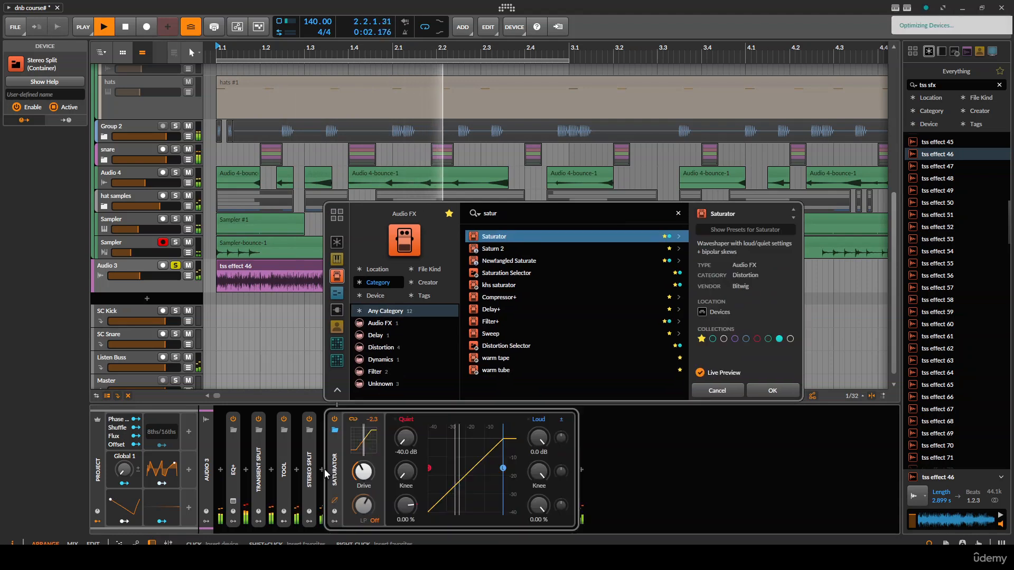
{"action": "key", "text": "Return"}
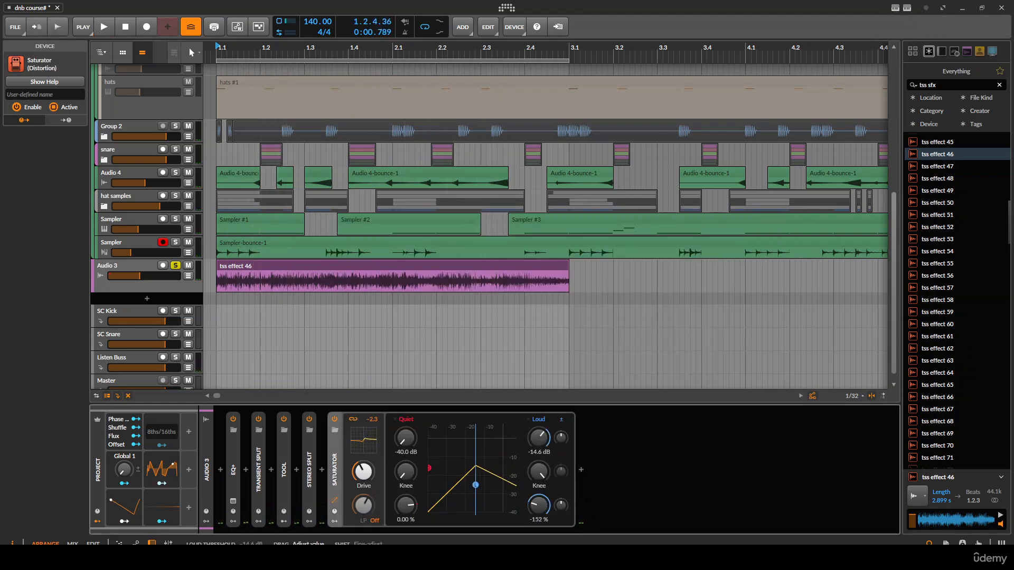
Shape the Saturator's Loud curve at -5.3 dB and -152 % with a softened knee, set Drive to +0.0, and collapse it.
{"action": "left_click_drag", "start_coordinate": [539, 471], "coordinate": [539, 469]}
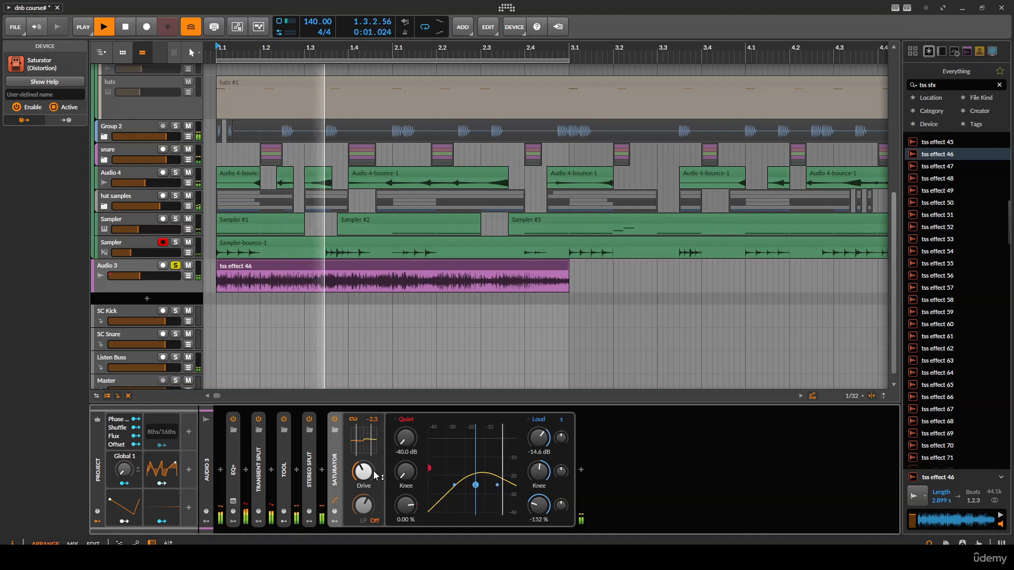
{"action": "mouse_move", "coordinate": [363, 471]}
{"action": "left_mouse_down"}
{"action": "mouse_move", "coordinate": [363, 449]}
{"action": "mouse_move", "coordinate": [363, 482]}
{"action": "left_mouse_up"}
{"action": "key", "text": "space"}
{"action": "key", "text": "space"}
{"action": "key", "text": "space"}
{"action": "left_click_drag", "start_coordinate": [475, 465], "coordinate": [495, 464]}
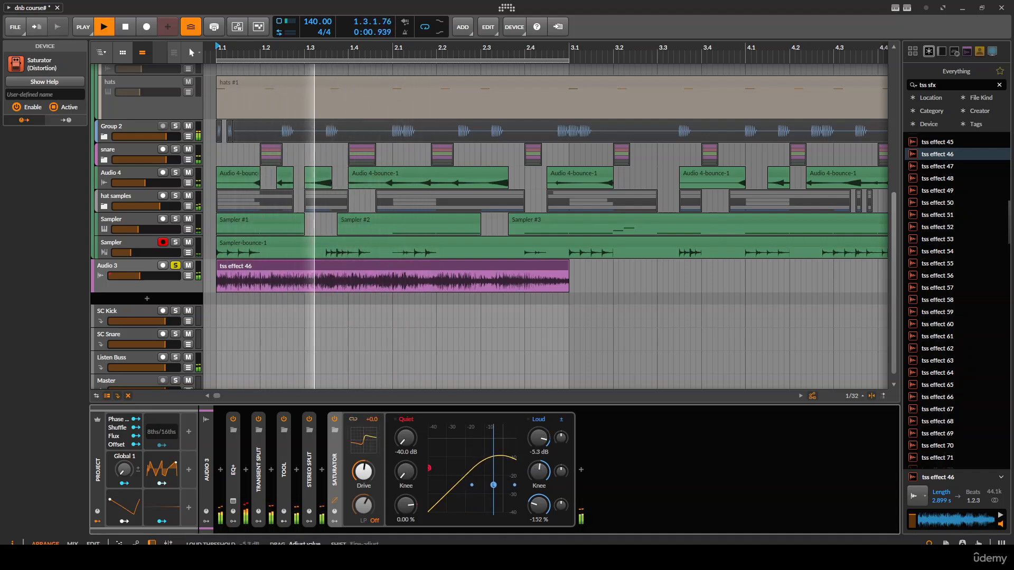
{"action": "double_click", "coordinate": [334, 459]}
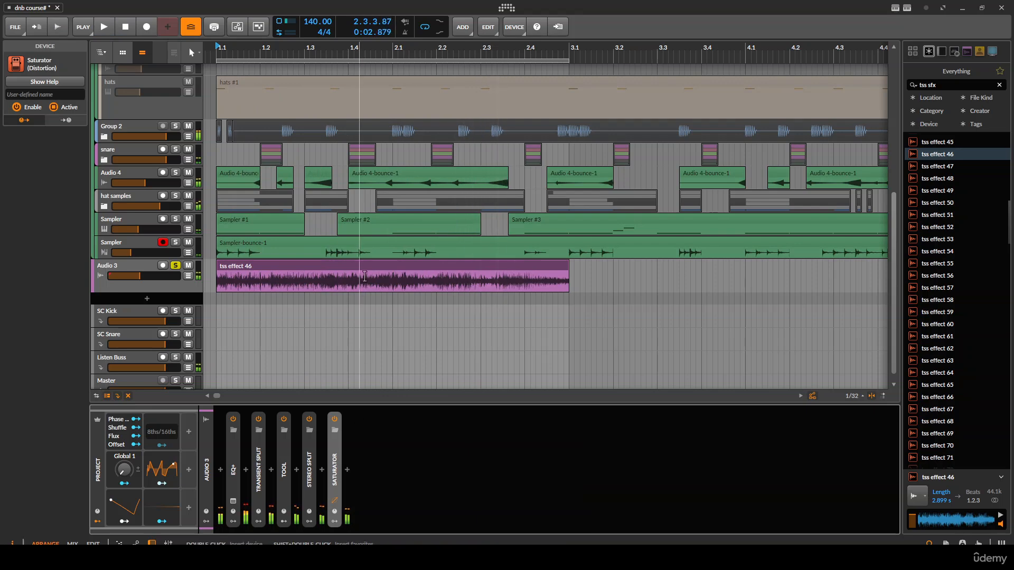
Extend the tss effect 46 clip as a loop to four bars and unsolo the Audio 3 track.
{"action": "scroll", "coordinate": [375, 266], "scroll_direction": "down", "scroll_amount": 2}
{"action": "left_click", "coordinate": [468, 267]}
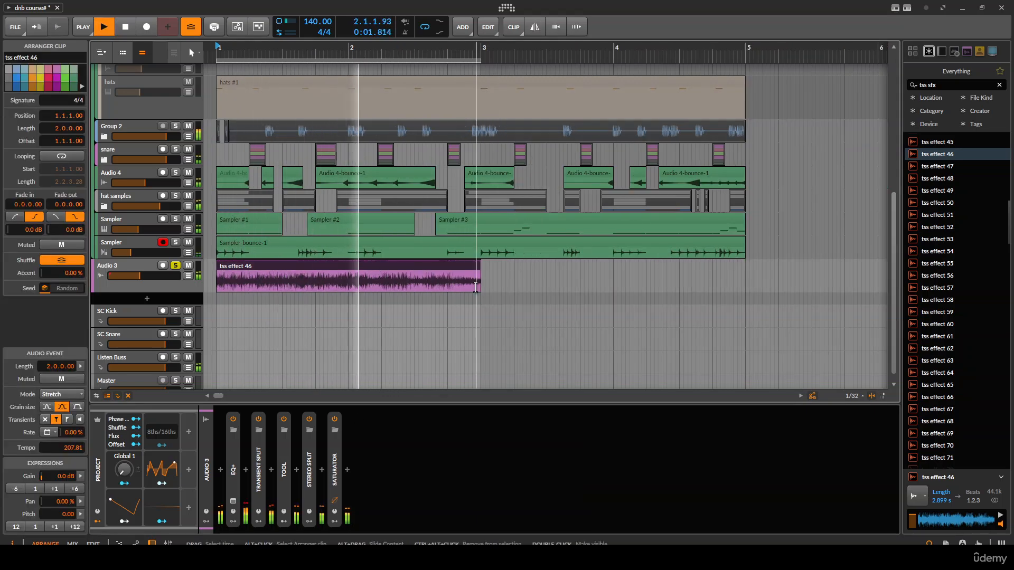
{"action": "left_click_drag", "start_coordinate": [480, 278], "coordinate": [742, 278]}
{"action": "key", "text": "space"}
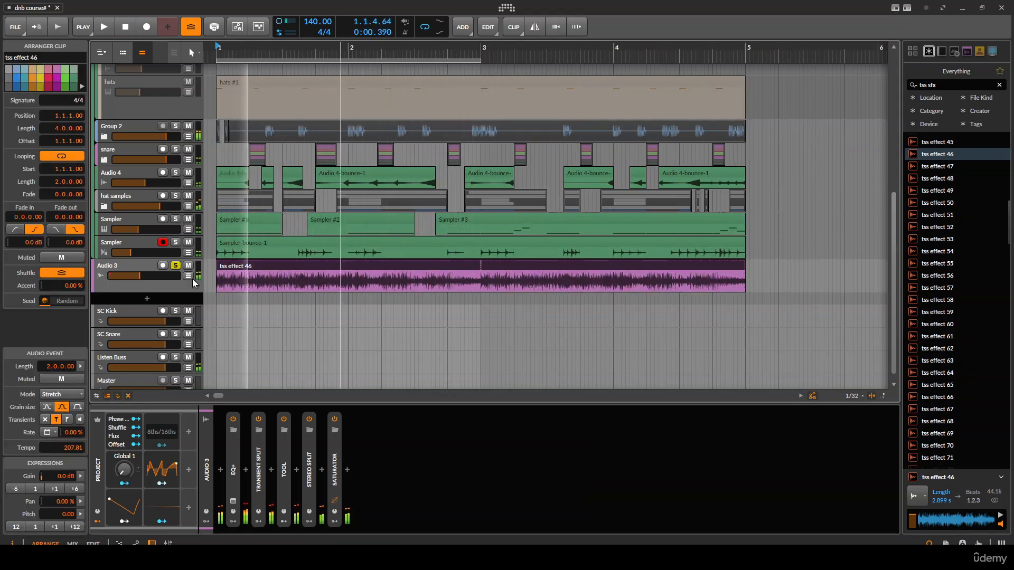
{"action": "scroll", "coordinate": [284, 253], "scroll_direction": "up", "scroll_amount": 2}
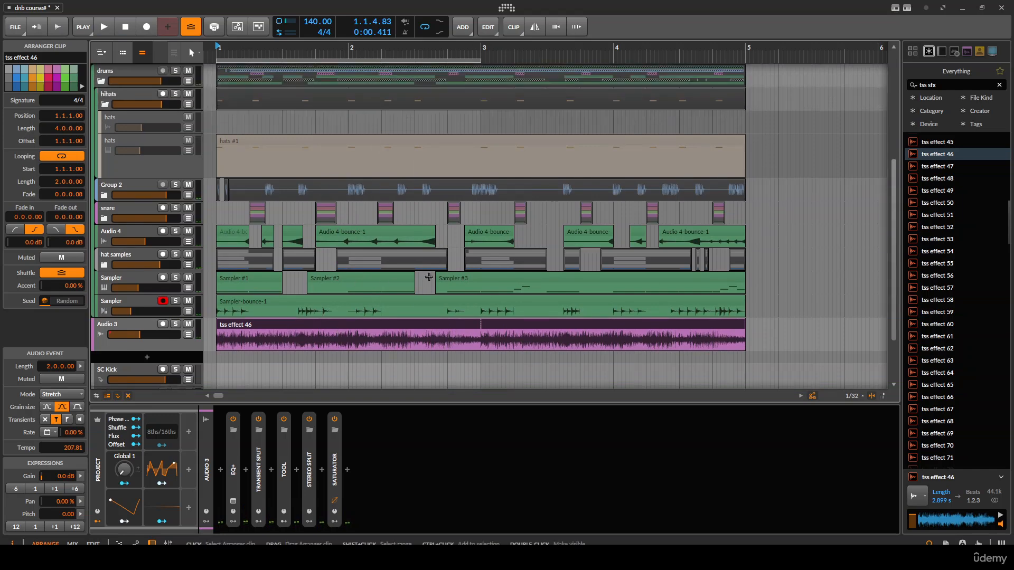
{"action": "scroll", "coordinate": [396, 287], "scroll_direction": "down", "scroll_amount": 2}
{"action": "scroll", "coordinate": [278, 266], "scroll_direction": "up", "scroll_amount": 5}
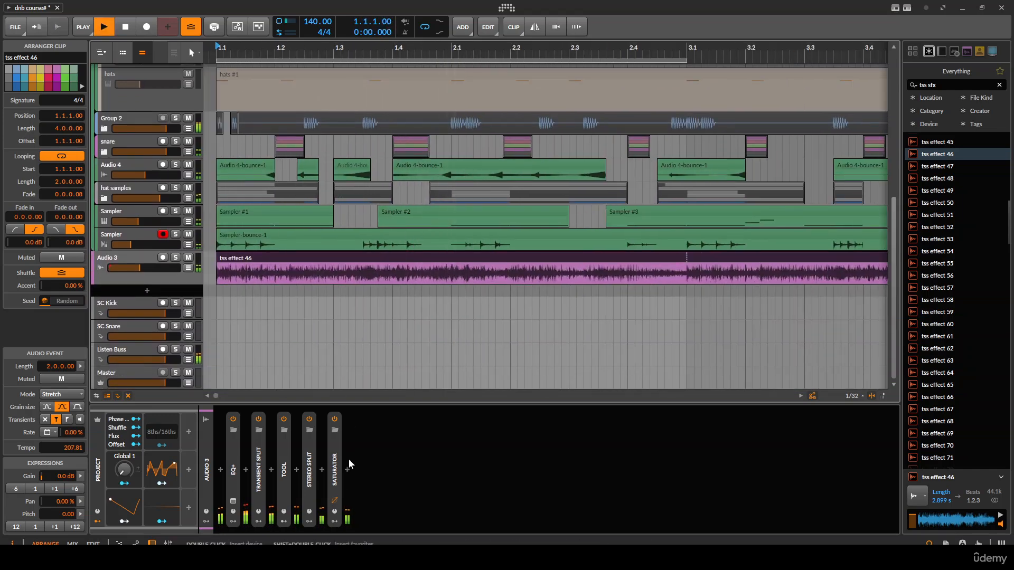
Insert a second Tool device after the Saturator and turn its Vol all the way down.
{"action": "left_click", "coordinate": [348, 478]}
{"action": "type", "text": "tool"}
{"action": "key", "text": "Return"}
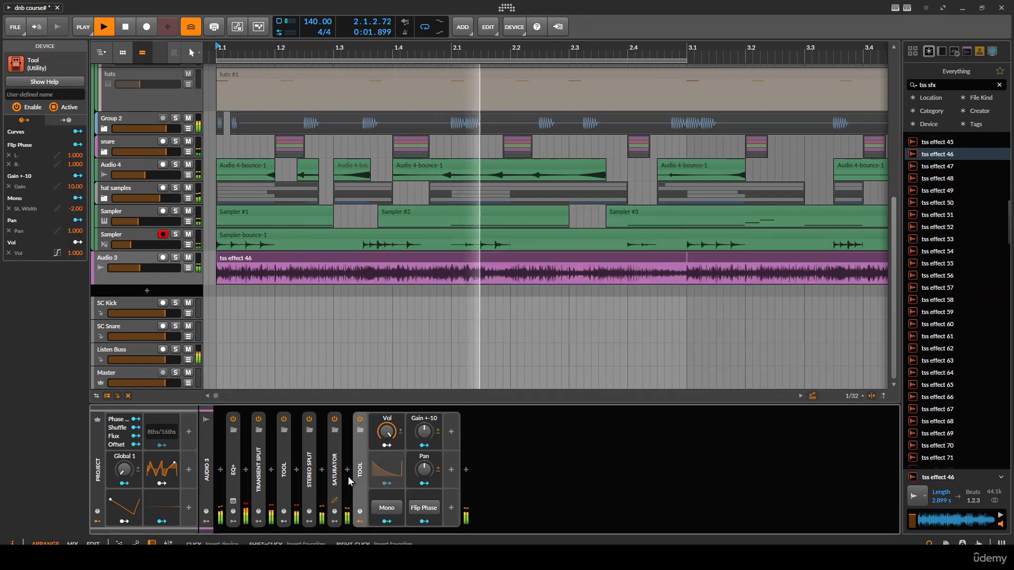
{"action": "left_click_drag", "start_coordinate": [390, 433], "coordinate": [379, 438]}
{"action": "key", "text": "space"}
Show the new Tool's Vol automation on Audio 3 and draw a rise from zero to 100 % at 1.2.1.
{"action": "key", "text": "a"}
{"action": "scroll", "coordinate": [228, 274], "scroll_direction": "up", "scroll_amount": 2}
{"action": "key", "text": "space"}
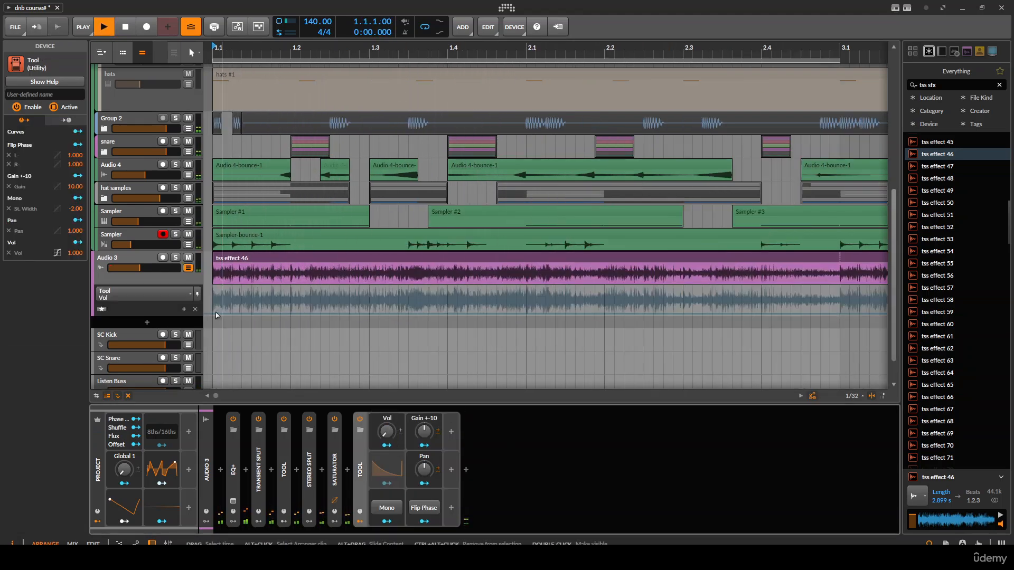
{"action": "left_click_drag", "start_coordinate": [291, 313], "coordinate": [291, 287]}
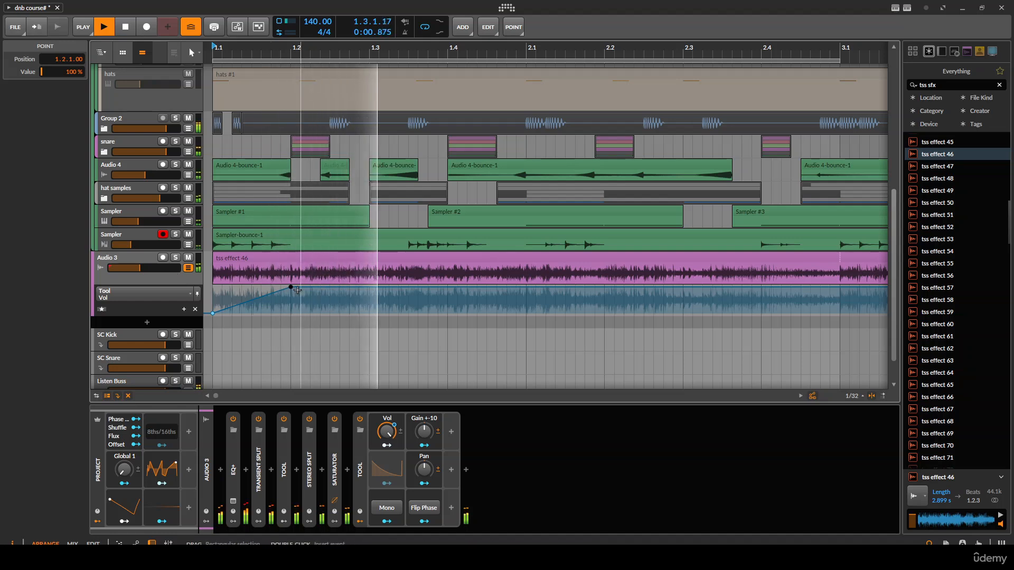
{"action": "key", "text": "space"}
Shape Audio 3's Tool Vol automation to fall from 1.2.1 to zero at 1.4.1 and jump straight back to 100 %.
{"action": "left_click_drag", "start_coordinate": [322, 287], "coordinate": [447, 287]}
{"action": "key", "text": "space"}
{"action": "key", "text": "space"}
{"action": "key", "text": "space"}
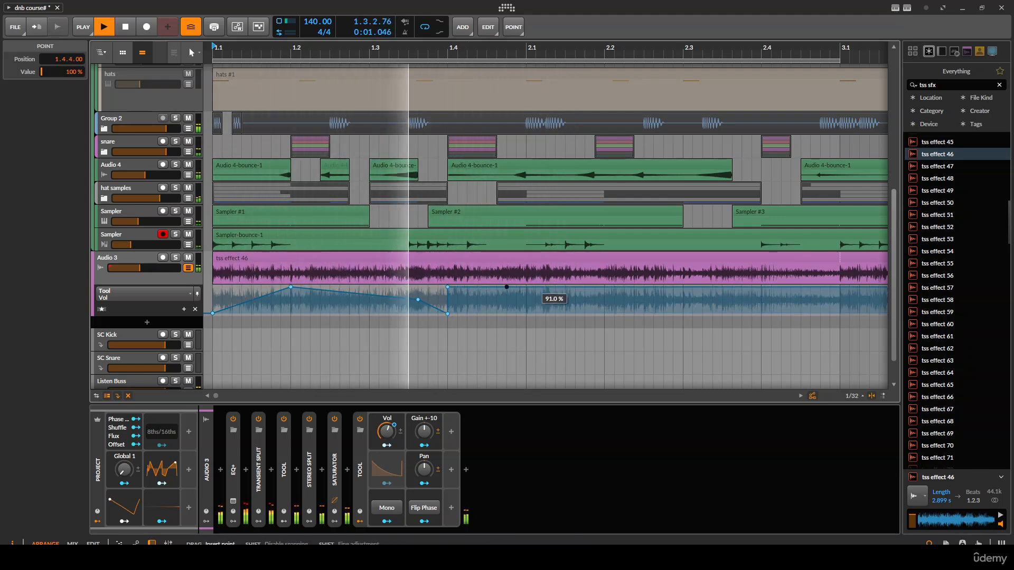
Continue the Vol automation with drops to zero at 2.1.1 and 2.2.1, rising to 100 % at 2.2.1 and 2.4.1.
{"action": "left_click_drag", "start_coordinate": [536, 287], "coordinate": [497, 286]}
{"action": "left_click_drag", "start_coordinate": [427, 305], "coordinate": [417, 303]}
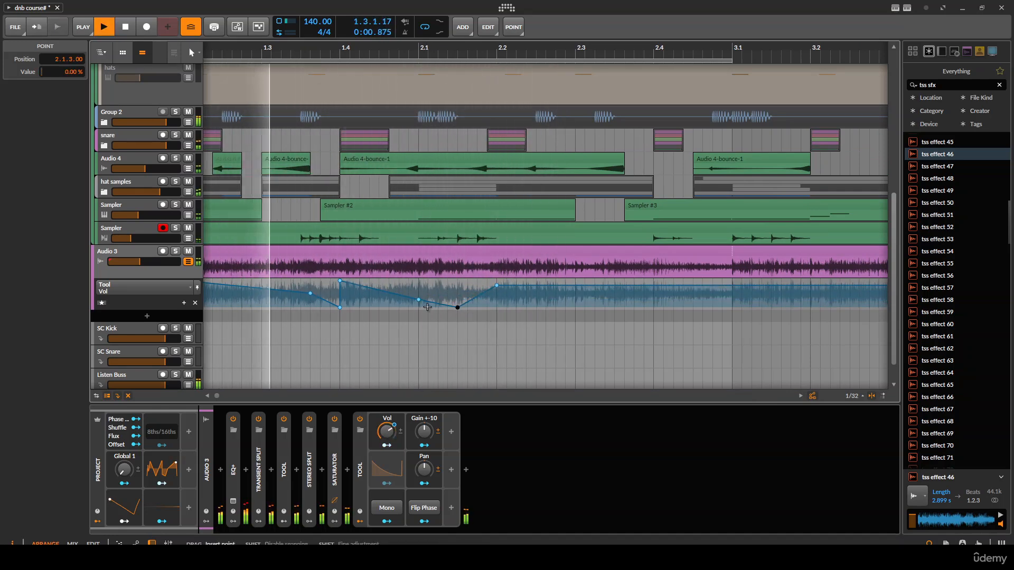
{"action": "mouse_move", "coordinate": [427, 306]}
{"action": "left_mouse_down"}
{"action": "mouse_move", "coordinate": [418, 307]}
{"action": "mouse_move", "coordinate": [497, 282]}
{"action": "mouse_move", "coordinate": [445, 280]}
{"action": "mouse_move", "coordinate": [541, 281]}
{"action": "mouse_move", "coordinate": [427, 307]}
{"action": "left_mouse_up"}
{"action": "key", "text": "Delete"}
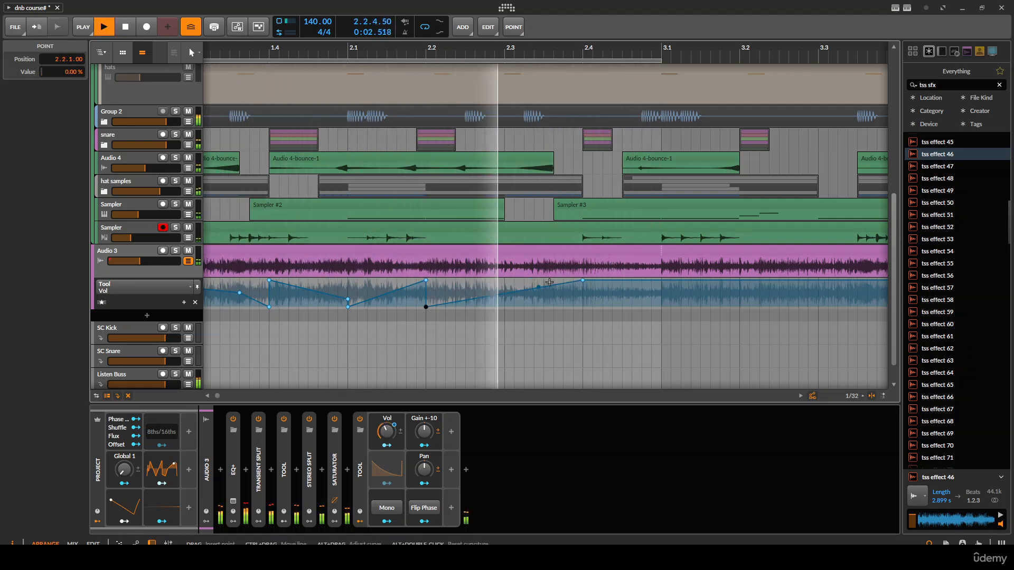
Add a 100 % Vol automation point at 3.2.1 and dip the curve just before bar 3.
{"action": "left_click_drag", "start_coordinate": [595, 283], "coordinate": [521, 287]}
{"action": "key", "text": "space"}
{"action": "key", "text": "space"}
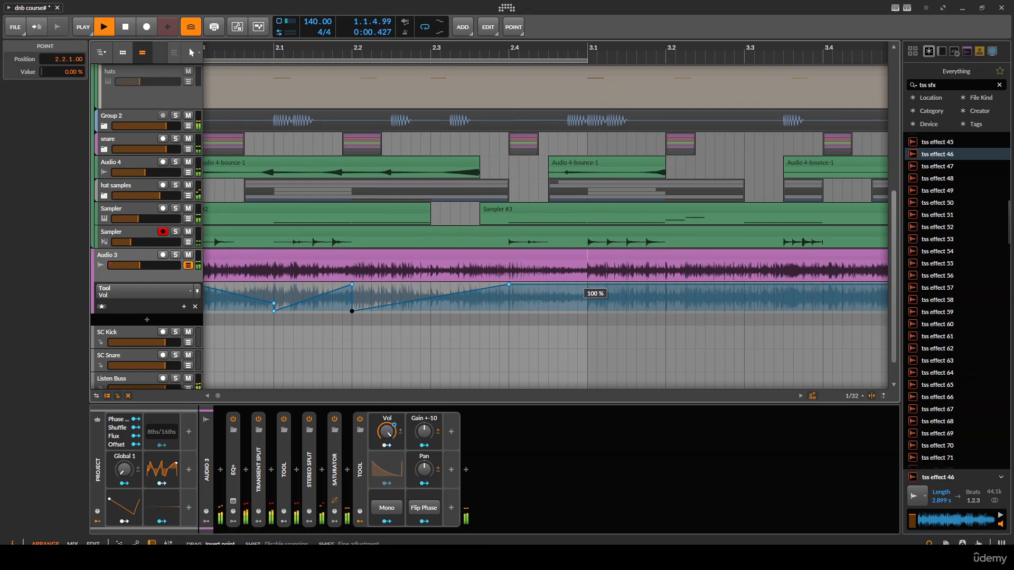
{"action": "left_click", "coordinate": [666, 284]}
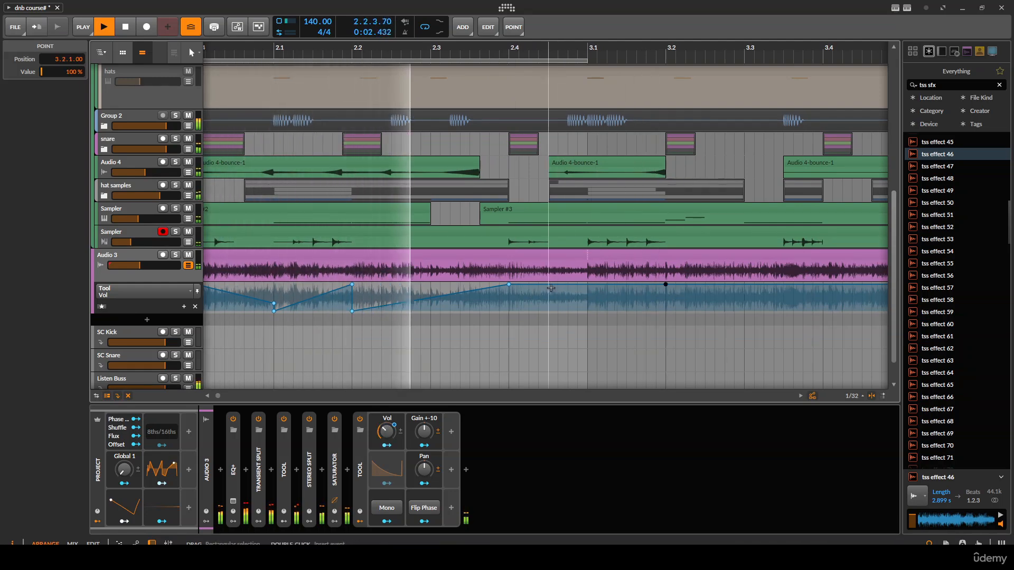
{"action": "left_click_drag", "start_coordinate": [568, 285], "coordinate": [502, 283]}
Duplicate the first two bars of Vol automation across bars 3 and 4, then correct the points at the start of bar 5.
{"action": "scroll", "coordinate": [502, 283], "scroll_direction": "down", "scroll_amount": 5}
{"action": "left_click", "coordinate": [498, 247]}
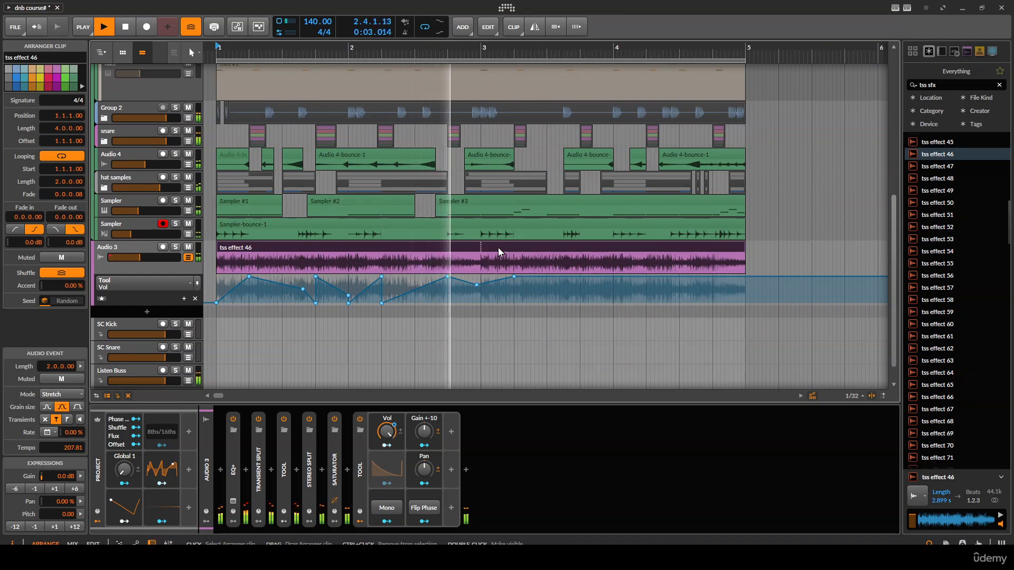
{"action": "left_click_drag", "start_coordinate": [480, 293], "coordinate": [371, 290]}
{"action": "key", "text": "ctrl+d"}
{"action": "left_click", "coordinate": [575, 285]}
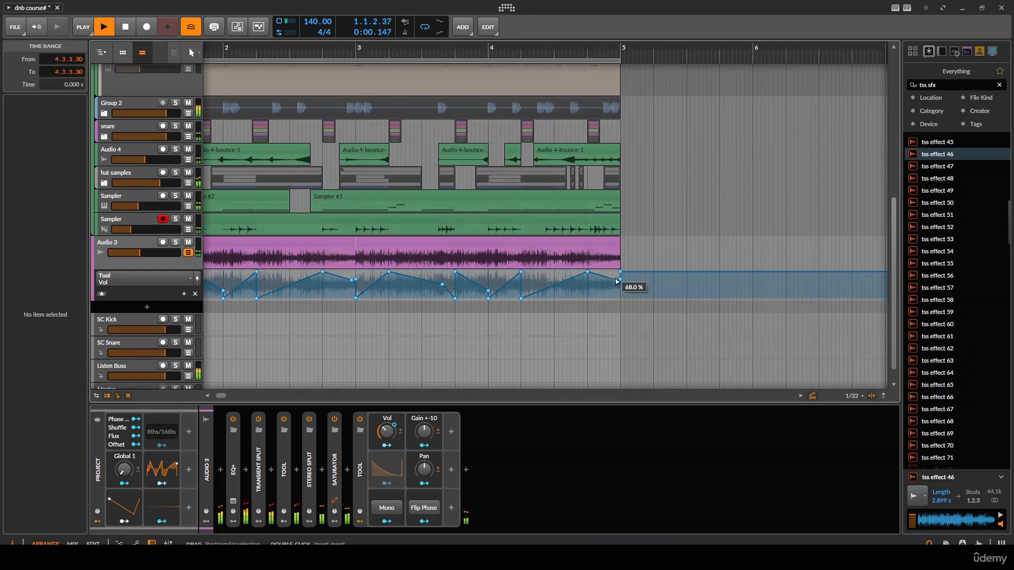
{"action": "double_click", "coordinate": [616, 280]}
{"action": "double_click", "coordinate": [619, 279]}
Lower the Audio 3 track's volume to -23.3 dB.
{"action": "left_click_drag", "start_coordinate": [415, 262], "coordinate": [533, 250]}
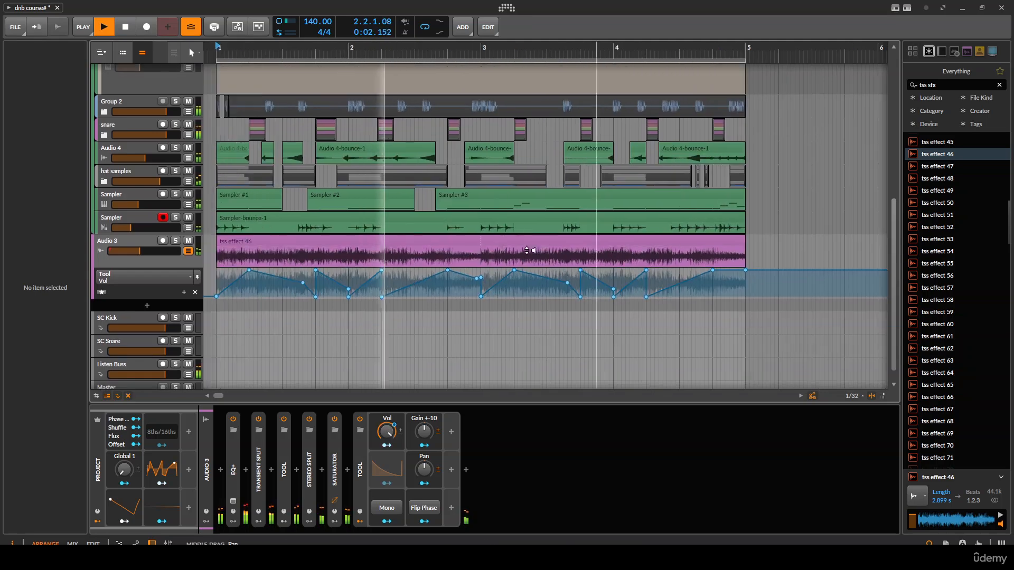
{"action": "scroll", "coordinate": [355, 261], "scroll_direction": "down", "scroll_amount": 1}
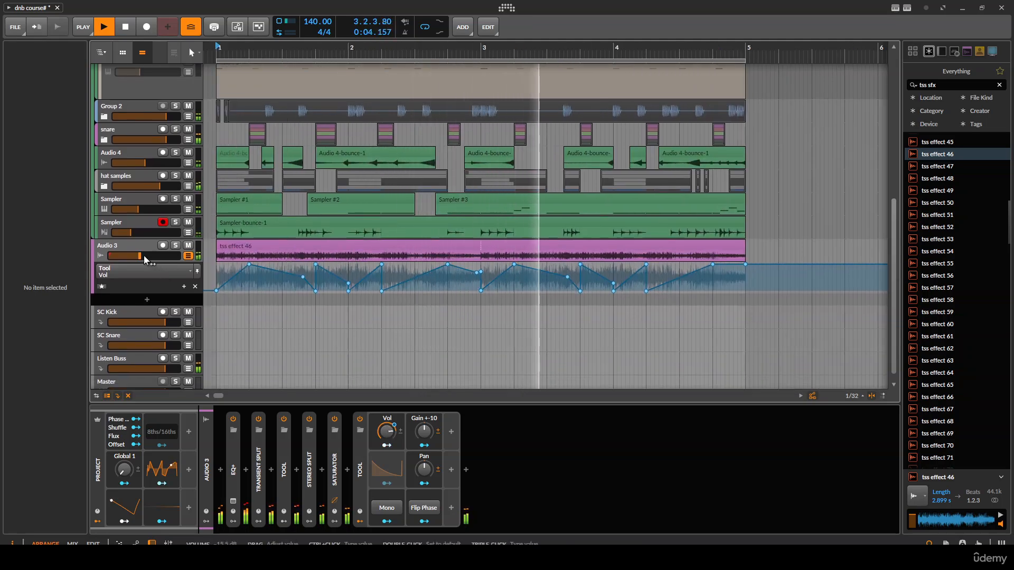
{"action": "left_click_drag", "start_coordinate": [143, 255], "coordinate": [136, 256]}
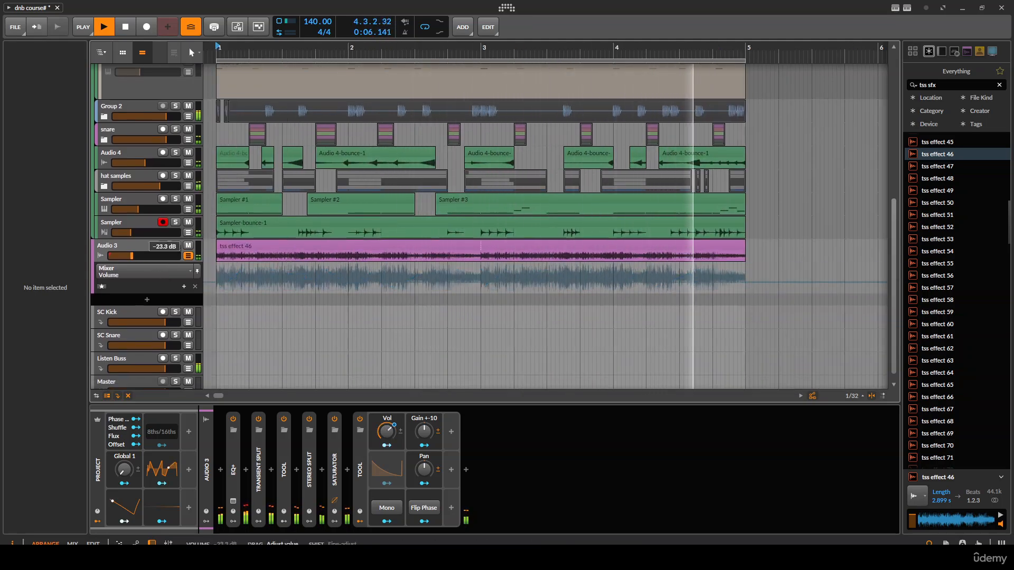
Expand the hat samples group to review its tracks, solo the whole group, and collapse it again.
{"action": "scroll", "coordinate": [246, 259], "scroll_direction": "up", "scroll_amount": 3}
{"action": "left_click_drag", "start_coordinate": [246, 259], "coordinate": [270, 271]}
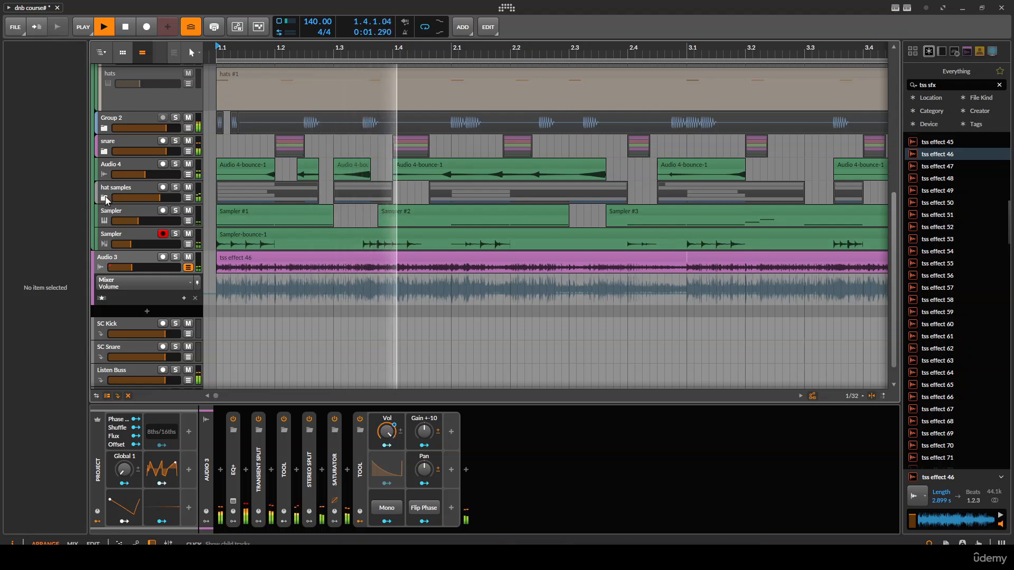
{"action": "left_click", "coordinate": [105, 198]}
{"action": "scroll", "coordinate": [434, 266], "scroll_direction": "down", "scroll_amount": 1}
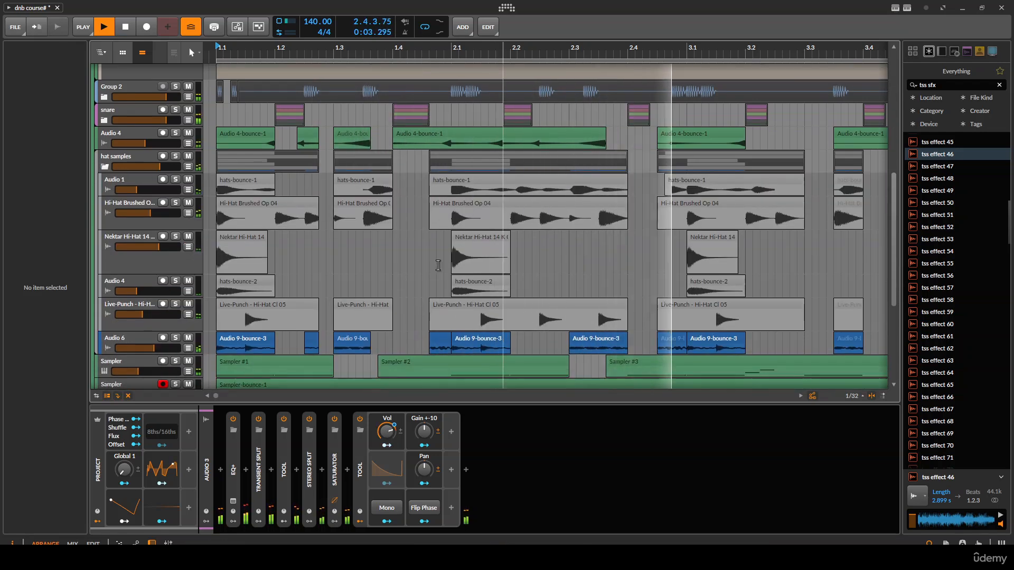
{"action": "scroll", "coordinate": [434, 265], "scroll_direction": "down", "scroll_amount": 1}
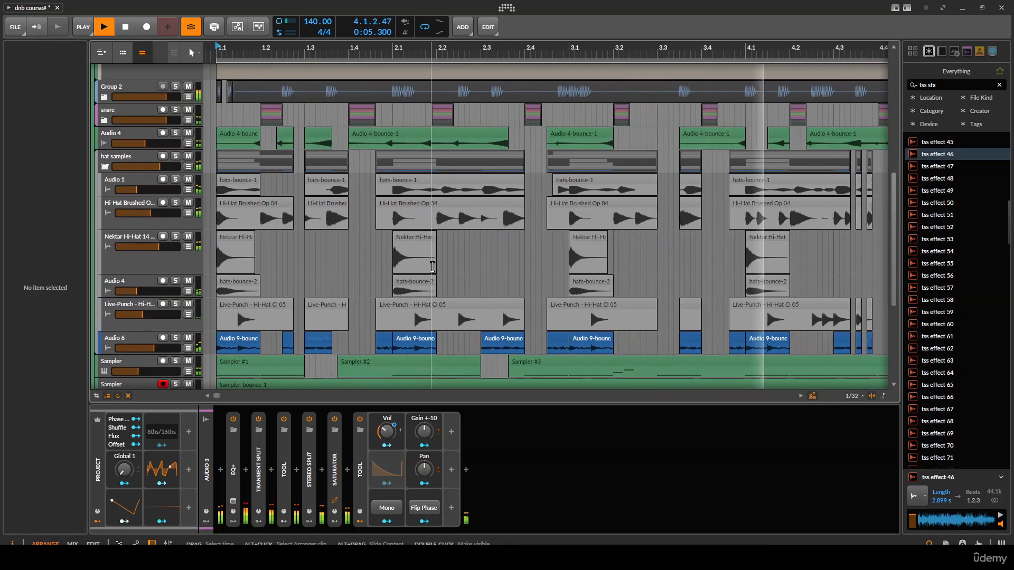
{"action": "left_click", "coordinate": [176, 179]}
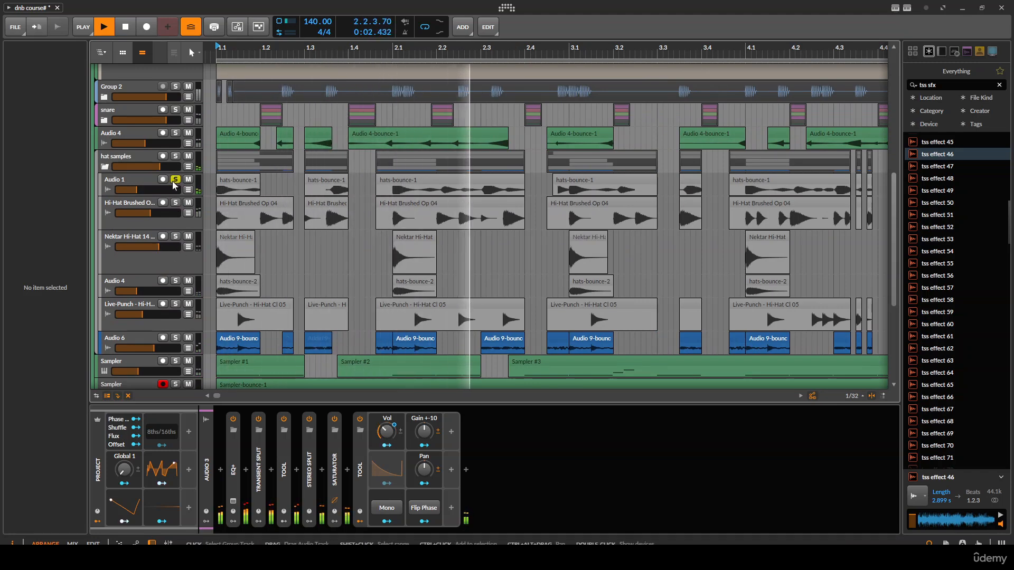
{"action": "left_click", "coordinate": [149, 158]}
{"action": "left_click", "coordinate": [176, 156]}
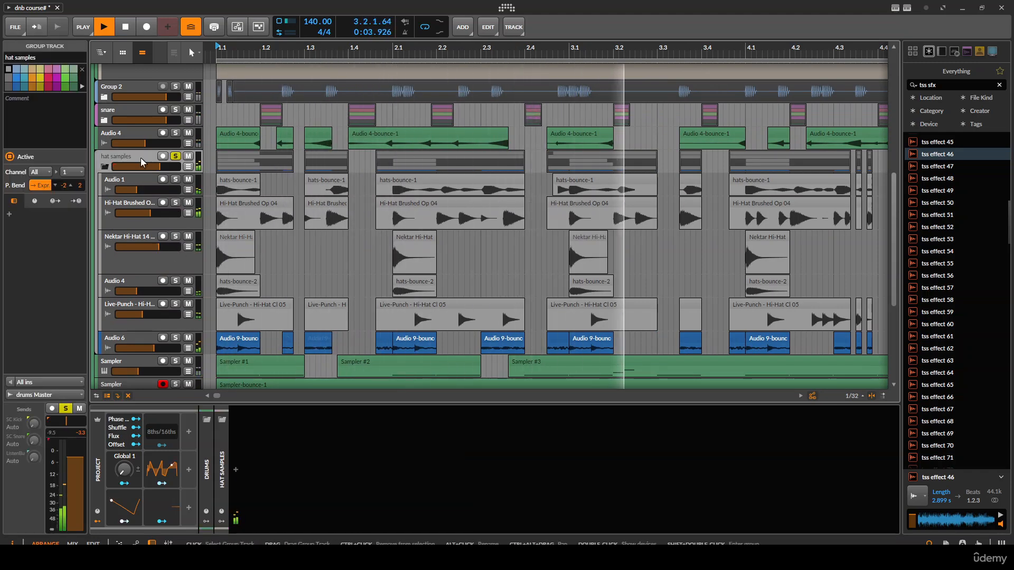
{"action": "left_click", "coordinate": [104, 167]}
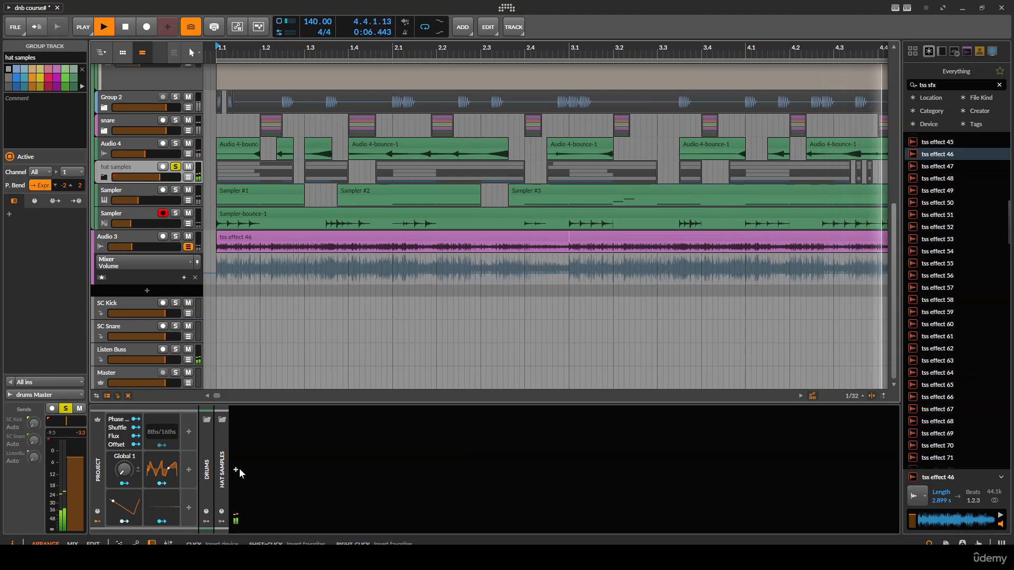
Insert an EQ+ device on the hat samples group.
{"action": "left_click", "coordinate": [236, 469]}
{"action": "type", "text": "eq"}
{"action": "key", "text": "Down"}
{"action": "key", "text": "Down"}
{"action": "key", "text": "Up"}
{"action": "key", "text": "Return"}
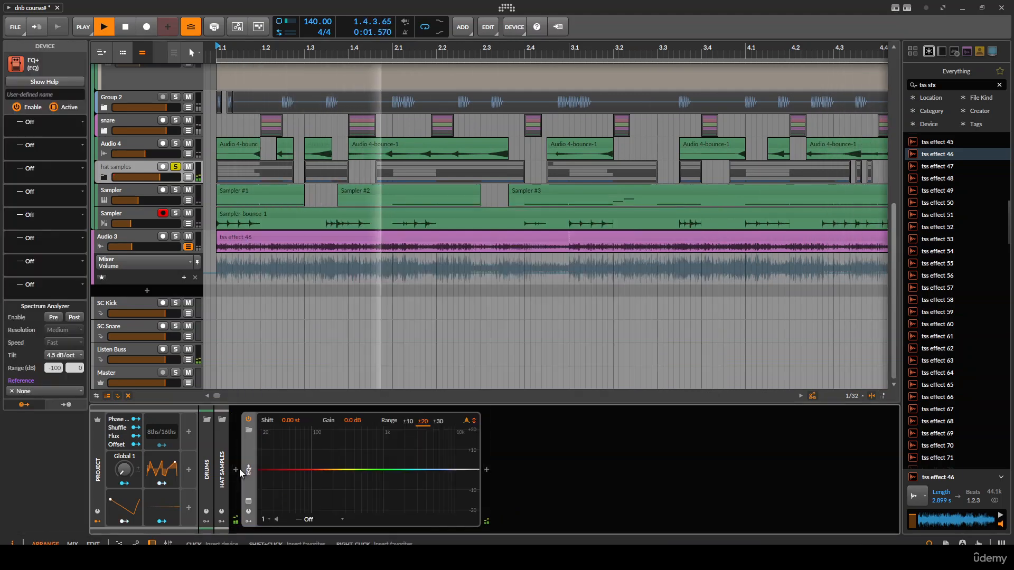
Shape the EQ+ with bells of -9.5 dB at 1.77 kHz, +6.3 dB at 9.47 kHz and +0.2 dB at 6.34 kHz, plus a 147 Hz low-cut.
{"action": "left_click_drag", "start_coordinate": [434, 464], "coordinate": [401, 482]}
{"action": "left_click", "coordinate": [439, 458]}
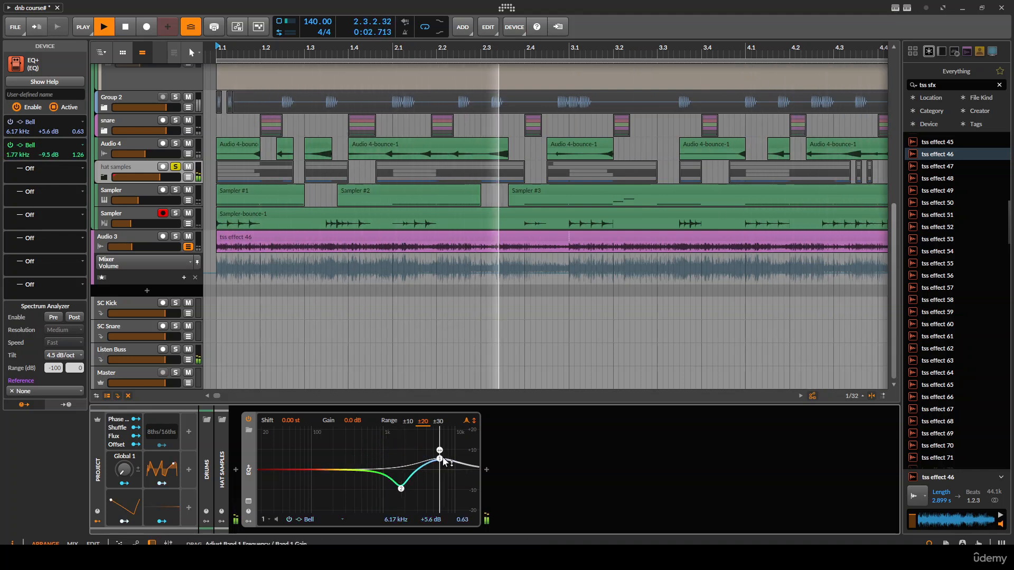
{"action": "left_click_drag", "start_coordinate": [449, 459], "coordinate": [453, 460]}
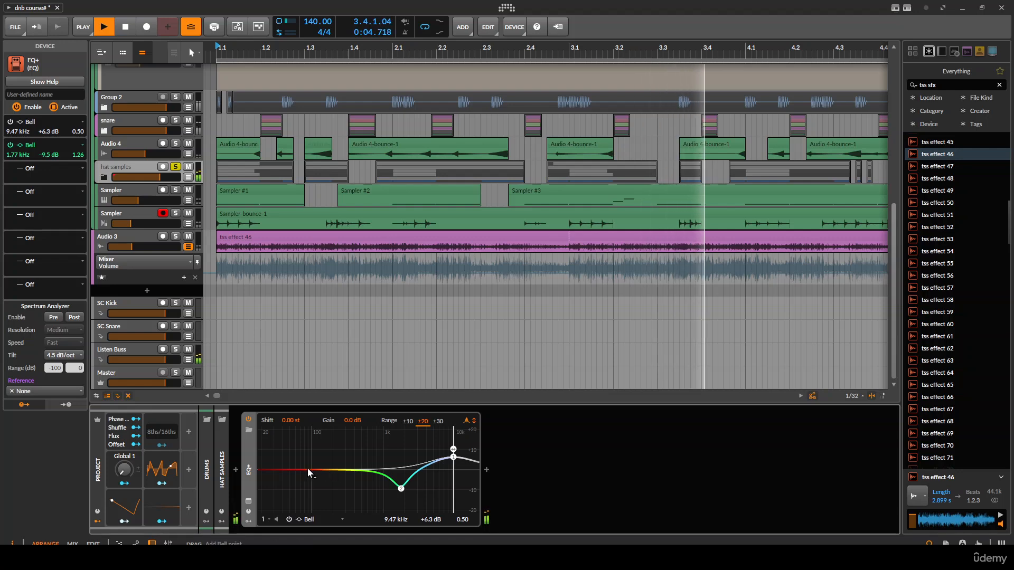
{"action": "left_click", "coordinate": [263, 475]}
{"action": "left_click_drag", "start_coordinate": [265, 469], "coordinate": [444, 474]}
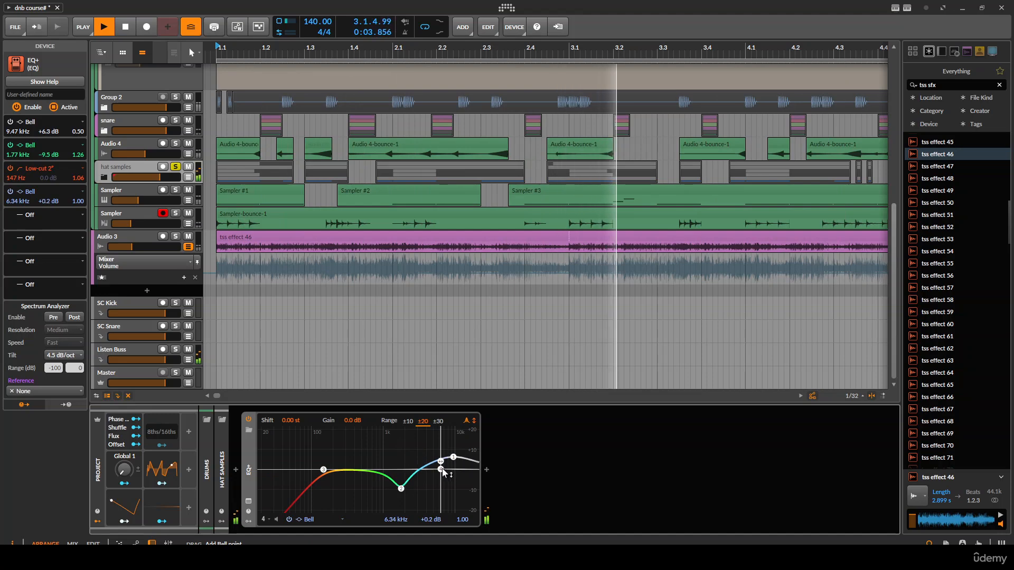
Unsolo the hat samples group and compare the full beat with its EQ+ bypassed and enabled.
{"action": "left_click", "coordinate": [175, 167]}
{"action": "scroll", "coordinate": [301, 189], "scroll_direction": "down", "scroll_amount": 2}
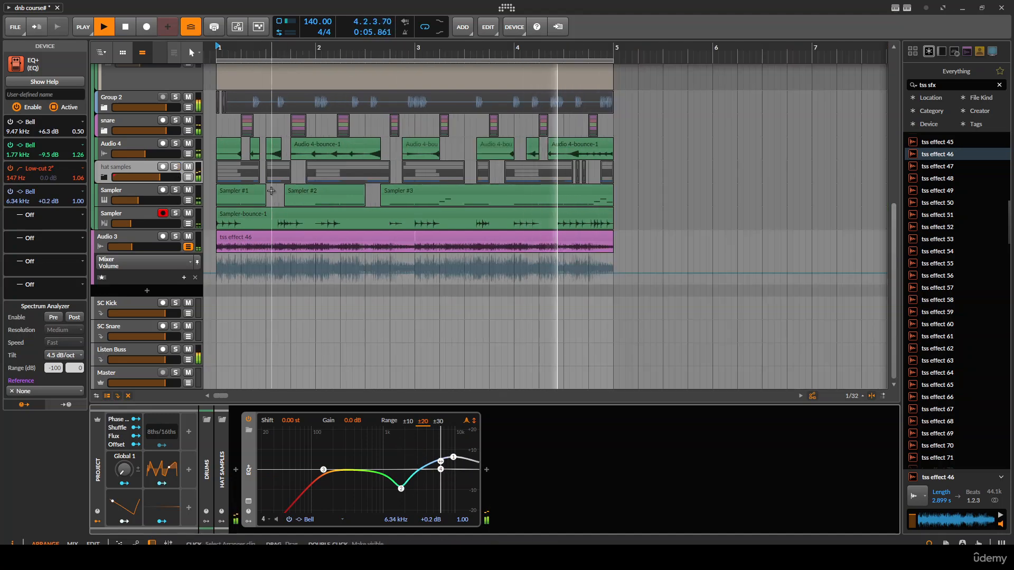
{"action": "scroll", "coordinate": [300, 191], "scroll_direction": "up", "scroll_amount": 3}
{"action": "left_click", "coordinate": [249, 419]}
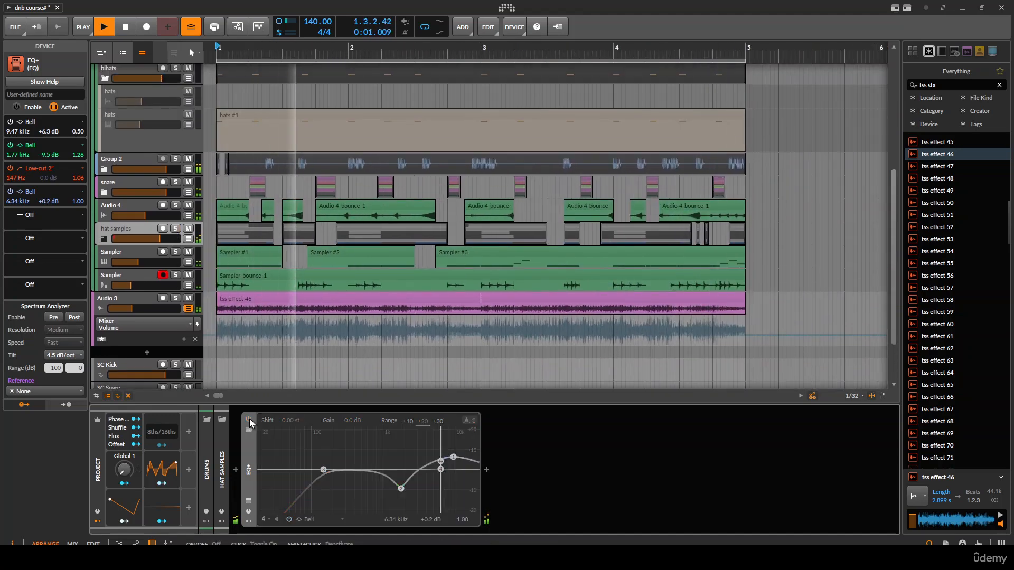
{"action": "left_click", "coordinate": [249, 419]}
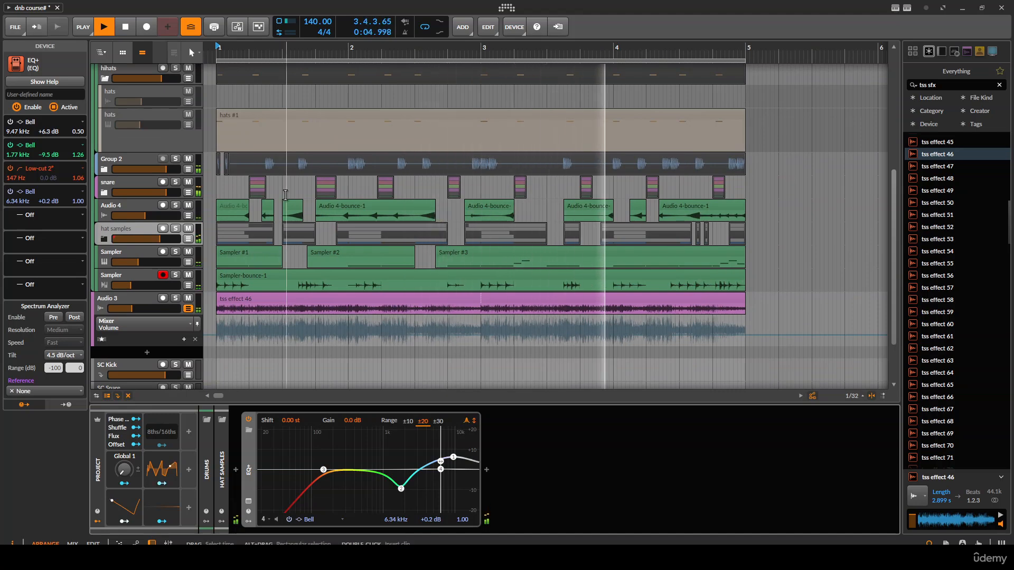
Stop playback and save the project.
{"action": "key", "text": "ctrl+s"}
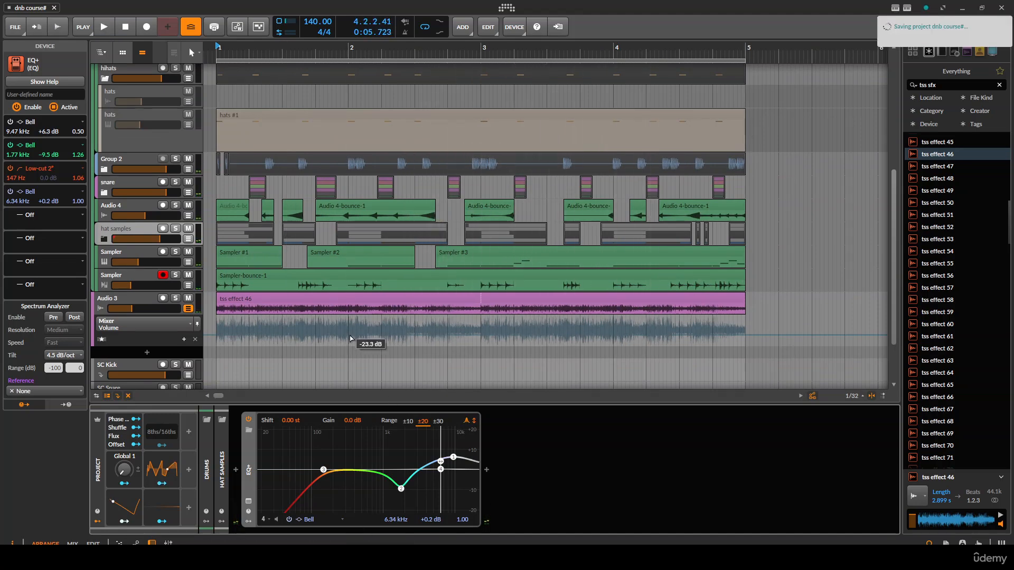
{"action": "key", "text": "minus"}
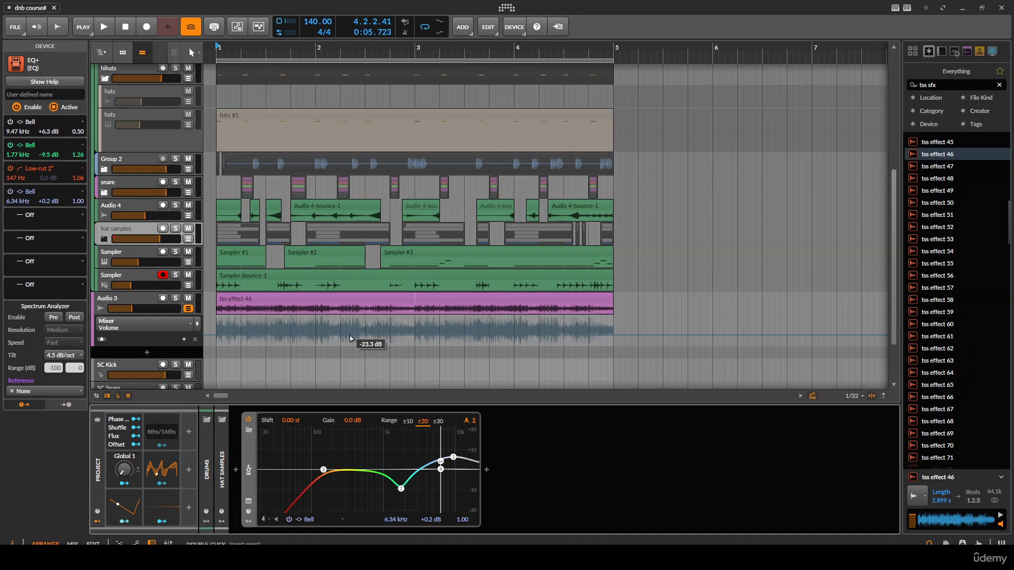
{"action": "scroll", "coordinate": [268, 221], "scroll_direction": "down", "scroll_amount": 1}
{"action": "key", "text": "plus"}
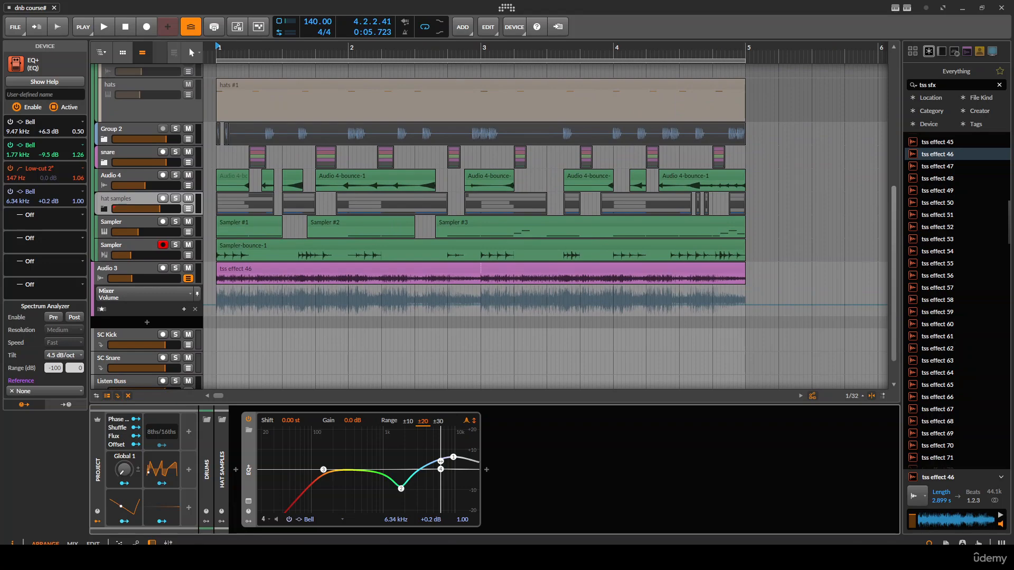
{"action": "left_click", "coordinate": [330, 557]}
{"action": "left_click", "coordinate": [365, 511]}
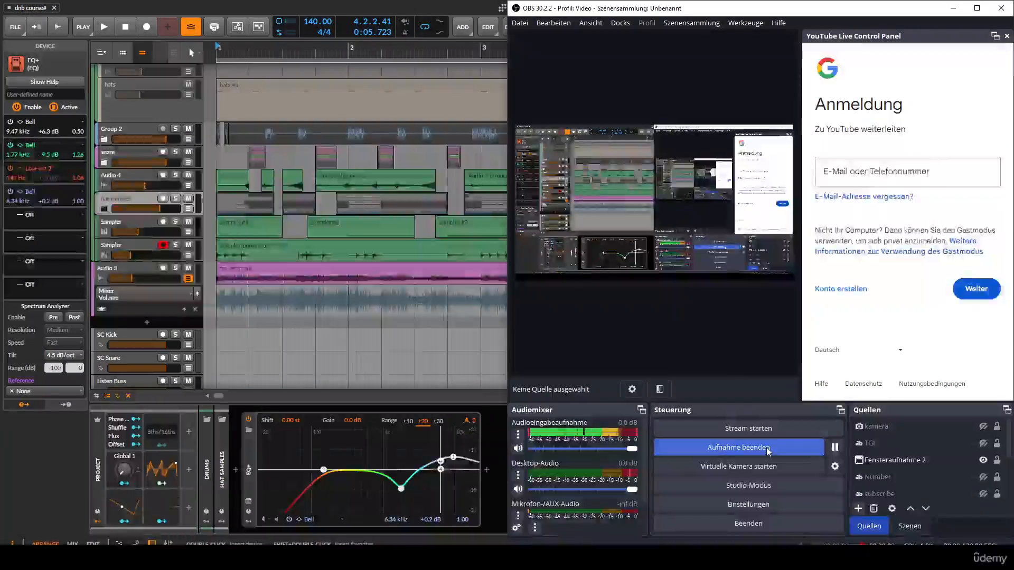